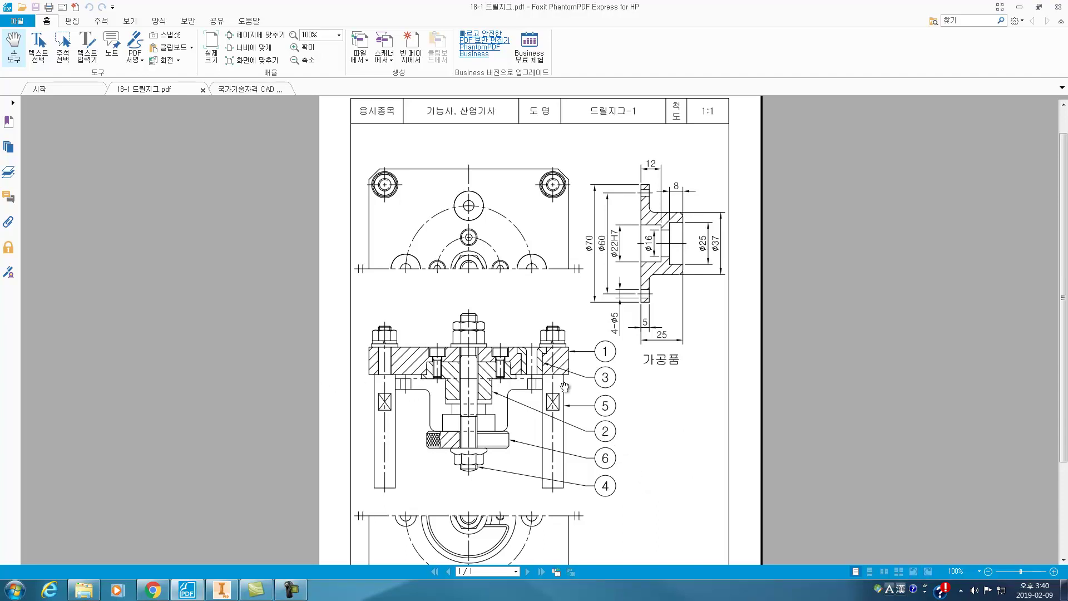
Switch to Autodesk Inventor and create a new drawing from the Standard.idw template.
left_click(222, 590)
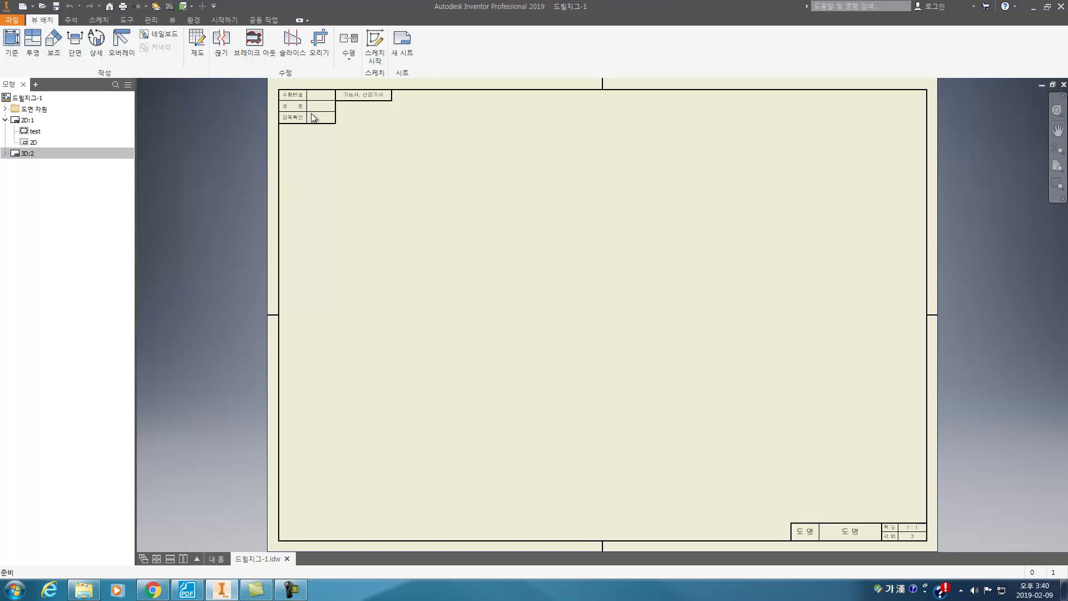
left_click(22, 6)
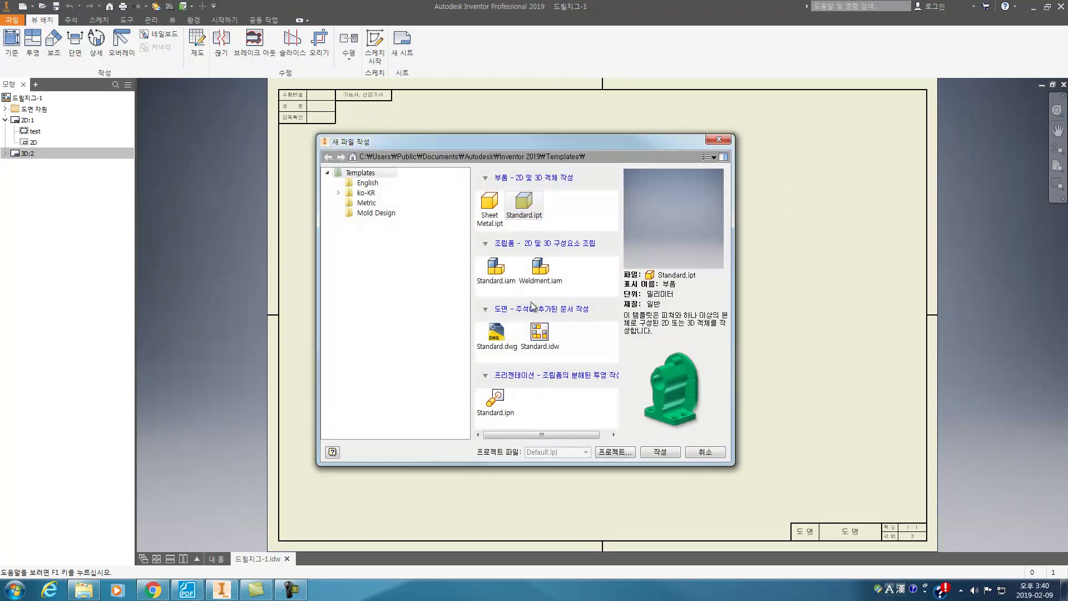
left_click(541, 334)
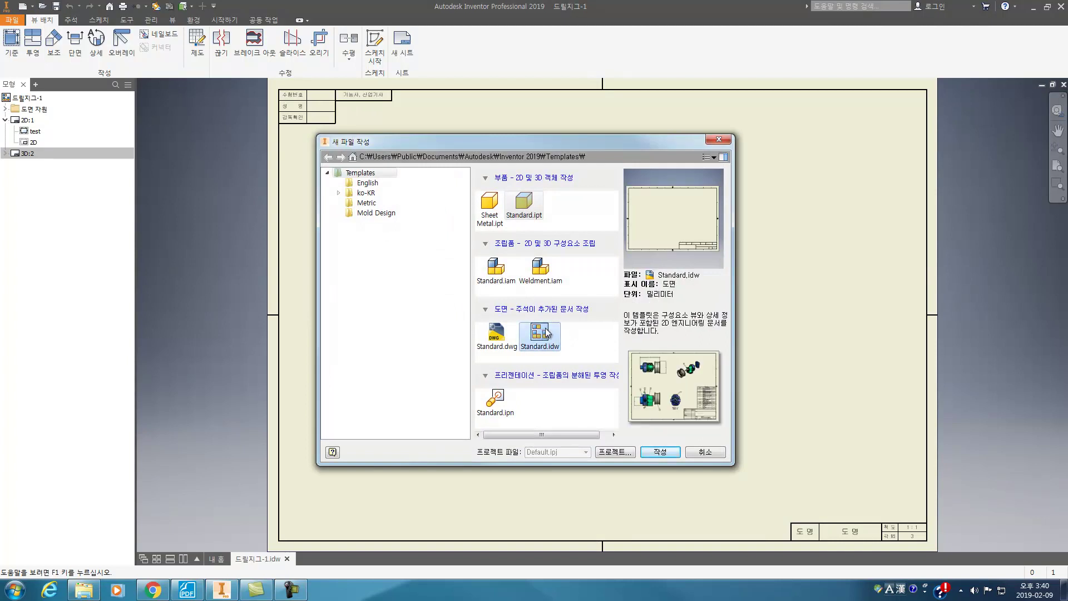
double_click(547, 333)
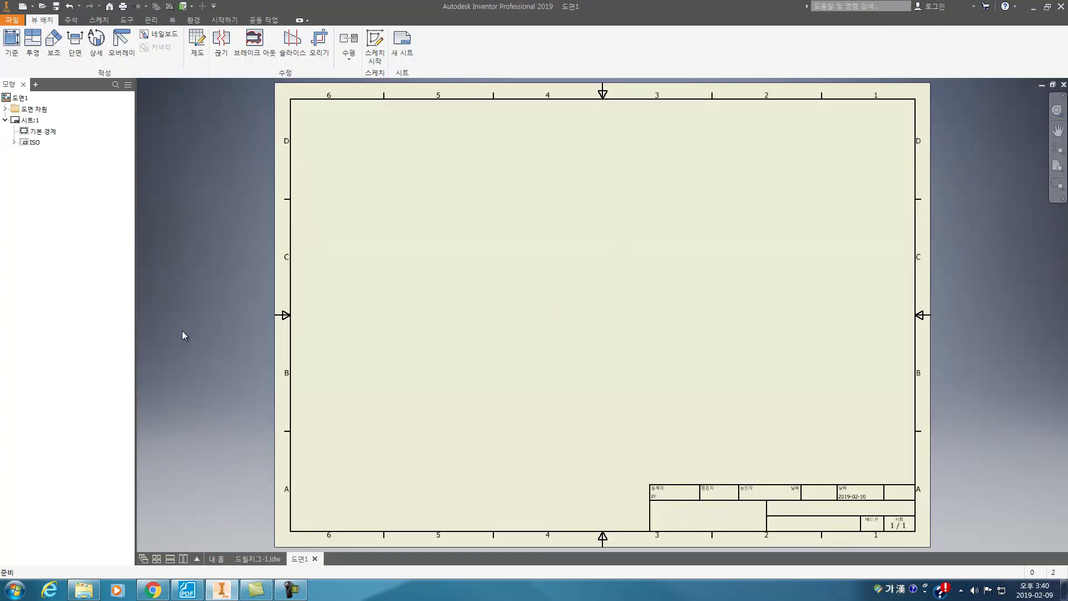
Inspect the size and orientation settings of the new drawing's sheet without changing them.
right_click(22, 120)
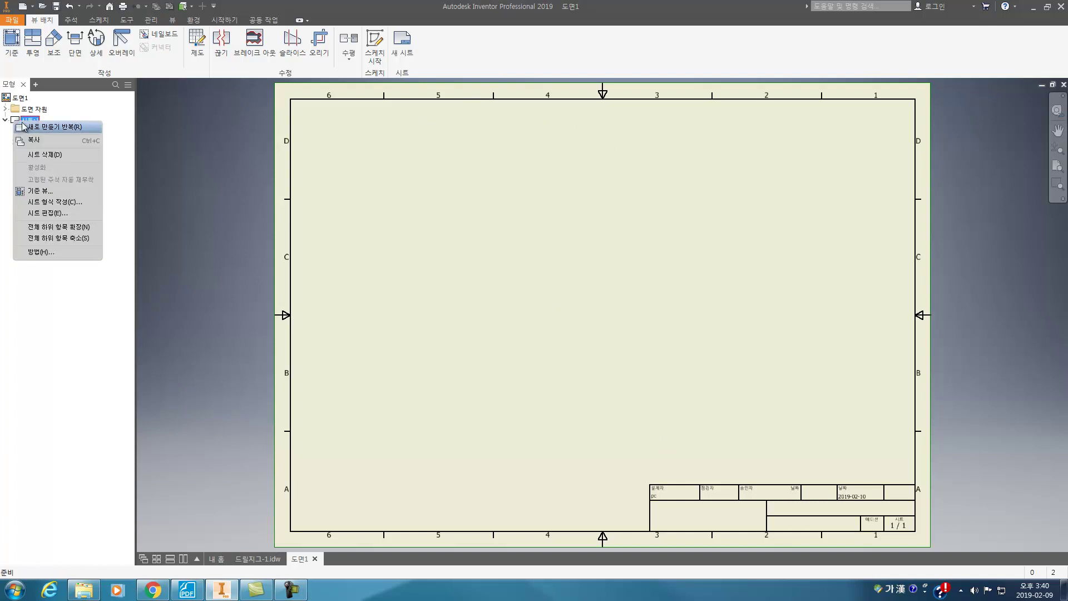
left_click(49, 213)
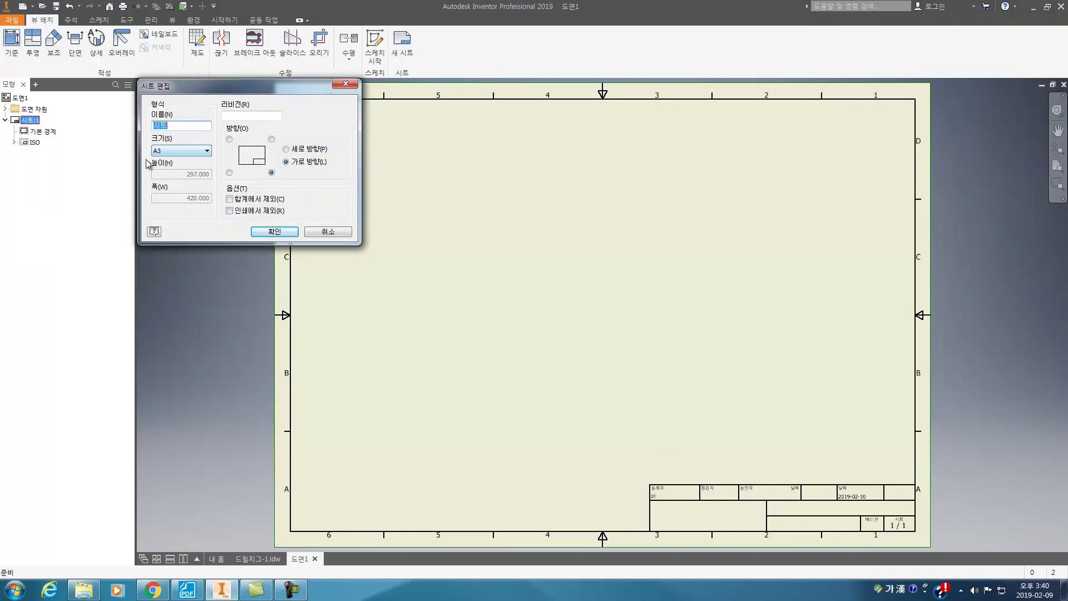
left_click(326, 232)
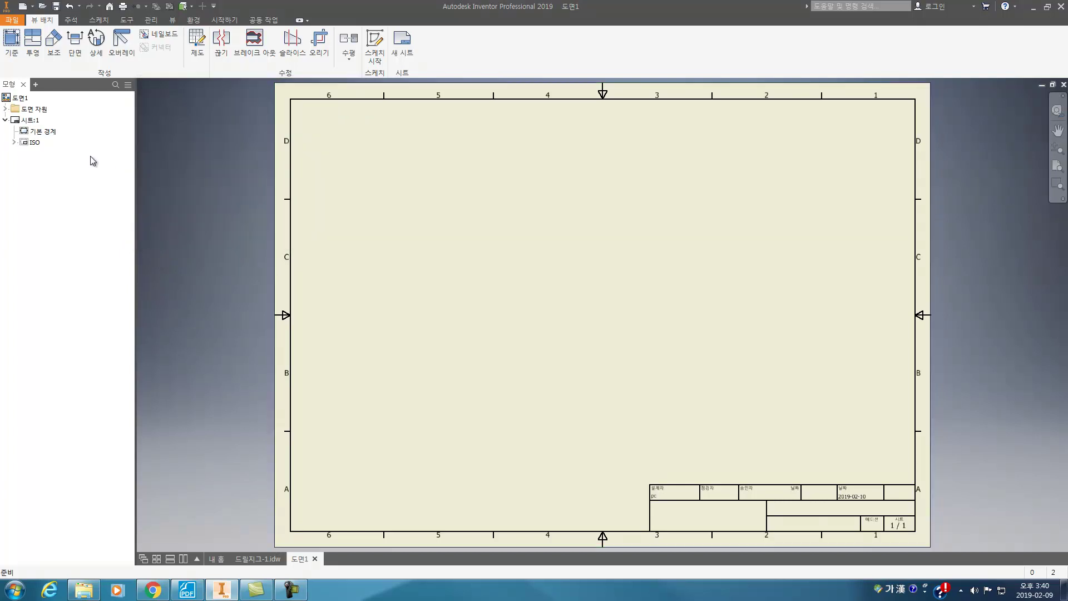
Review the view presets of the default ISO standard in the style editor without saving, and close the new drawing.
left_click(27, 146)
left_click(151, 19)
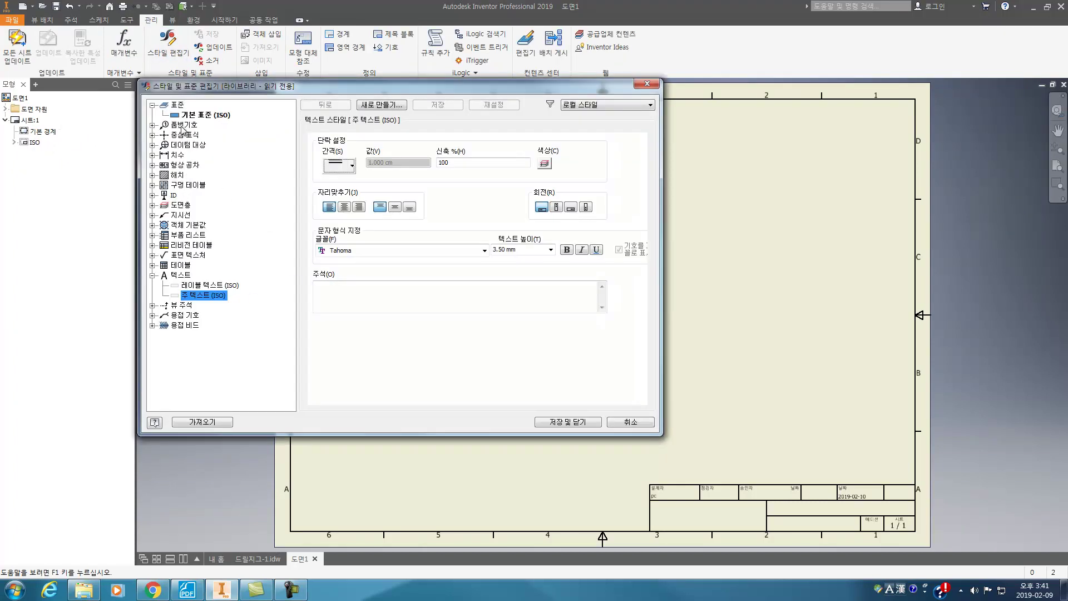
left_click(206, 114)
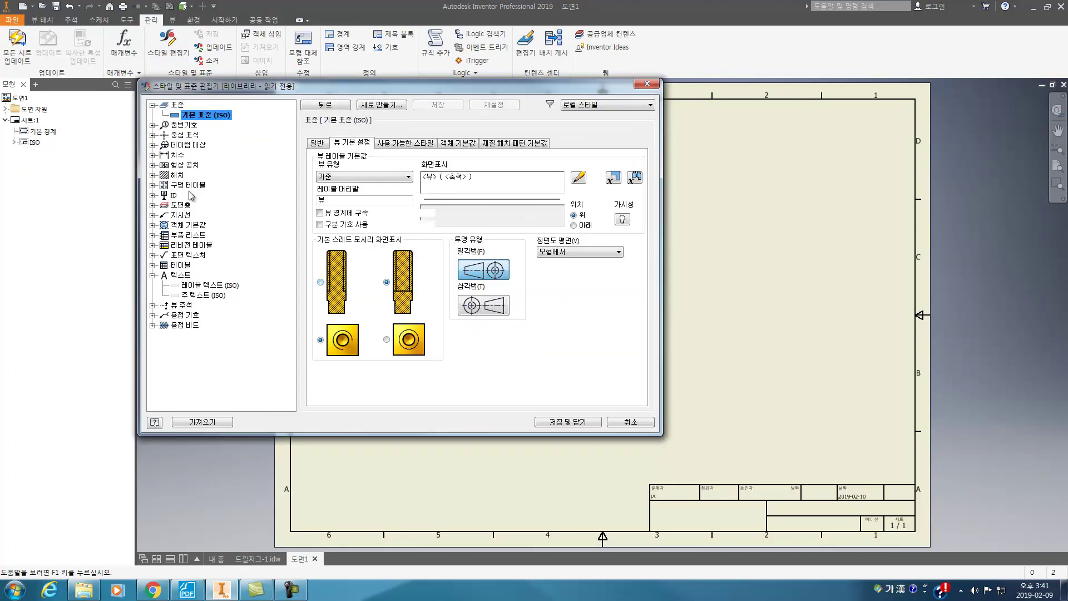
left_click(153, 276)
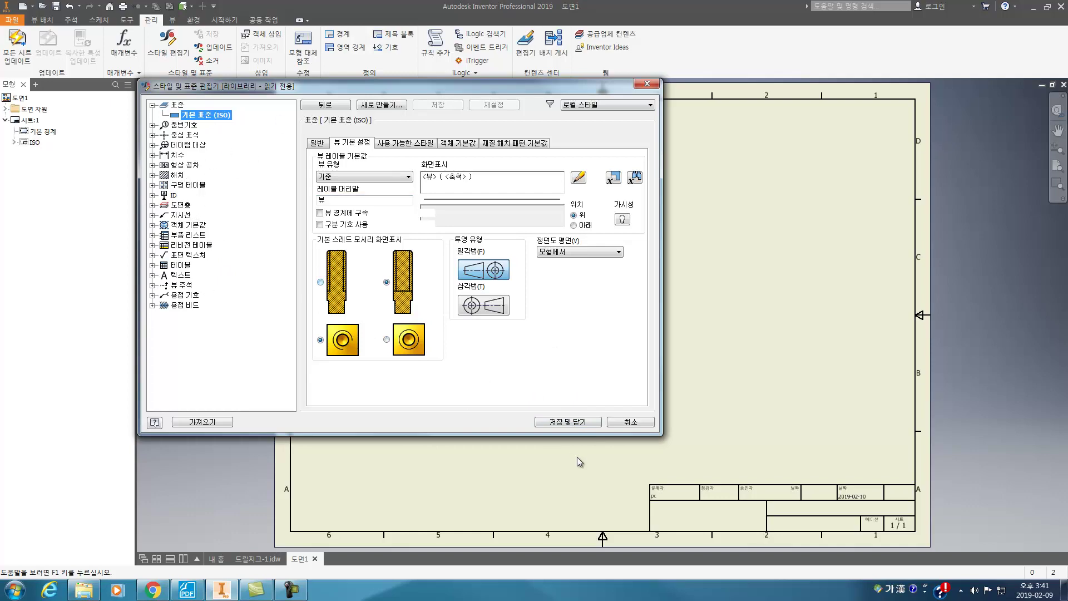
left_click(631, 421)
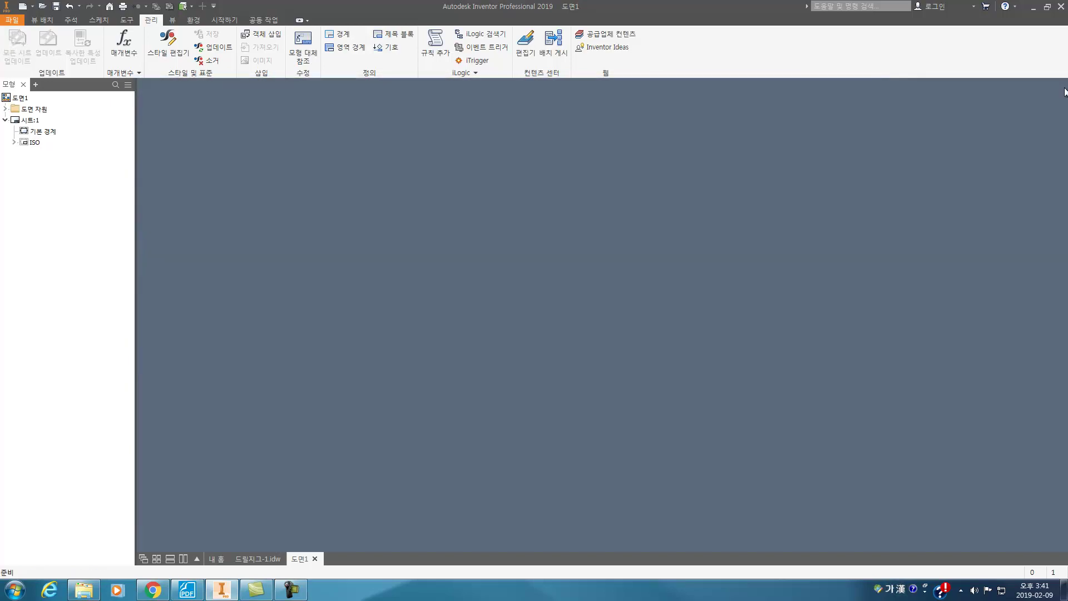
left_click(1064, 88)
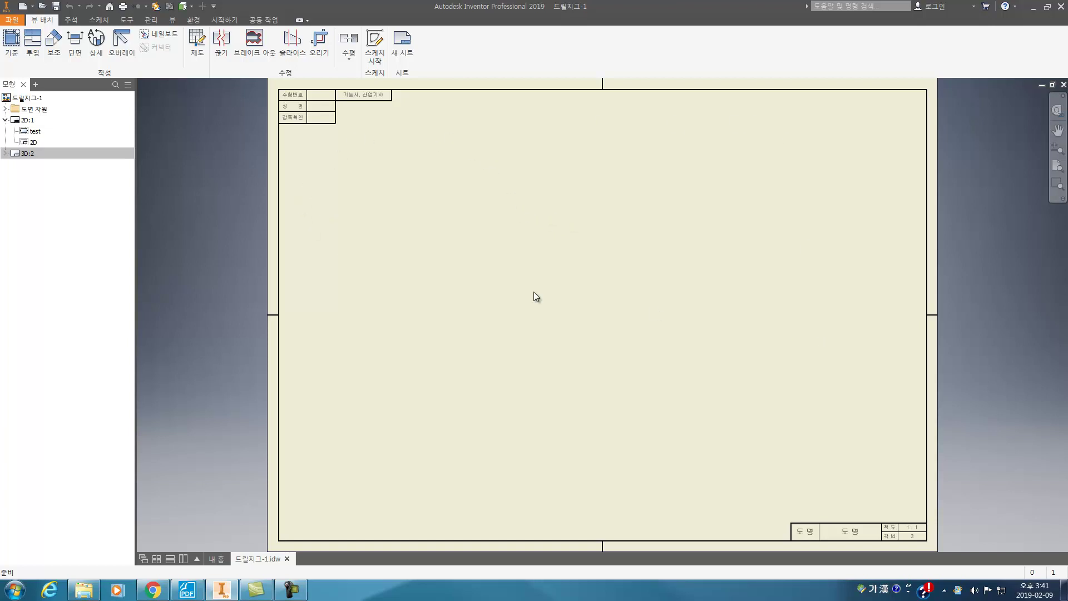
Check the drill jig PDF and start a base view of 1_플레이트.ipt in the 드릴지그-1 drawing.
left_click(187, 591)
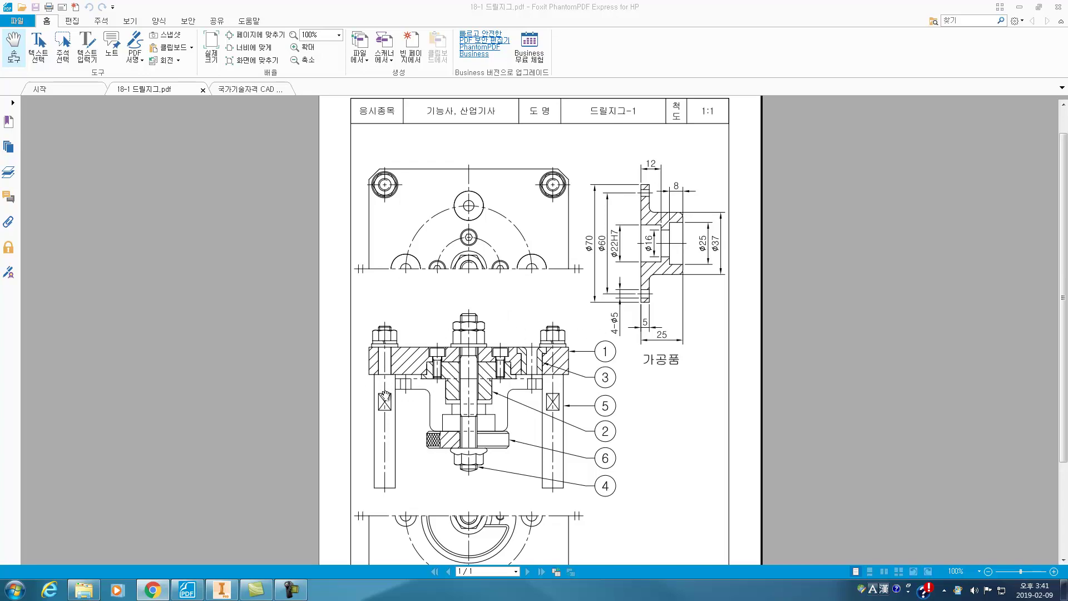
left_click(222, 591)
left_click(12, 44)
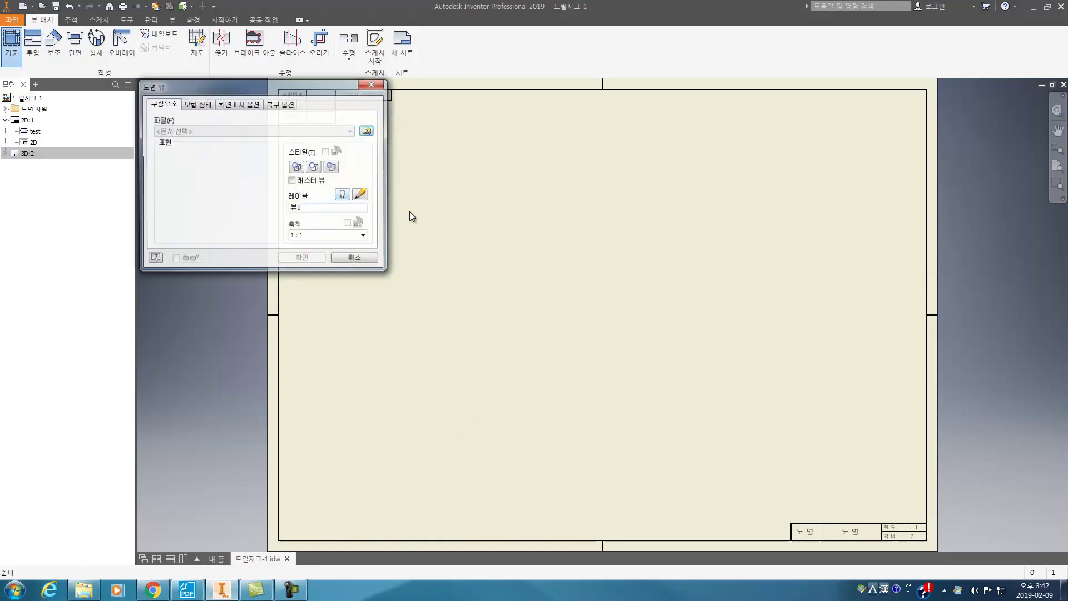
left_click(367, 130)
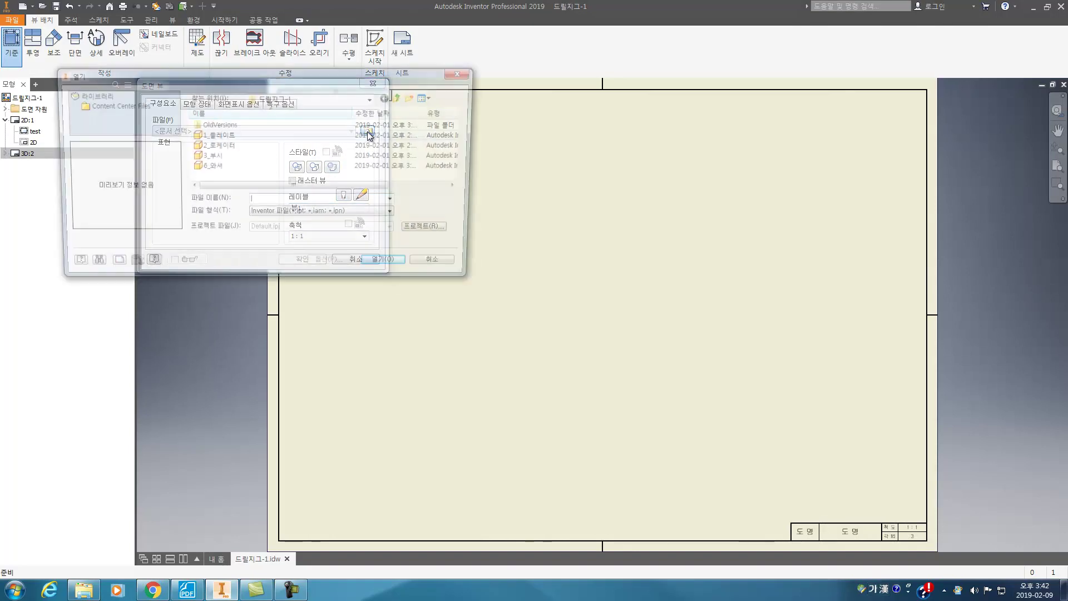
left_click(225, 136)
double_click(225, 138)
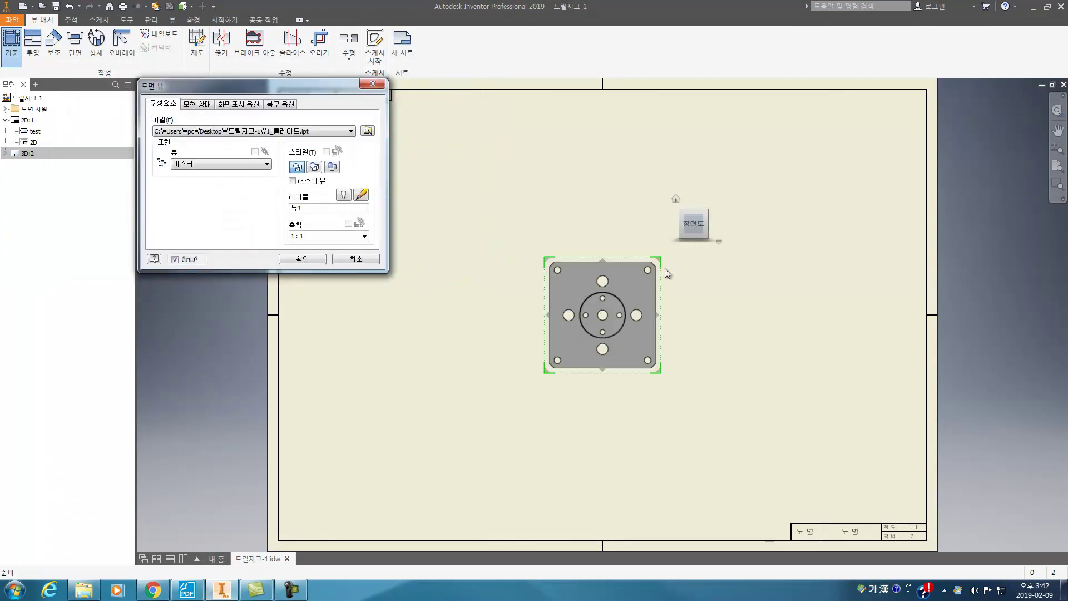
Orient the base view to the plate's counterbored face, create it, and move it to the sheet's upper-left area.
left_click(690, 201)
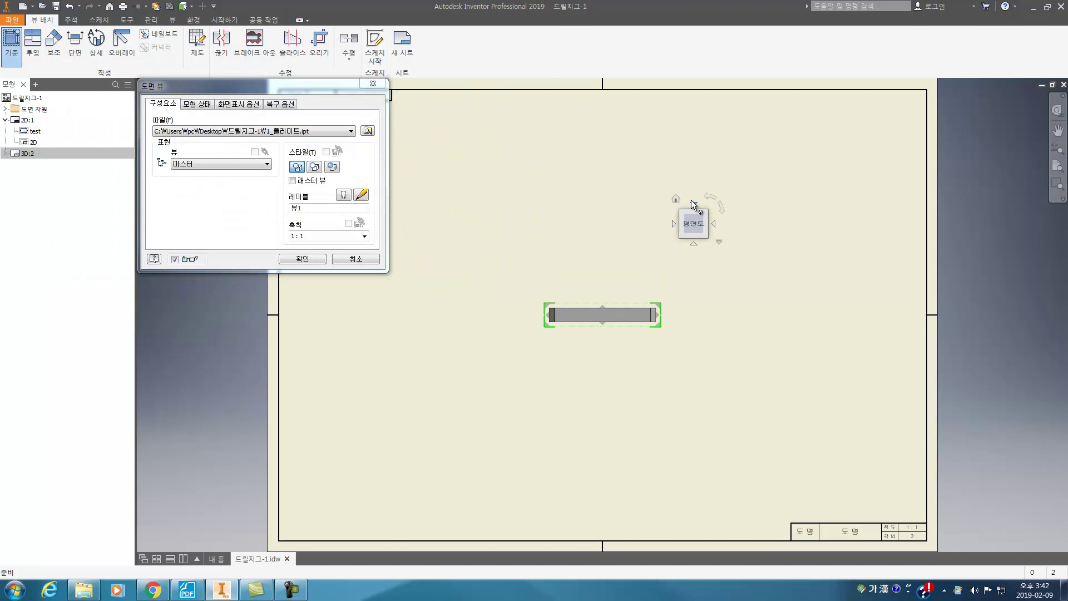
left_click(692, 200)
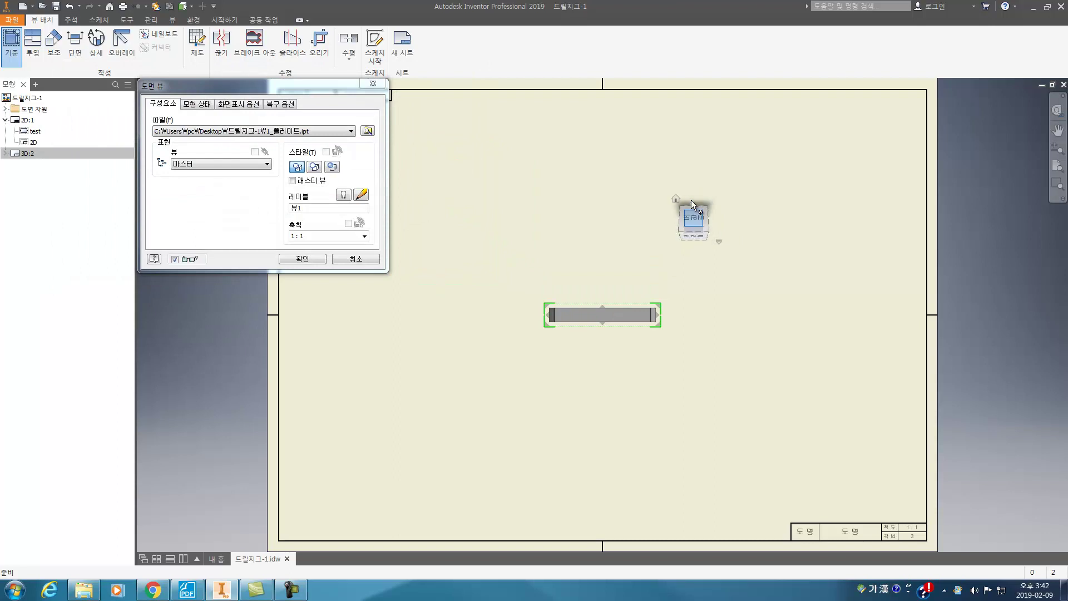
left_click(293, 260)
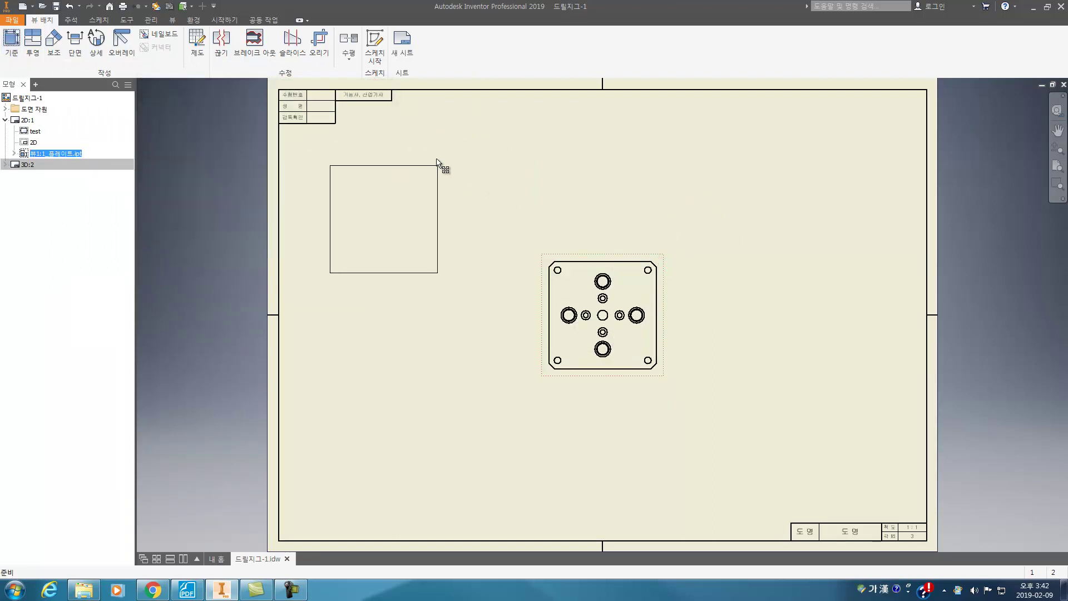
left_click_drag(437, 162, 438, 162)
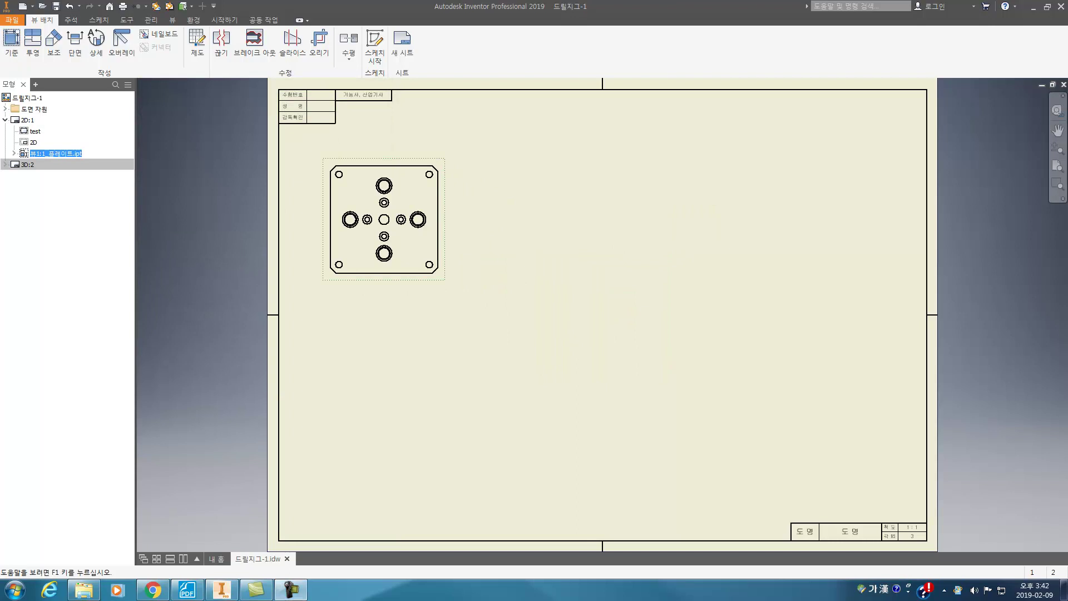
scroll(625, 235, "up", 2)
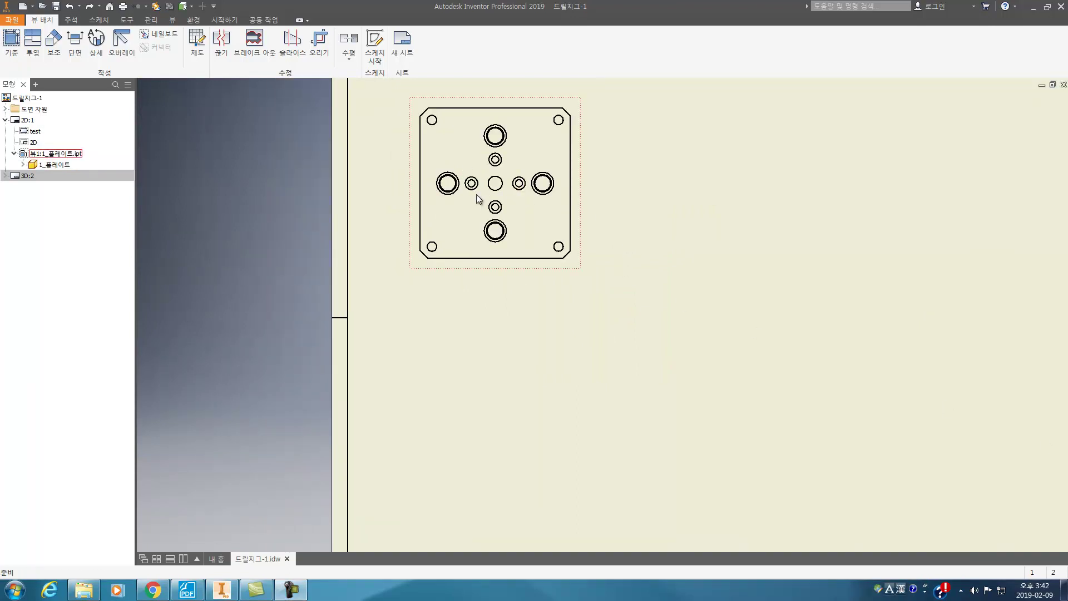
Check the drill jig PDF again and create a projected view of the plate directly below the base view.
left_click(190, 593)
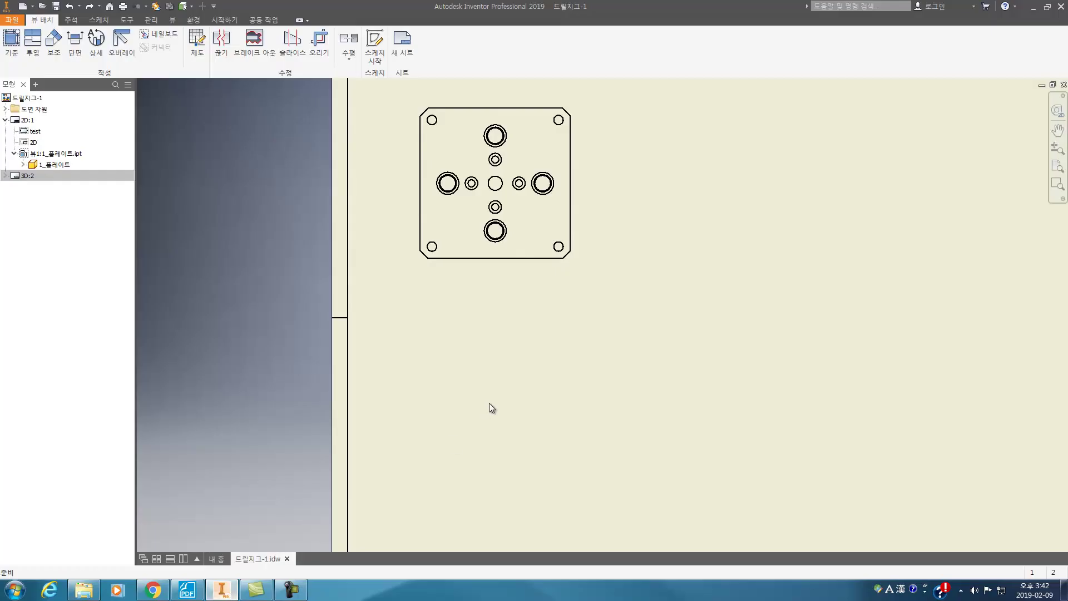
left_click(226, 587)
left_click(32, 42)
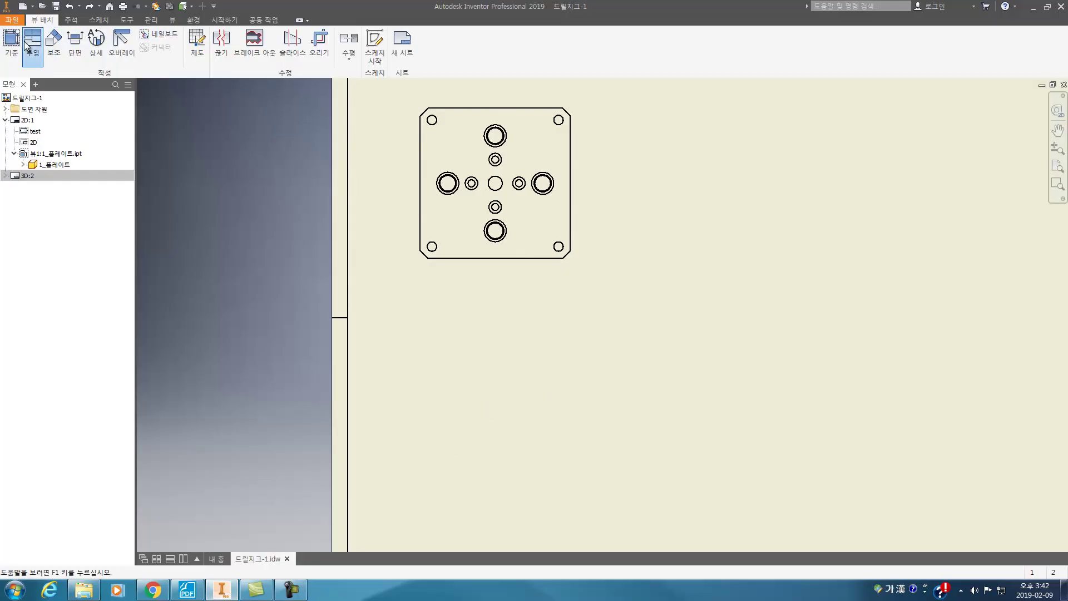
left_click(495, 183)
left_click(505, 316)
right_click(534, 315)
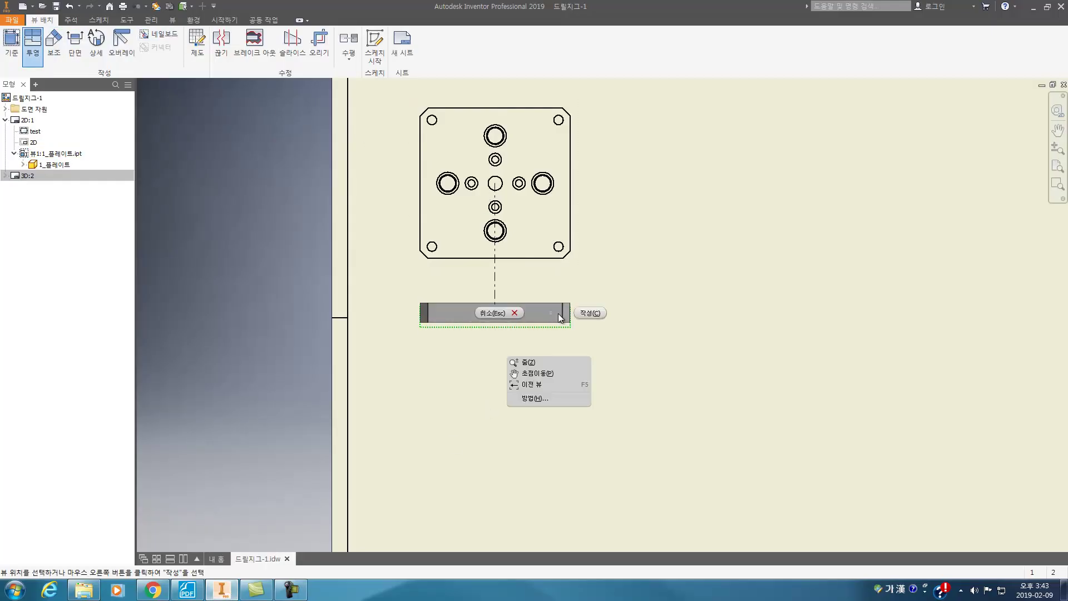
left_click(590, 312)
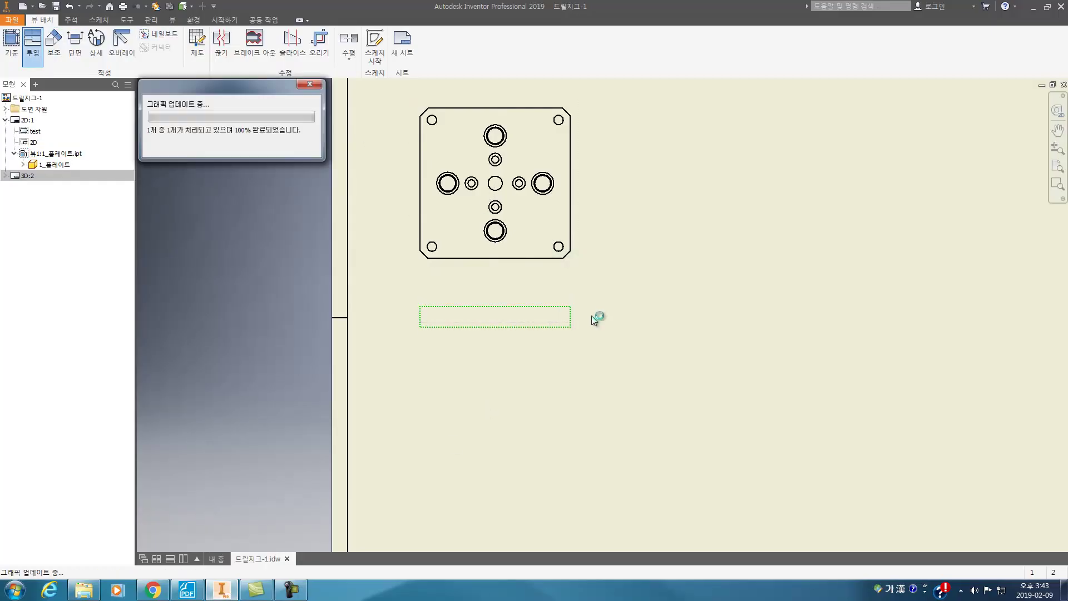
Show hidden lines in the plate's base view and its projected view.
double_click(544, 305)
left_click(356, 260)
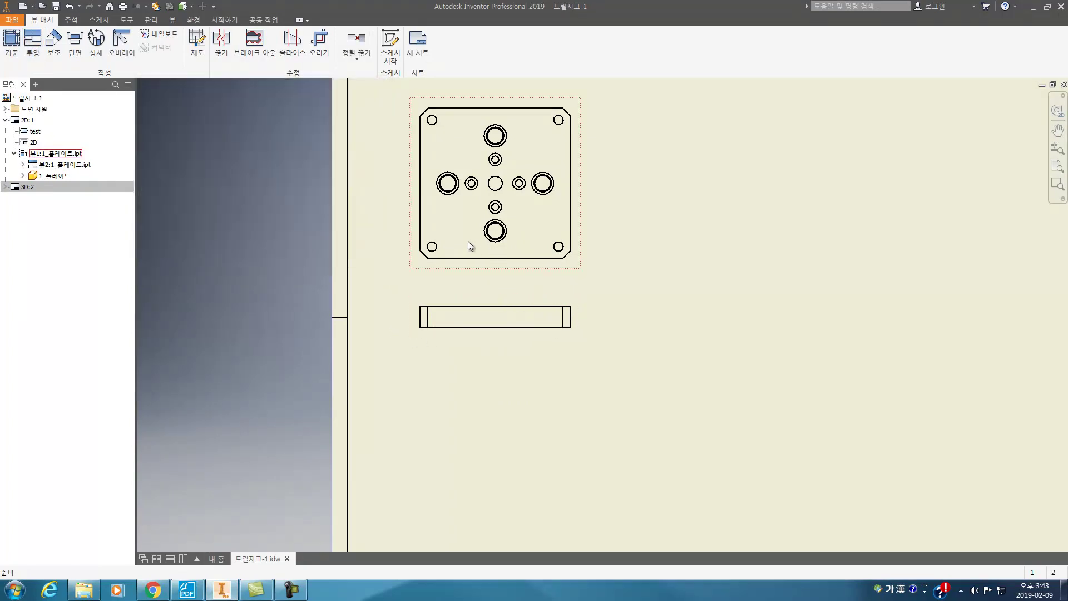
double_click(468, 241)
left_click(310, 259)
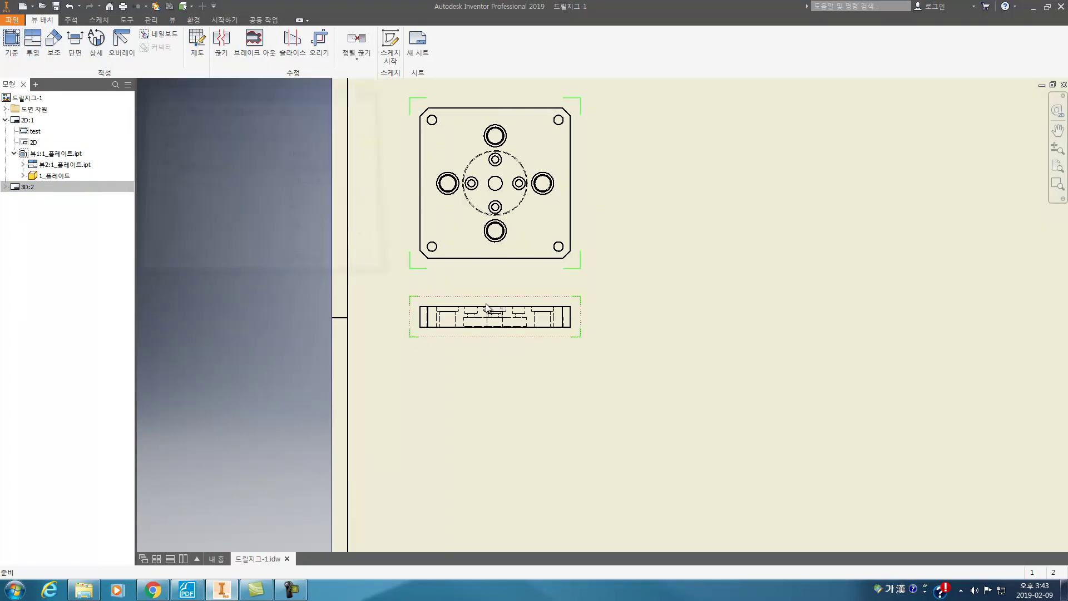
Delete the projected view below the plate and turn the base view's hidden lines back off.
scroll(503, 312, "up", 3)
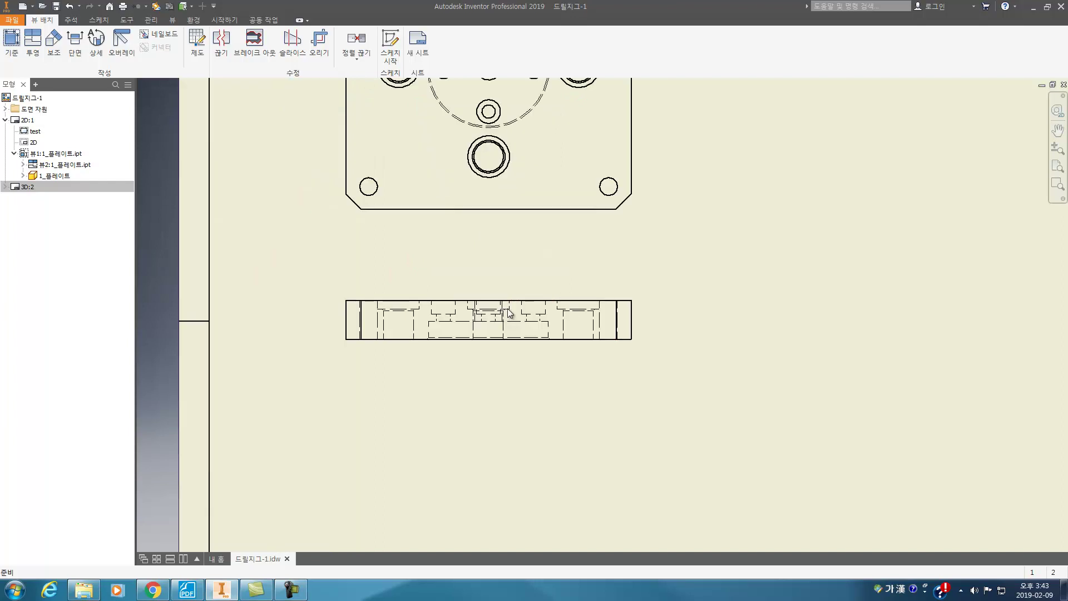
middle_click_drag(549, 281, 549, 358)
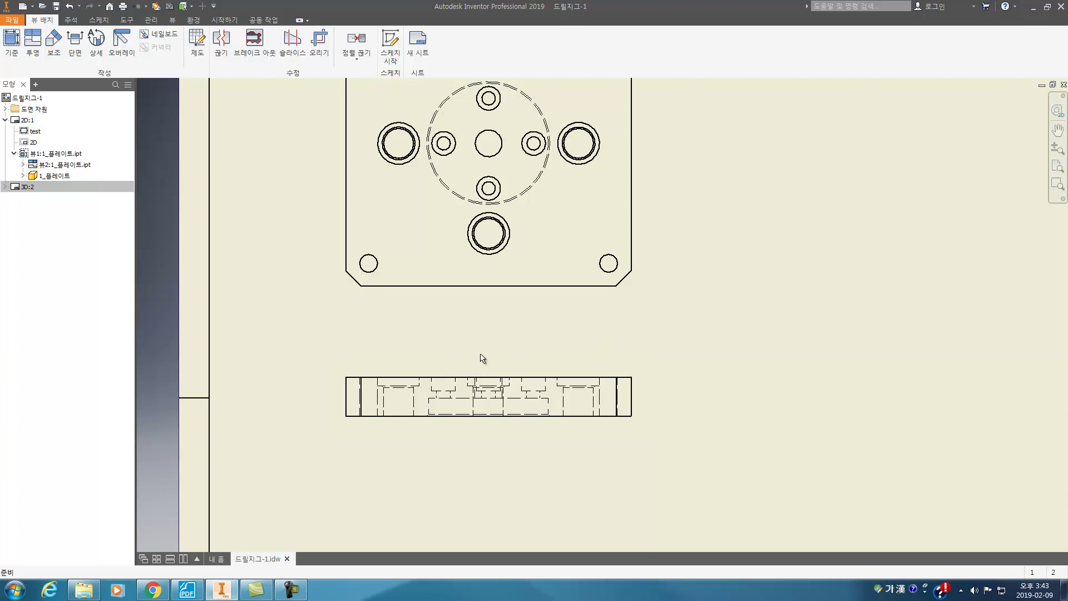
left_click(528, 378)
key("Delete")
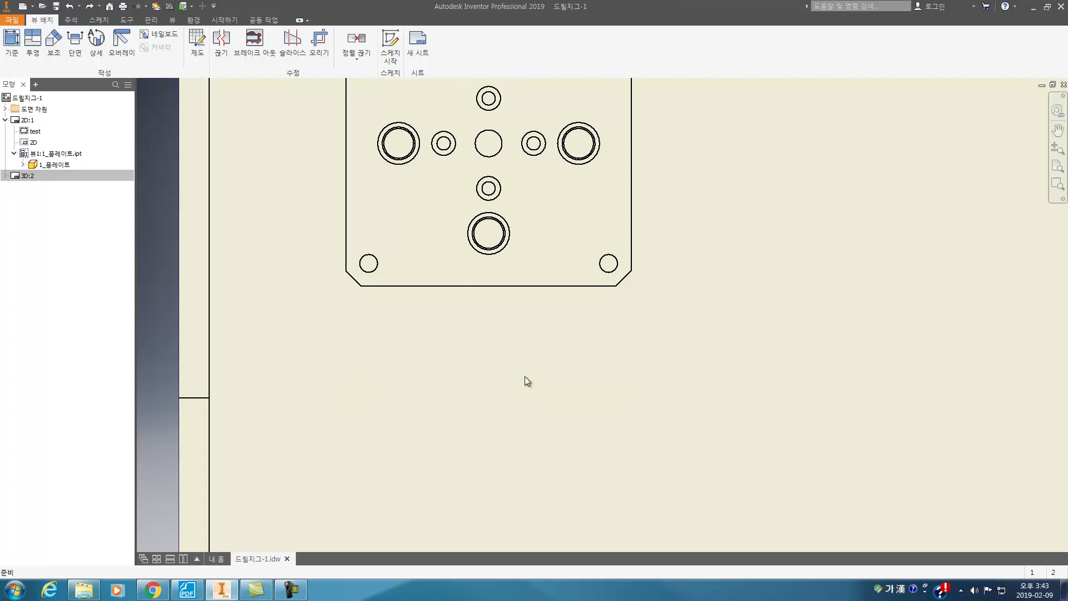
Create a stepped section view through the plate's lower-left corner hole and central horizontal hole row, placed directly below the base view.
scroll(533, 225, "down", 5)
scroll(532, 226, "up", 5)
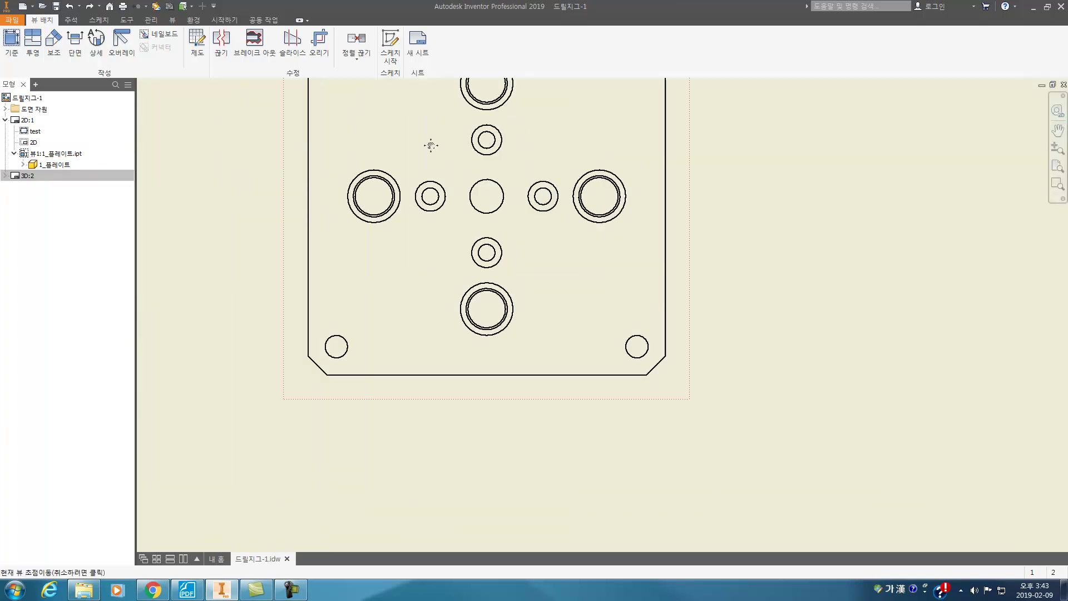
scroll(446, 243, "down", 3)
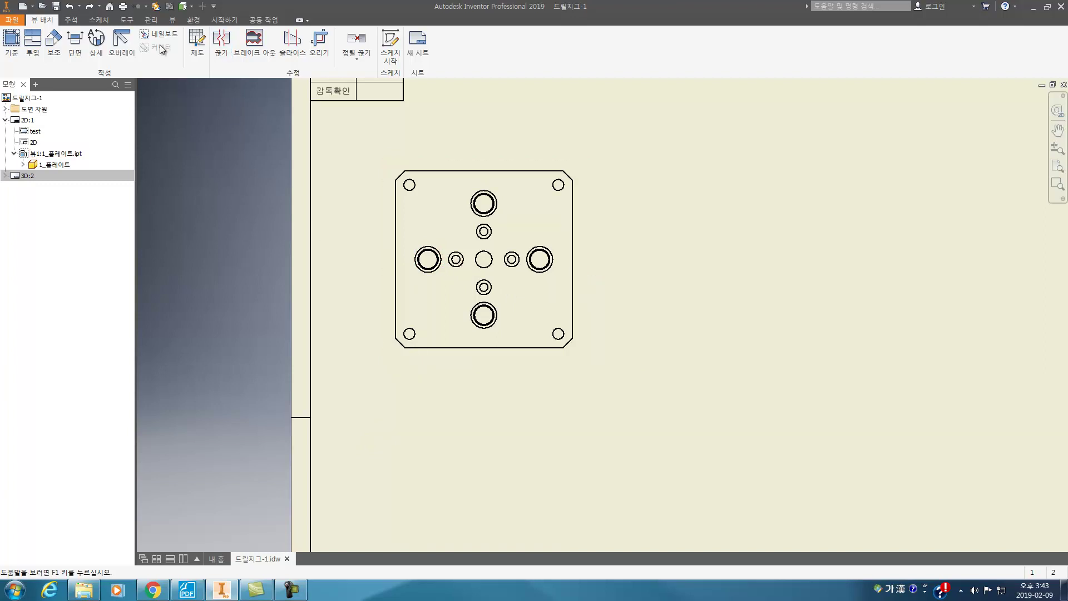
left_click(76, 56)
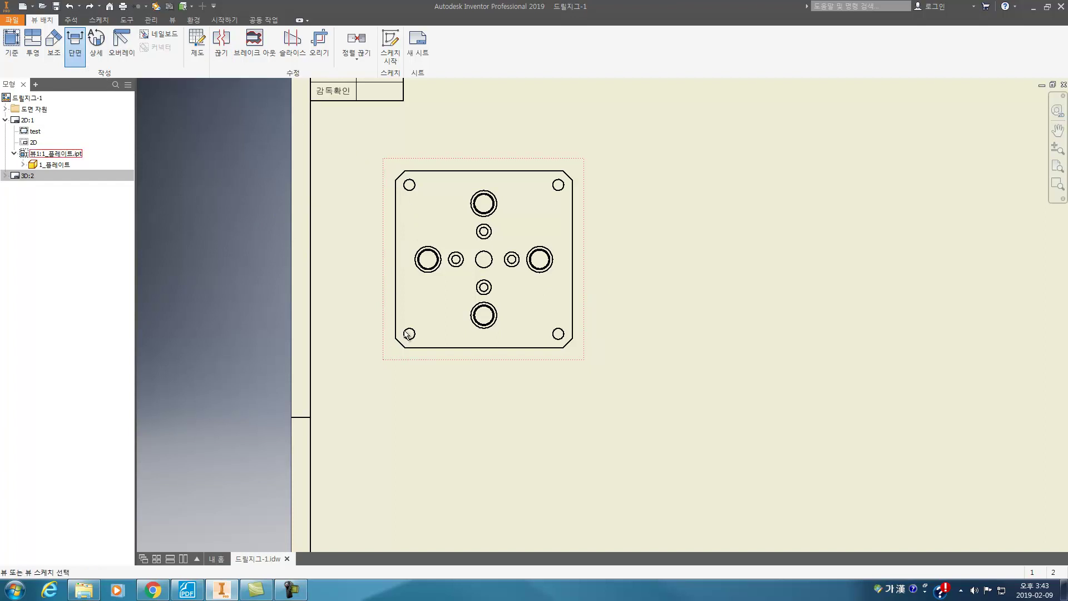
left_click(422, 207)
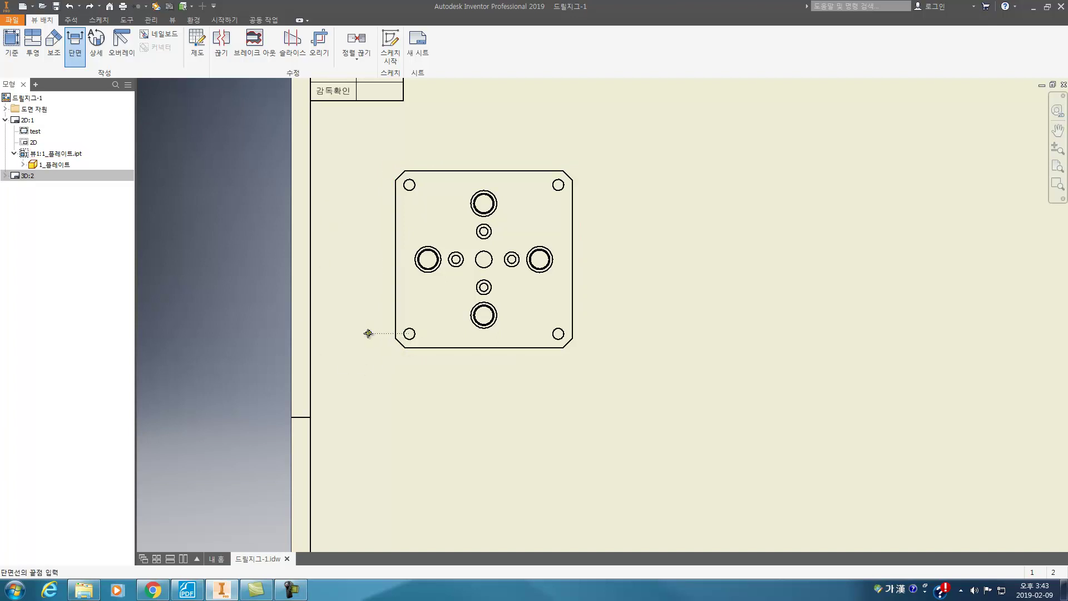
scroll(366, 334, "down", 3)
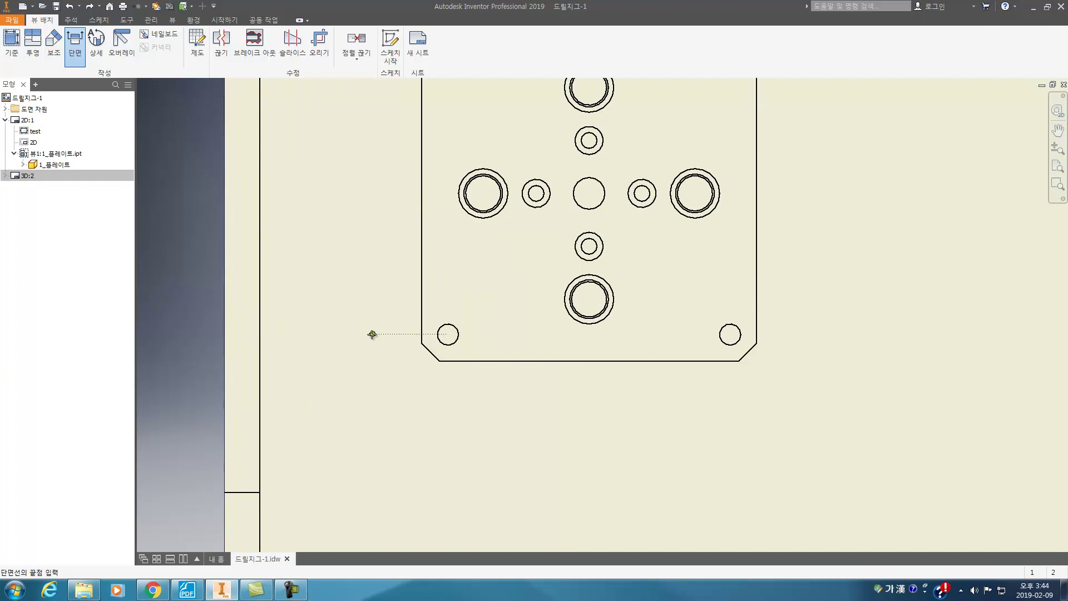
left_click(372, 334)
left_click(513, 334)
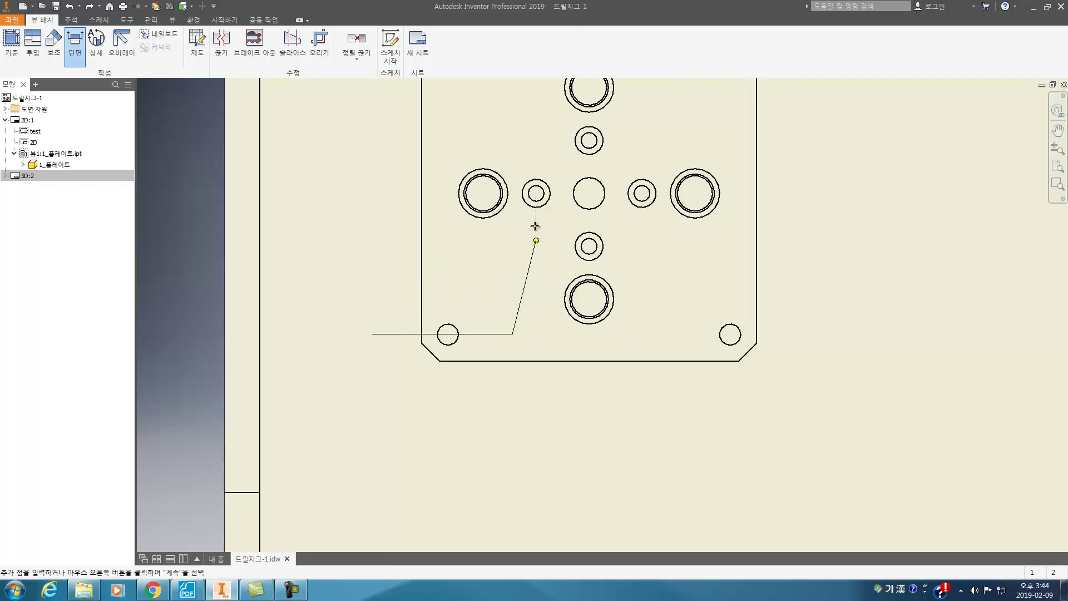
left_click(512, 194)
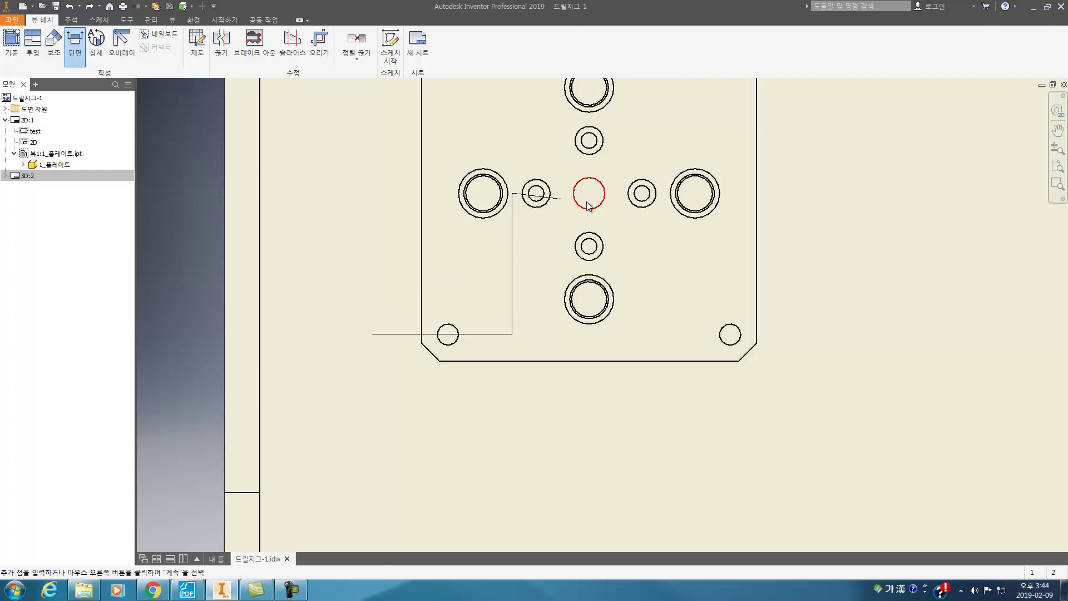
left_click(780, 193)
right_click(829, 205)
left_click(826, 196)
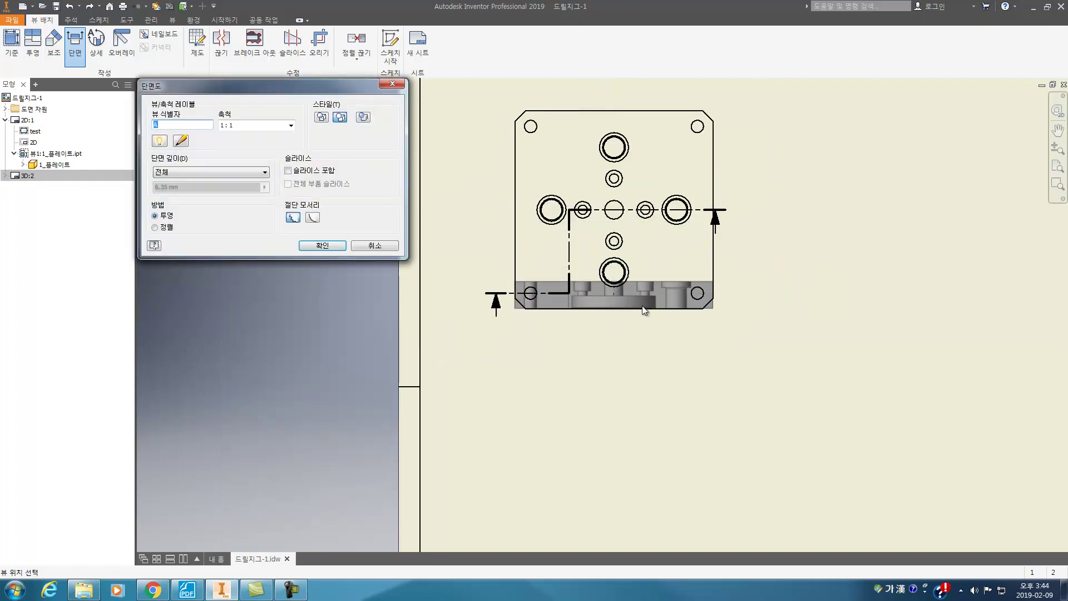
left_click(629, 388)
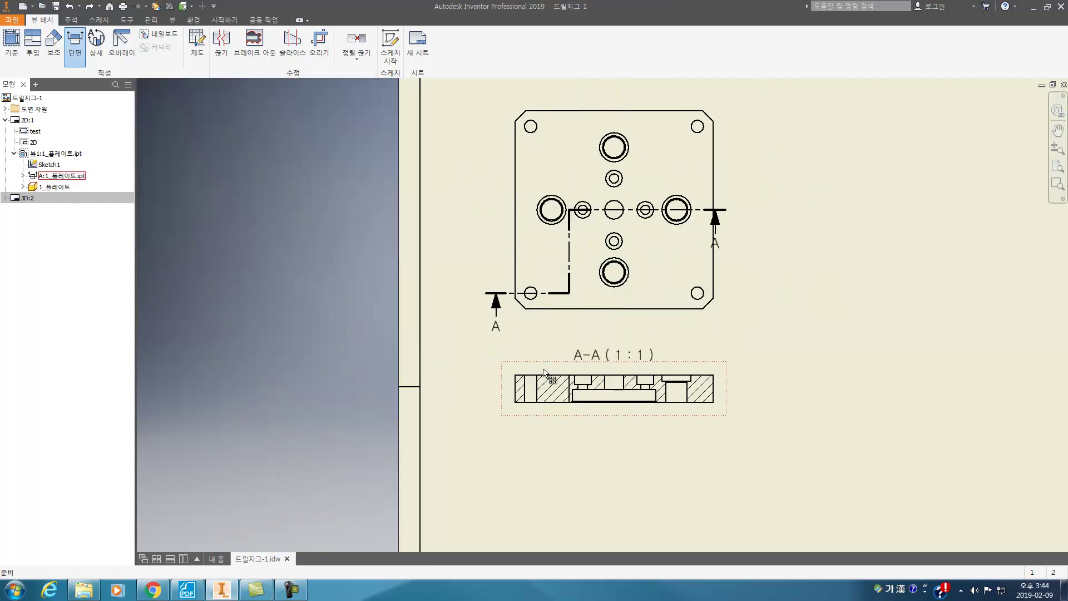
Hide the vertical edge line that the section line's jog leaves in section view A-A.
scroll(590, 304, "up", 2)
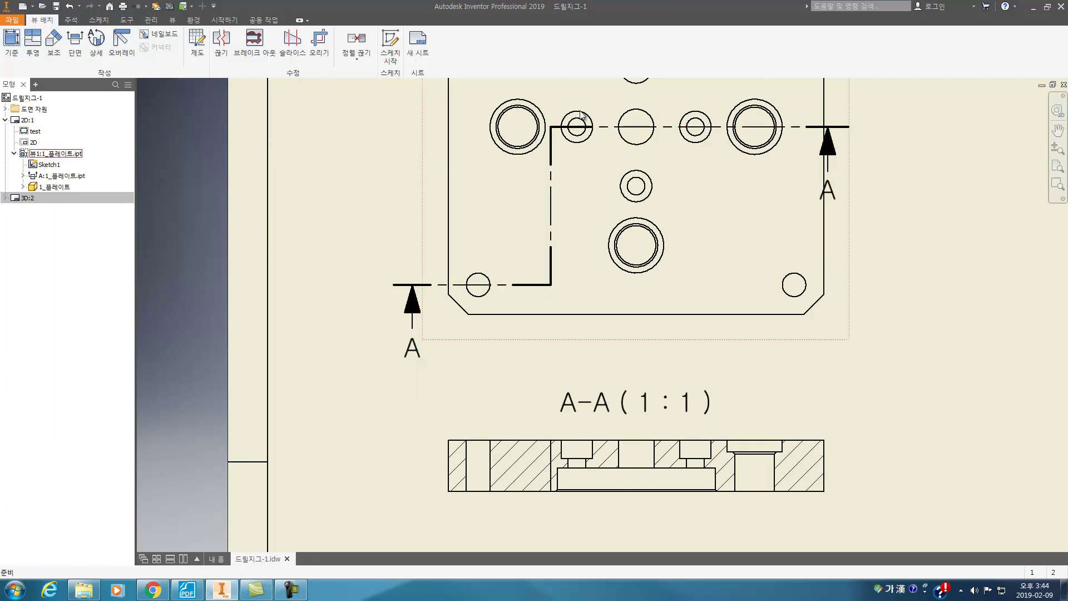
scroll(579, 165, "down", 2)
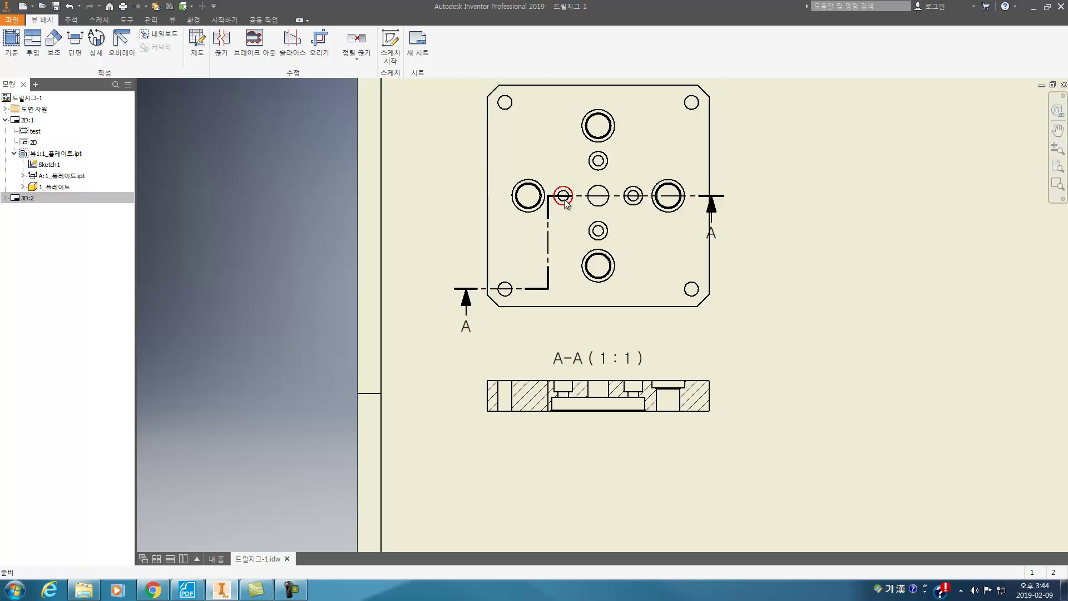
scroll(564, 201, "up", 7)
scroll(575, 156, "down", 8)
left_click(641, 353)
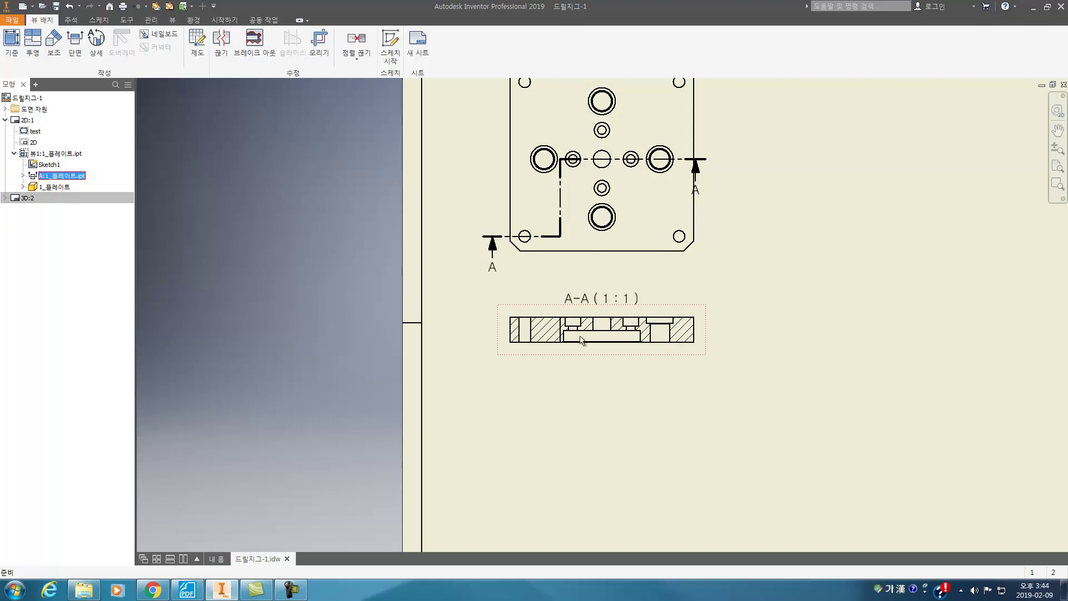
scroll(562, 320, "up", 10)
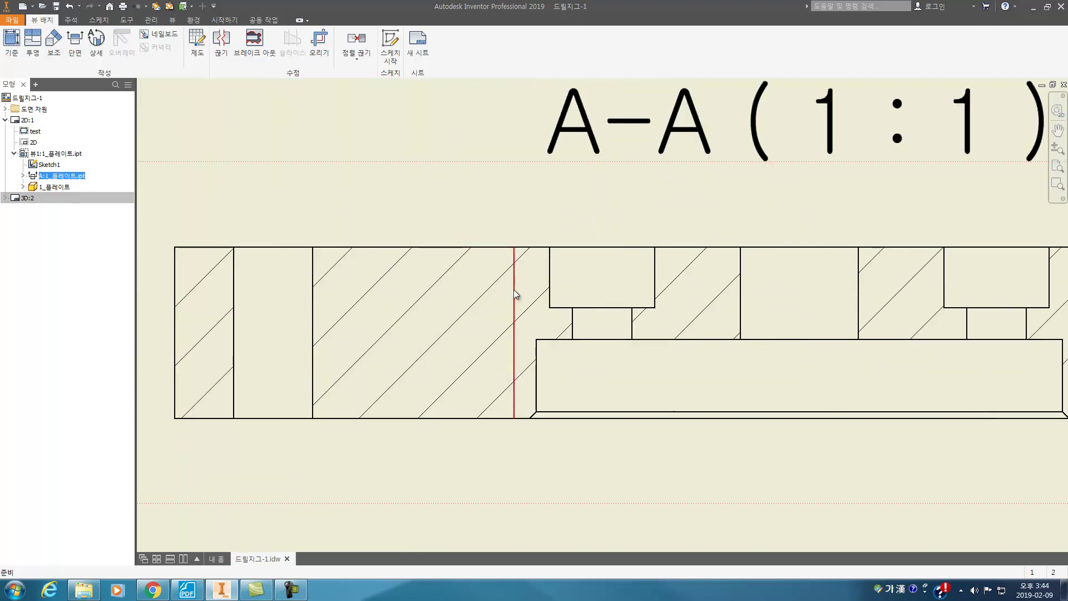
scroll(516, 293, "down", 9)
left_click_drag(526, 208, 523, 289)
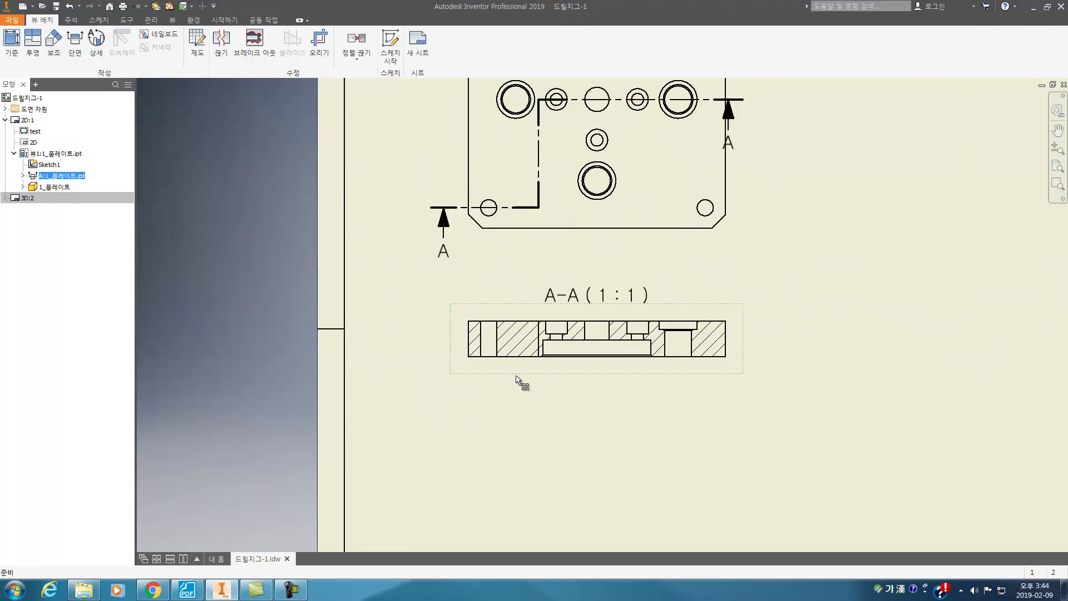
scroll(528, 362, "up", 7)
right_click(548, 327)
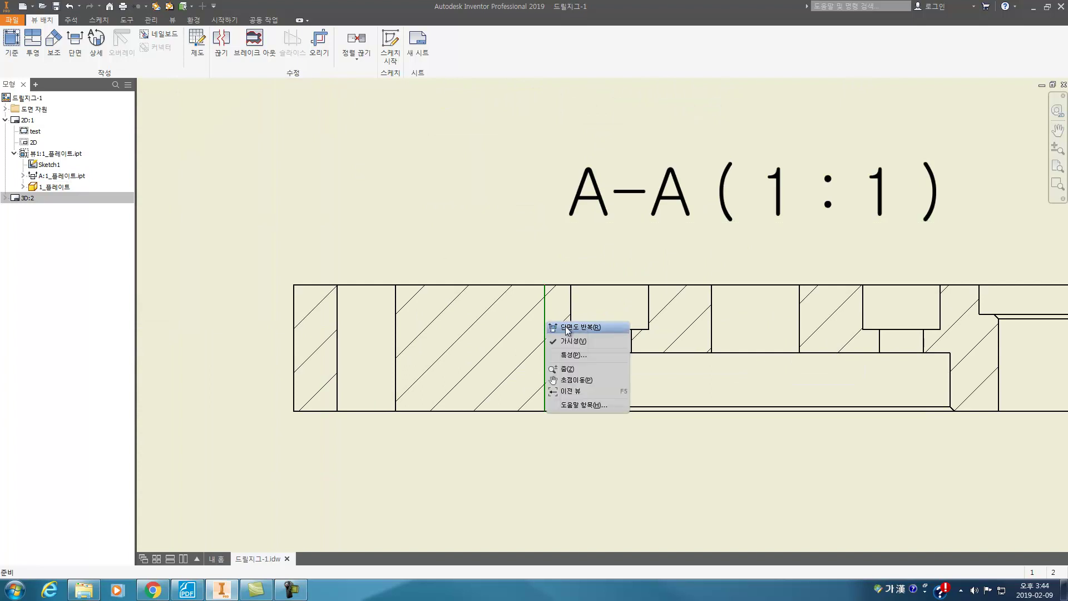
left_click(553, 339)
scroll(640, 223, "down", 7)
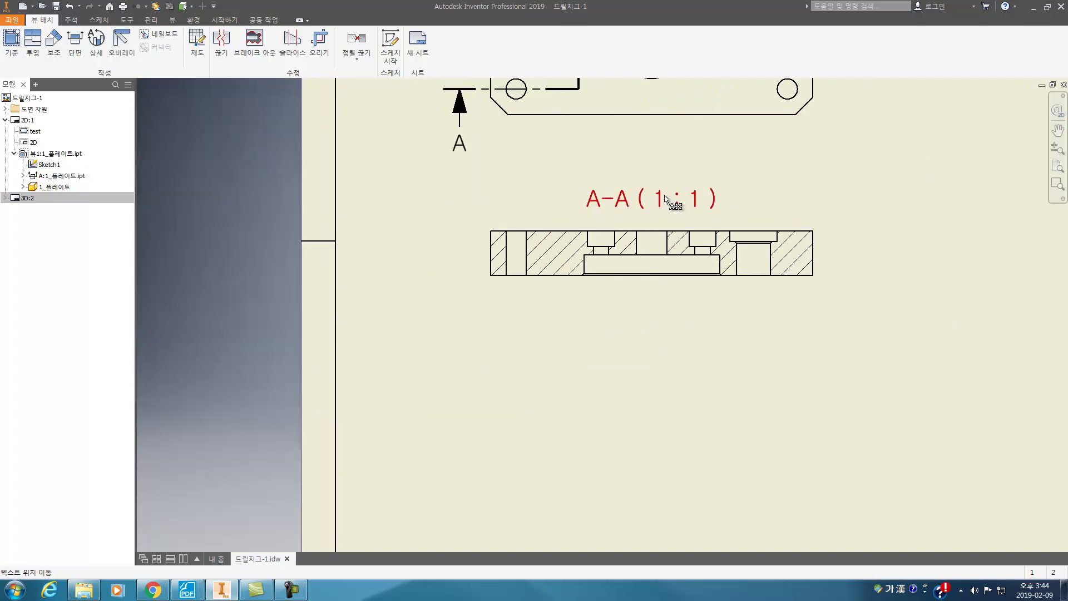
Move the section label below the section view and remove the scale from its text, leaving A-A.
left_click_drag(669, 192, 671, 358)
scroll(671, 357, "up", 3)
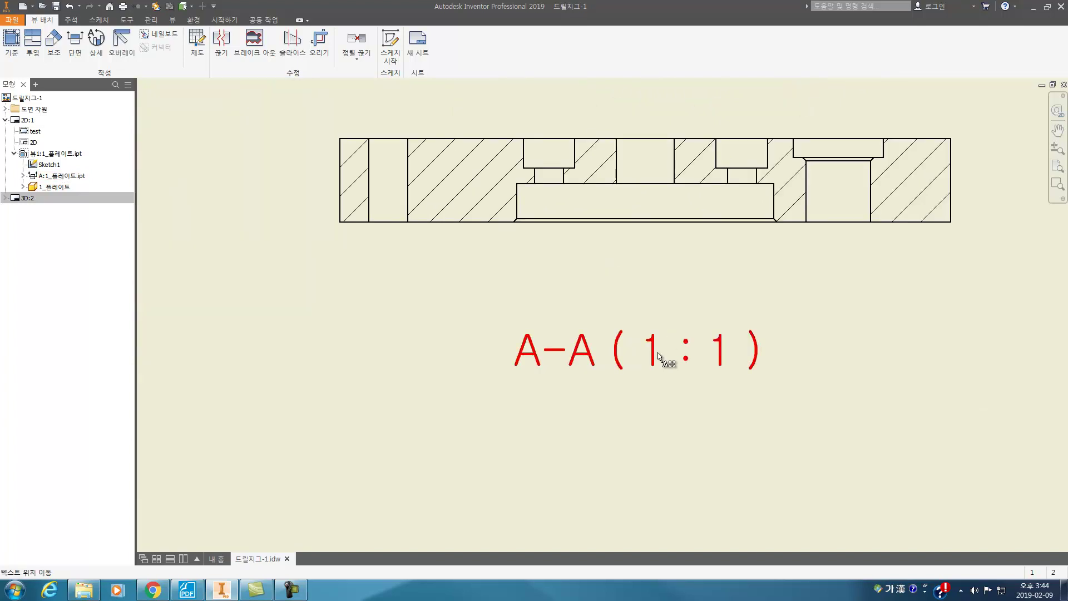
double_click(669, 357)
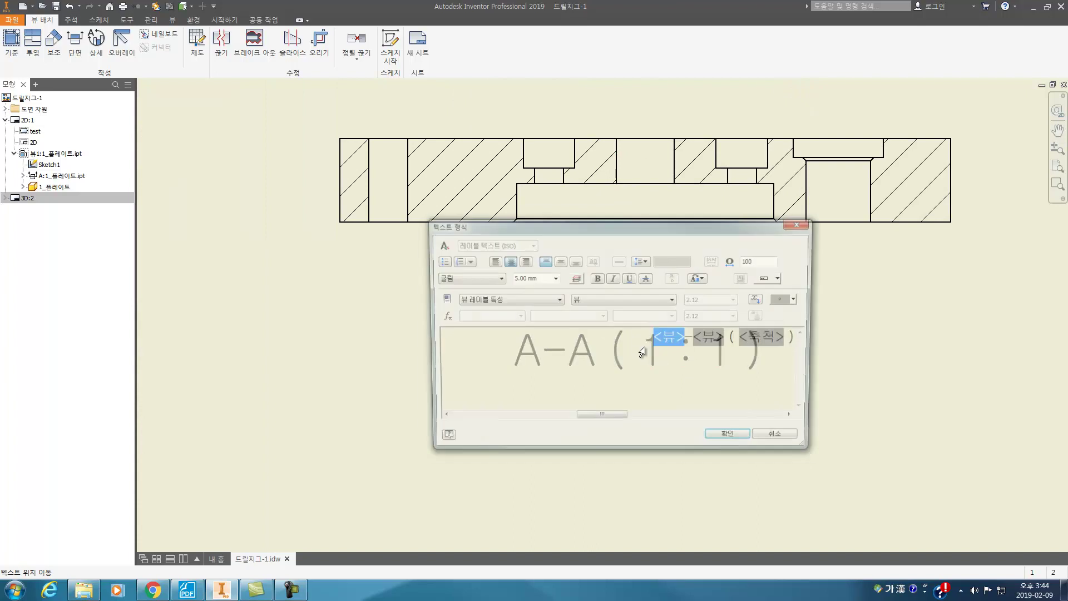
left_click(798, 339)
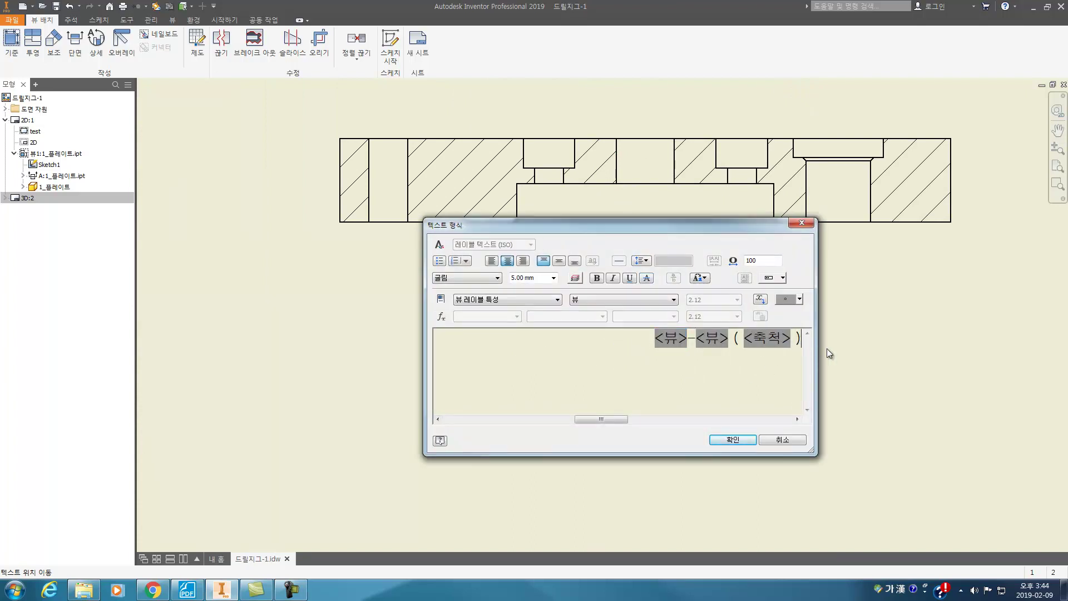
key("BackSpace")
key("BackSpace")
key("BackSpace")
key("BackSpace")
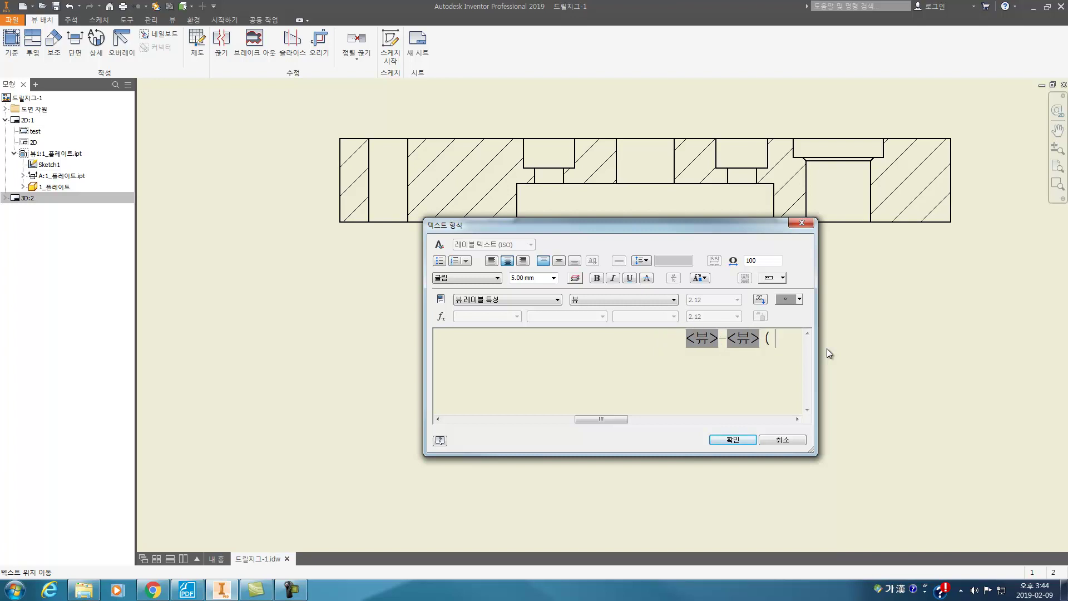
key("BackSpace")
key("BackSpace")
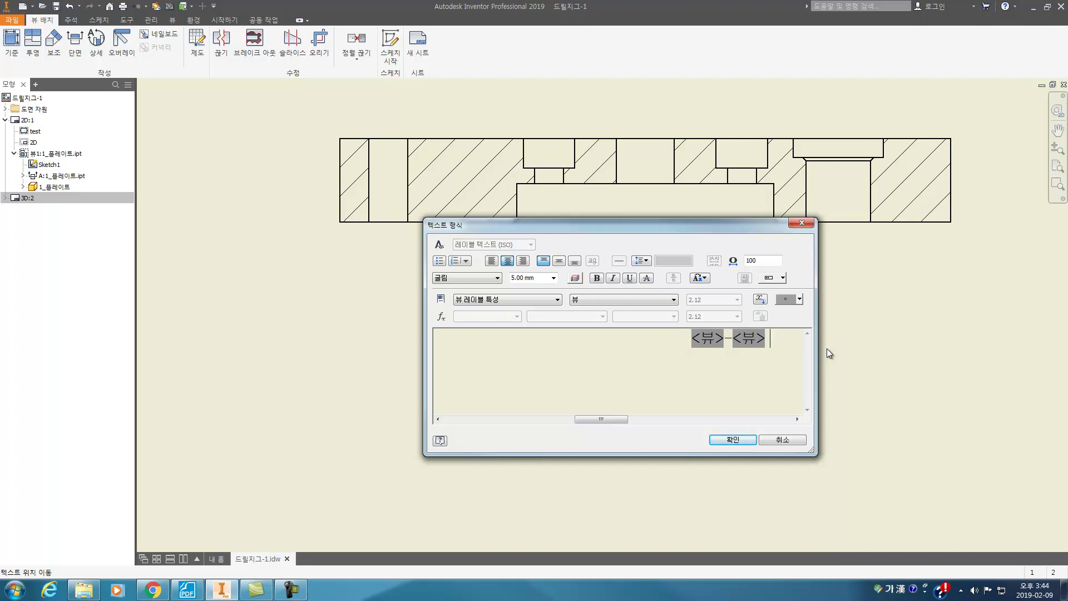
left_click(734, 439)
scroll(679, 275, "down", 4)
scroll(680, 275, "down", 1)
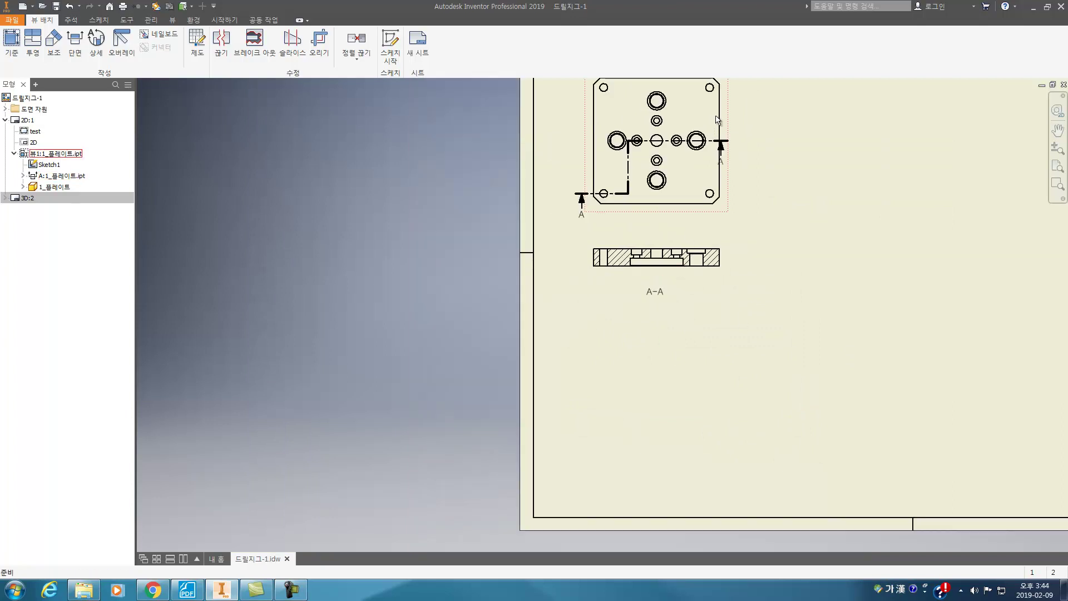
Extend the right end of section line A-A outward so its arrow clears the plate's edge.
scroll(739, 162, "up", 2)
scroll(739, 162, "up", 2)
left_click_drag(739, 168, 767, 171)
scroll(722, 223, "down", 2)
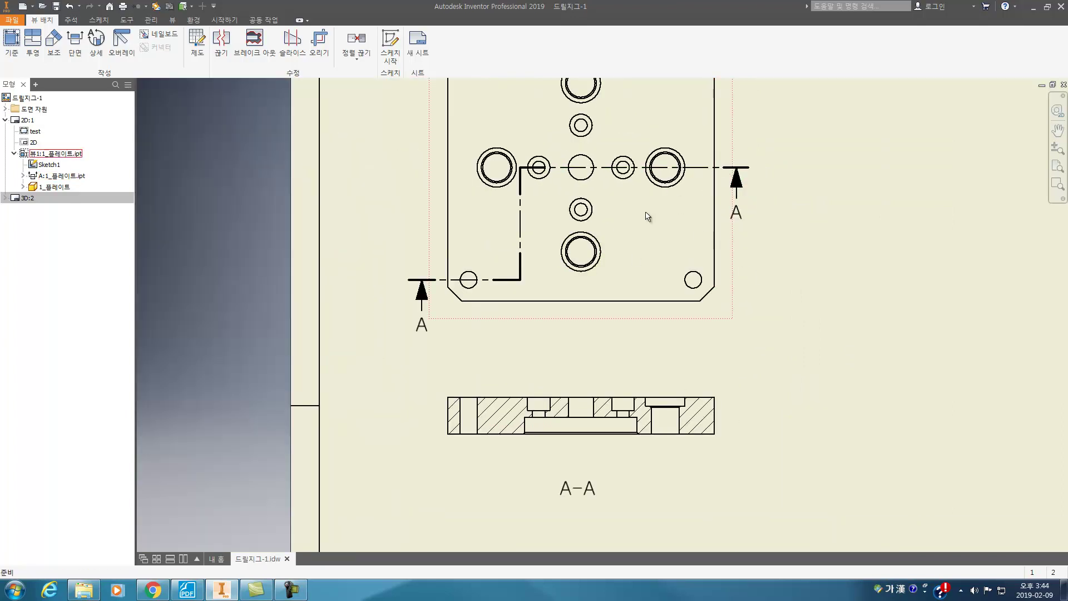
scroll(646, 217, "down", 2)
middle_click_drag(700, 264, 684, 308)
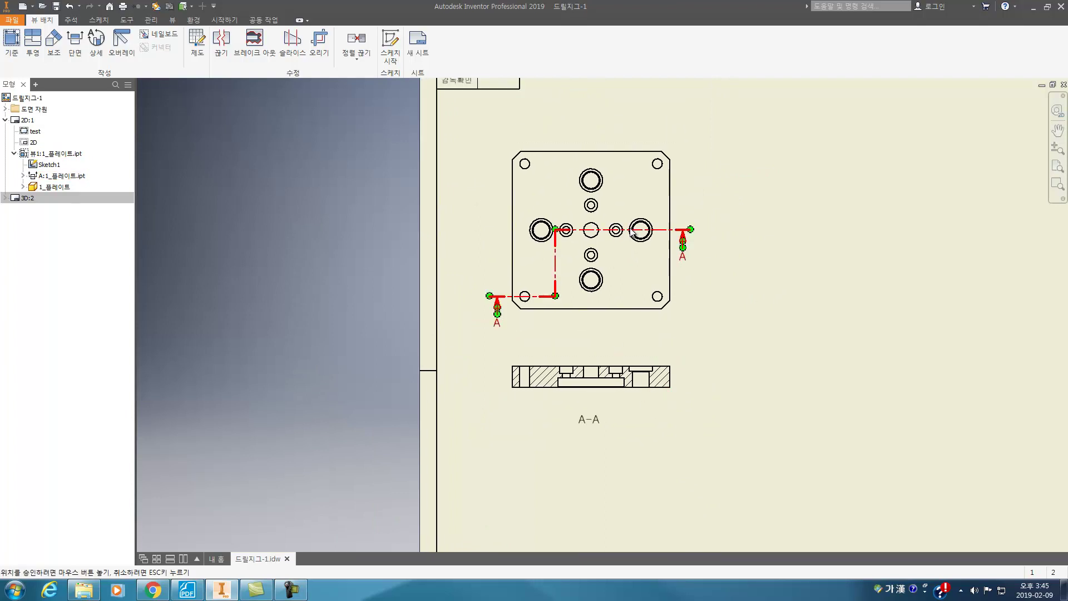
Add automated centre marks to the holes in the plate's base view.
right_click(636, 271)
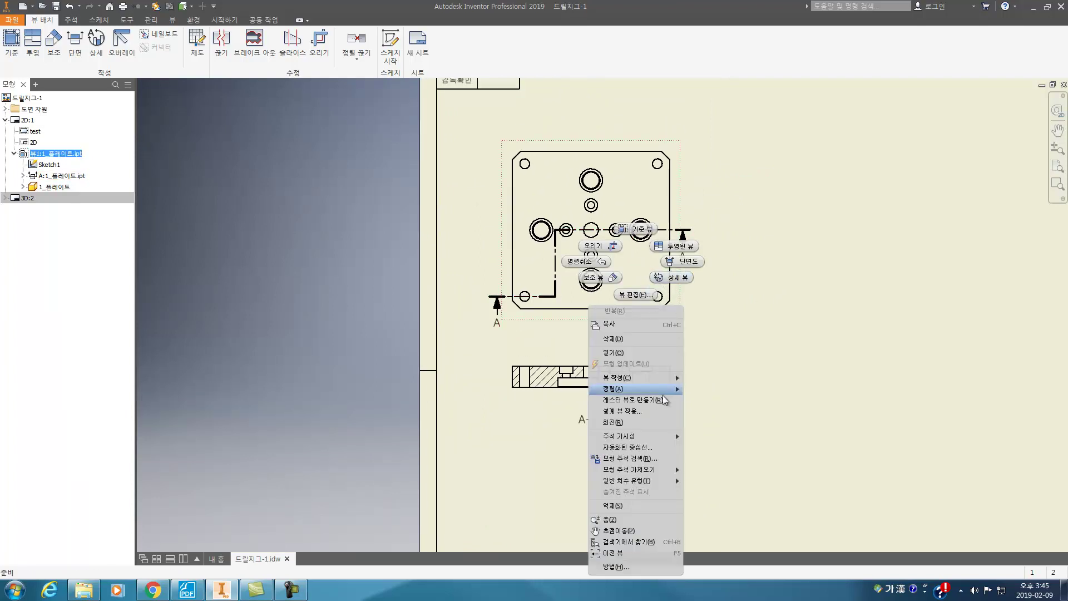
left_click(668, 448)
left_click(241, 272)
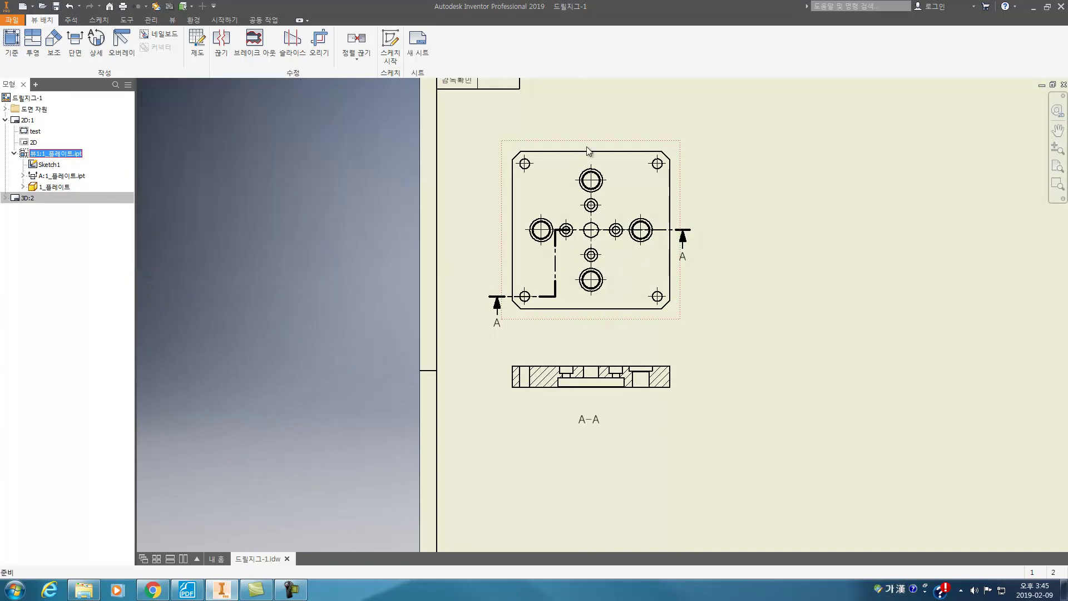
Try to add automated centerlines to section view A-A with the default projection setting.
right_click(669, 356)
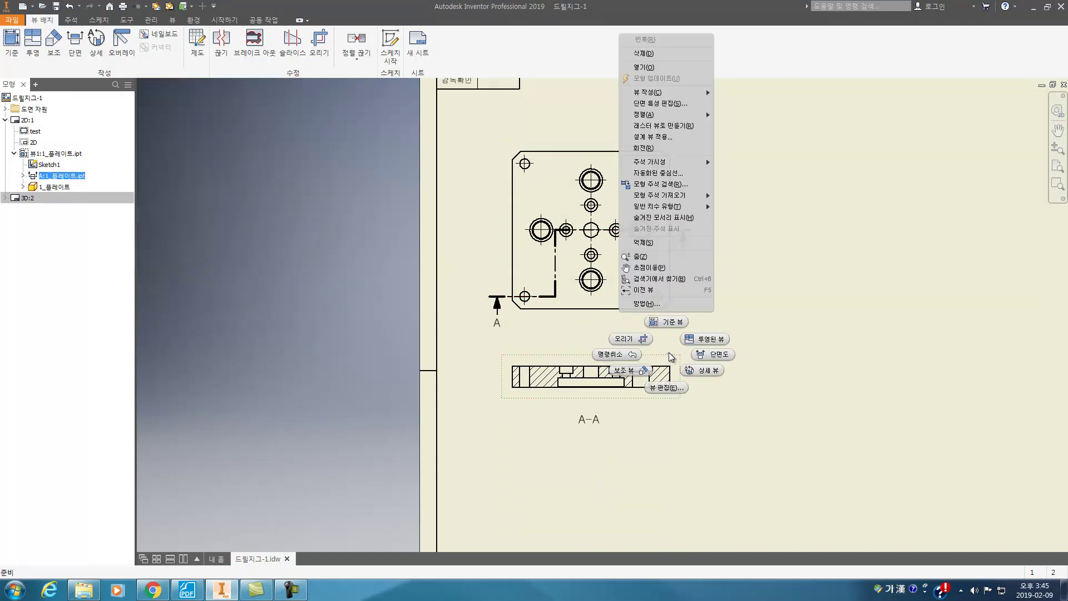
left_click(678, 176)
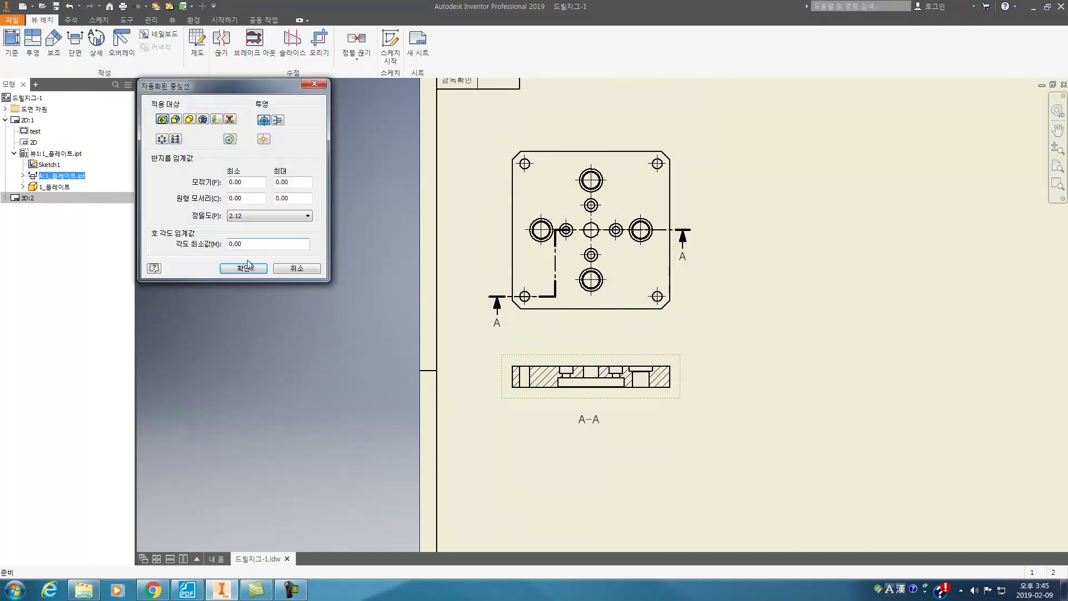
left_click(242, 270)
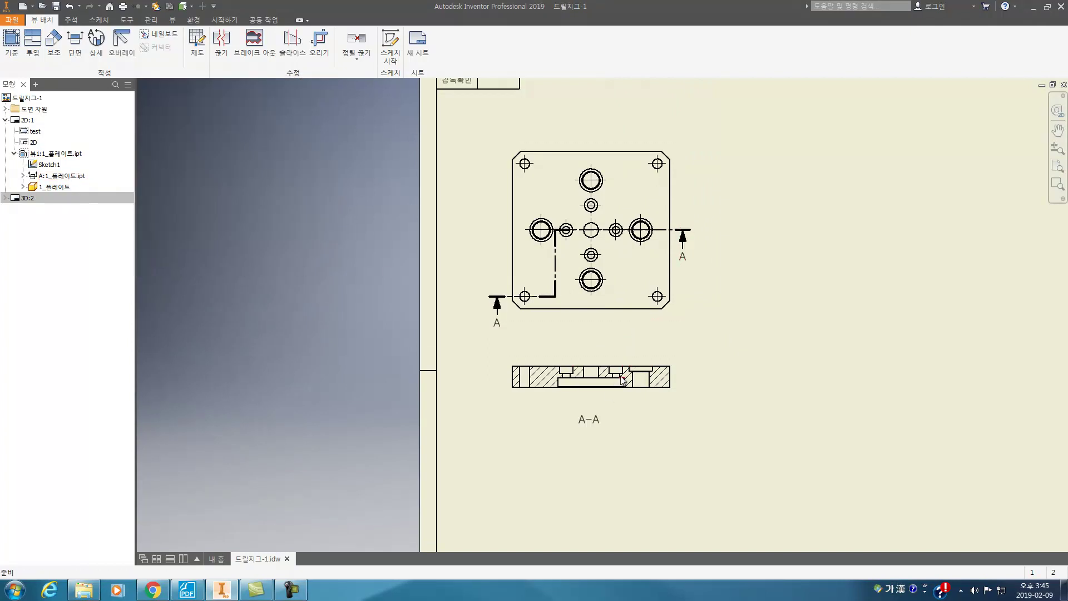
Add automated centerlines to the holes in section view A-A with the axis-parallel projection enabled.
right_click(594, 355)
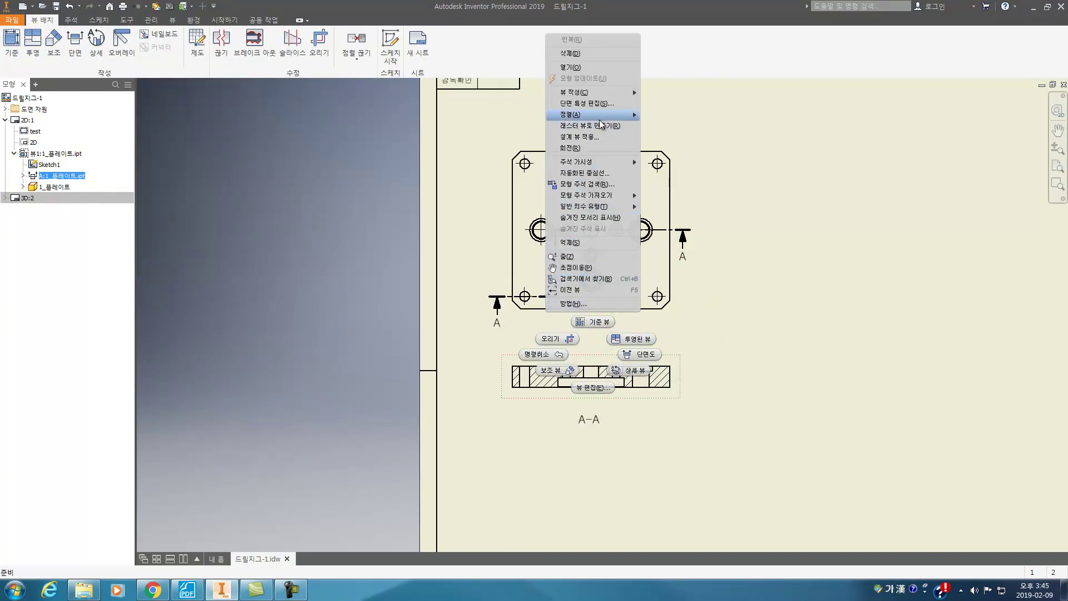
left_click(592, 173)
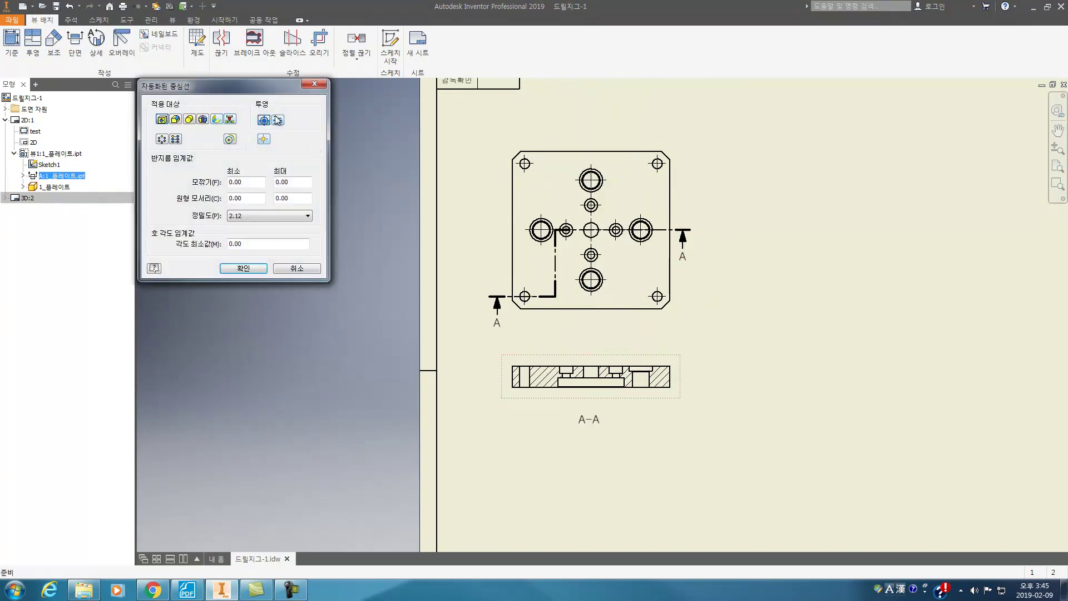
left_click(276, 120)
left_click(242, 269)
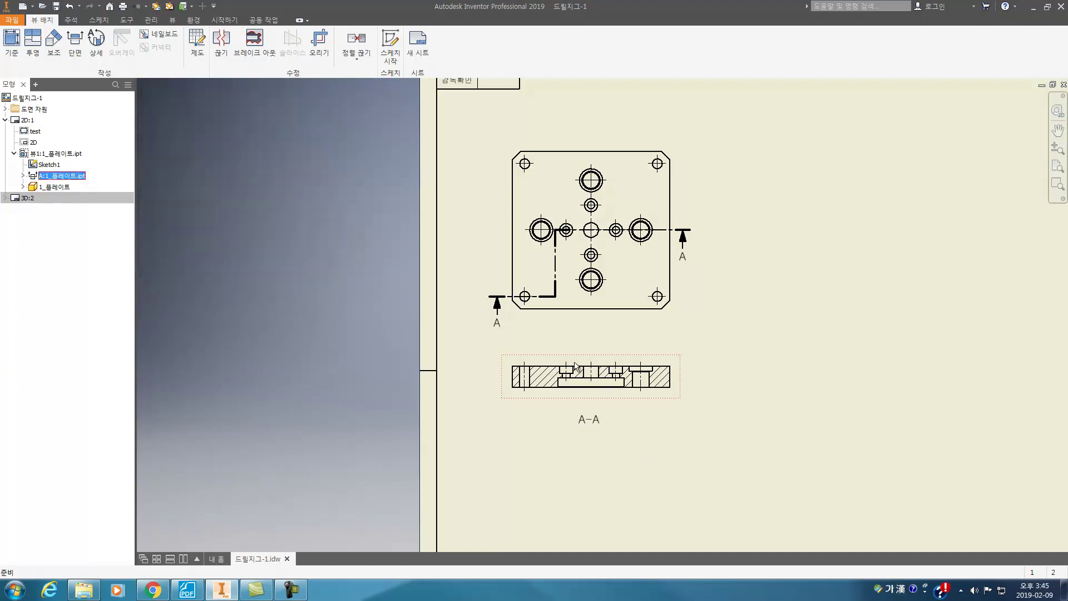
Delete the centre marks of the upper and right-hand large holes in the plate's base view.
scroll(597, 378, "up", 3)
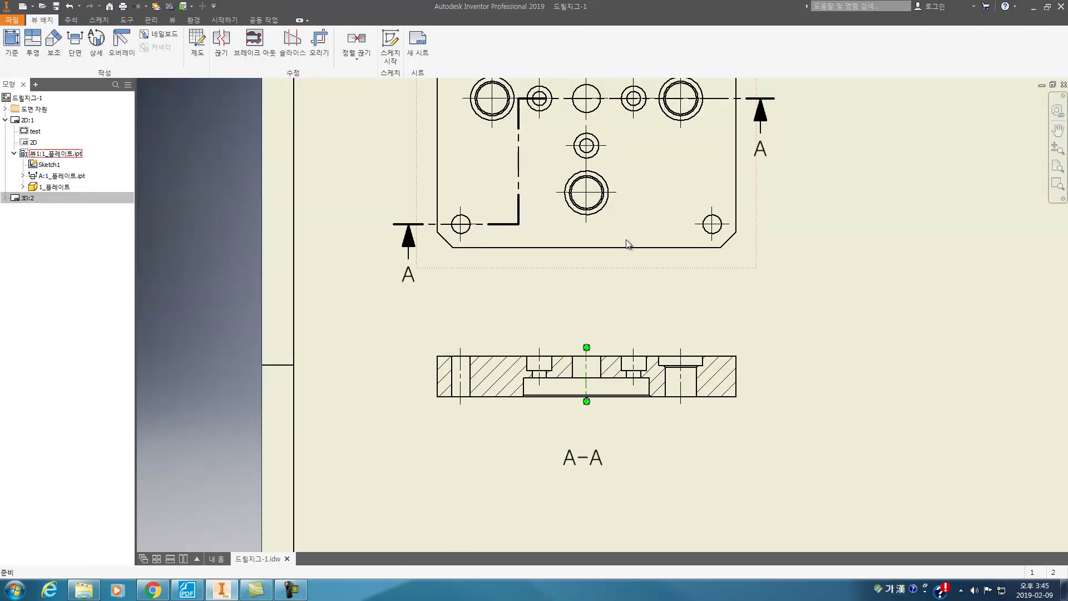
mouse_move(616, 152)
middle_mouse_down()
mouse_move(619, 262)
mouse_move(594, 309)
middle_mouse_up()
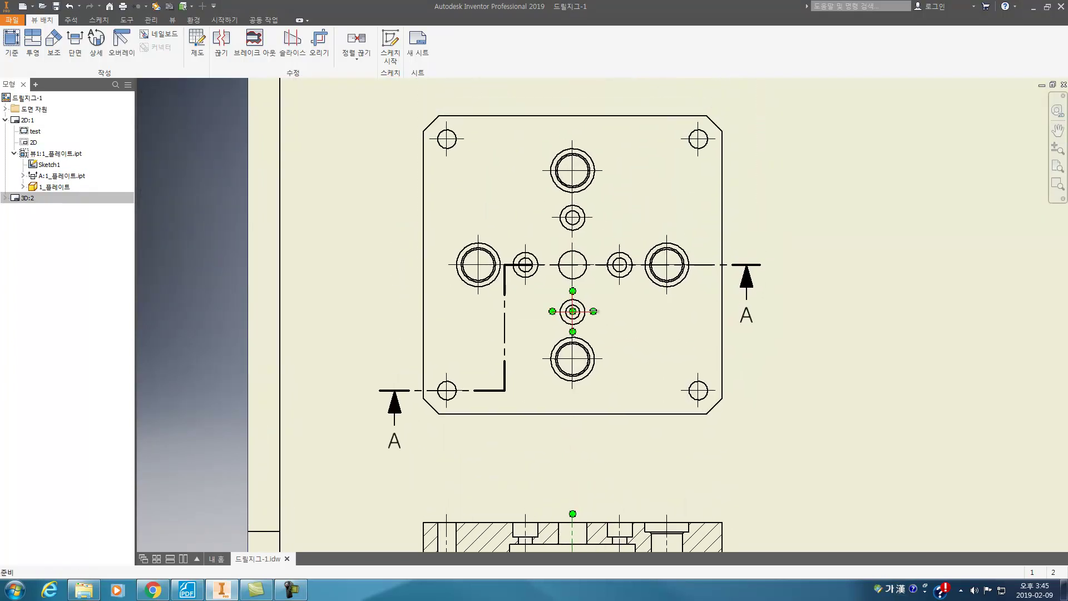
mouse_move(593, 310)
left_mouse_down()
mouse_move(520, 239)
mouse_move(640, 238)
mouse_move(525, 233)
mouse_move(645, 272)
mouse_move(560, 273)
left_mouse_up()
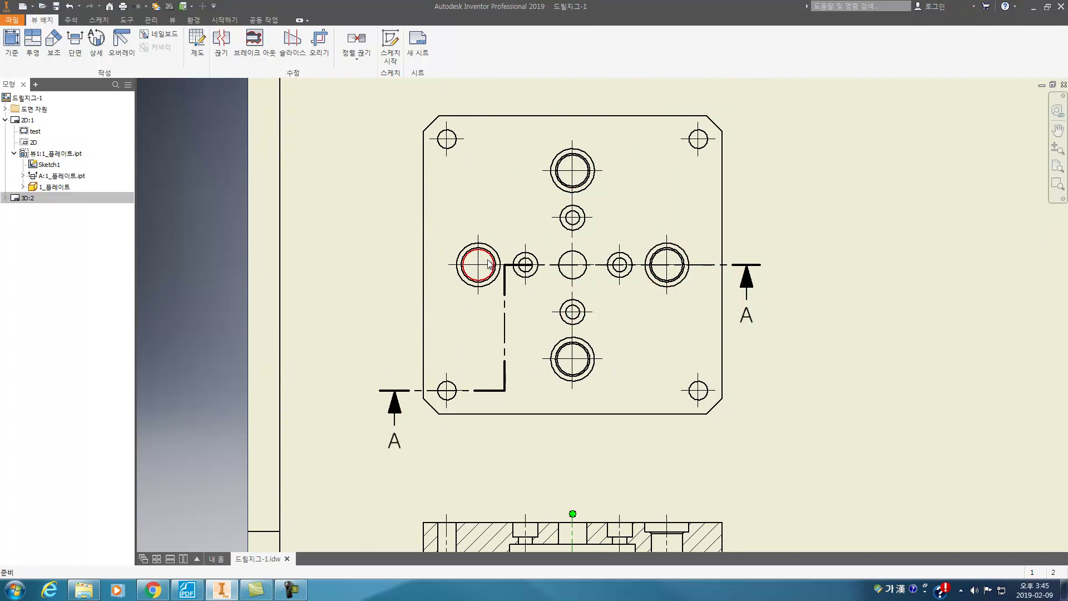
left_click(667, 265)
left_click(644, 108)
left_click(579, 176)
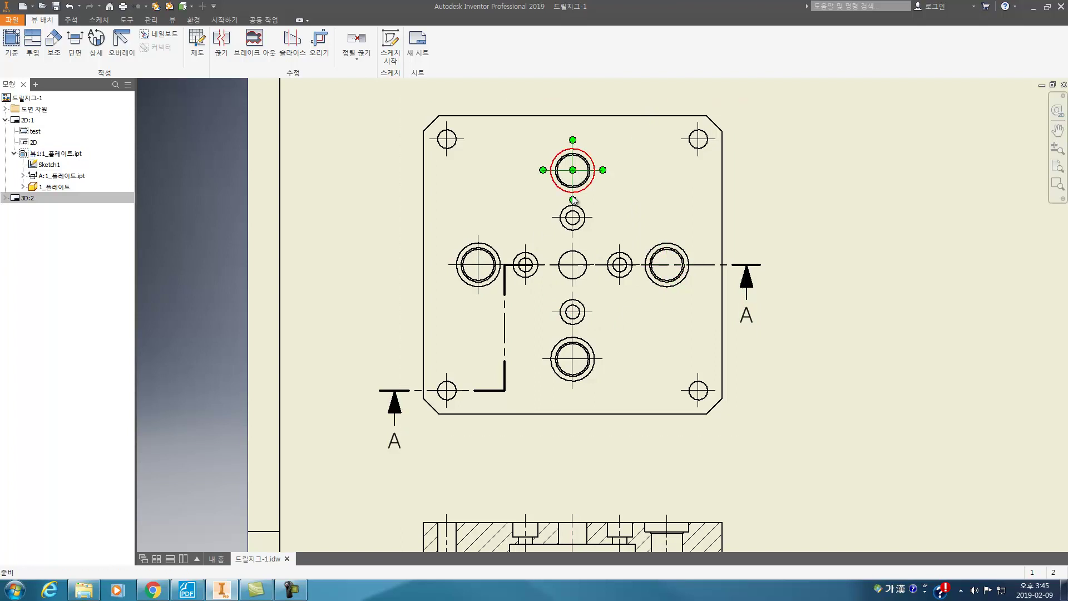
key("Delete")
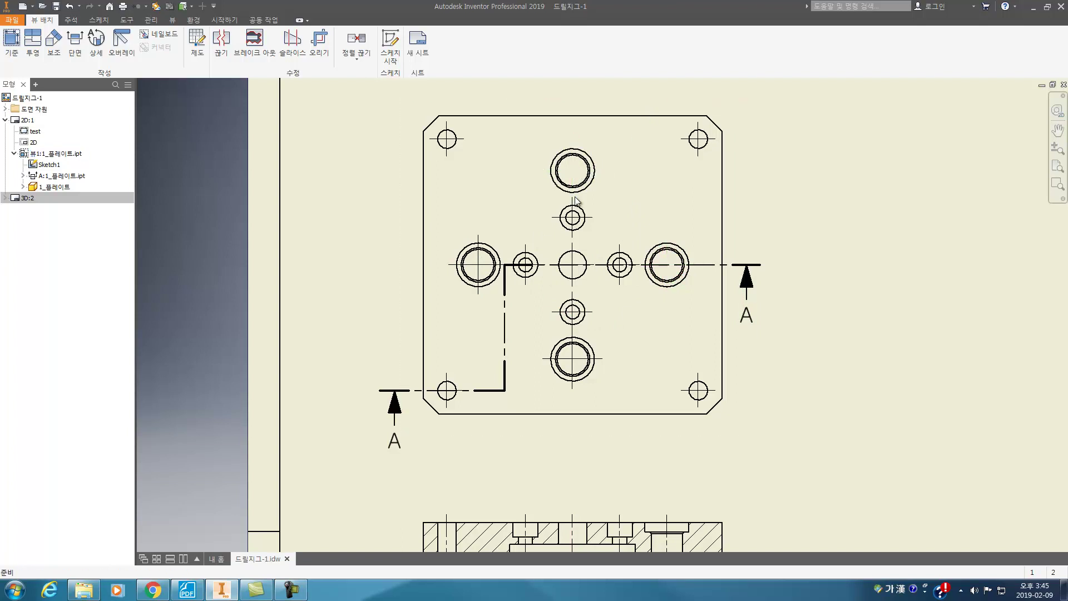
Delete the centre marks of the four small counterbored holes and the two remaining large holes in the base view.
left_click(619, 262)
left_click(573, 217, "ctrl")
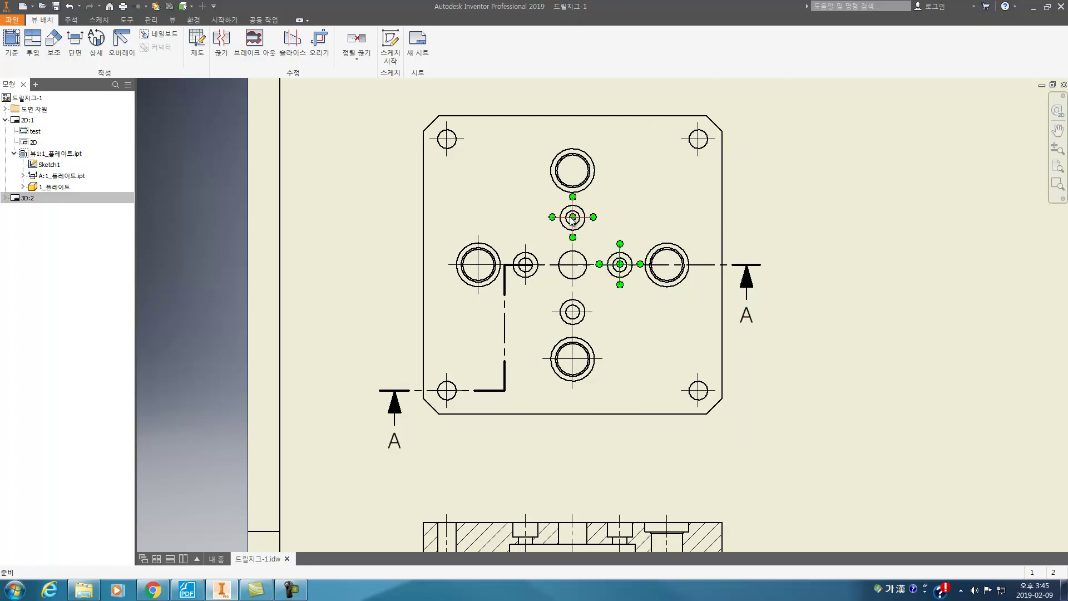
left_click(478, 247, "ctrl")
left_click(526, 243, "ctrl")
left_click(575, 302, "ctrl")
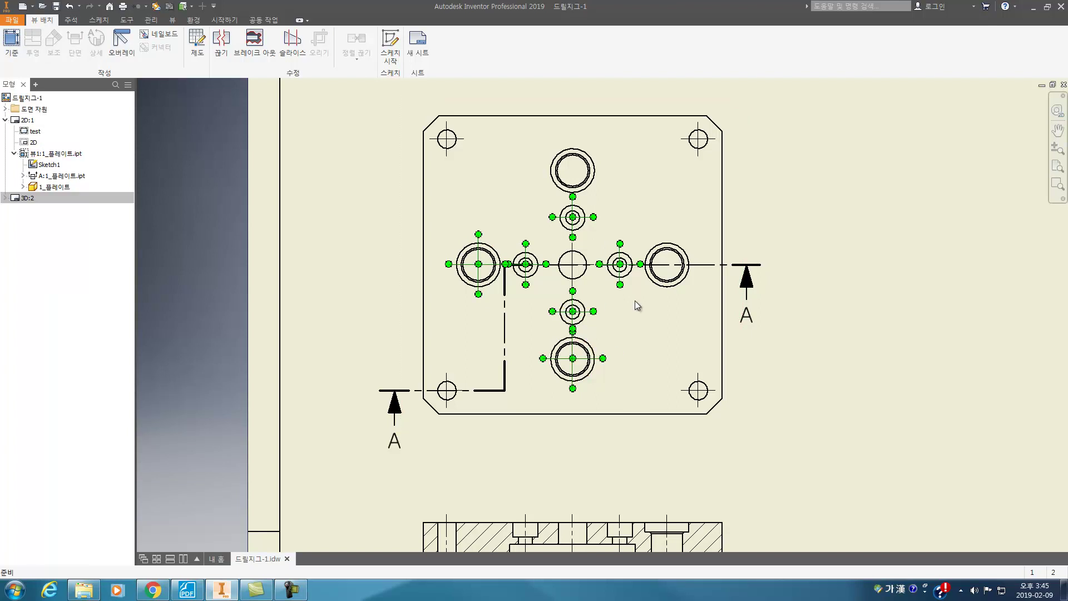
key("Delete")
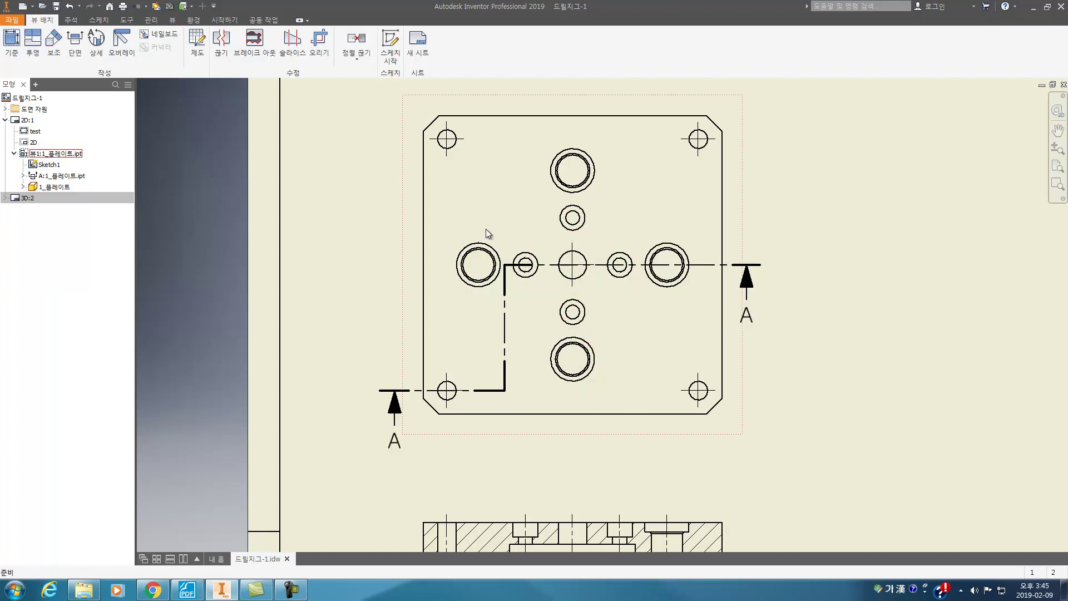
Try to add automated circular-pattern centerlines to the base view while keeping the centre hole's mark, and undo them.
left_click(71, 20)
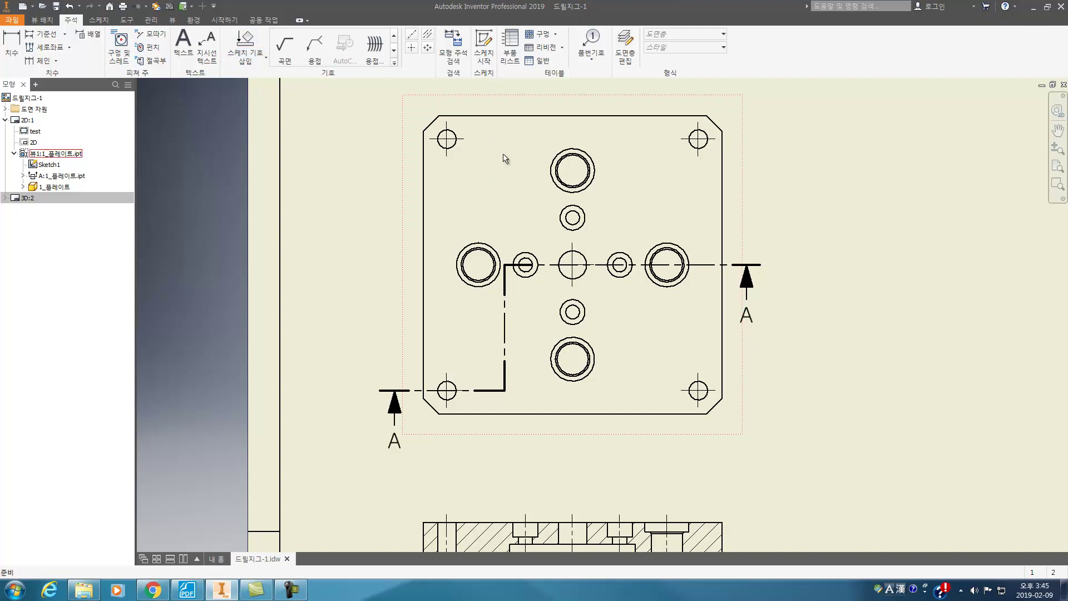
right_click(660, 158)
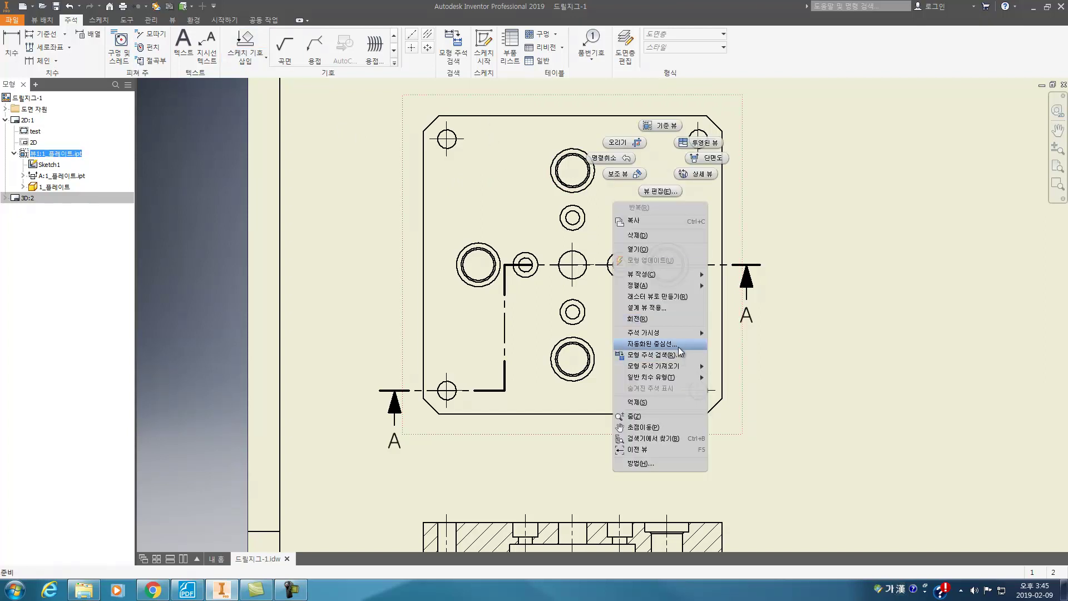
left_click(679, 346)
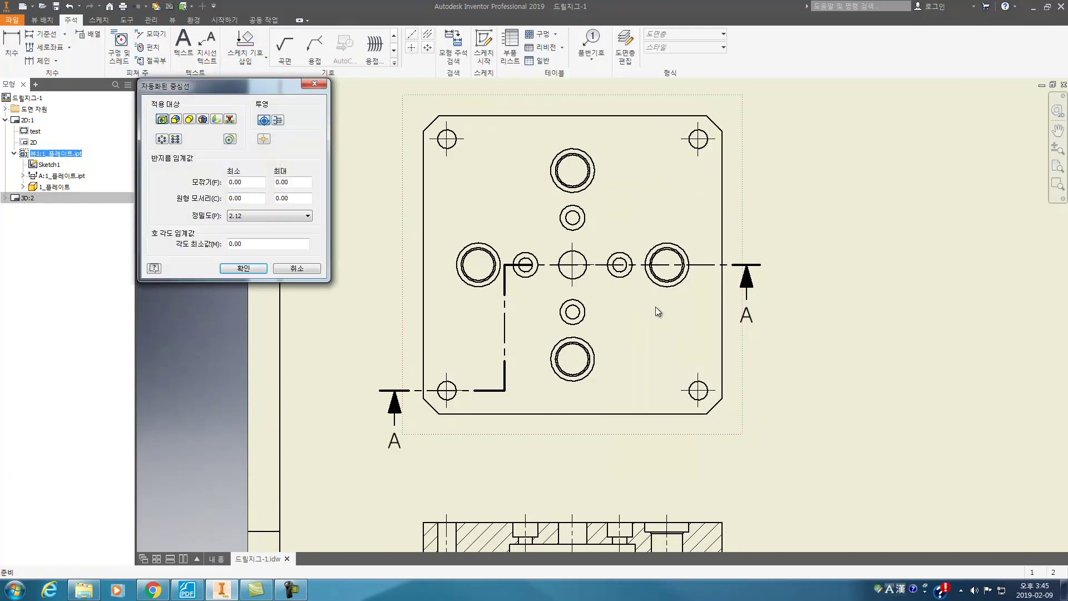
left_click(161, 140)
left_click(243, 268)
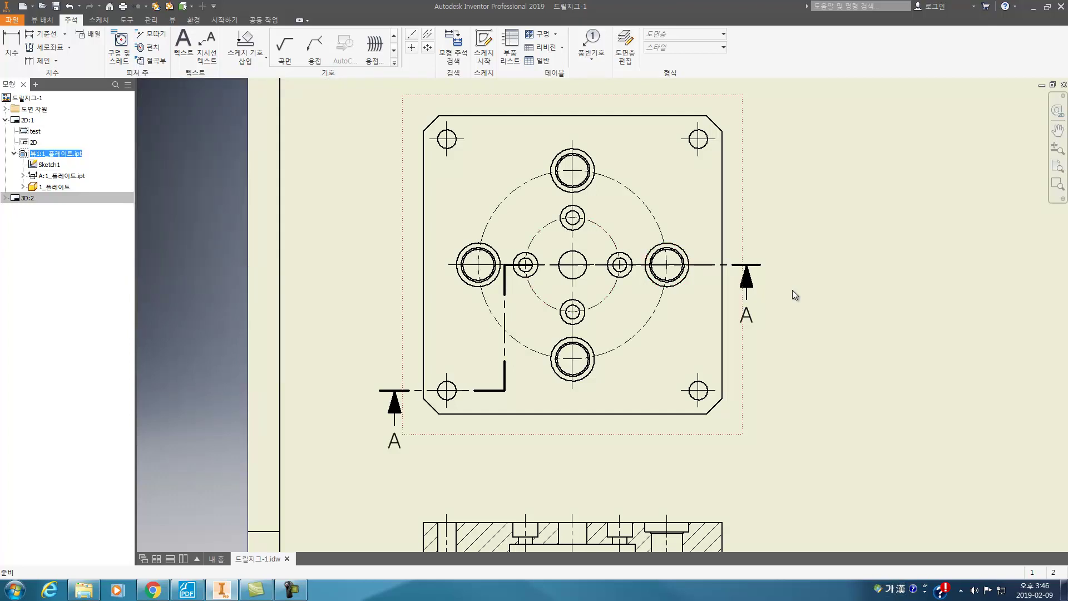
key("ctrl+z")
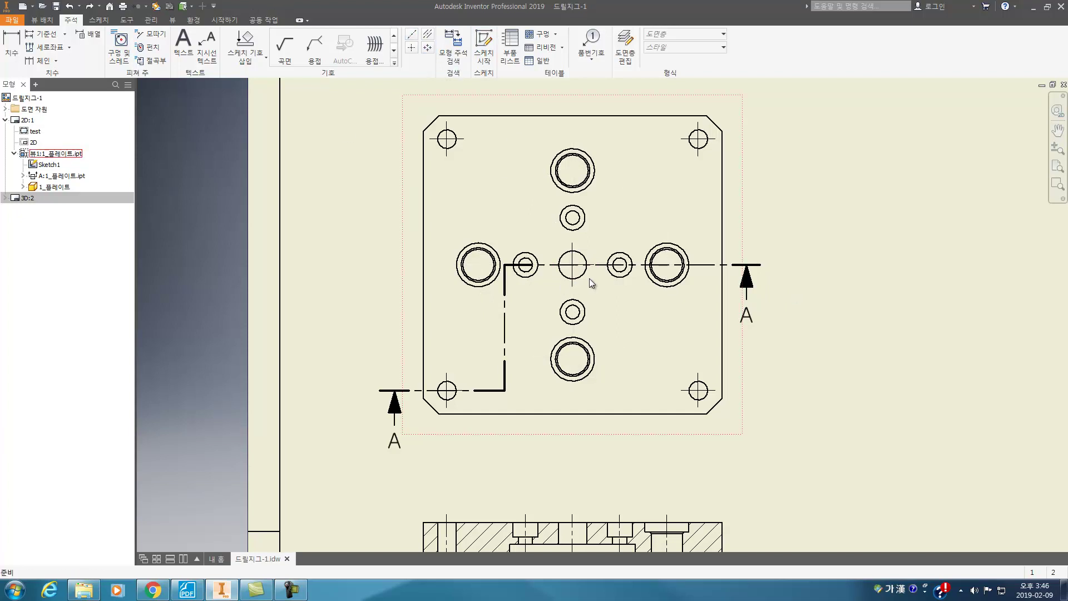
Delete the centre hole's mark and add automated centerlines with circular pattern enabled to the plate's base view.
left_click(573, 275)
key("Delete")
right_click(495, 184)
left_click(481, 369)
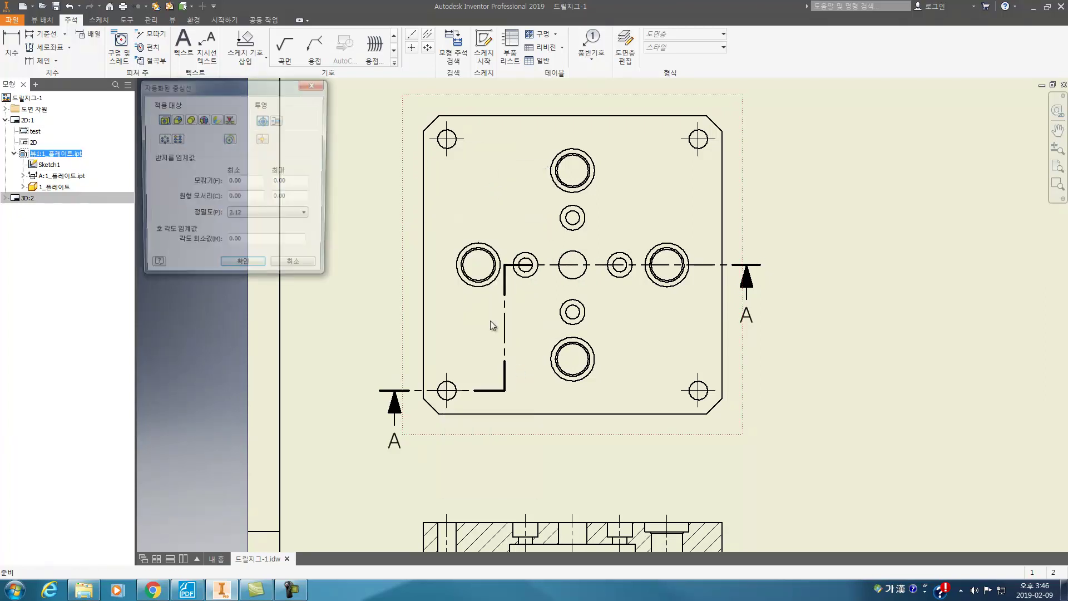
left_click(162, 139)
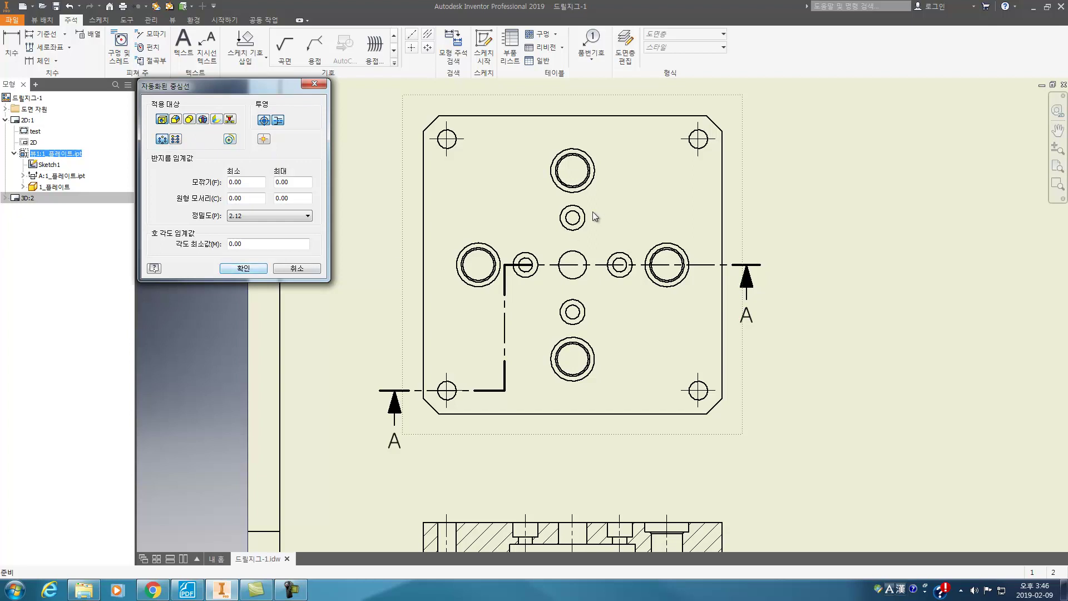
left_click(240, 270)
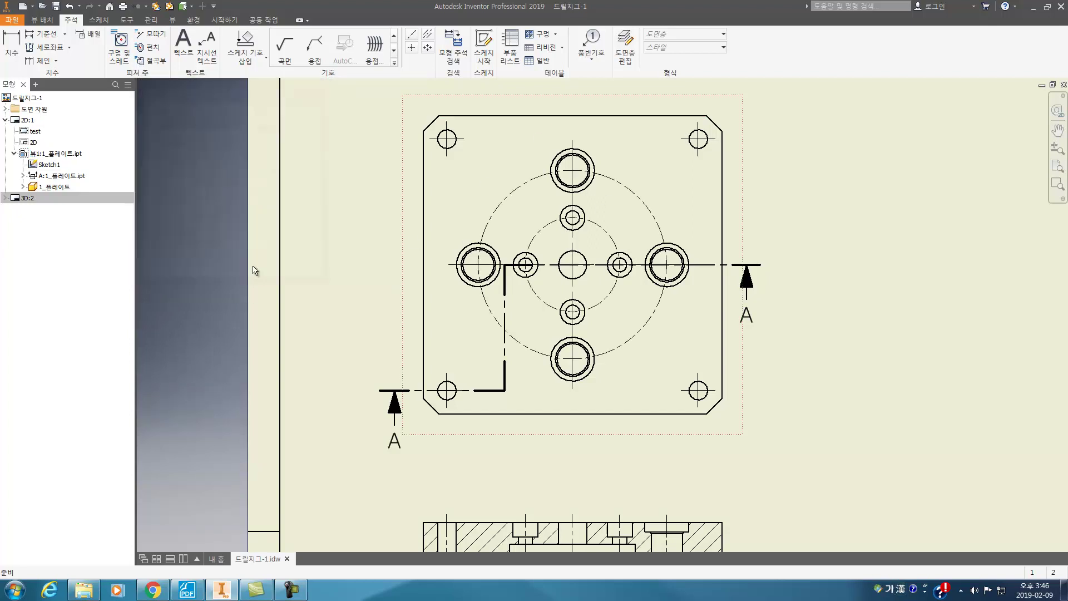
Extend the outer hole circle's centre mark lines past the plate's left, upper and lower edges.
left_click(452, 266)
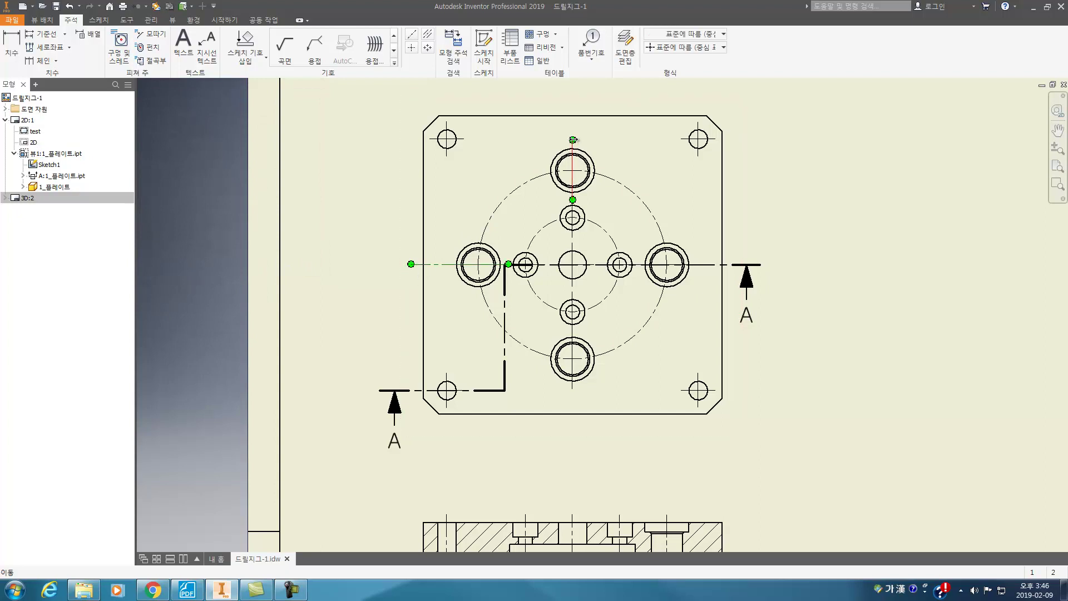
left_click_drag(573, 140, 577, 101)
left_click_drag(572, 389, 586, 421)
scroll(680, 245, "down", 5)
scroll(682, 248, "up", 3)
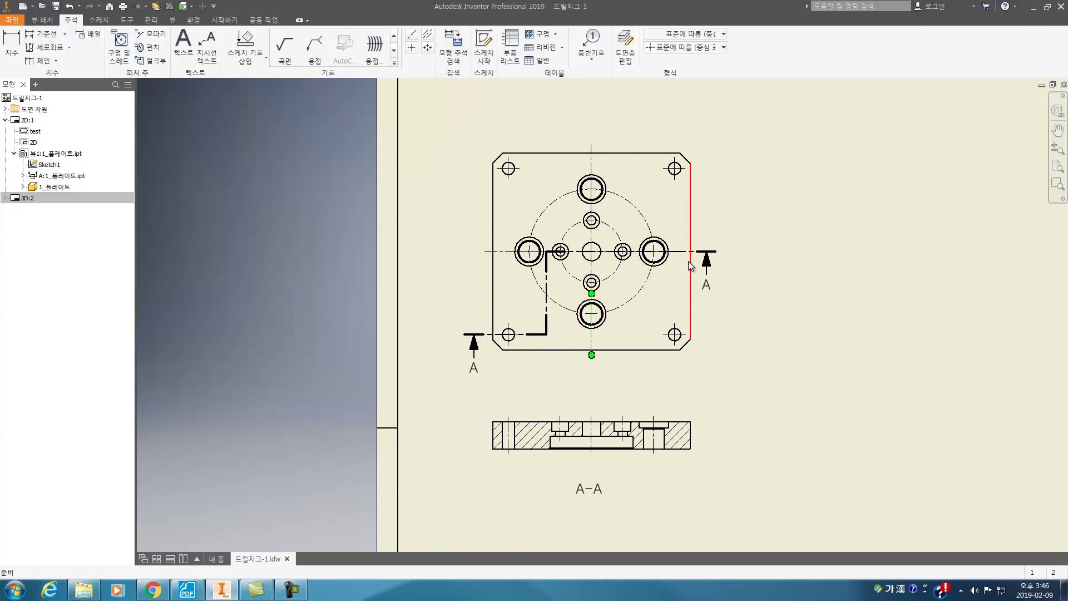
key("Escape")
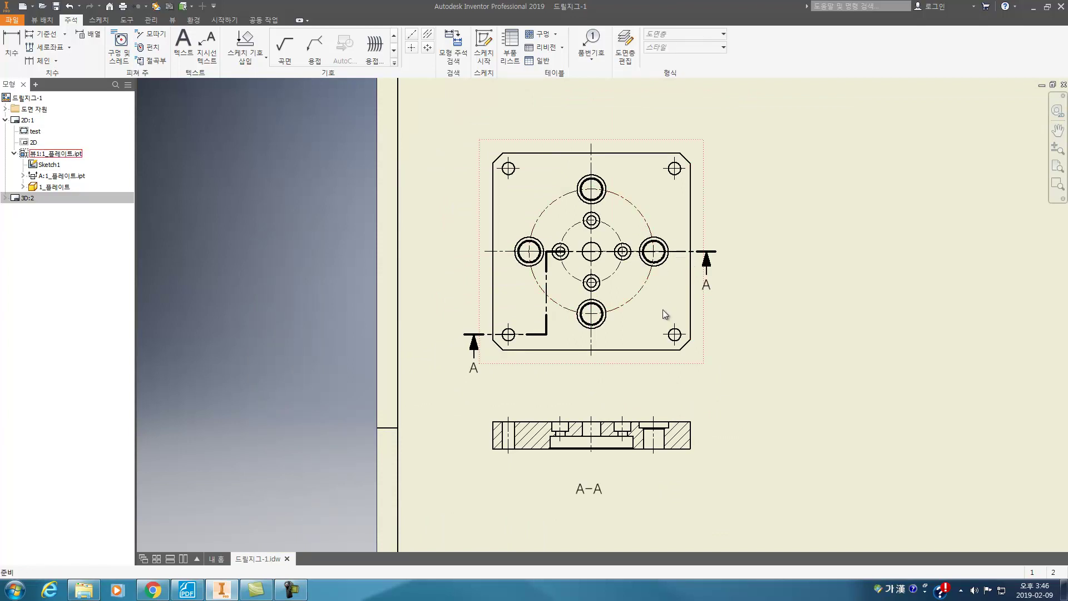
Switch to Foxit PhantomPDF and examine the hole circles and plate section in the 18-1 드릴지그.pdf assembly drawing.
middle_click_drag(663, 310, 661, 277)
scroll(659, 276, "up", 6)
scroll(660, 275, "down", 5)
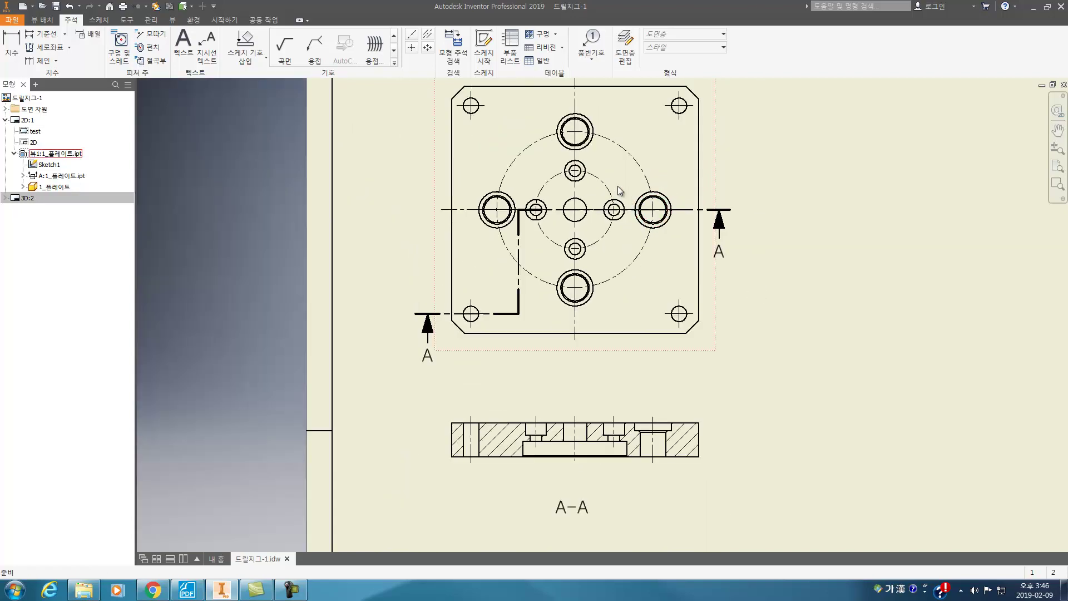
left_click(187, 590)
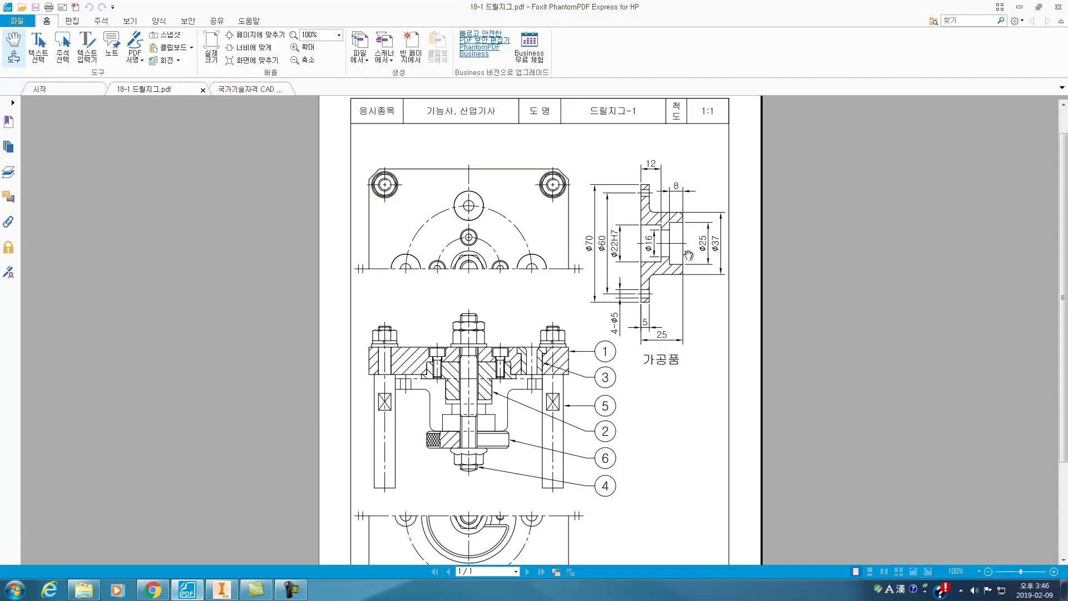
scroll(692, 254, "down", 3)
scroll(692, 253, "up", 1)
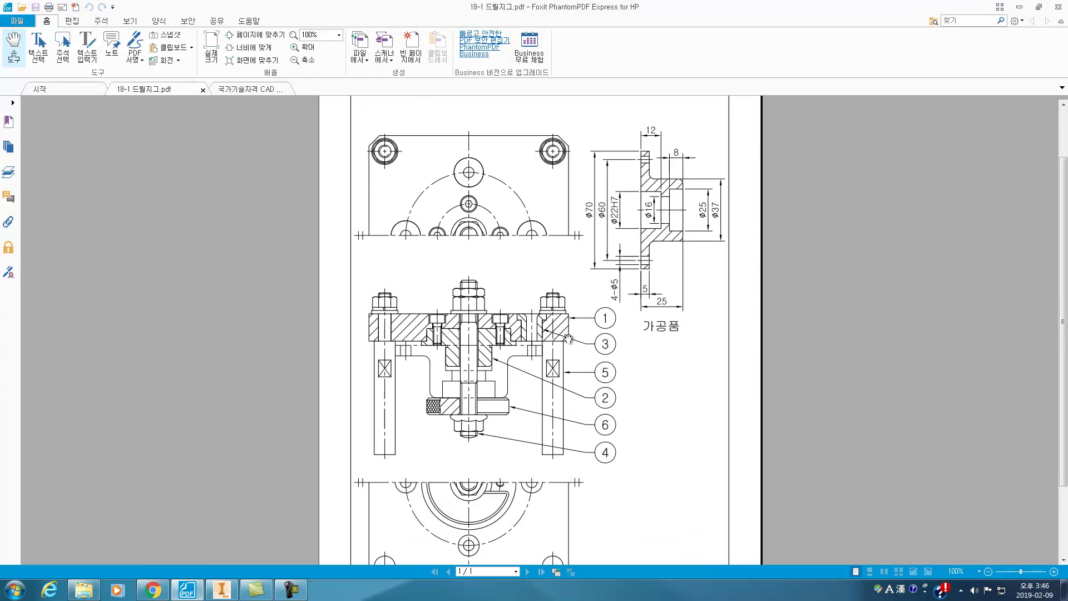
scroll(568, 338, "up", 2)
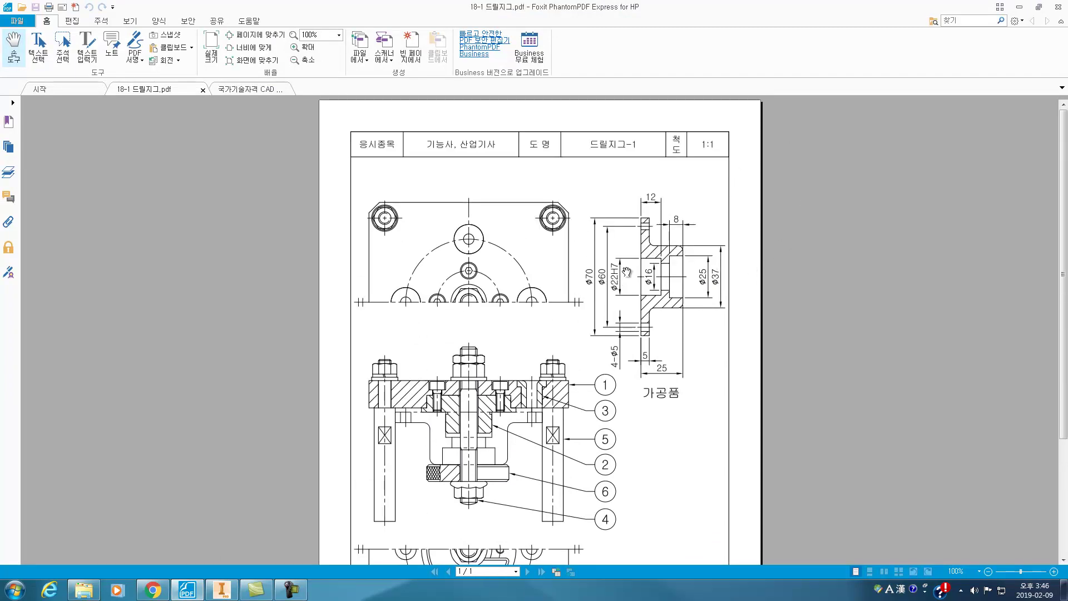
scroll(626, 271, "down", 2)
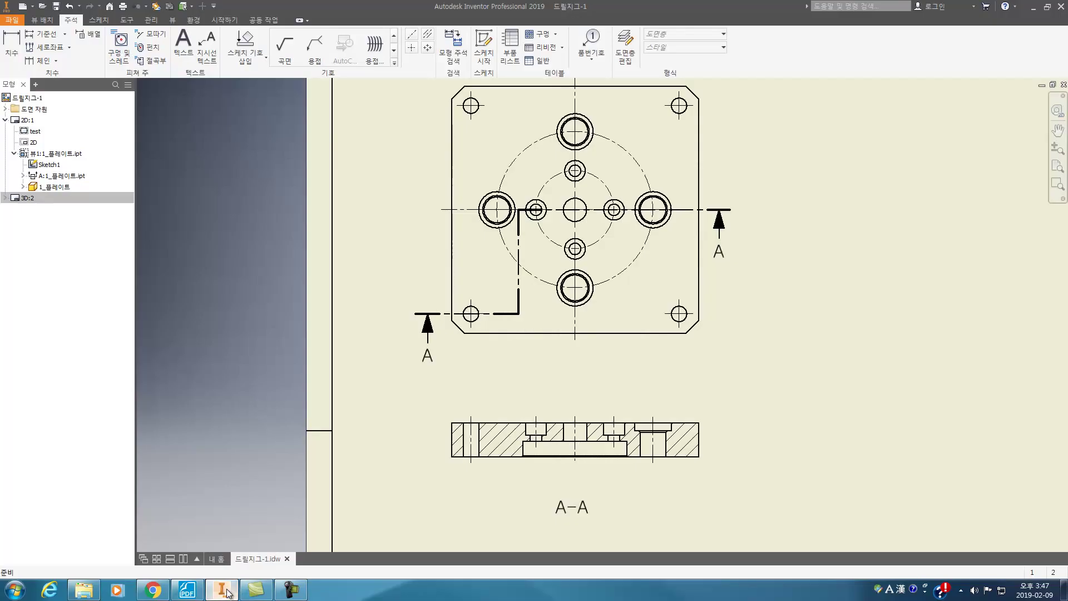
Compare the outer hole circle's centerline in the Inventor base view with the plate in the PDF assembly drawing.
left_click(222, 589)
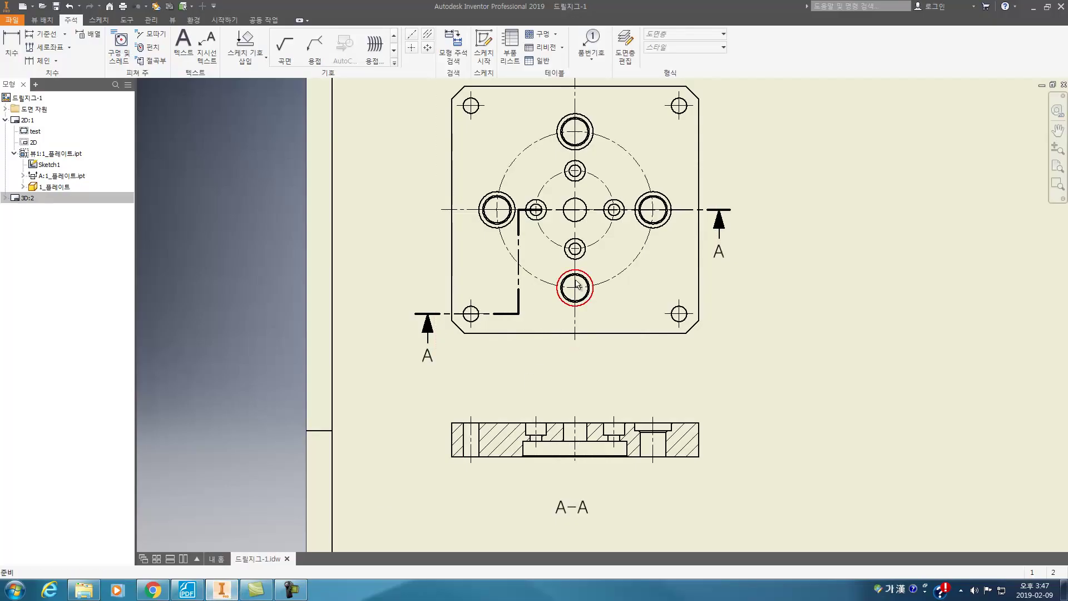
left_click(650, 244)
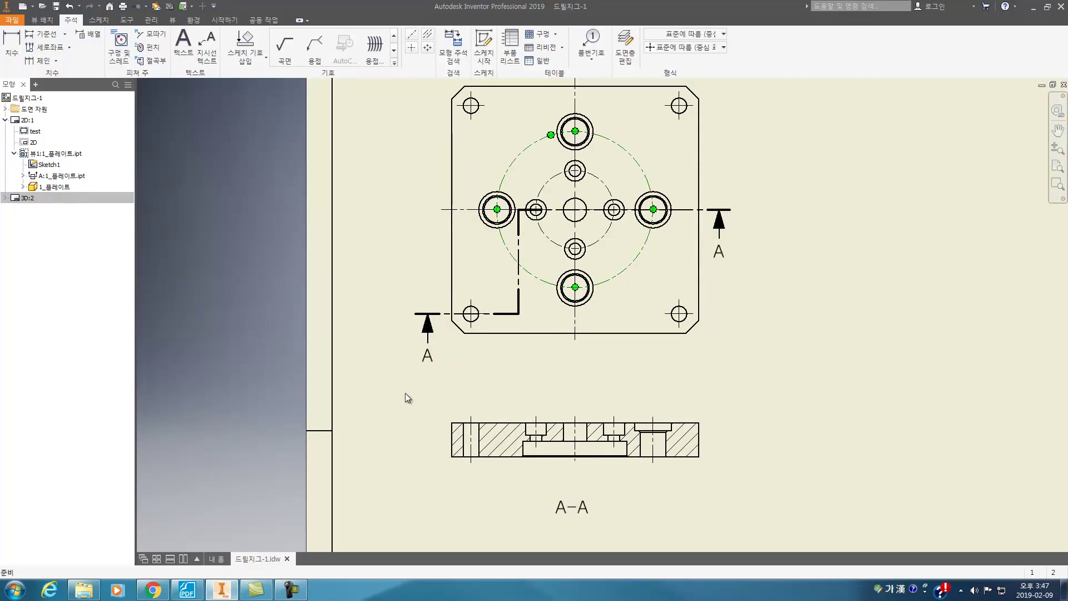
left_click(187, 594)
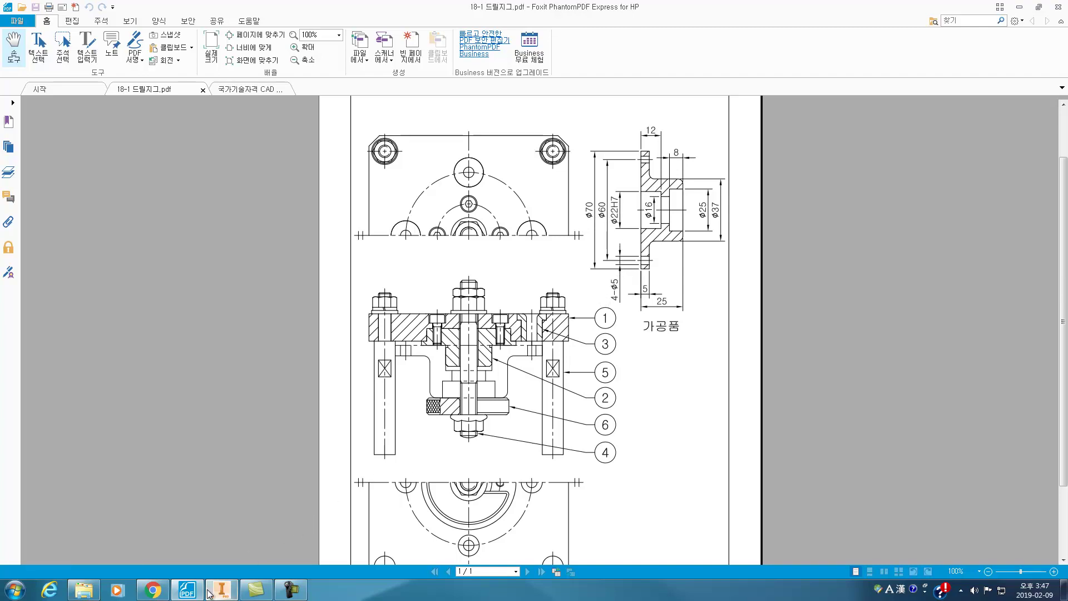
left_click(231, 584)
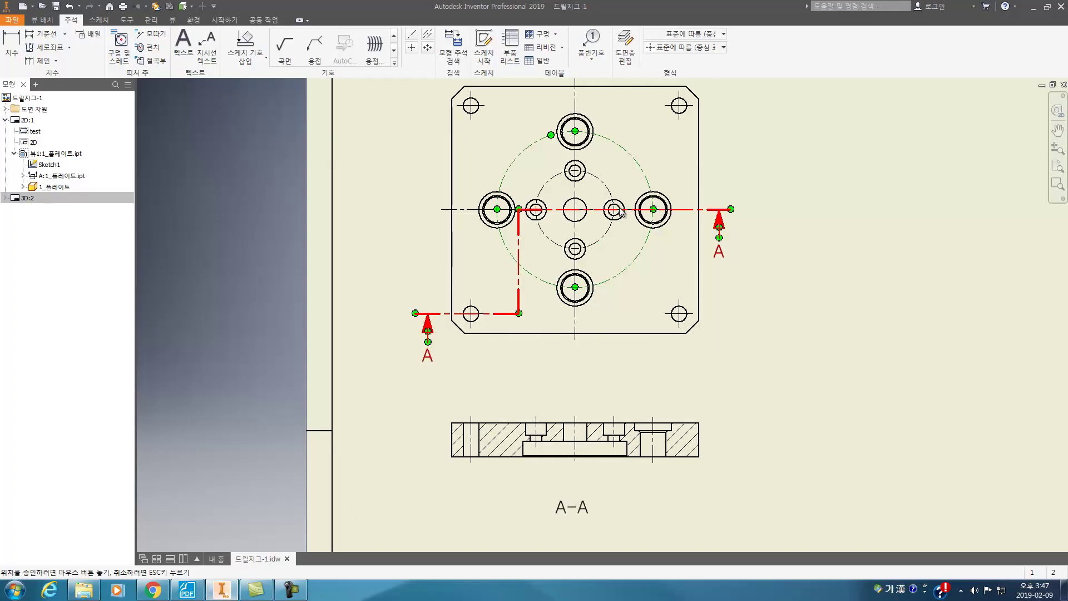
left_click(660, 112)
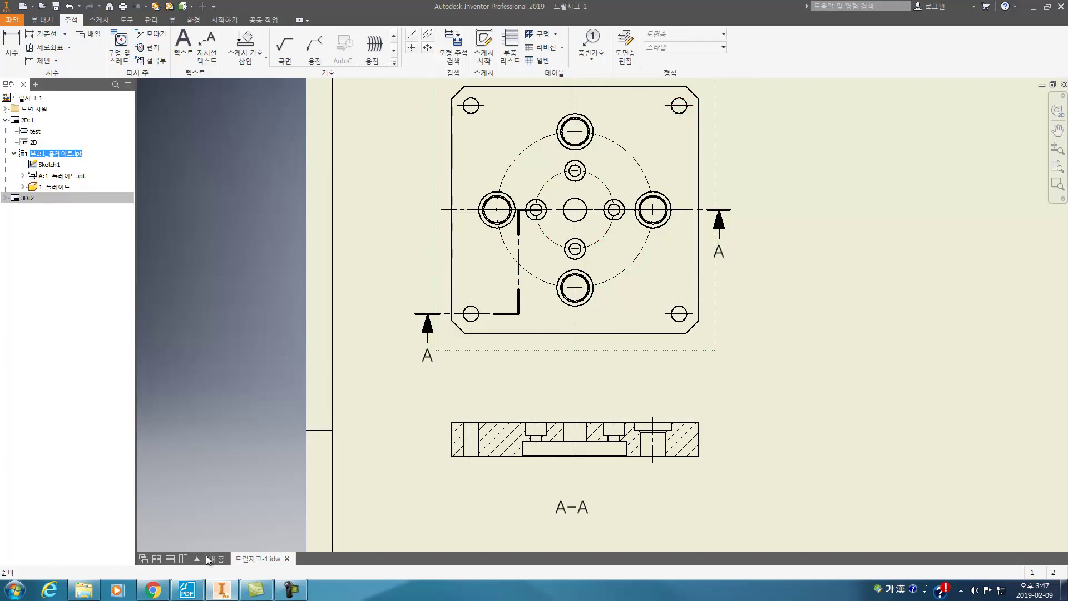
left_click(187, 591)
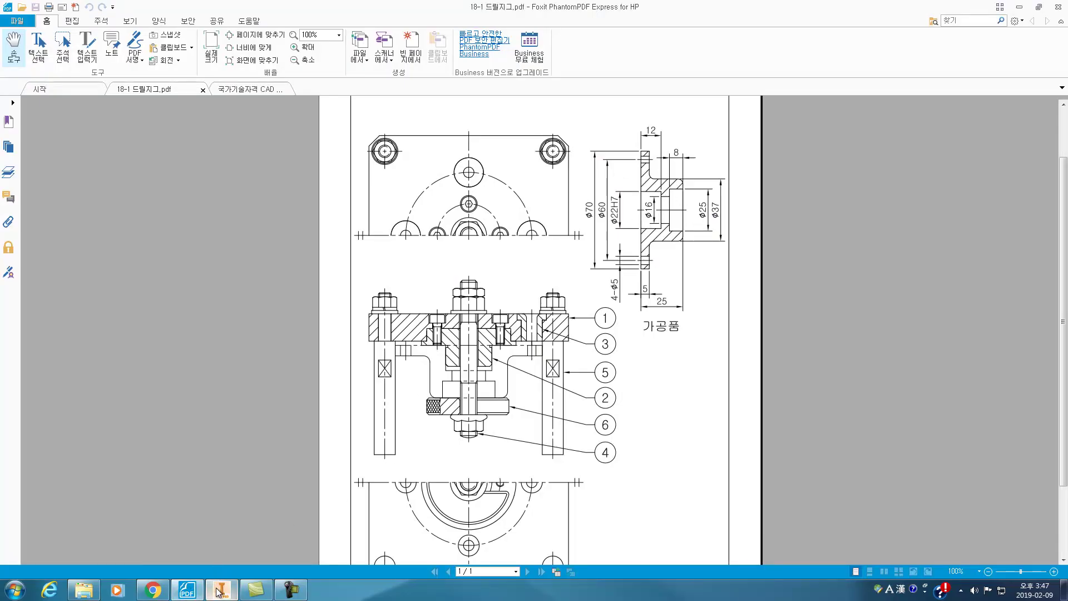
mouse_move(218, 593)
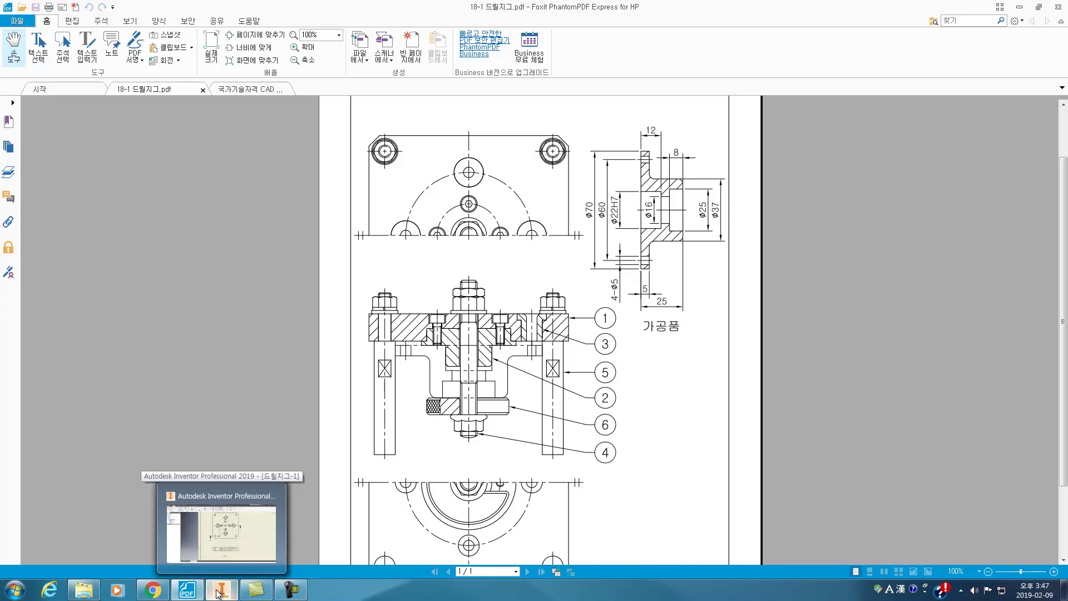
Switch back to Inventor, lower the A-A label beneath its view, and move section view A-A farther from the base view.
left_click(218, 592)
middle_click_drag(675, 453, 648, 337)
left_click_drag(557, 400, 557, 425)
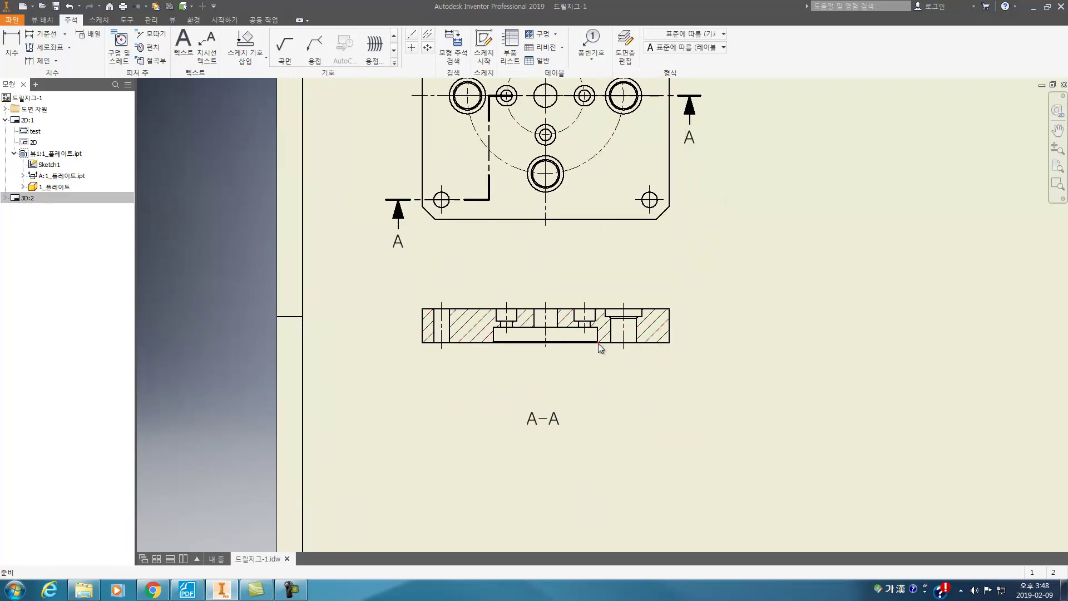
left_click_drag(598, 348, 567, 379)
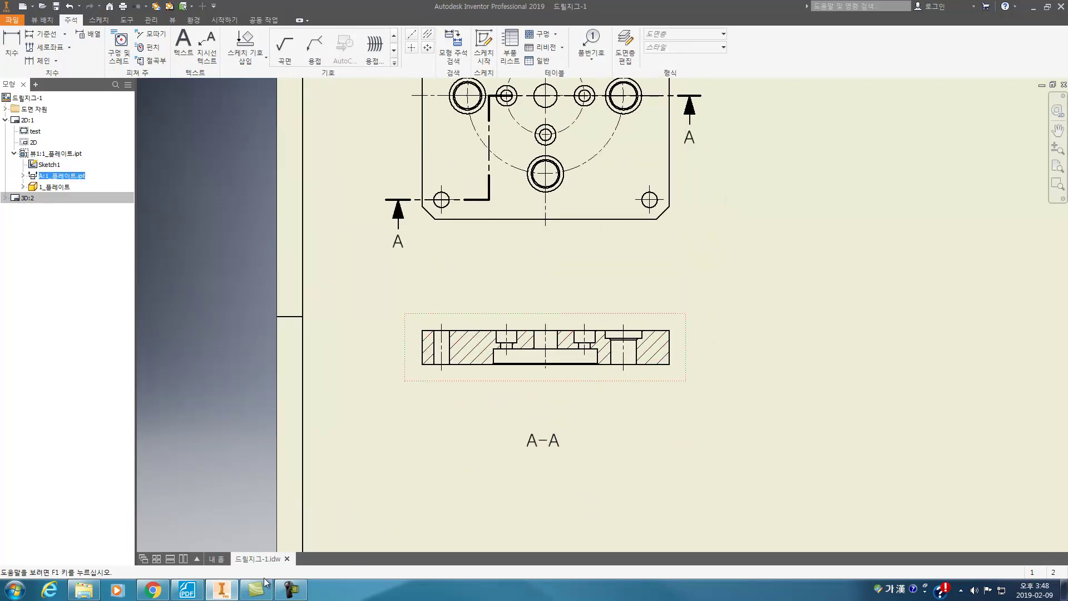
Dimension the large recess's diameter below section A-A, using the linear limits/fits tolerance with hole fit H7 and no shaft fit.
scroll(534, 384, "down", 3)
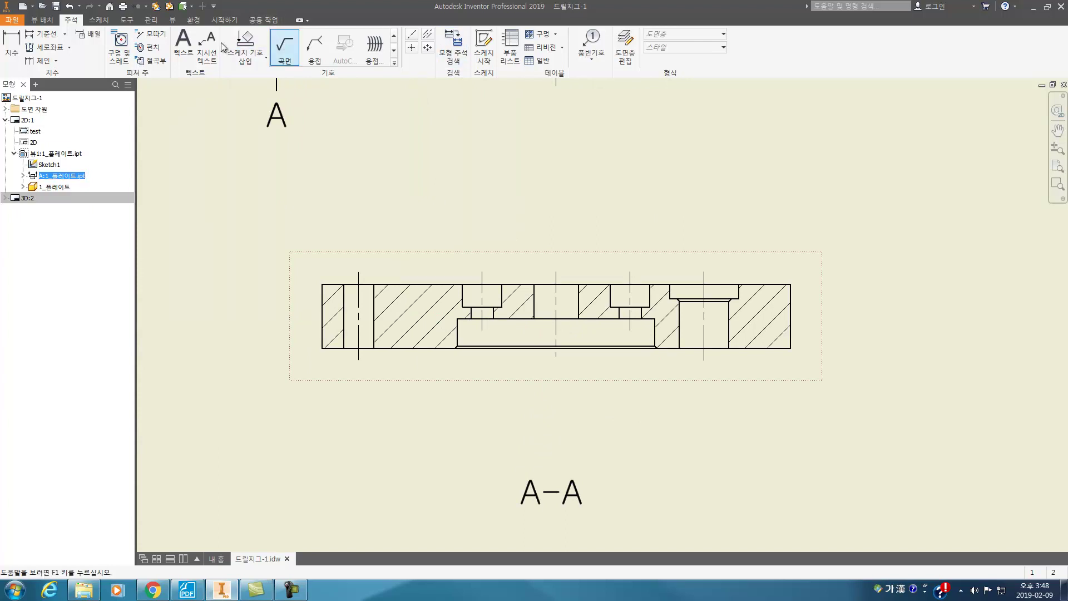
left_click(13, 49)
left_click(557, 347)
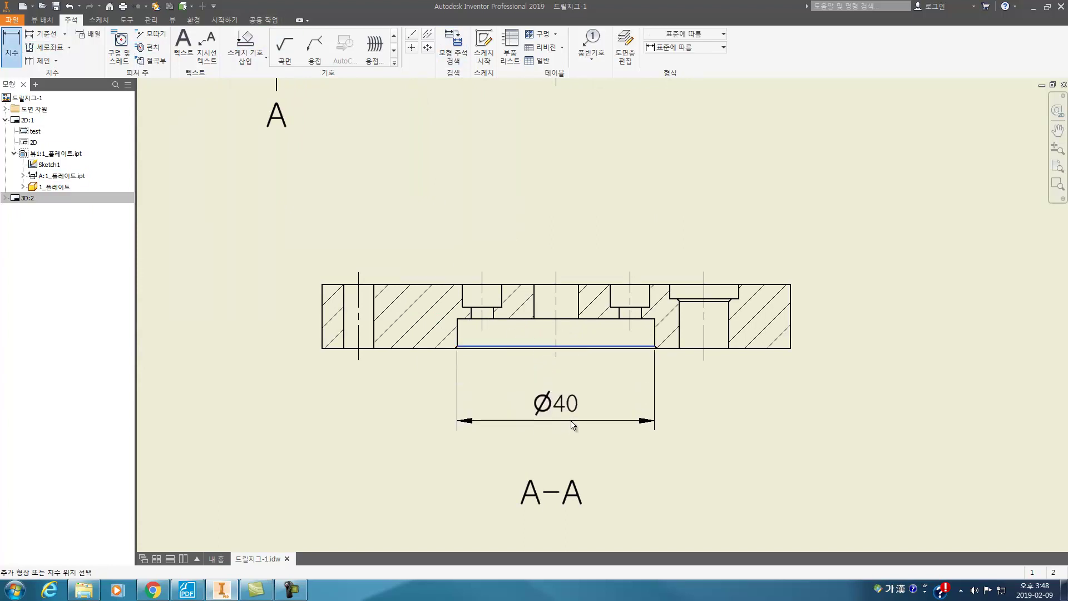
left_click(564, 402)
left_click(608, 77)
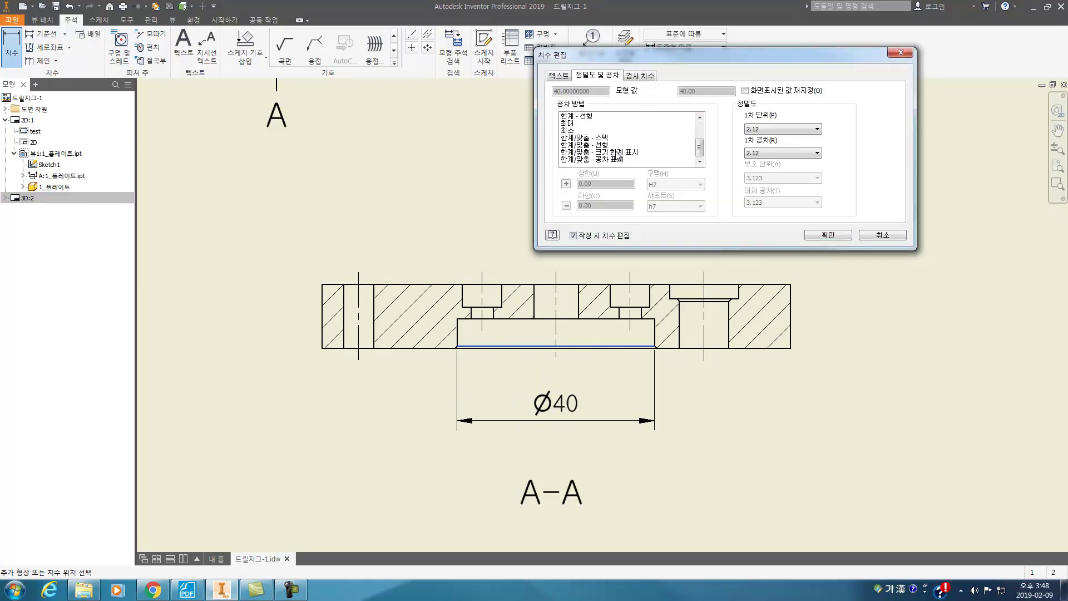
left_click(611, 159)
left_click(612, 145)
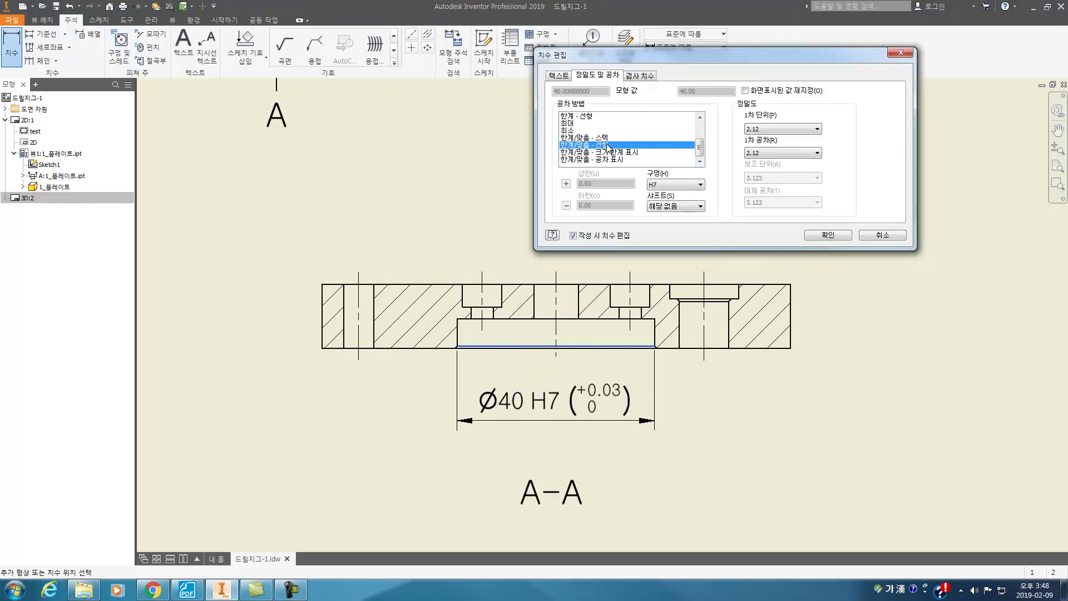
left_click(838, 235)
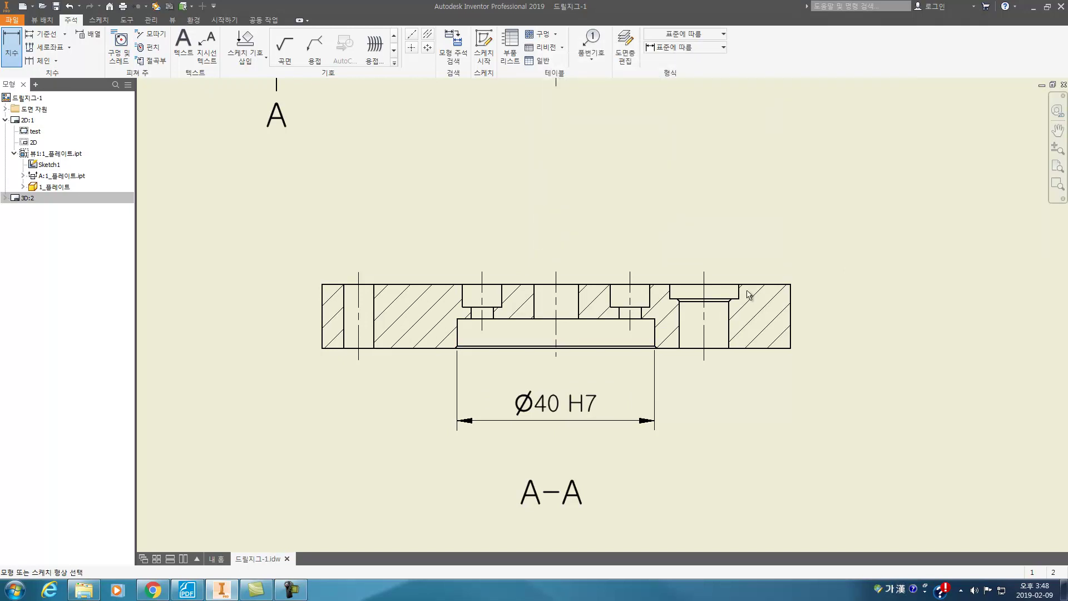
Dimension the diameters of the plate's centre hole and the counterbore to its left, placing both above section A-A.
middle_click_drag(607, 346, 666, 327)
left_click(613, 266)
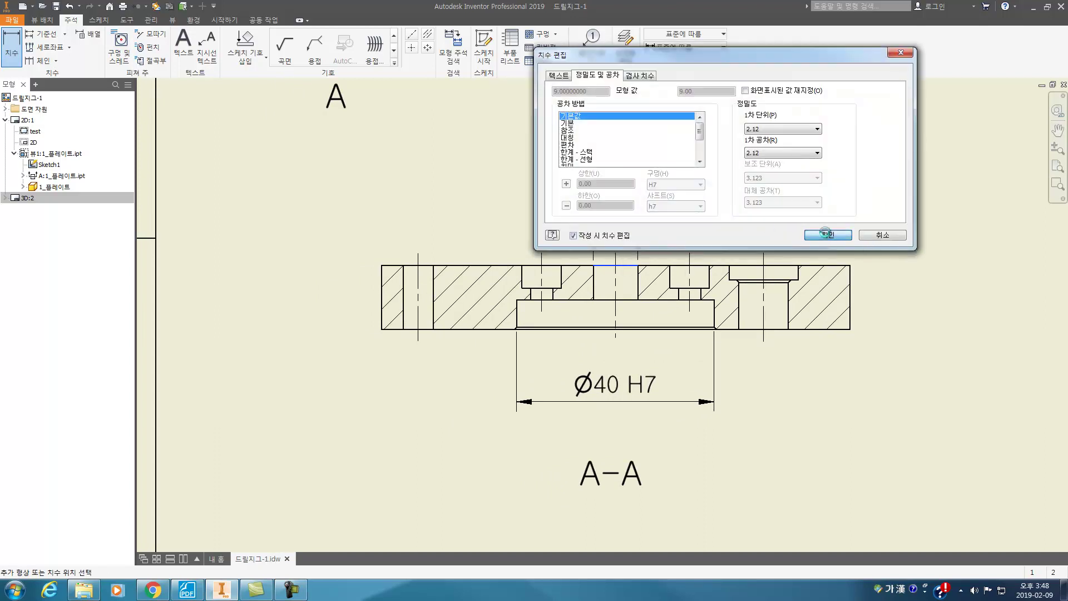
left_click(829, 232)
scroll(647, 280, "up", 5)
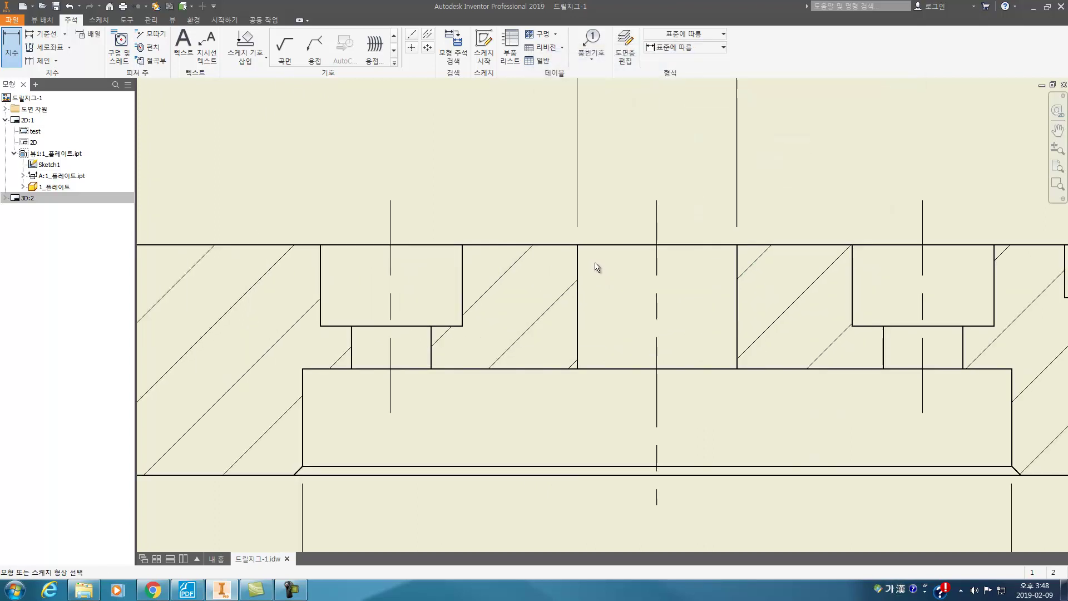
scroll(865, 274, "down", 5)
left_click(704, 242)
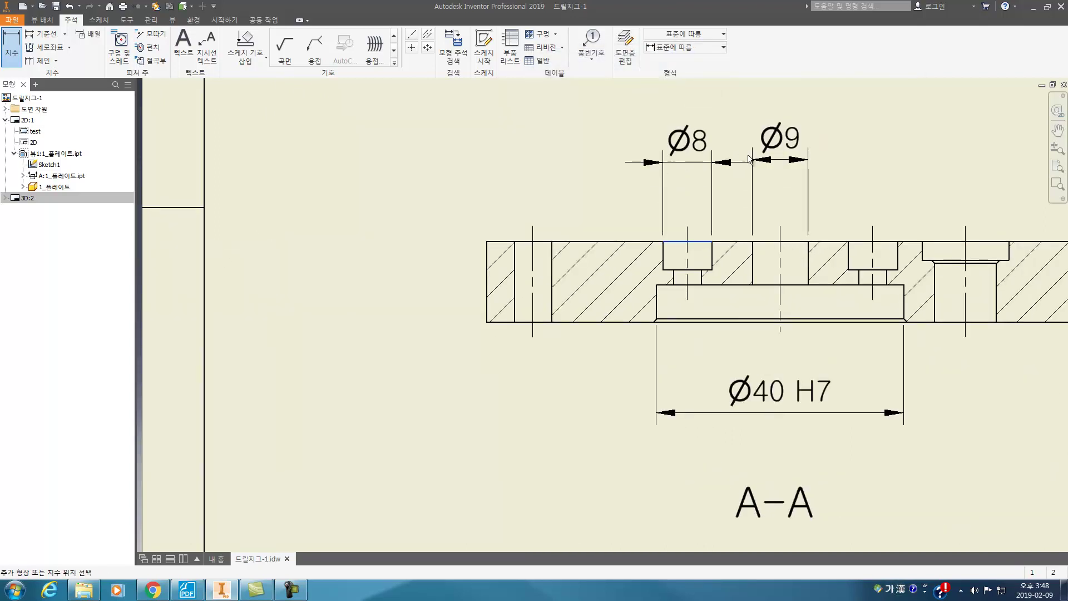
left_click(713, 249)
left_click(825, 232)
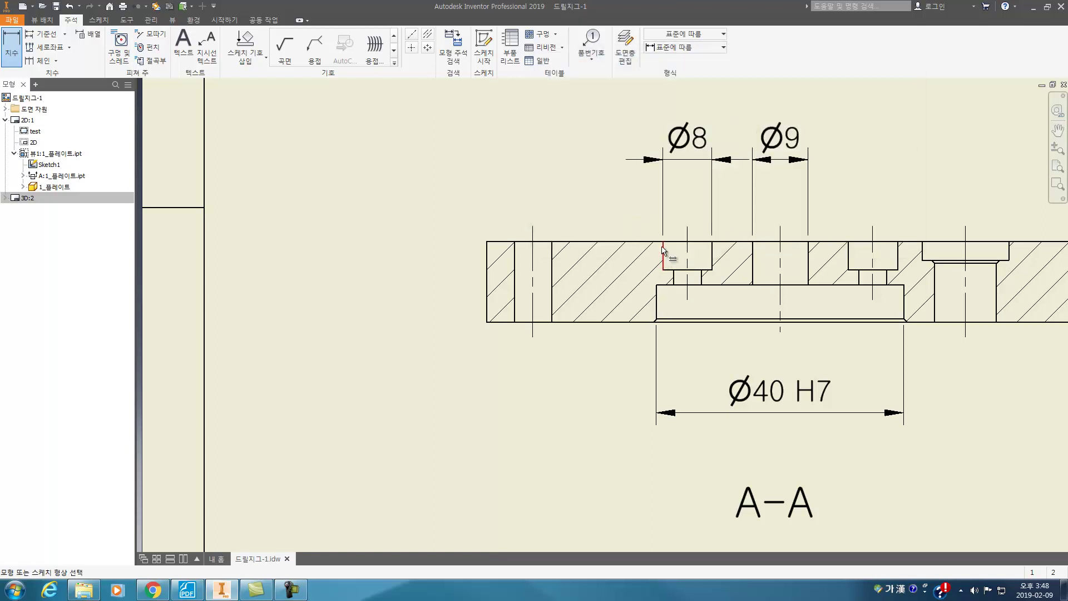
Dimension the left counterbore's depth and the diameter of the small through hole beneath it.
left_click(662, 251)
left_click(609, 258)
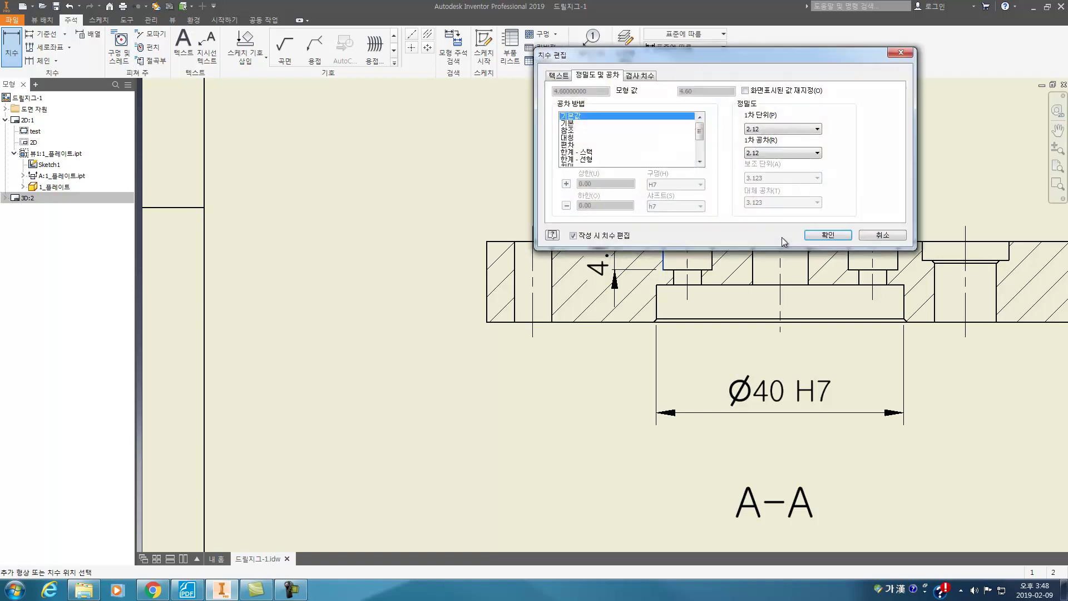
left_click(828, 235)
left_click(690, 285)
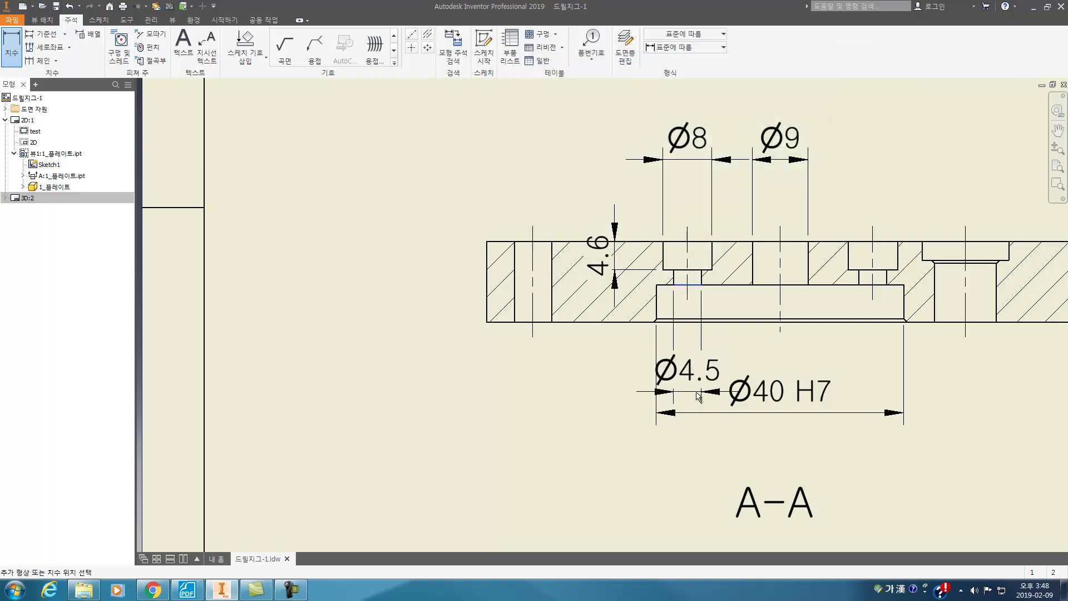
left_click(873, 309)
left_click(825, 234)
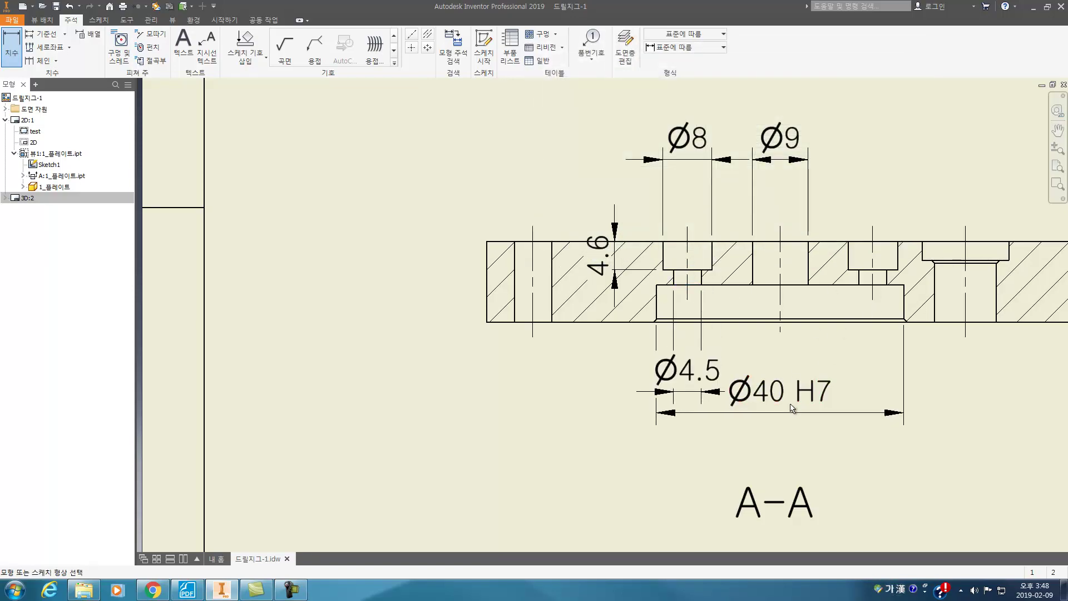
Separate the overlapping recess and small through-hole diameter dimensions, and prefix the small through-hole diameter with 4x.
left_click_drag(788, 413, 788, 449)
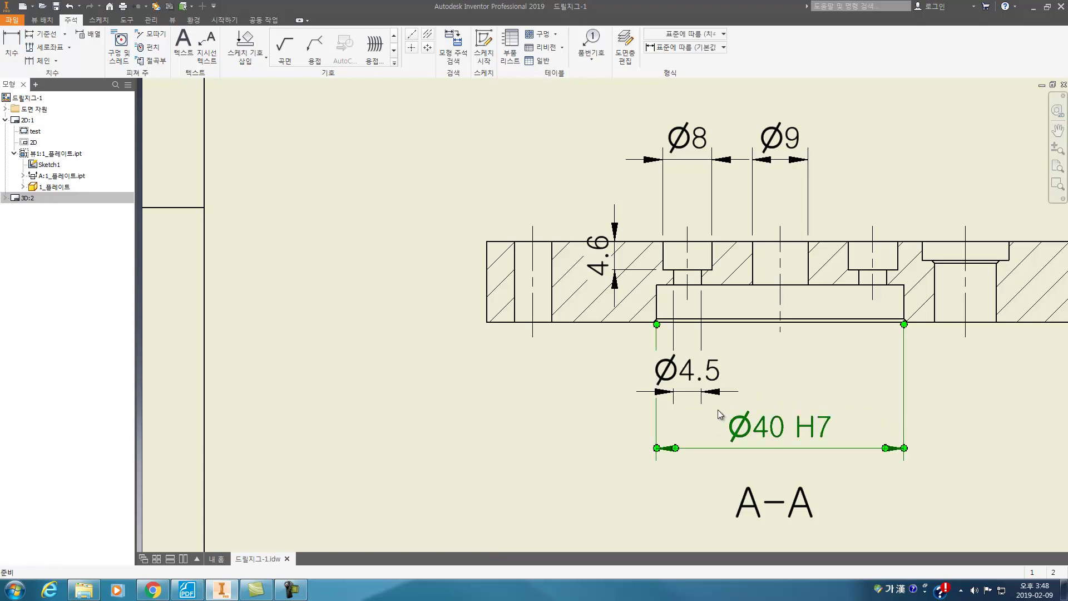
left_click_drag(695, 395, 619, 404)
double_click(623, 391)
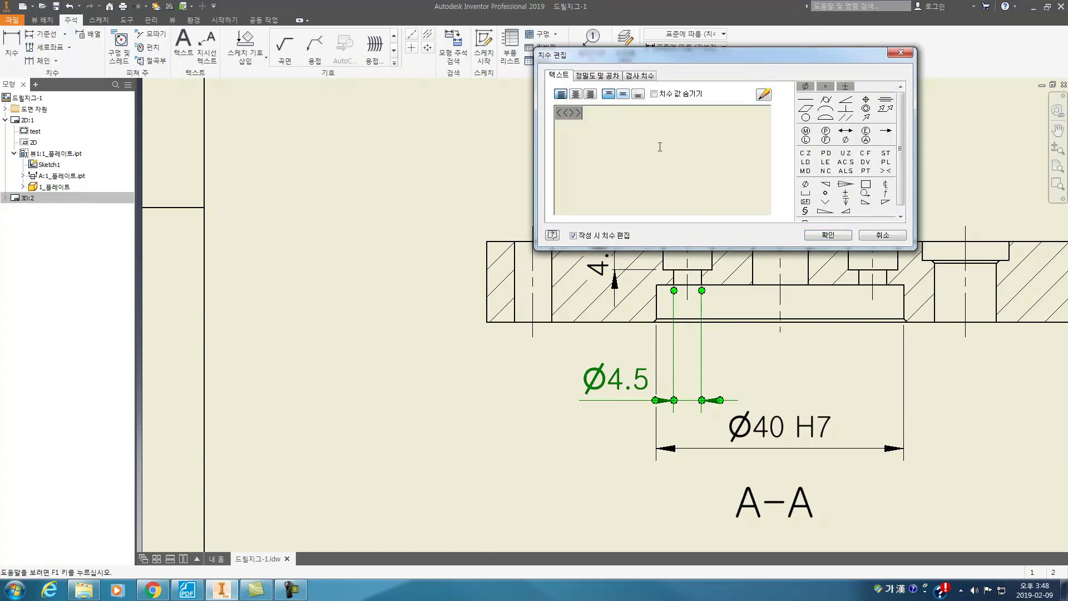
type("4-")
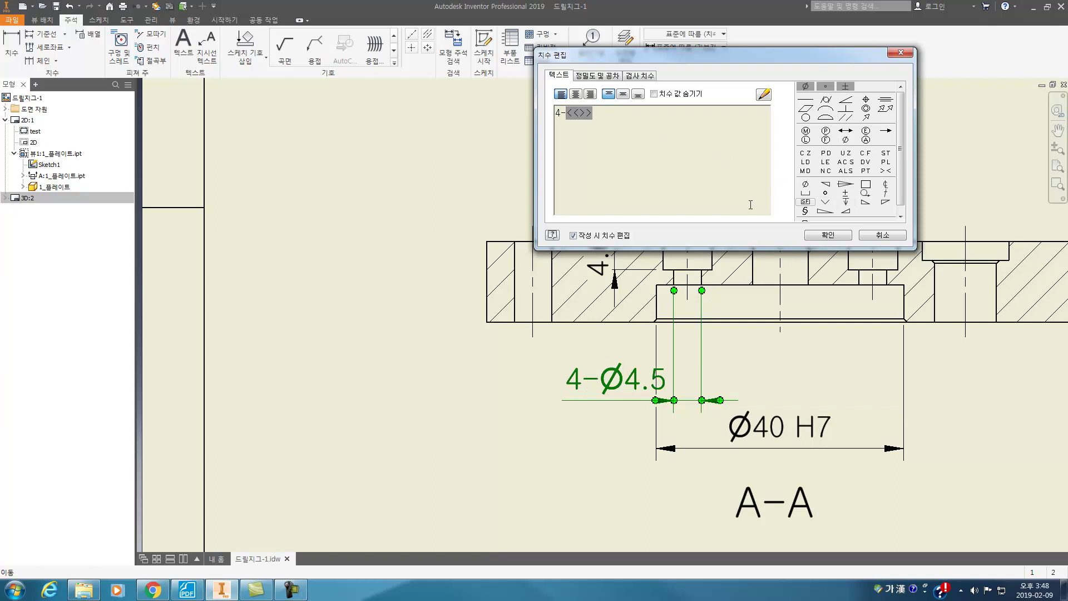
key("BackSpace")
key("Hangul")
type("x")
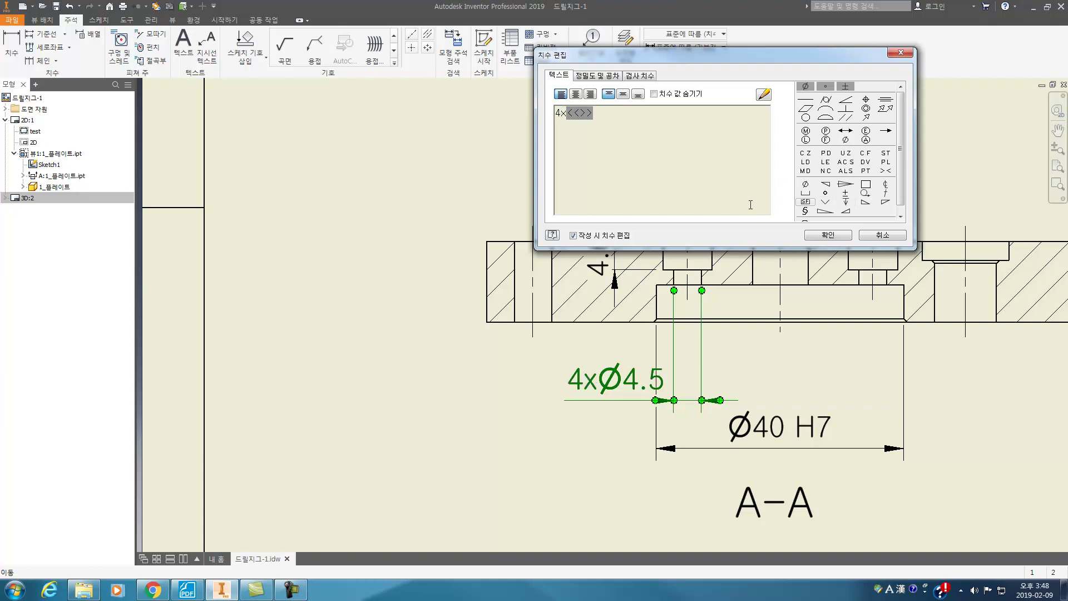
left_click(829, 235)
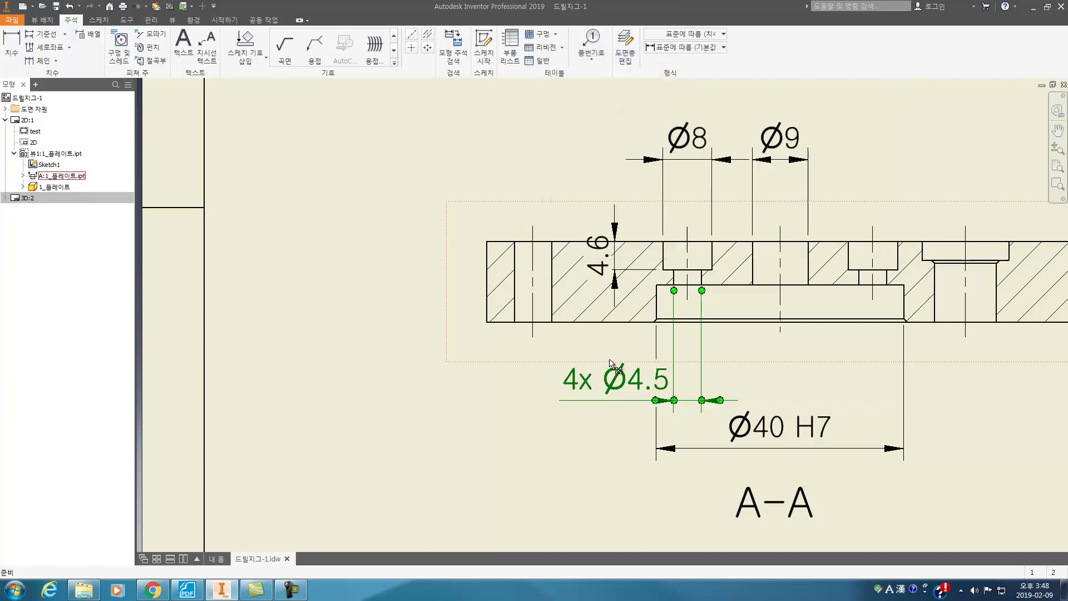
Shift the 4x hole diameter text farther left, move the counterbore depth text above the plate, and raise the centre hole's diameter dimension.
left_click_drag(628, 397, 608, 411)
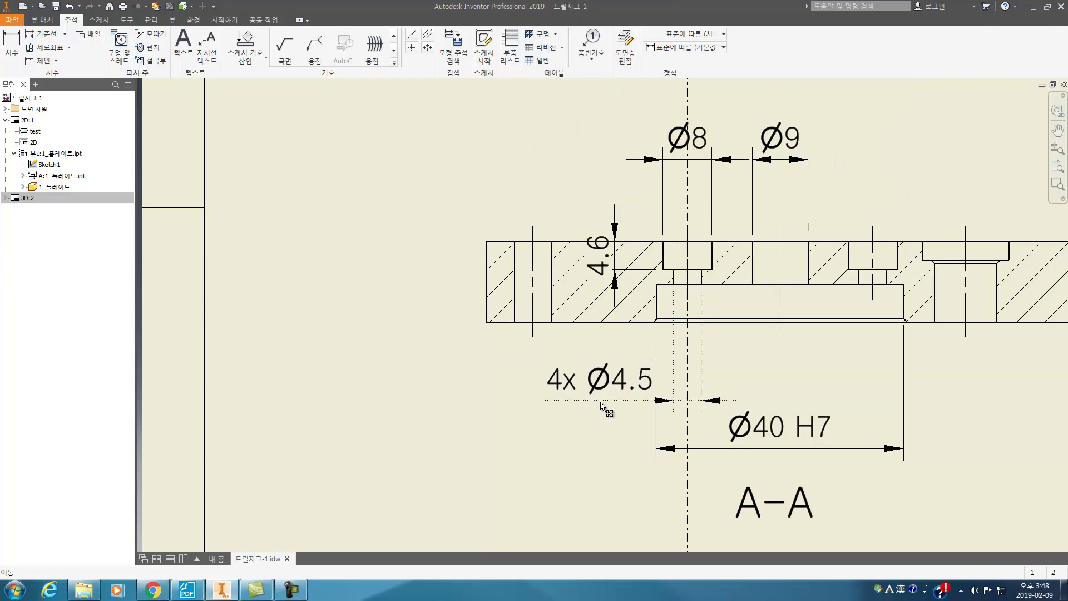
left_click_drag(602, 248, 589, 192)
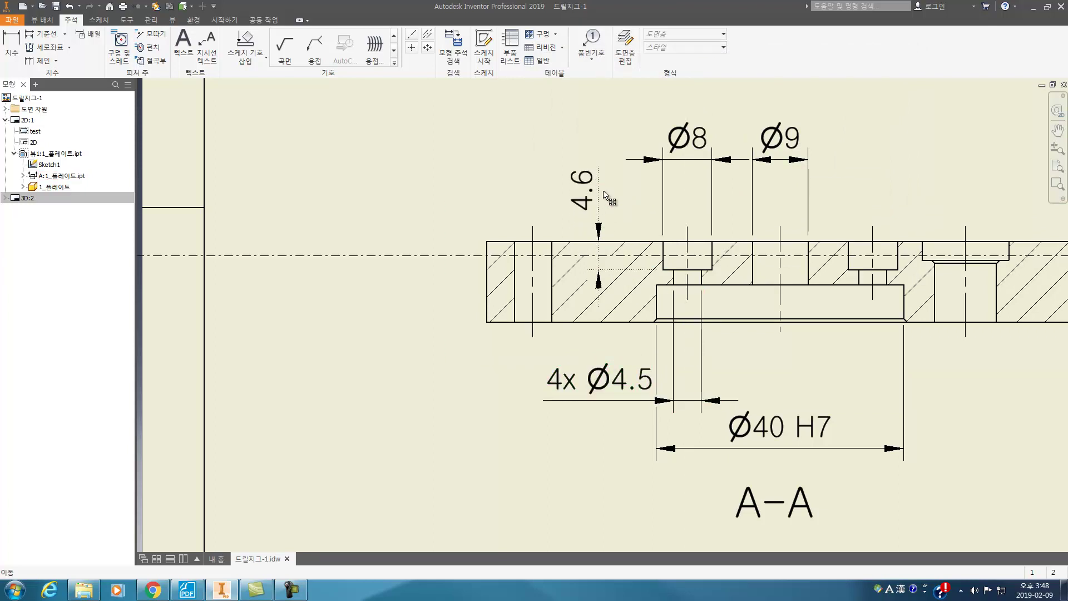
left_click_drag(783, 161, 782, 126)
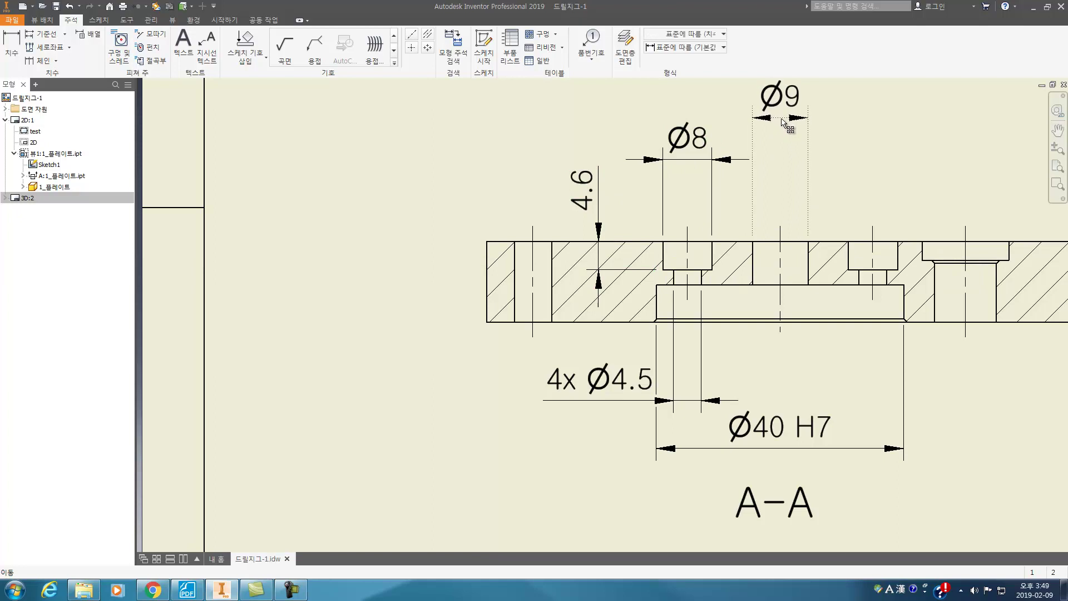
left_click(783, 126)
scroll(626, 234, "down", 3)
scroll(625, 234, "up", 2)
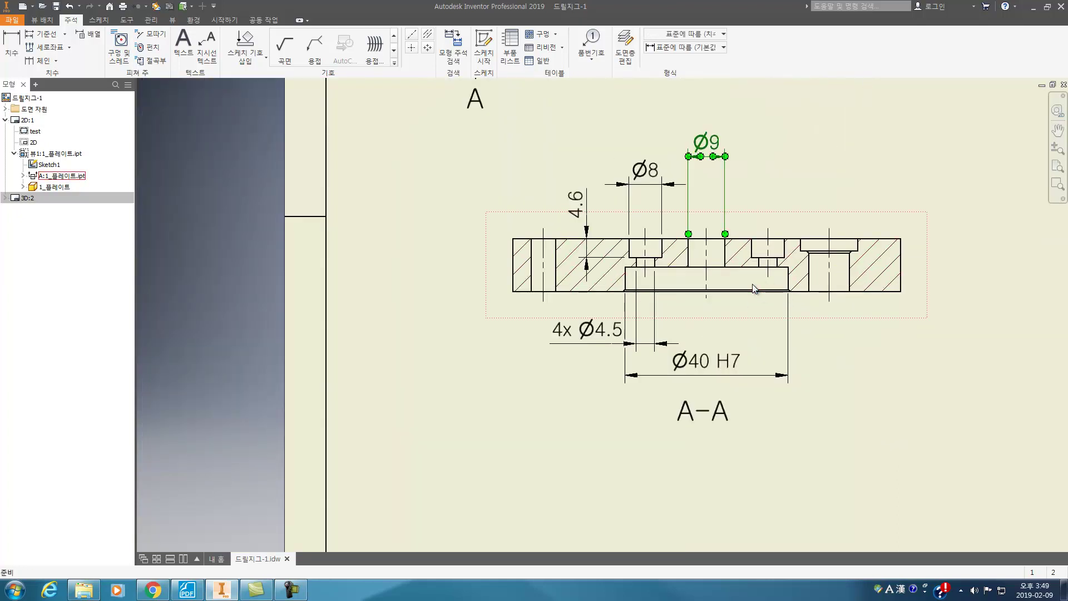
Dimension the large recess's depth, placing the dimension inside the recess in section A-A.
scroll(706, 295, "up", 3)
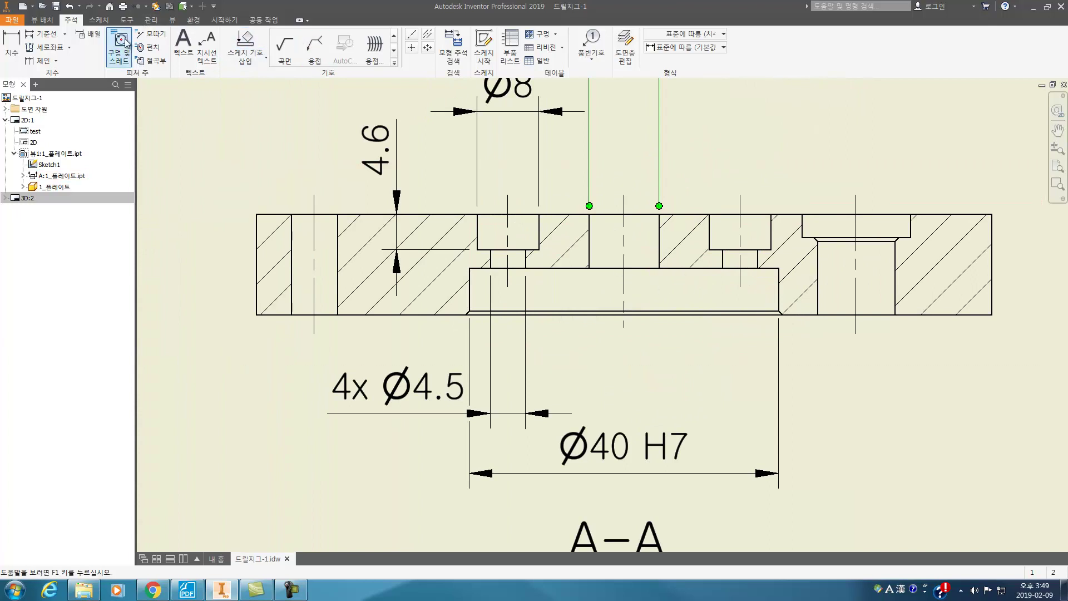
left_click(11, 48)
left_click(716, 269)
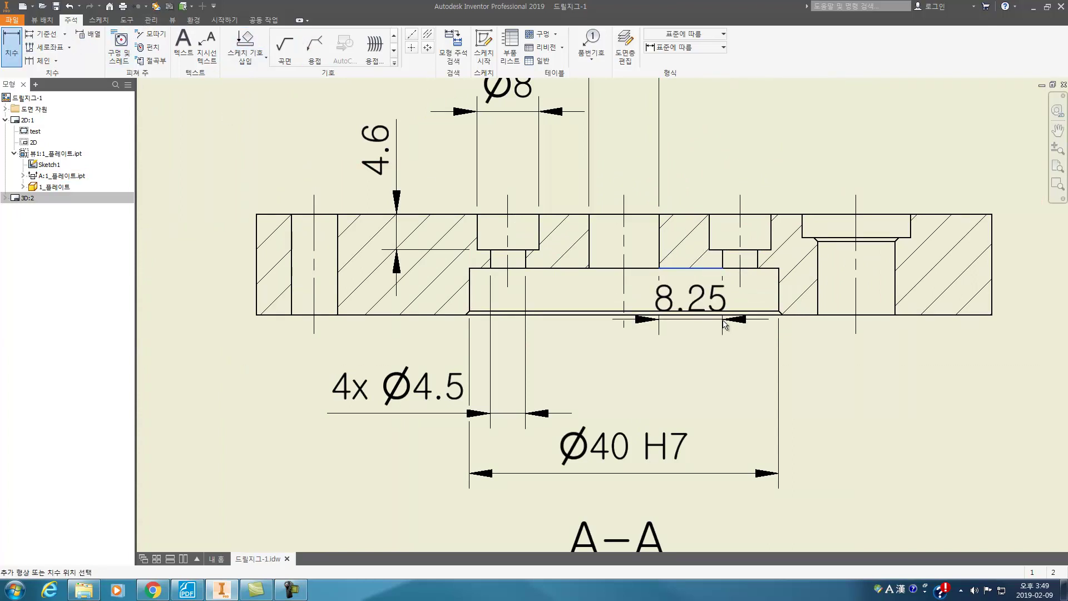
left_click(724, 314)
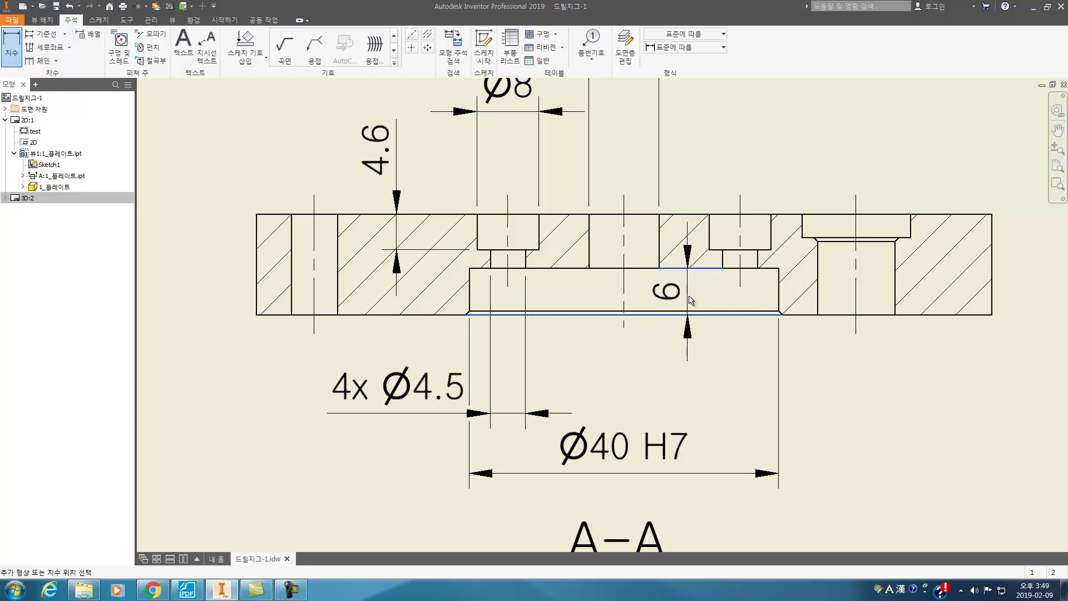
left_click(691, 301)
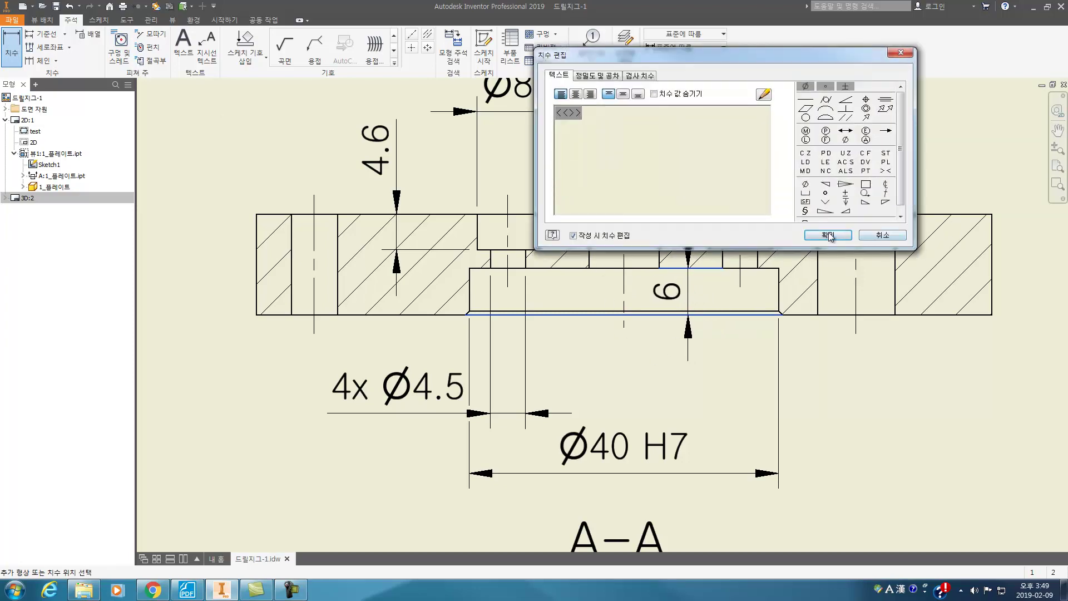
left_click(828, 235)
Switch to Foxit PhantomPDF, examine the plate section in the 18-1 드릴지그.pdf assembly drawing, and return to Inventor.
scroll(650, 252, "down", 5)
middle_click_drag(705, 235, 706, 318)
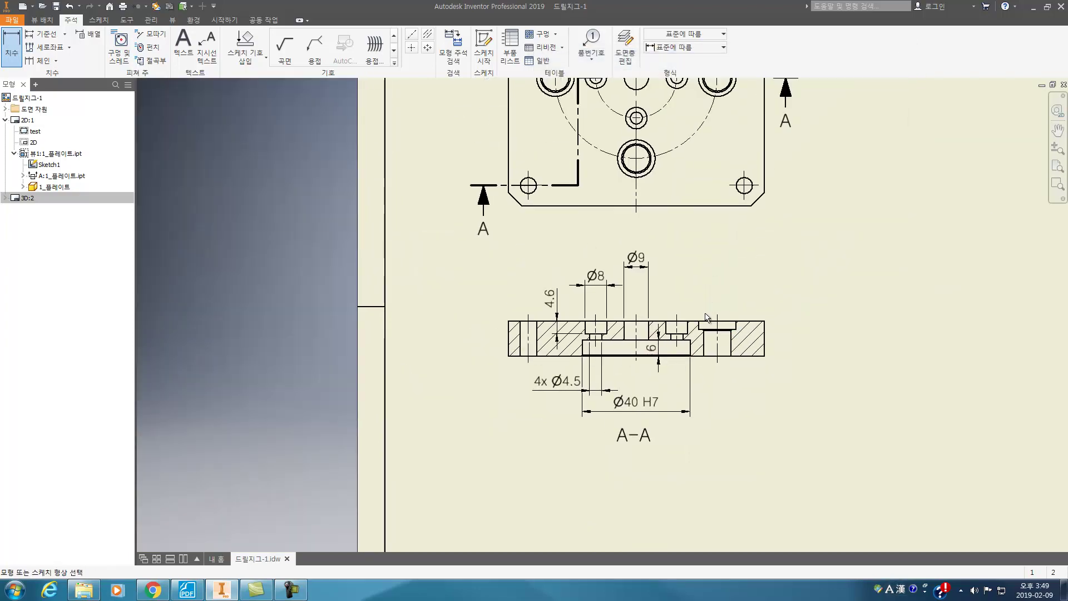
middle_click_drag(712, 240, 709, 297)
scroll(682, 415, "up", 5)
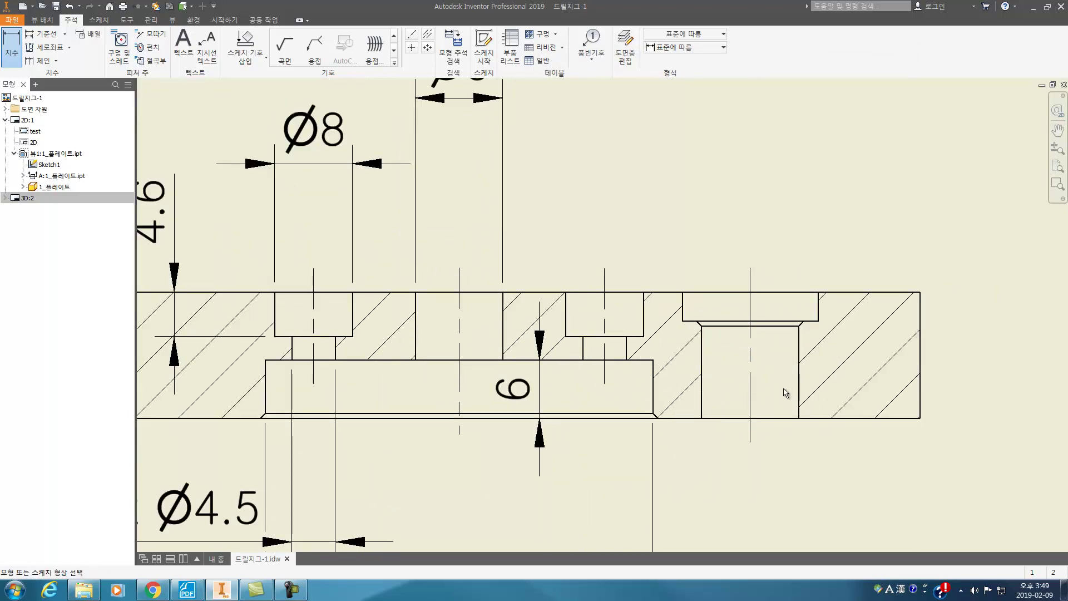
left_click(187, 589)
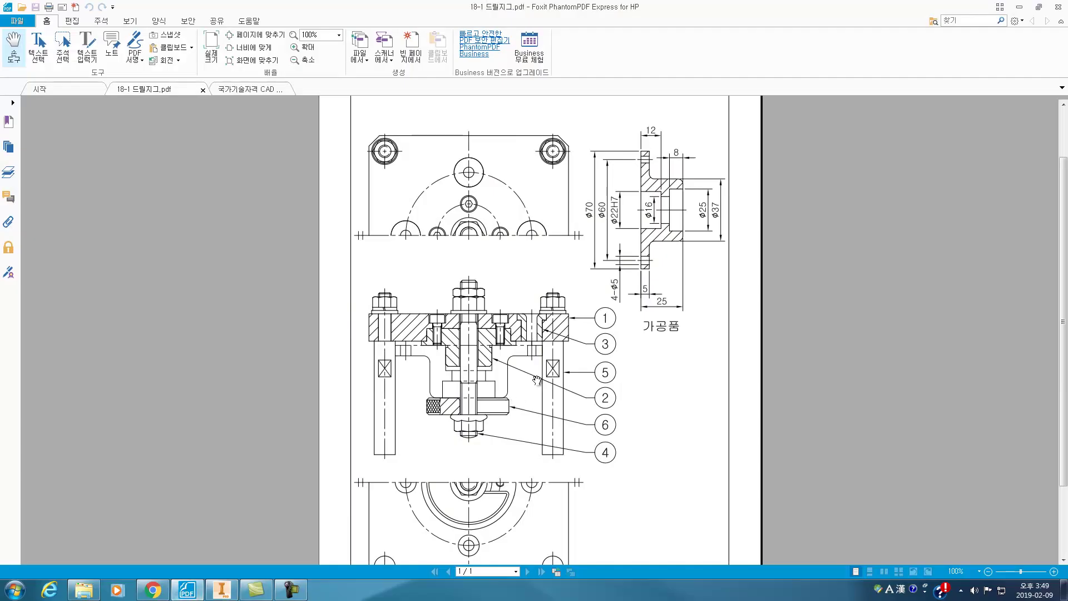
left_click(222, 588)
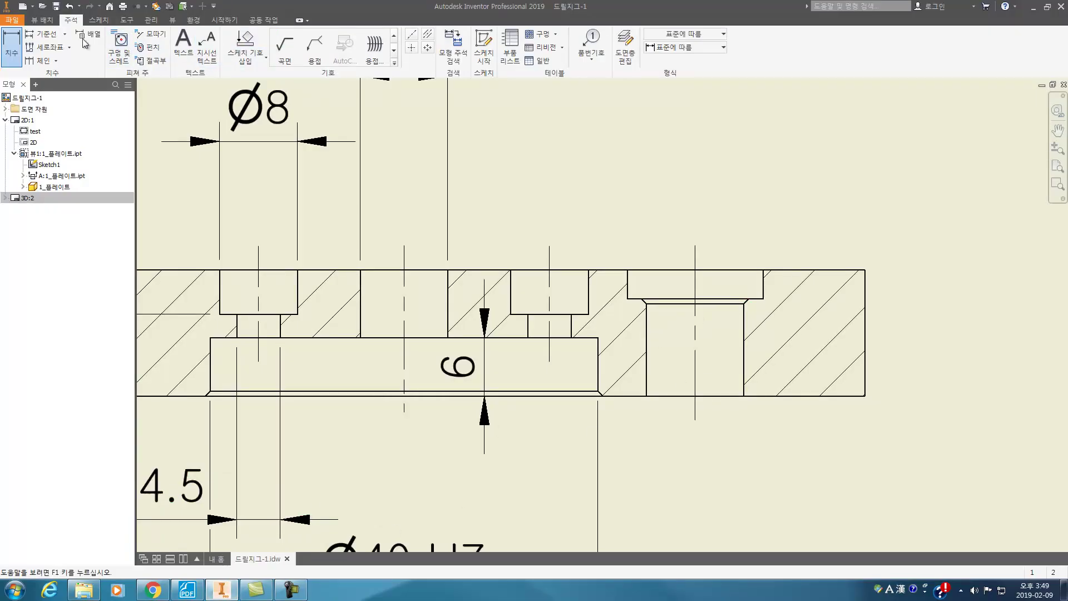
Dimension the stepped bushing hole's lower diameter below section A-A, using linear limits/fits with hole fit H7 and no shaft fit.
left_click(678, 395)
scroll(680, 397, "down", 3)
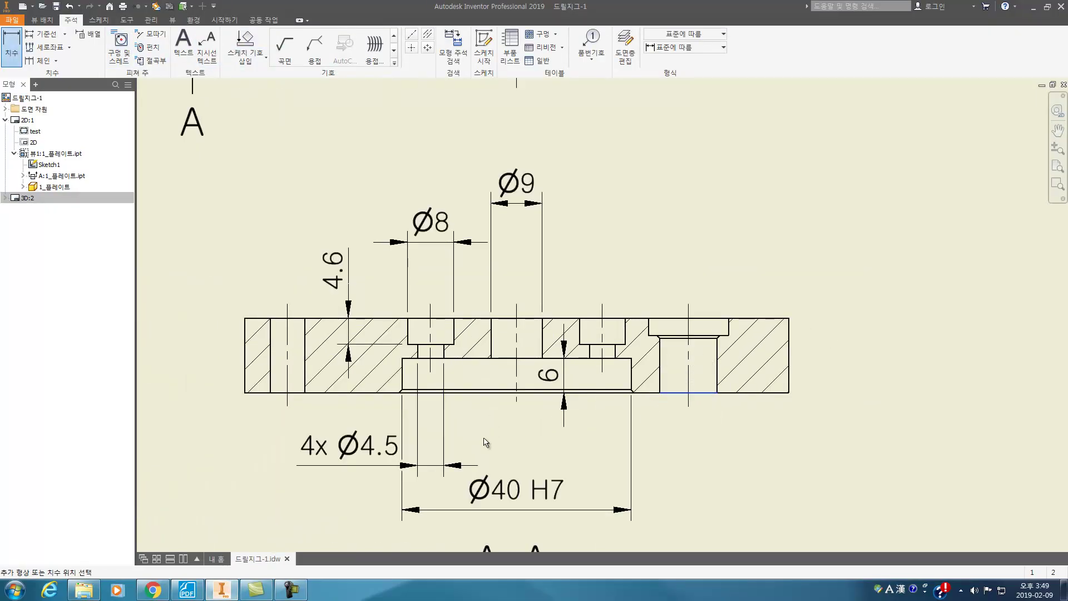
left_click(765, 469)
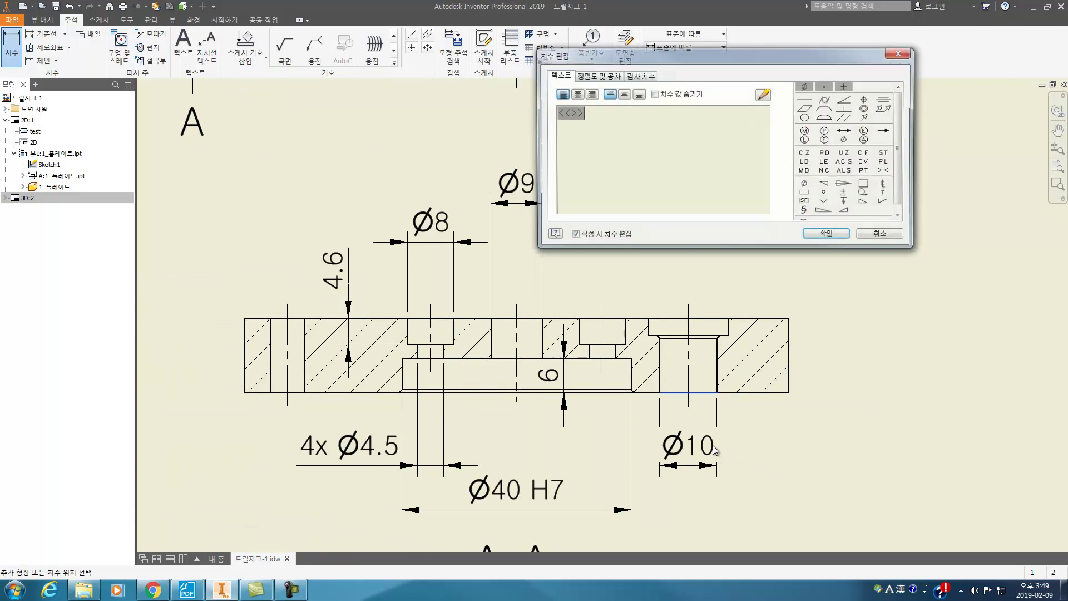
left_click(597, 75)
scroll(601, 142, "down", 2)
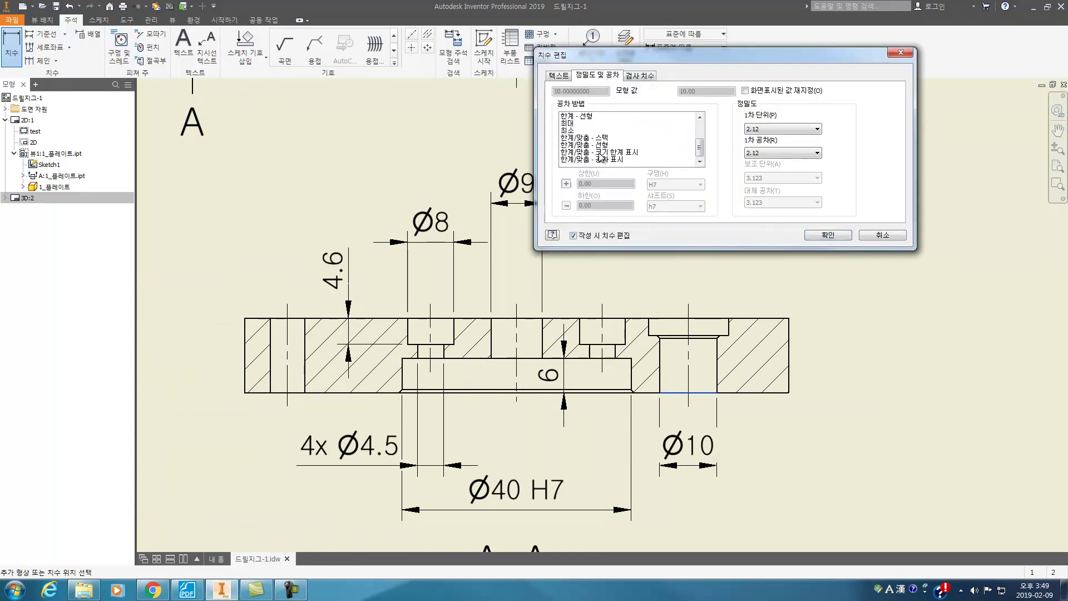
left_click(601, 144)
left_click(690, 207)
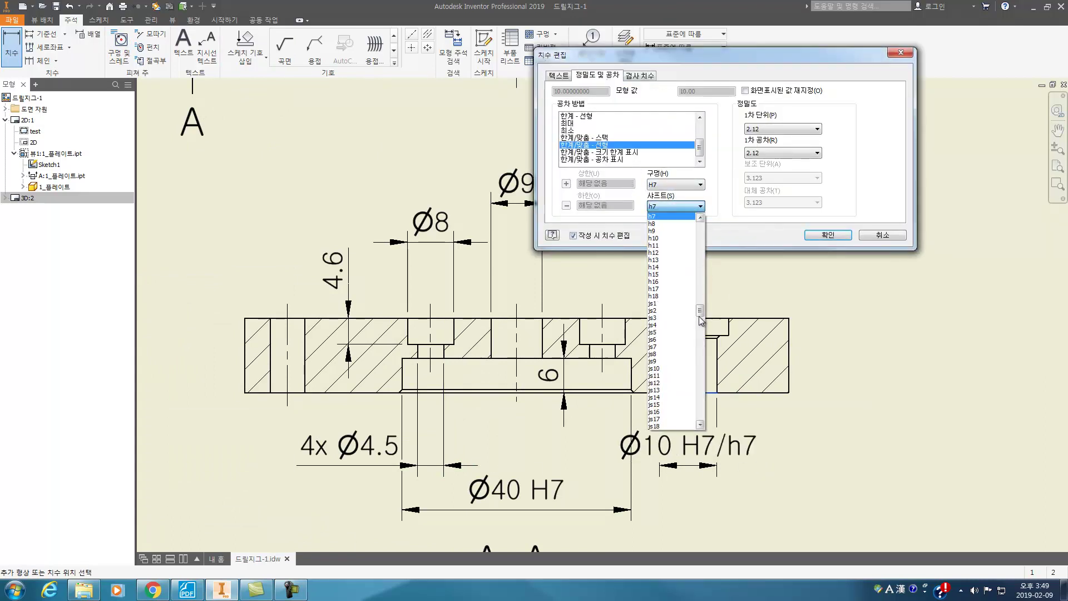
left_click_drag(700, 312, 701, 420)
left_click(685, 430)
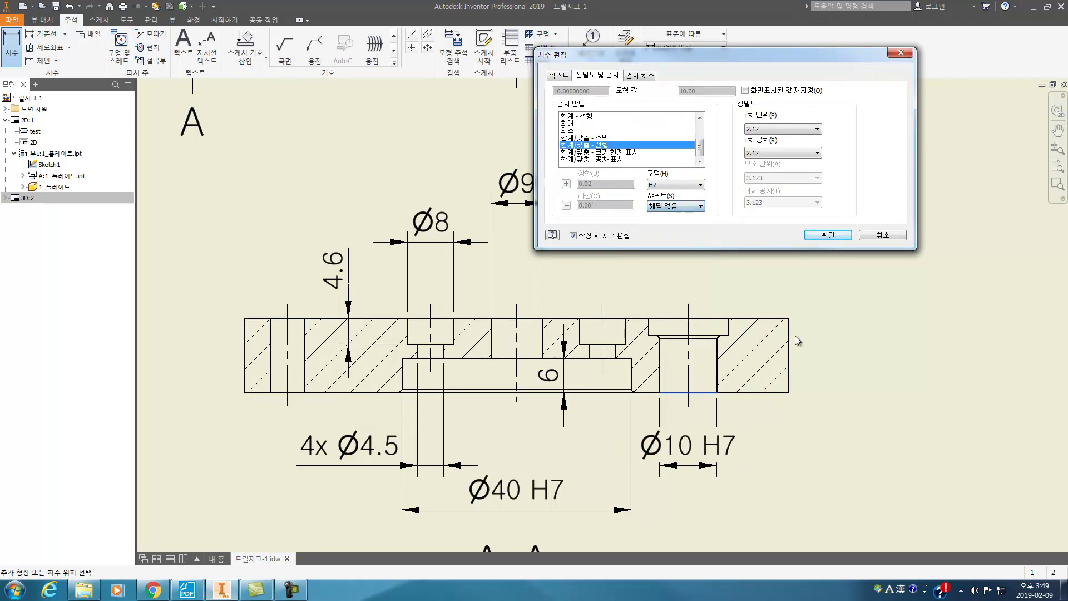
left_click(835, 238)
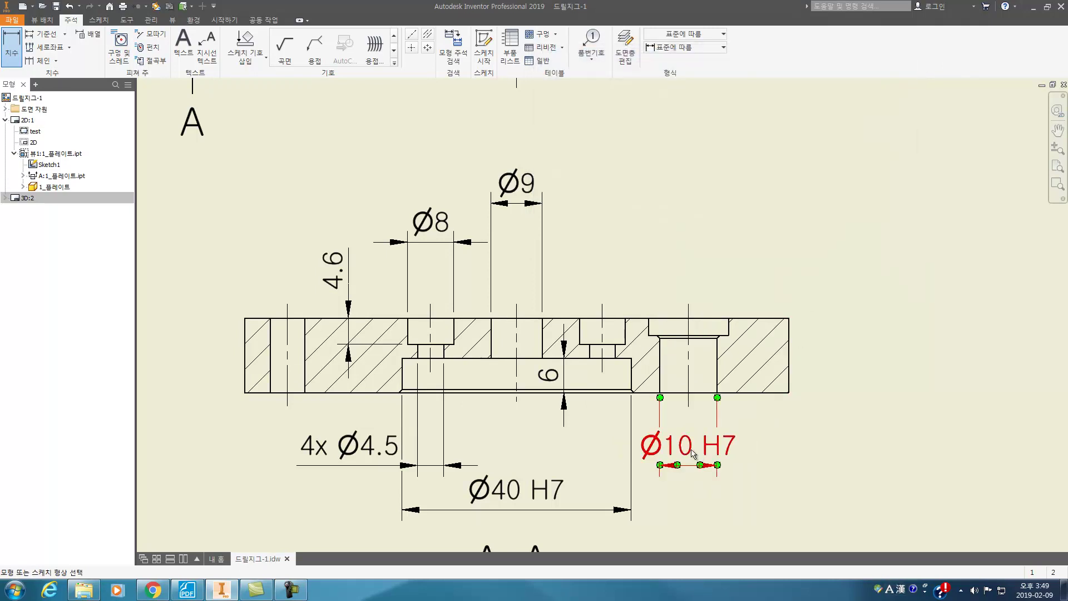
double_click(730, 463)
left_click(873, 238)
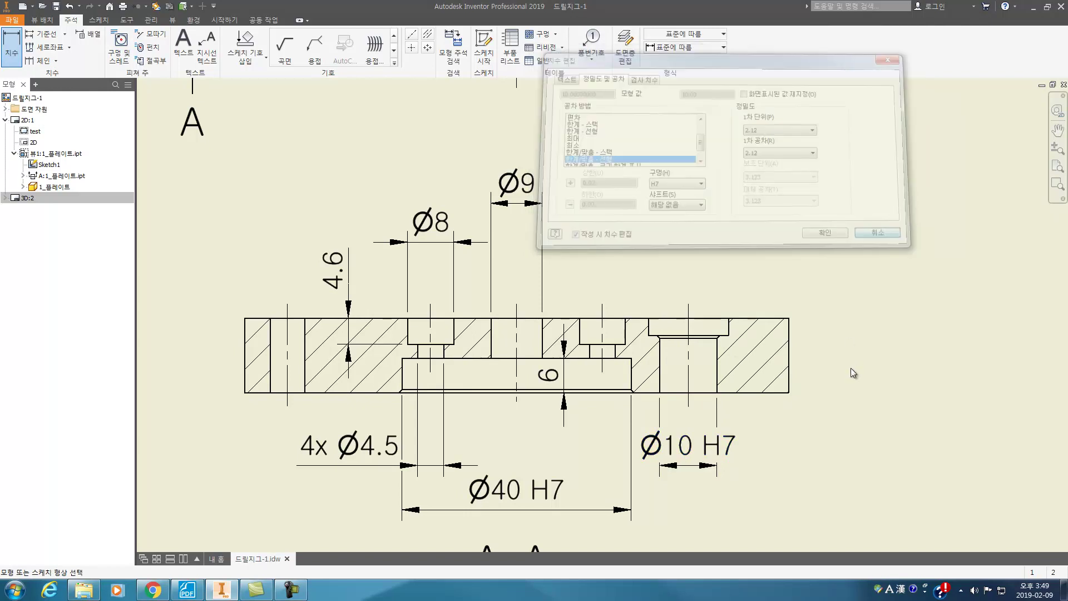
double_click(709, 450)
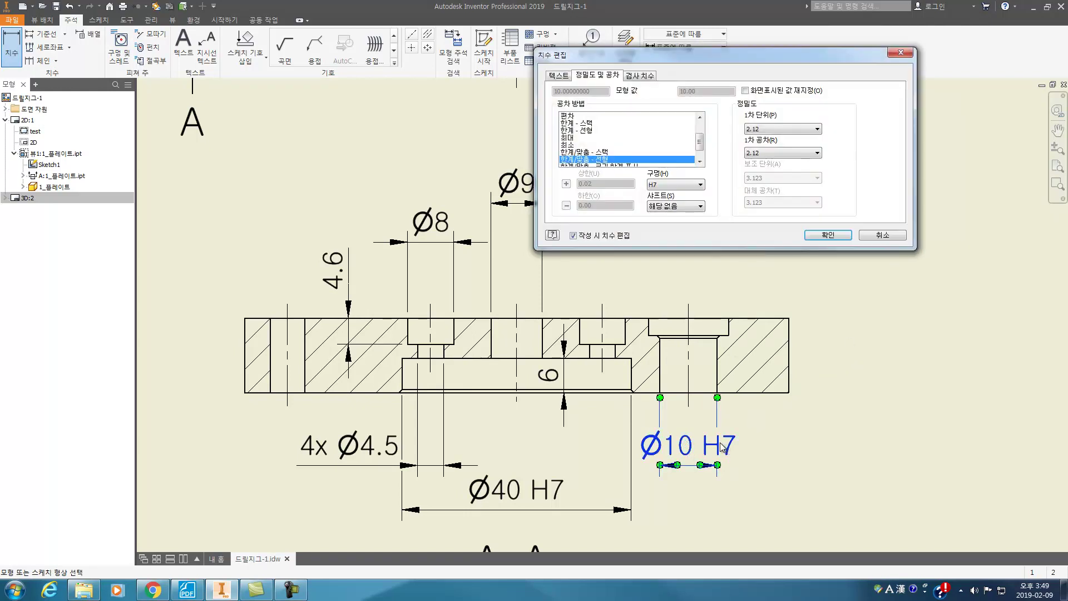
key("Escape")
Shift the Ø10 H7 dimension text to the right beyond the extension lines and turn off its arrowheads-inside option.
left_click_drag(715, 452, 778, 460)
right_click(746, 451)
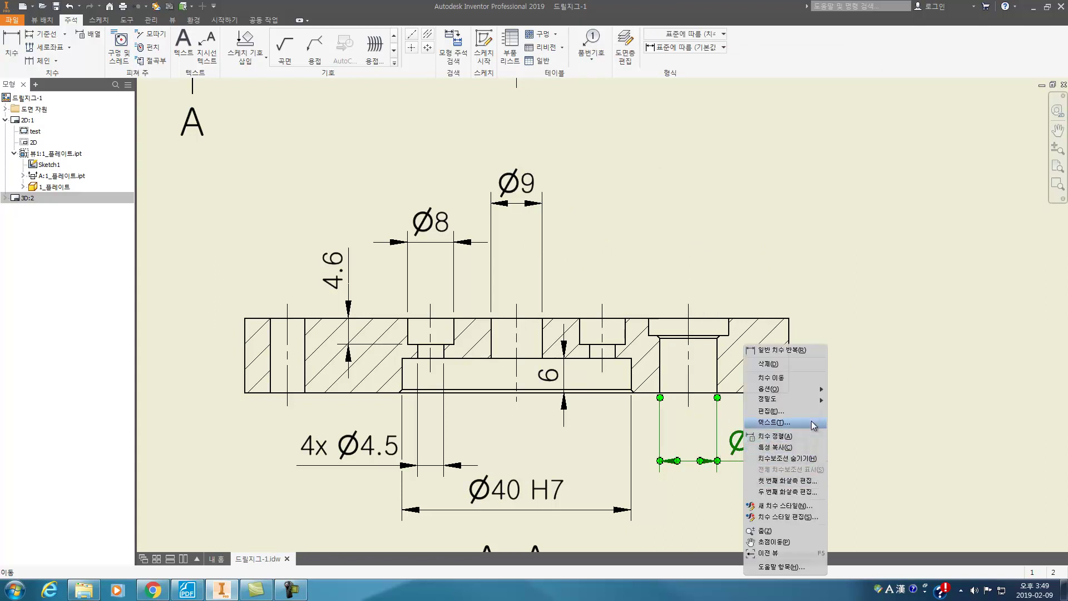
mouse_move(811, 389)
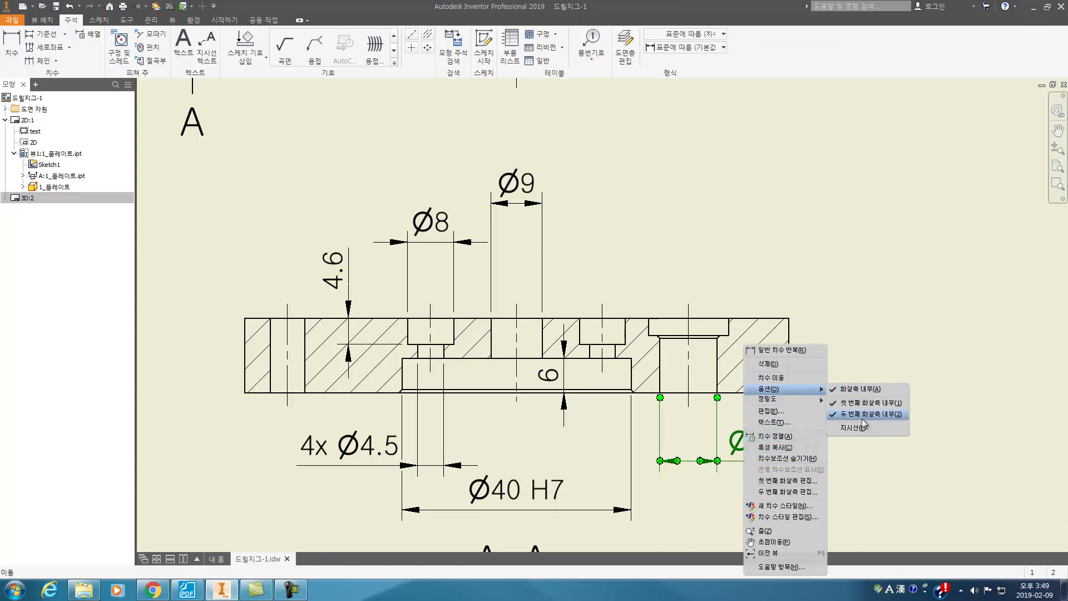
left_click(859, 389)
left_click_drag(784, 465, 786, 463)
left_click(897, 388)
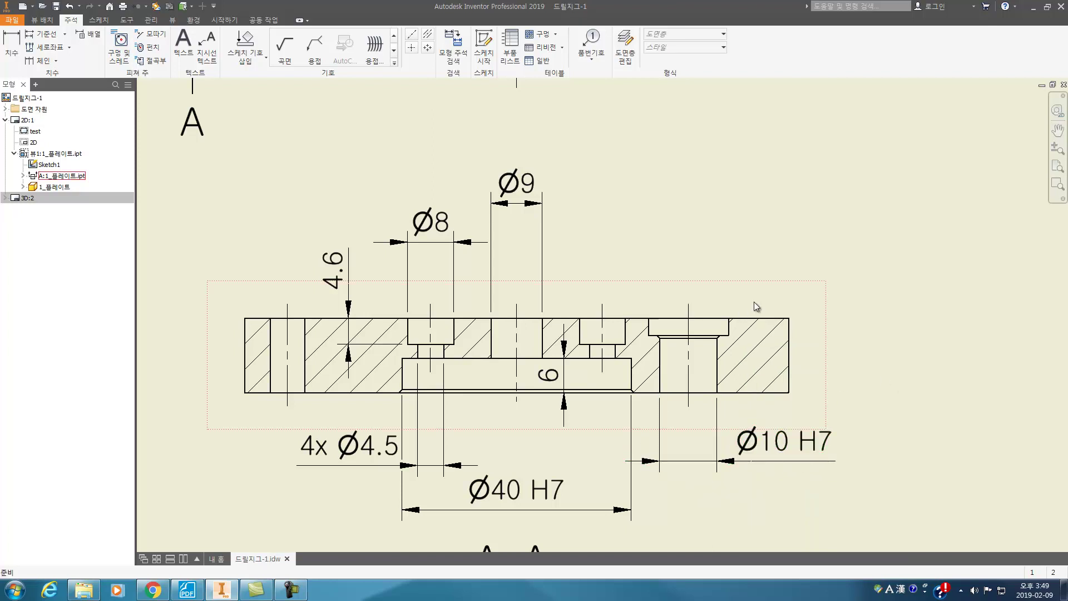
Dimension the stepped bushing hole's upper counterbore diameter, placing the dimension above section A-A.
key("d")
left_click(684, 319)
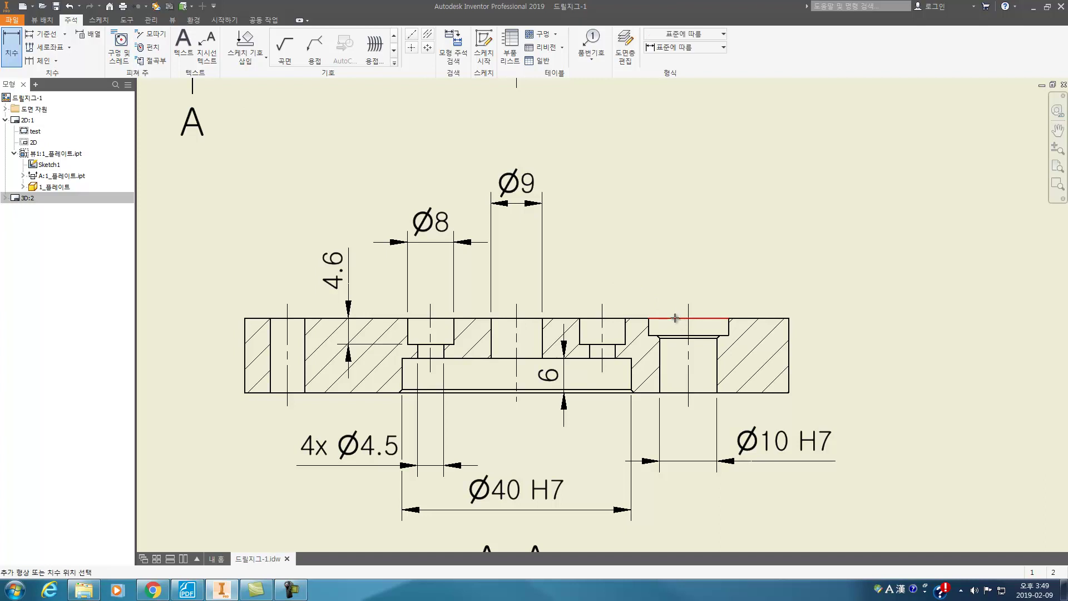
left_click(634, 251)
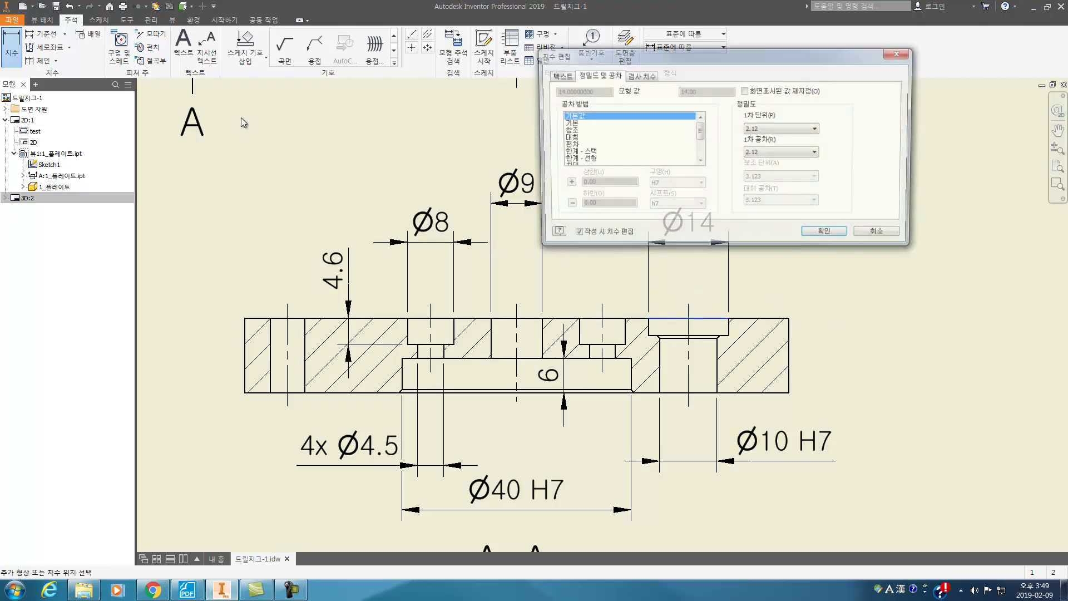
left_click(841, 238)
left_click(16, 53)
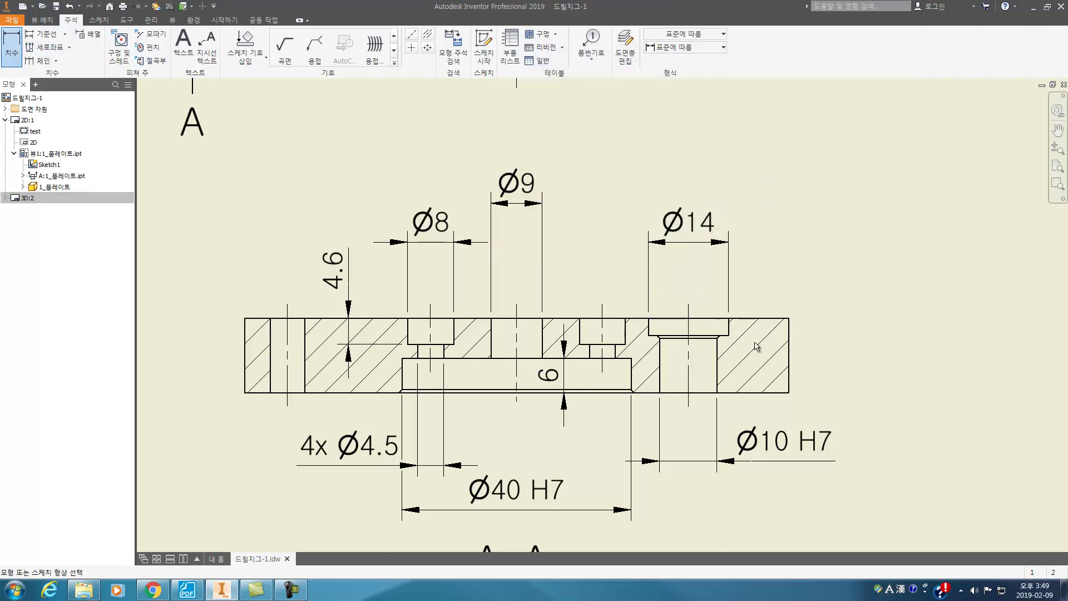
left_click(729, 328)
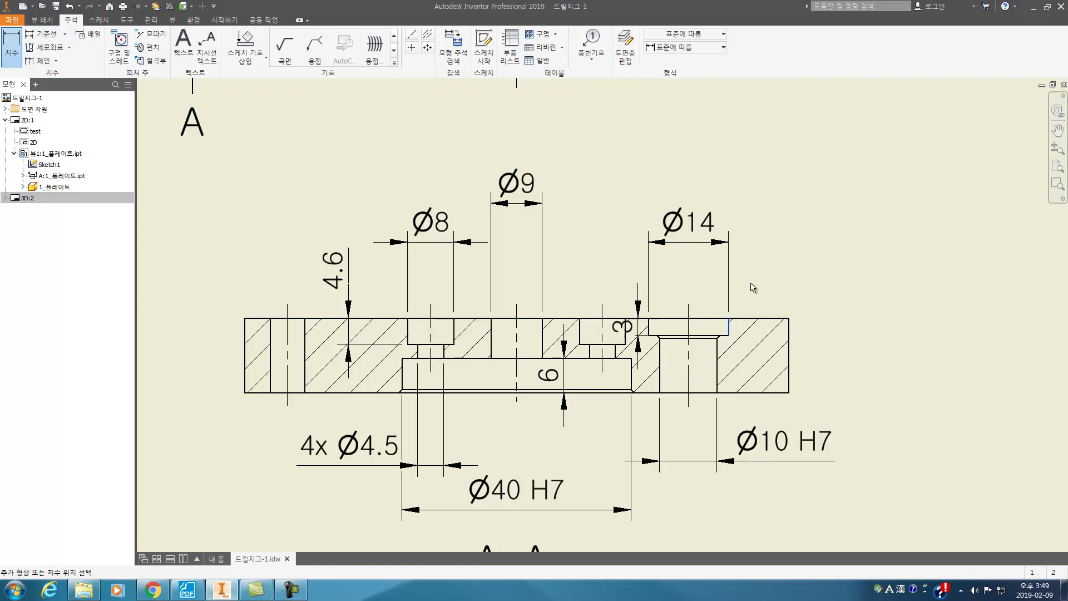
key("Escape")
Dimension the bushing counterbore's depth between its floor and the plate's top face, placing it beyond the plate's right end.
left_click(12, 47)
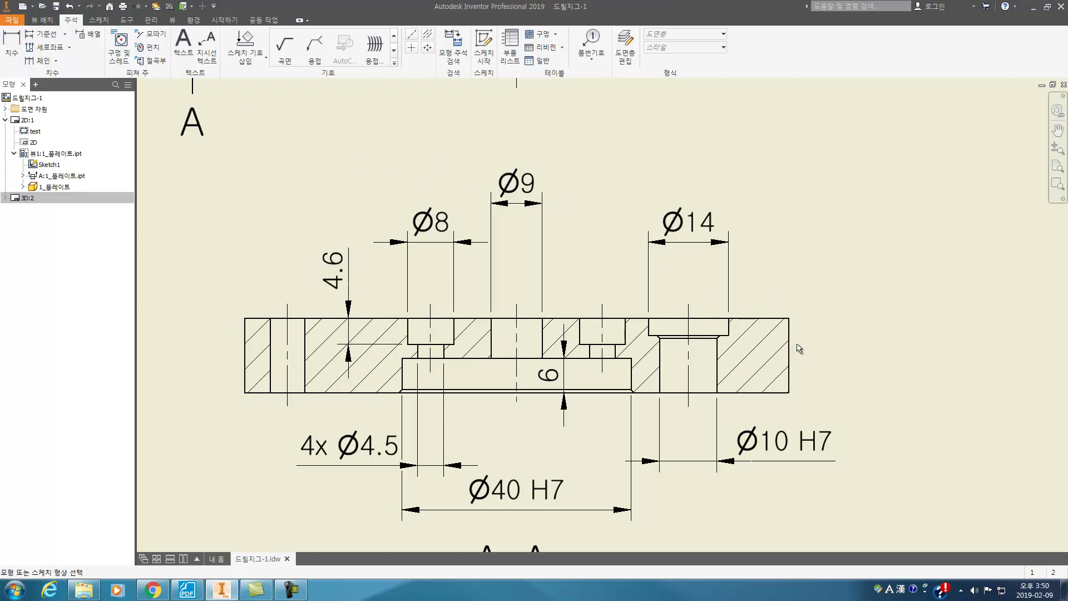
scroll(729, 339, "down", 5)
scroll(738, 334, "up", 2)
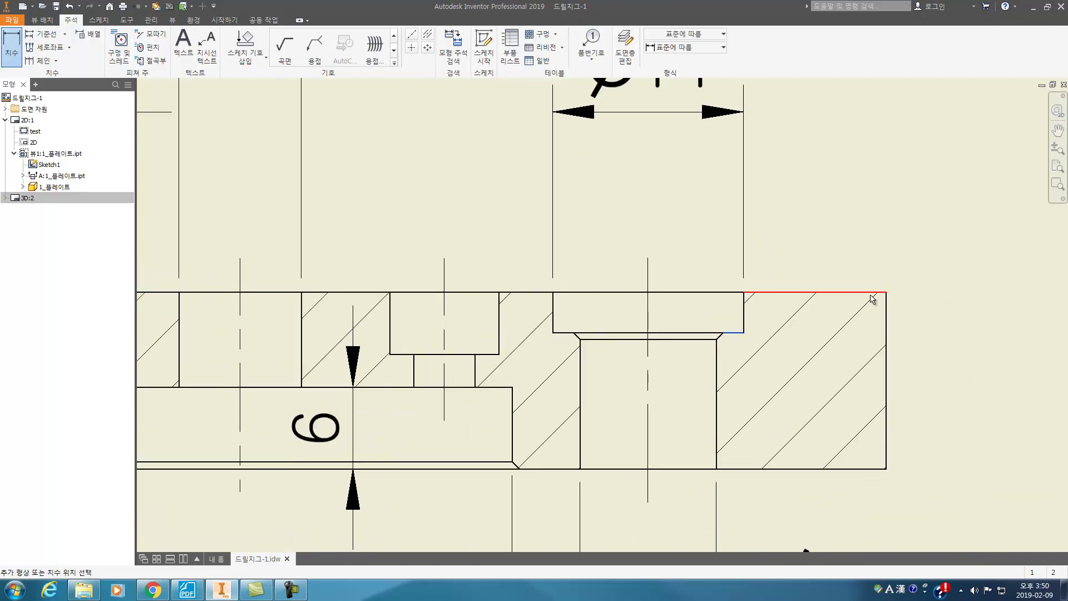
left_click(871, 293)
scroll(868, 293, "up", 2)
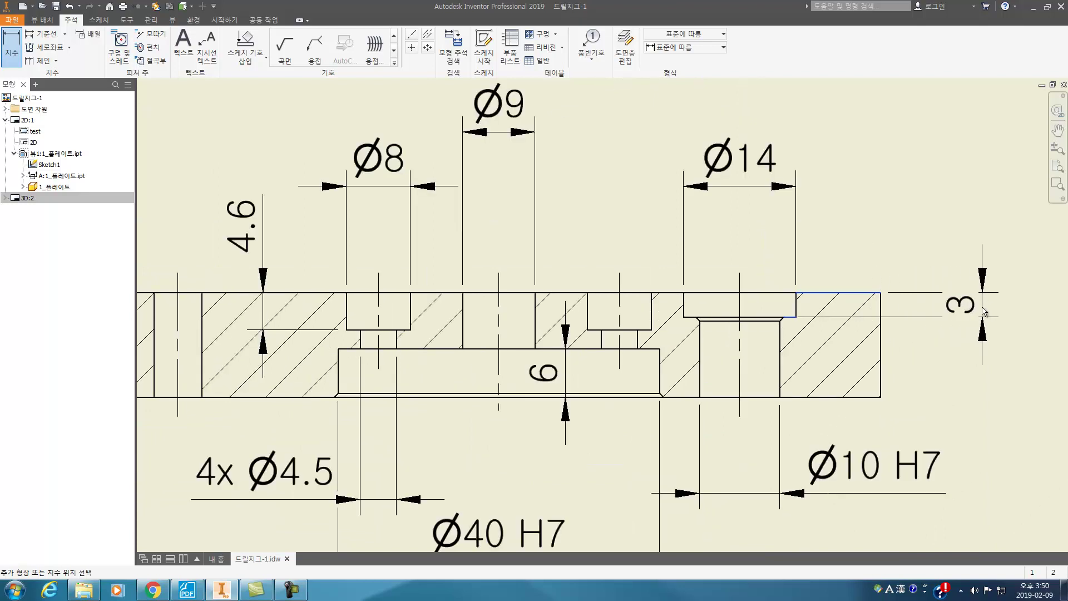
left_click(972, 314)
key("Escape")
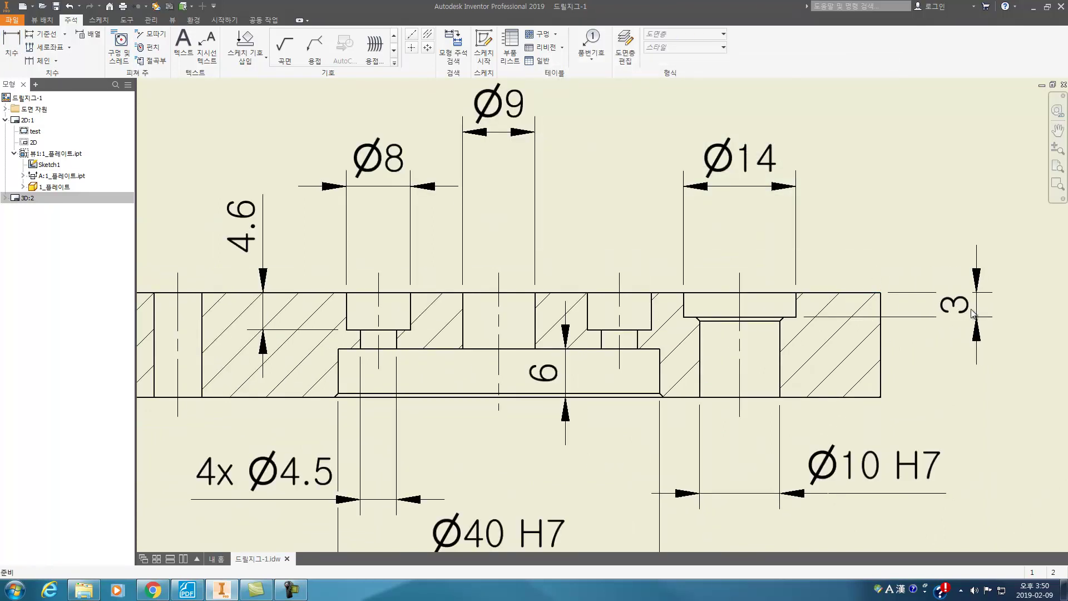
Raise the bushing counterbore depth's text above its upper extension line.
left_click(972, 314)
left_click_drag(963, 306, 960, 237)
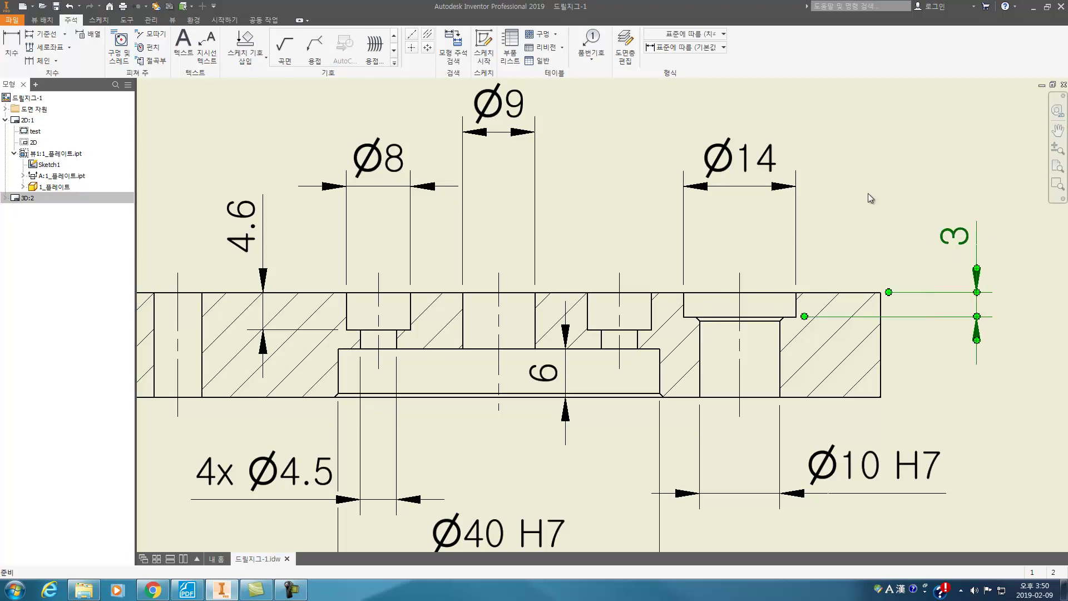
left_click(869, 192)
scroll(799, 179, "down", 5)
scroll(760, 222, "up", 3)
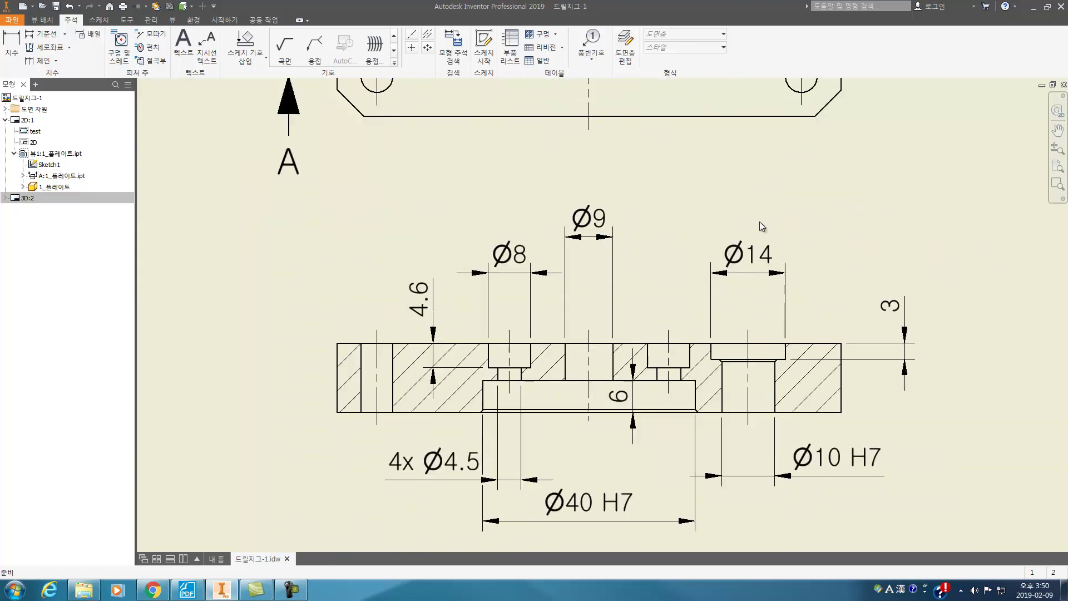
Switch to Foxit PhantomPDF, examine how bushing 3 seats in plate 1 in the assembly section, and return to Inventor.
left_click(187, 590)
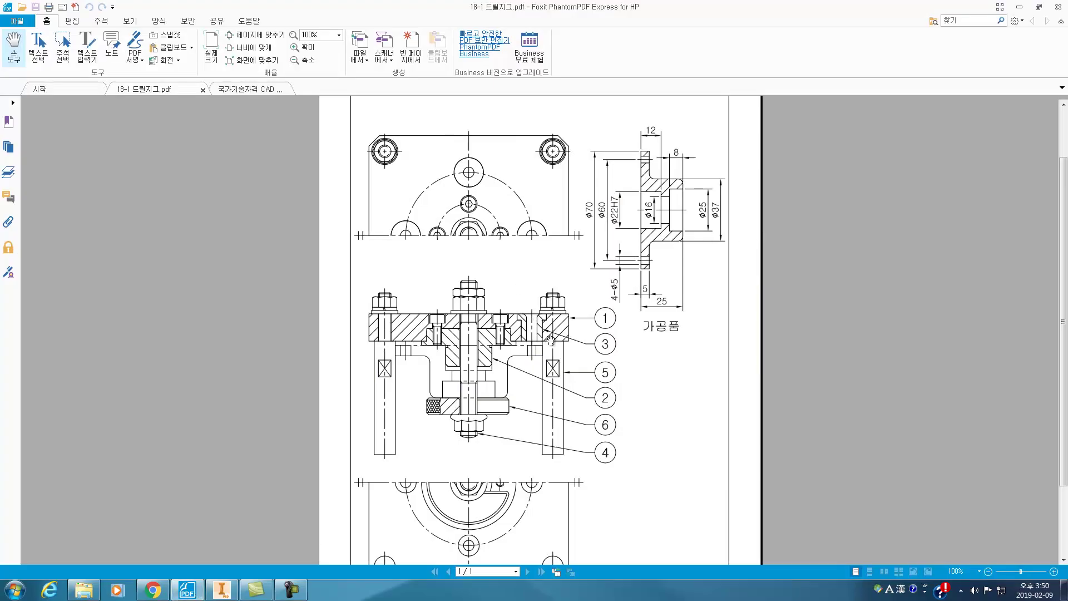
scroll(559, 343, "up", 4, "ctrl")
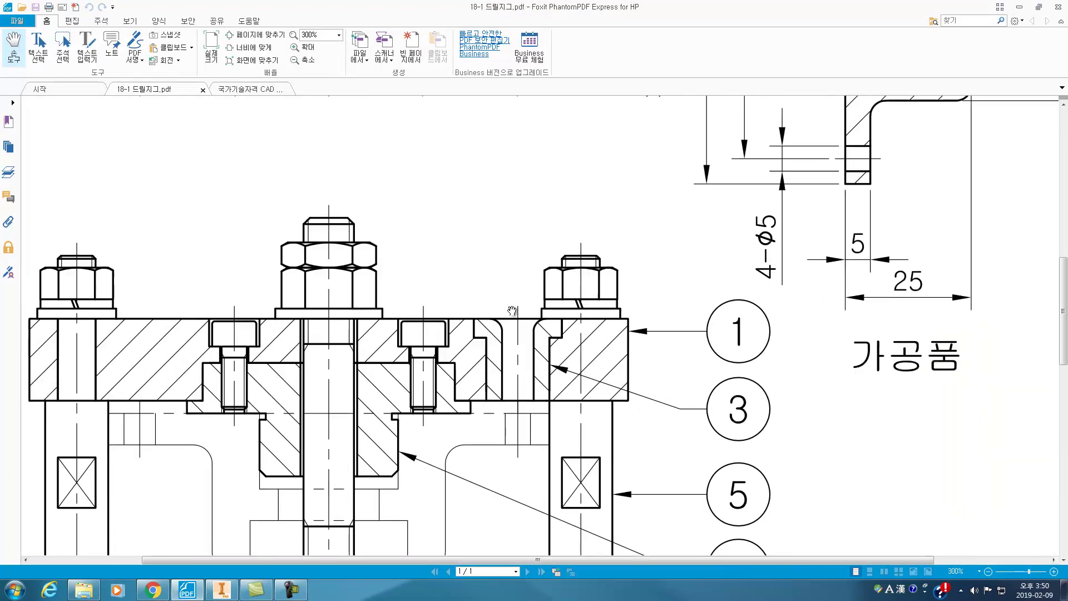
scroll(496, 334, "down", 3)
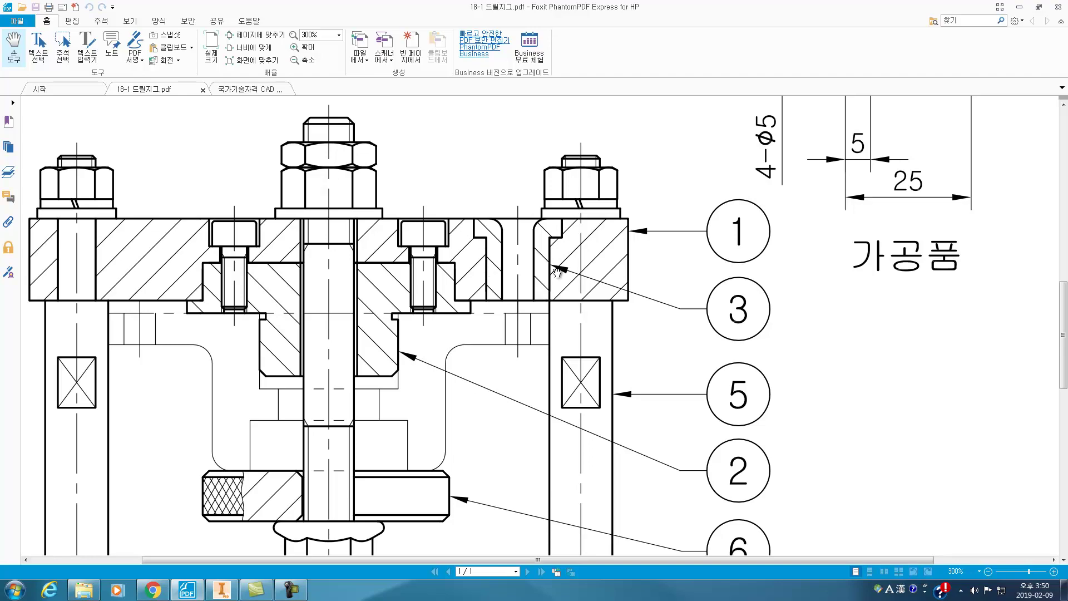
scroll(562, 276, "up", 1)
scroll(543, 289, "down", 2)
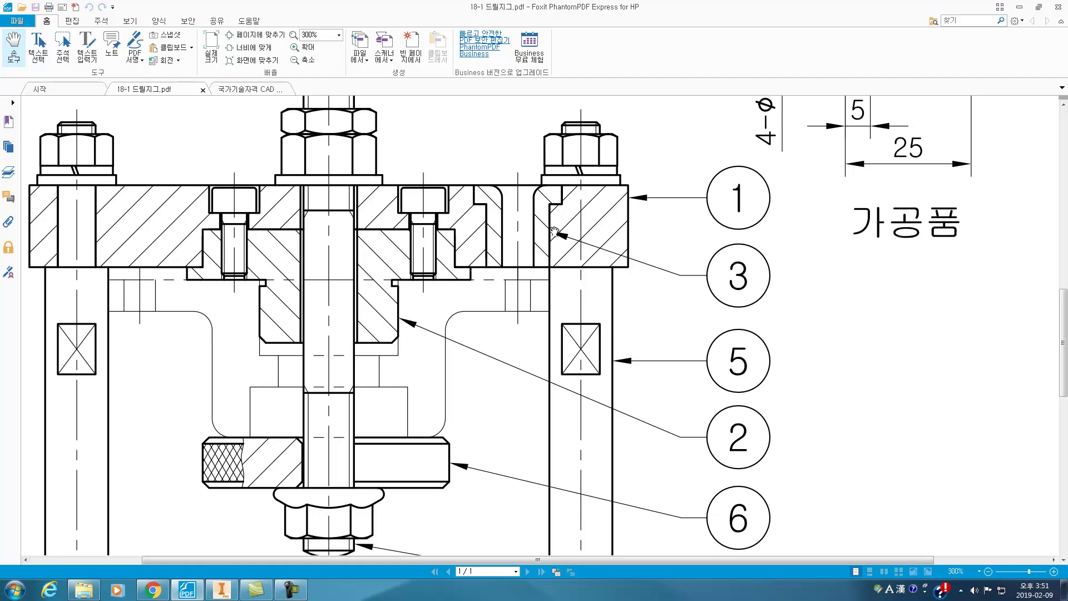
left_click(222, 590)
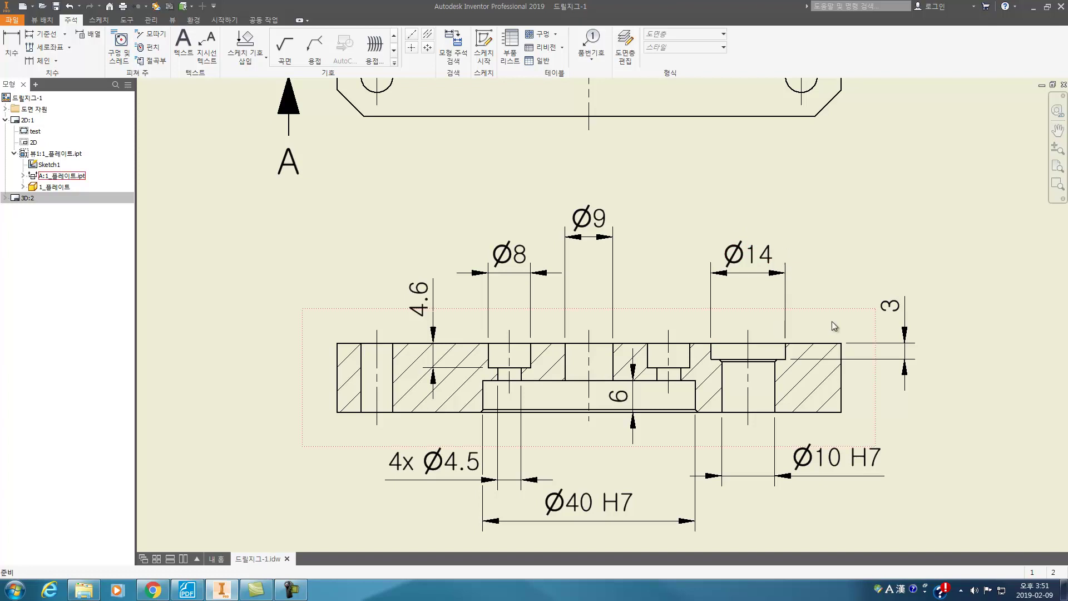
Open the bushing counterbore's diameter dimension for tolerance editing and move the dialog clear of the dimension.
middle_click_drag(832, 321, 656, 291)
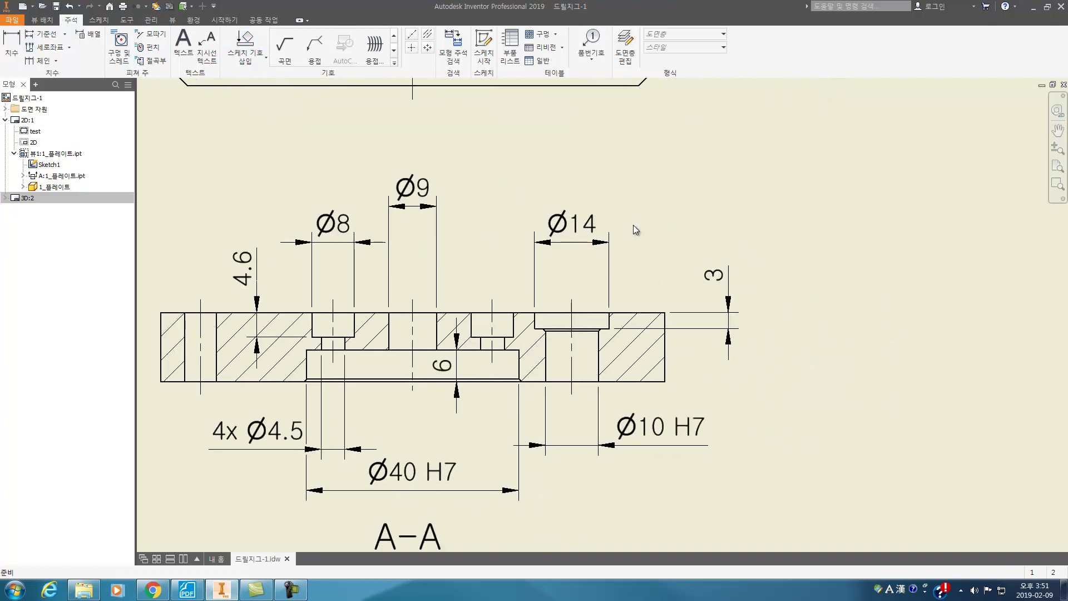
double_click(570, 223)
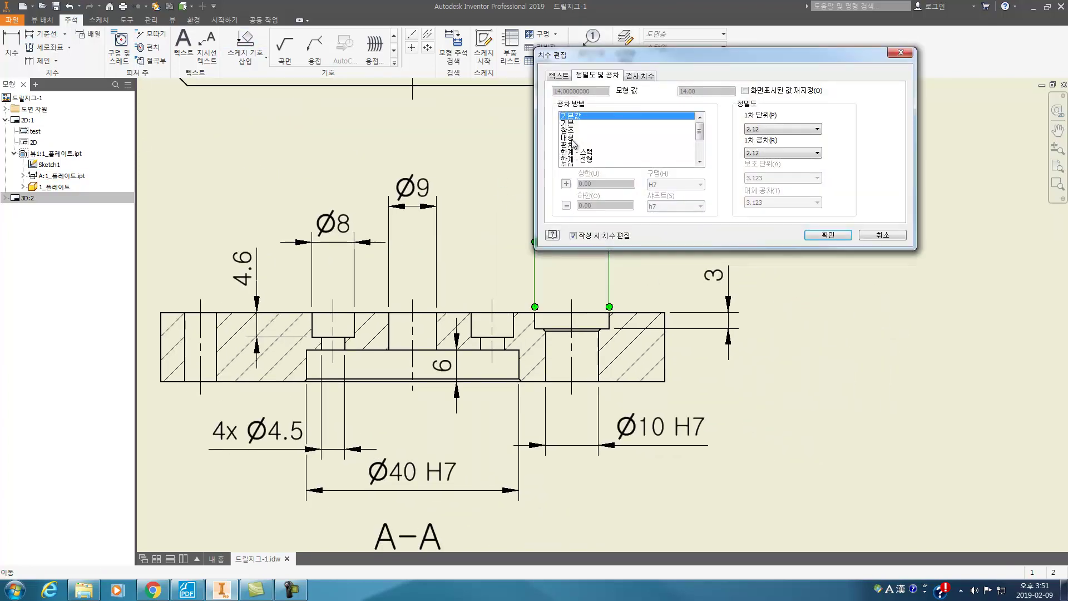
scroll(573, 141, "down", 3)
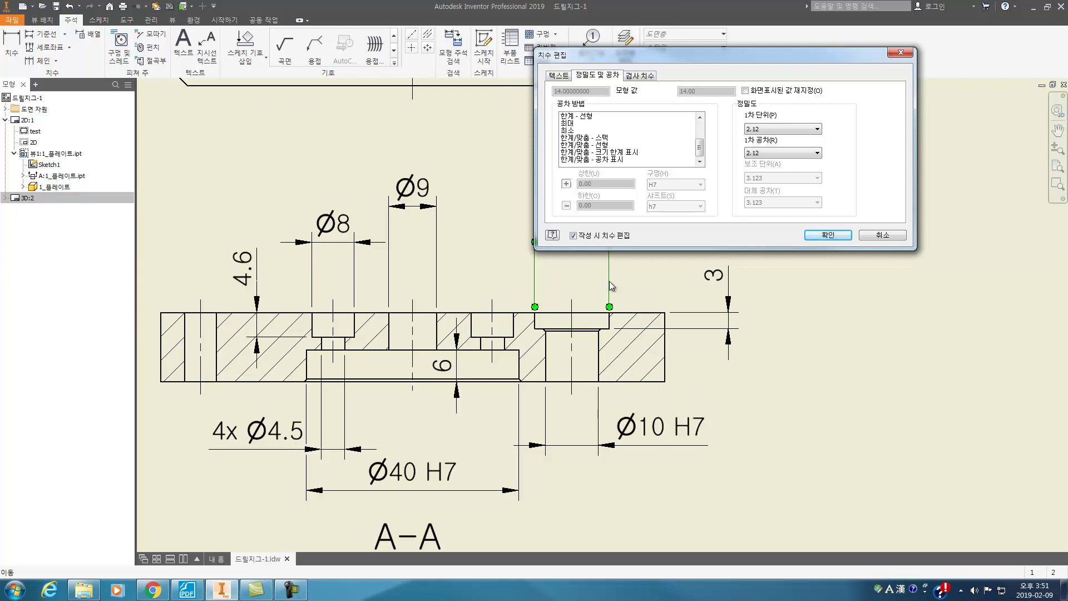
left_click_drag(677, 52, 749, 7)
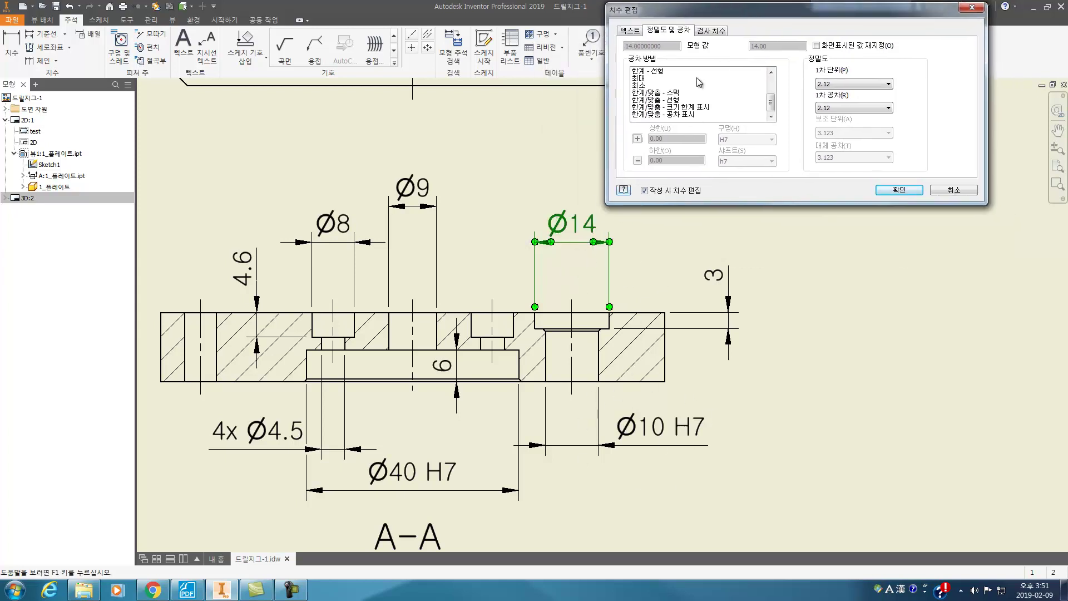
Try the limits/fits and symmetric tolerance methods on the bushing counterbore's diameter dimension.
left_click(666, 100)
left_click(662, 93)
scroll(659, 95, "up", 2)
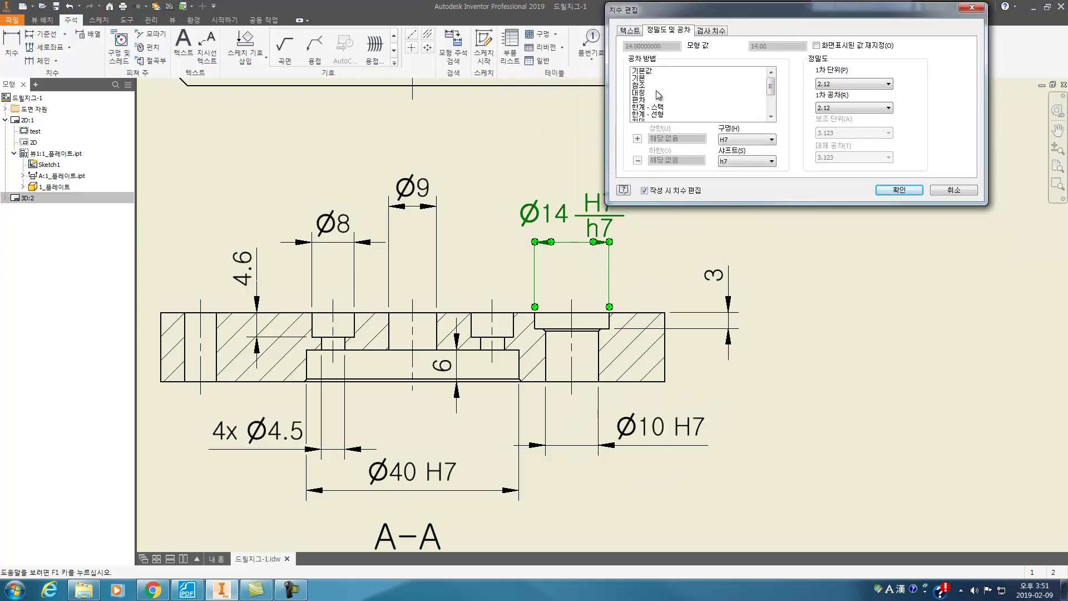
left_click(655, 79)
left_click(653, 94)
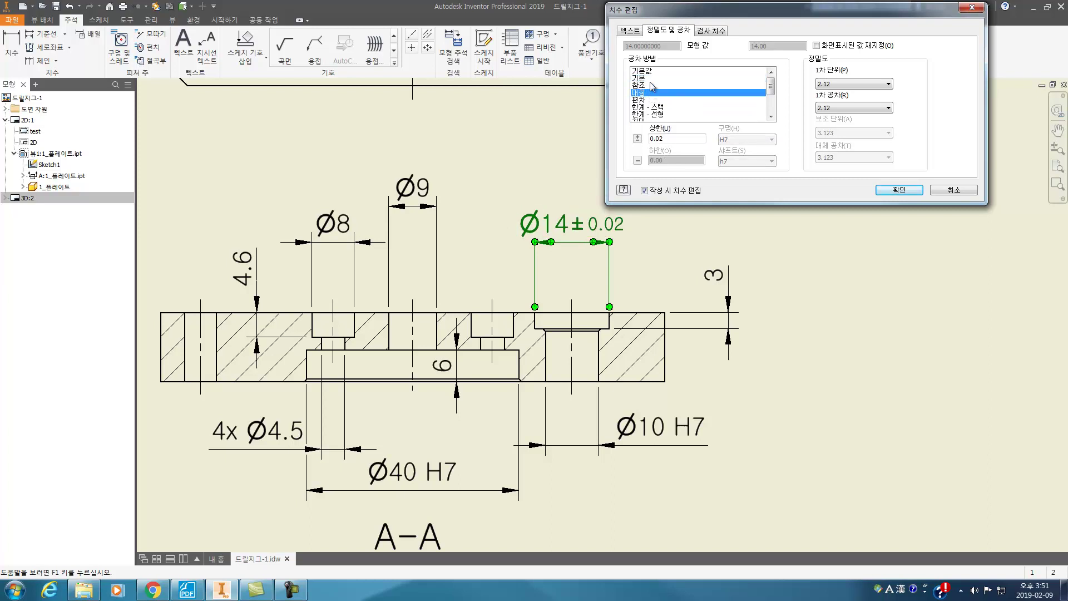
Give the bushing counterbore's diameter a deviation tolerance with upper limit +0.2 and lower limit +0.1.
left_click(650, 99)
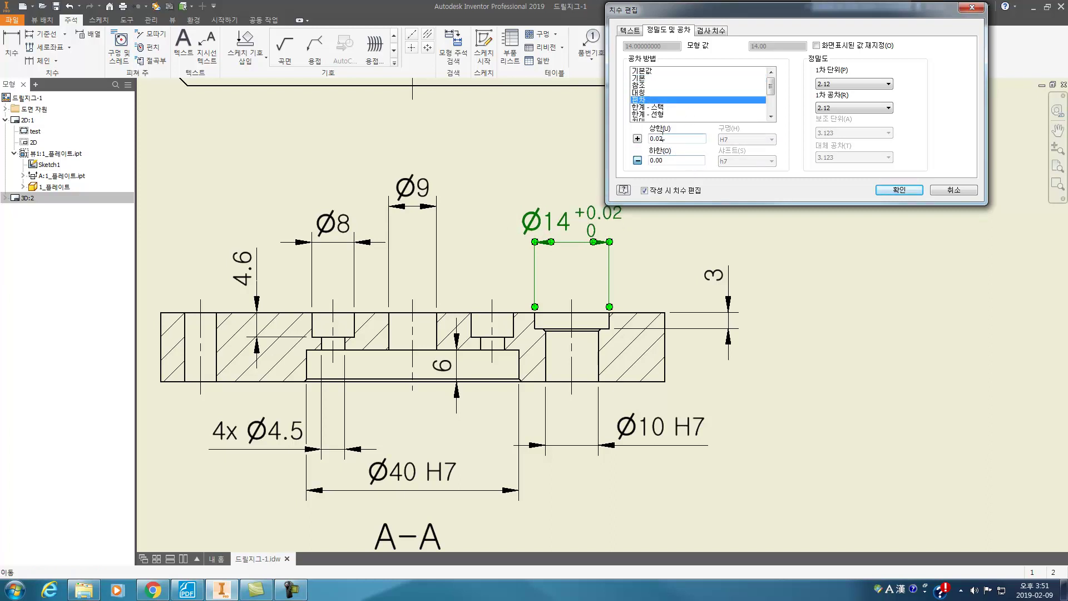
key("BackSpace")
key("BackSpace")
left_click(638, 160)
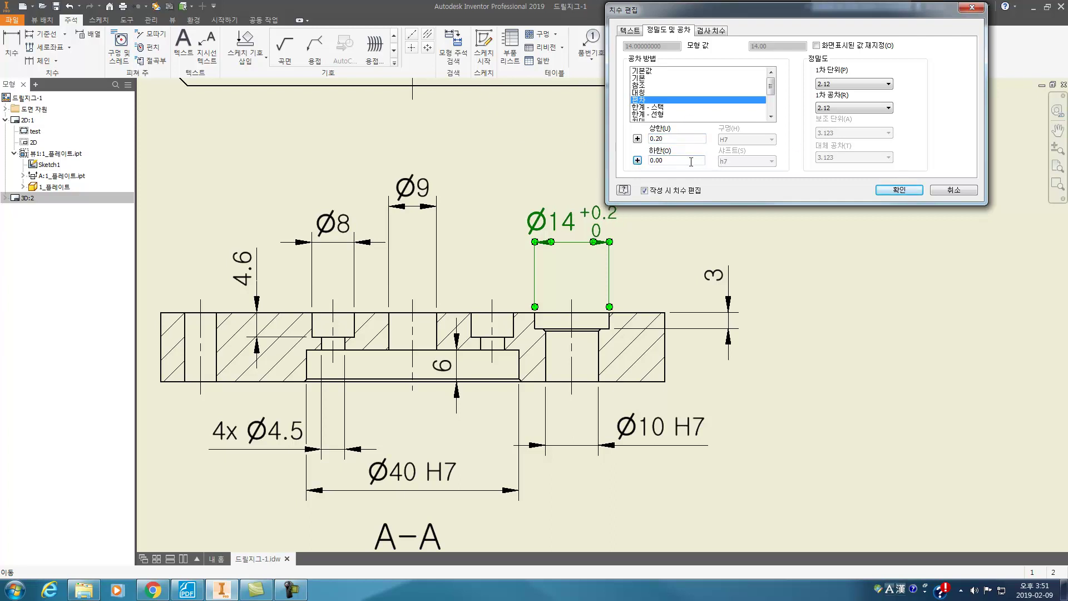
left_click(691, 161)
type("0.1")
left_click(900, 189)
scroll(703, 174, "down", 3)
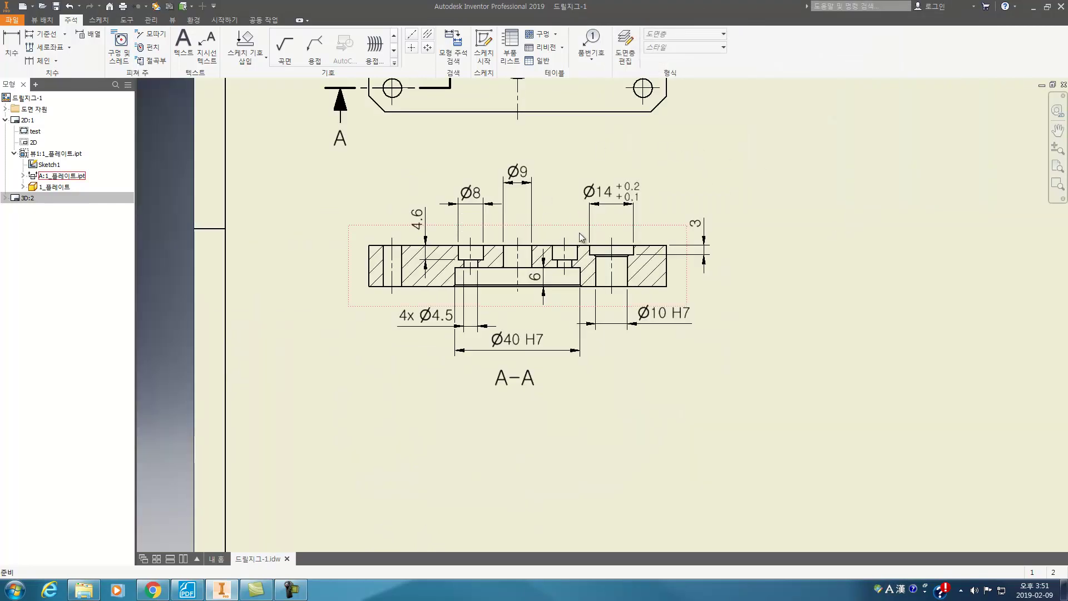
scroll(626, 216, "up", 3)
scroll(614, 196, "down", 5)
middle_click_drag(575, 219, 586, 259)
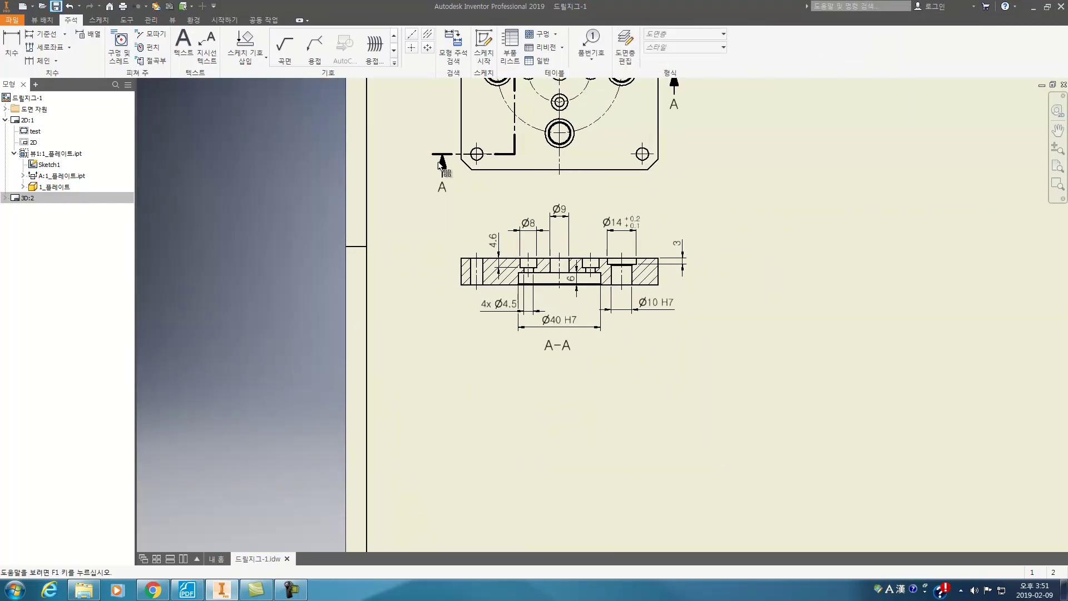
scroll(678, 276, "up", 3)
middle_click_drag(556, 241, 749, 260)
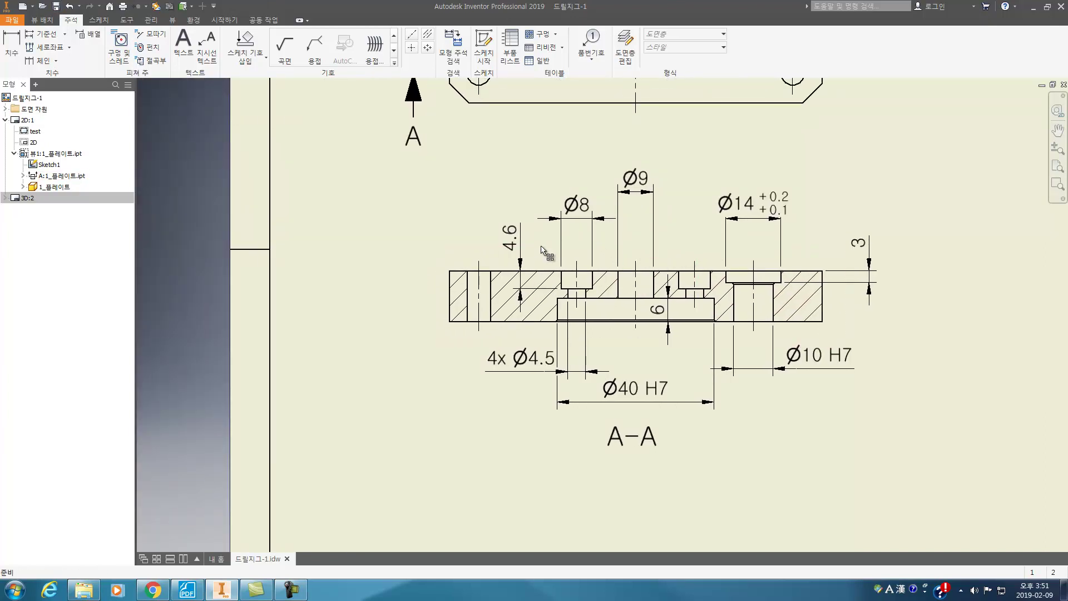
Switch to Foxit PhantomPDF and examine the plate and its supporting posts in the assembly drawing's front section.
left_click(187, 589)
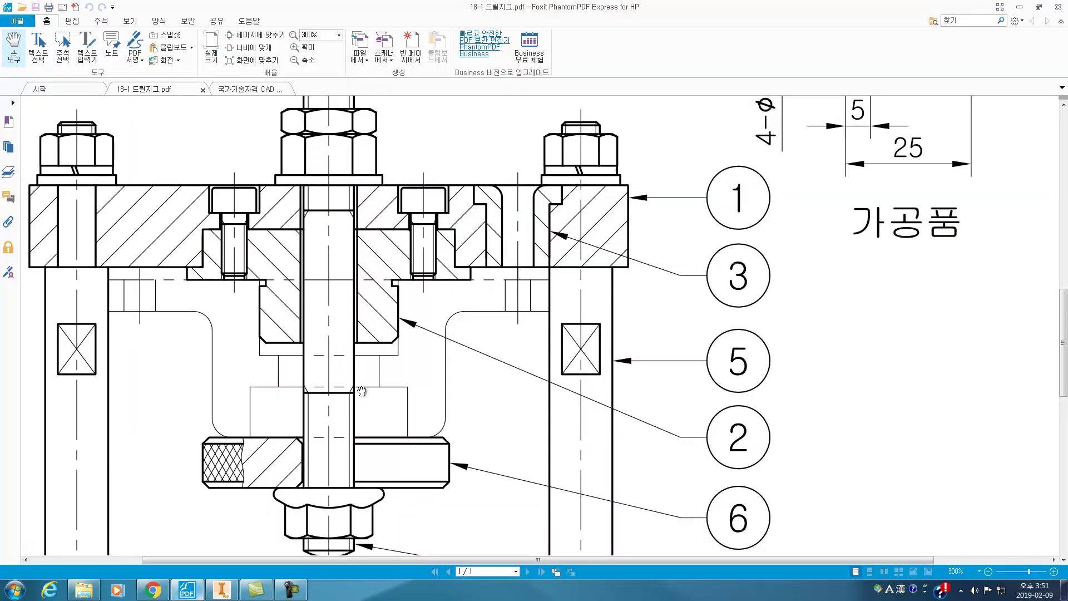
middle_click(226, 208)
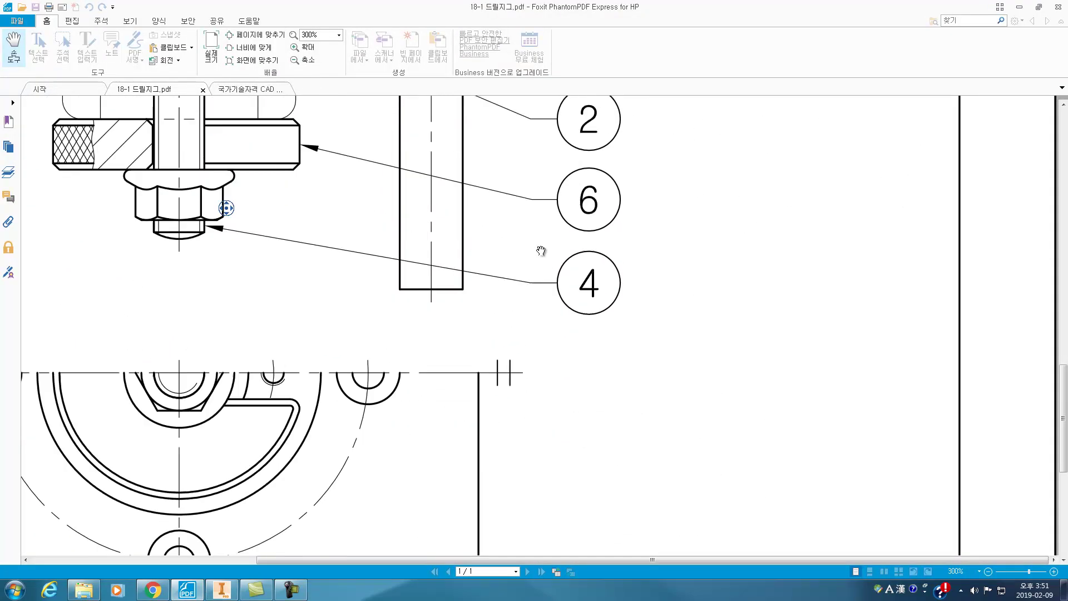
scroll(495, 224, "up", 5)
right_click(507, 215)
left_click(467, 209)
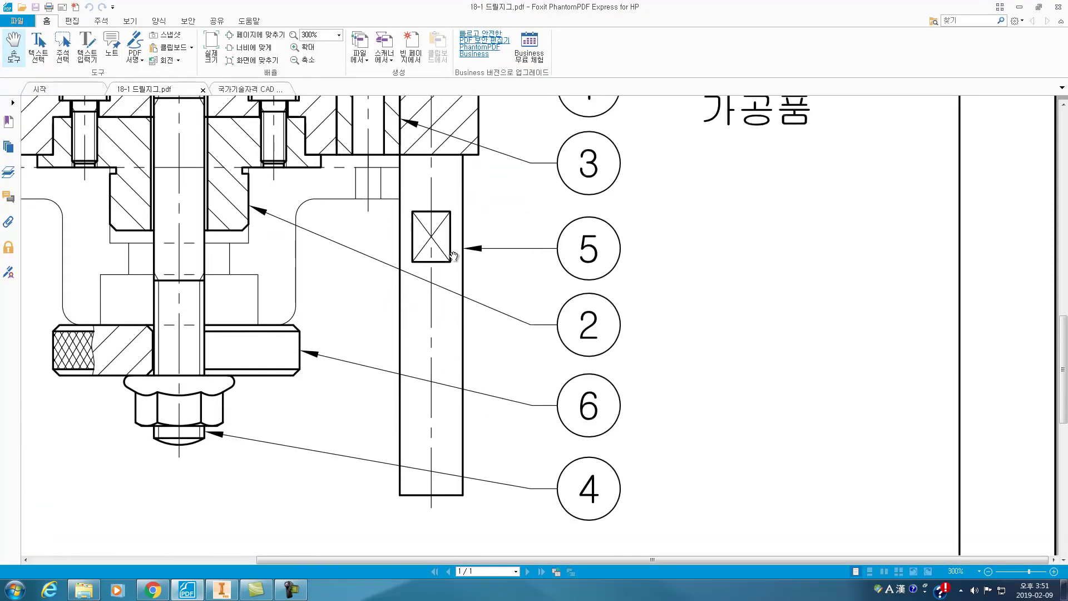
scroll(389, 256, "left", 7)
scroll(310, 203, "up", 8)
scroll(239, 222, "down", 2)
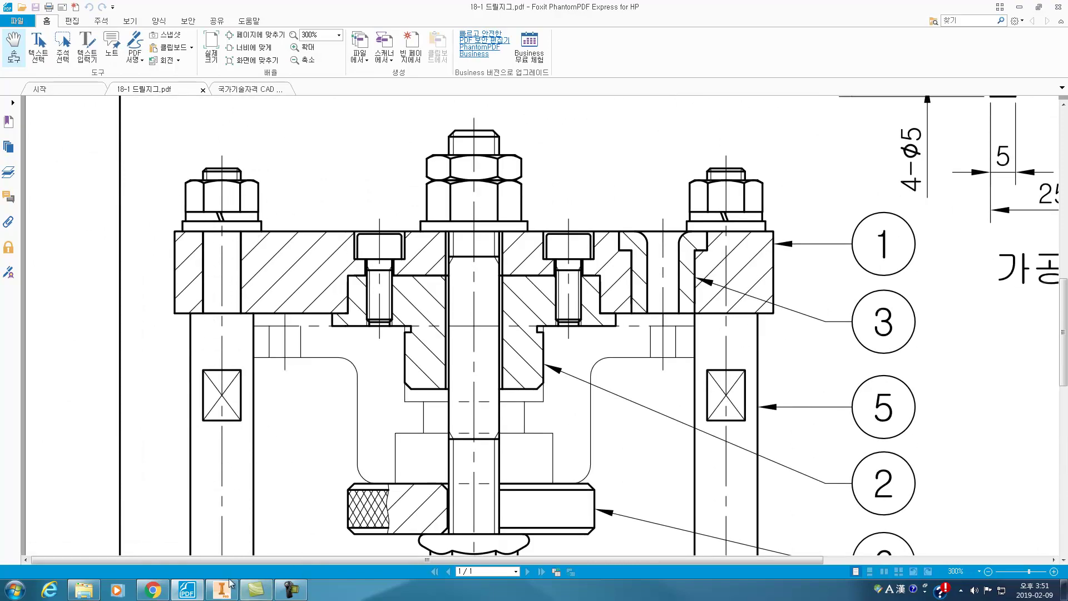
Return to the Inventor drawing and dimension the diameter of the corner hole at the left end of section A-A.
scroll(249, 312, "down", 4)
scroll(249, 312, "up", 2)
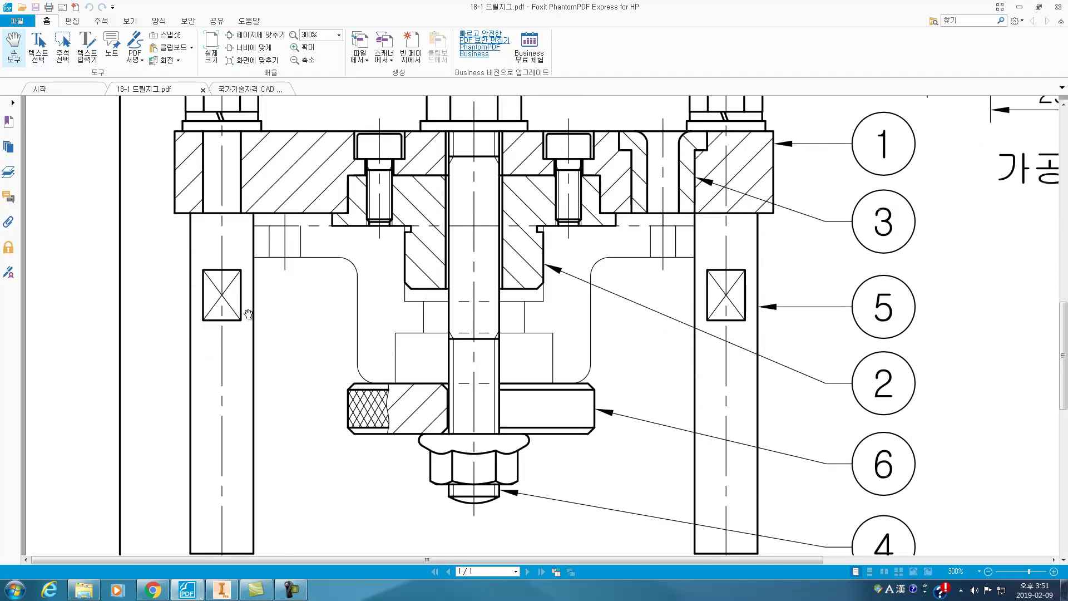
left_click(222, 590)
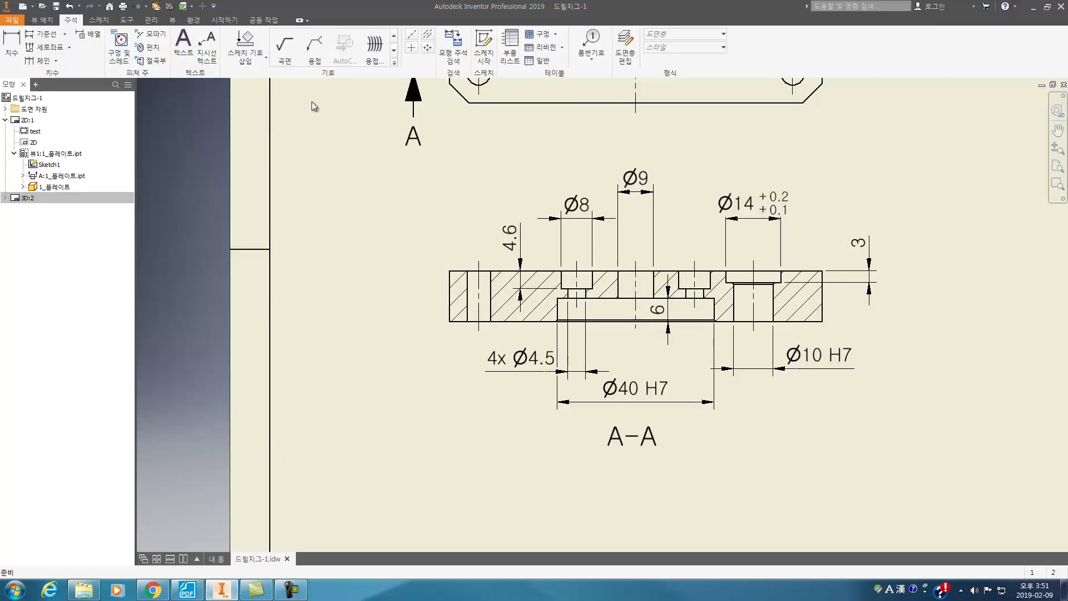
scroll(473, 271, "up", 3)
key("d")
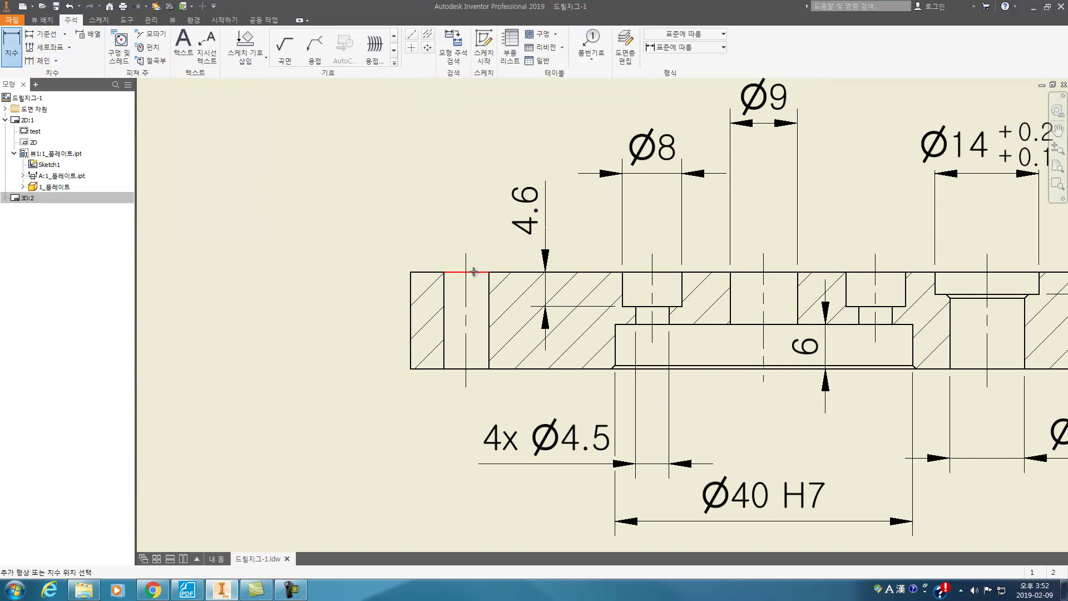
left_click(474, 271)
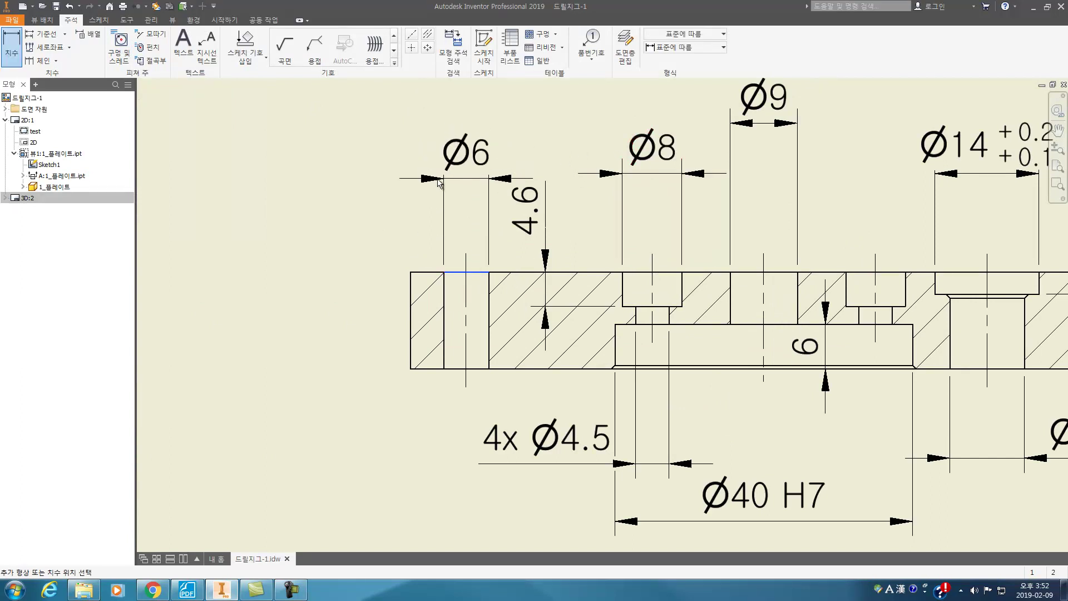
left_click(457, 164)
Give the corner hole's diameter a linear limits/fits tolerance with hole fit H7 and no shaft fit.
scroll(670, 104, "down", 3)
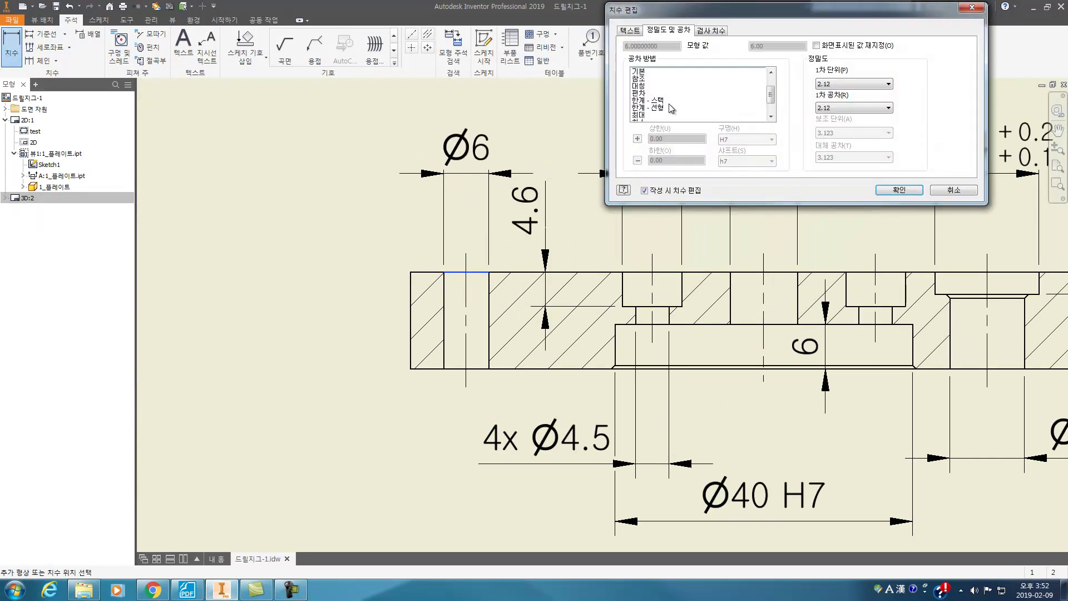
left_click(669, 101)
left_click(754, 161)
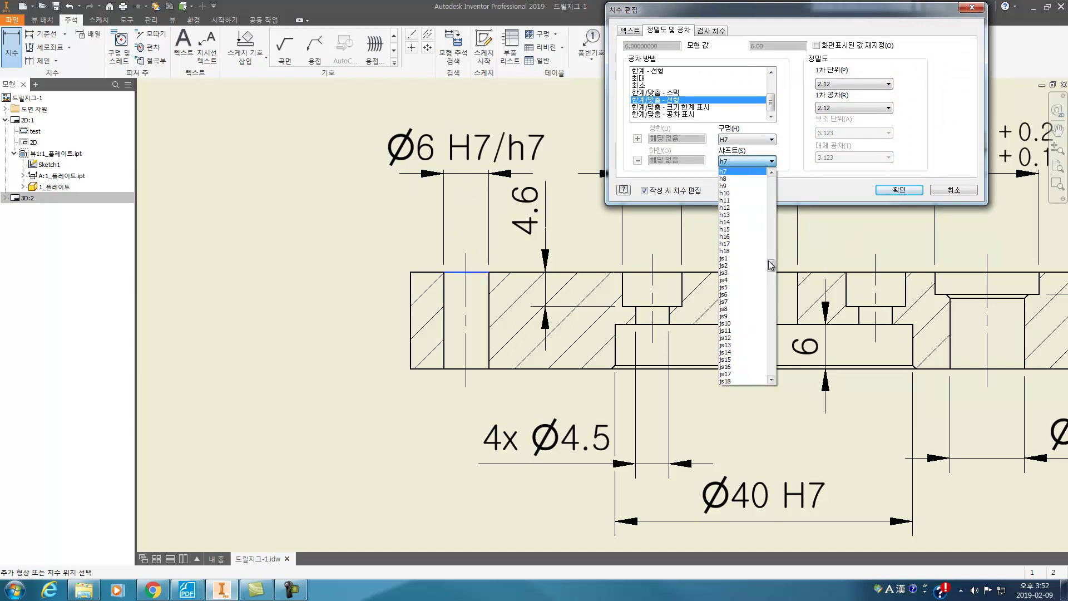
left_click_drag(771, 267, 773, 379)
left_click(740, 381)
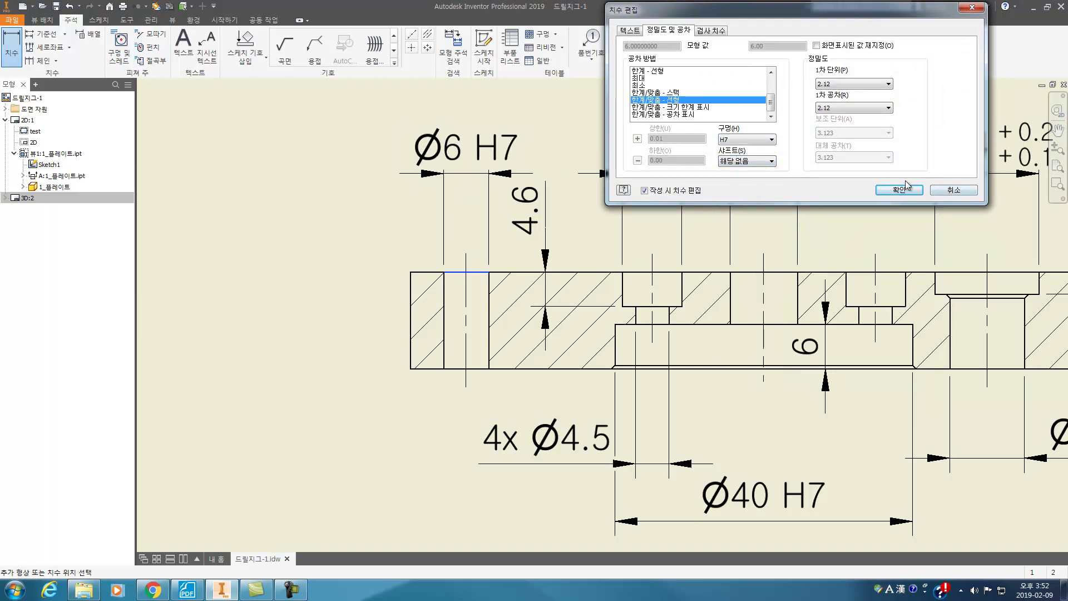
left_click(900, 190)
key("Escape")
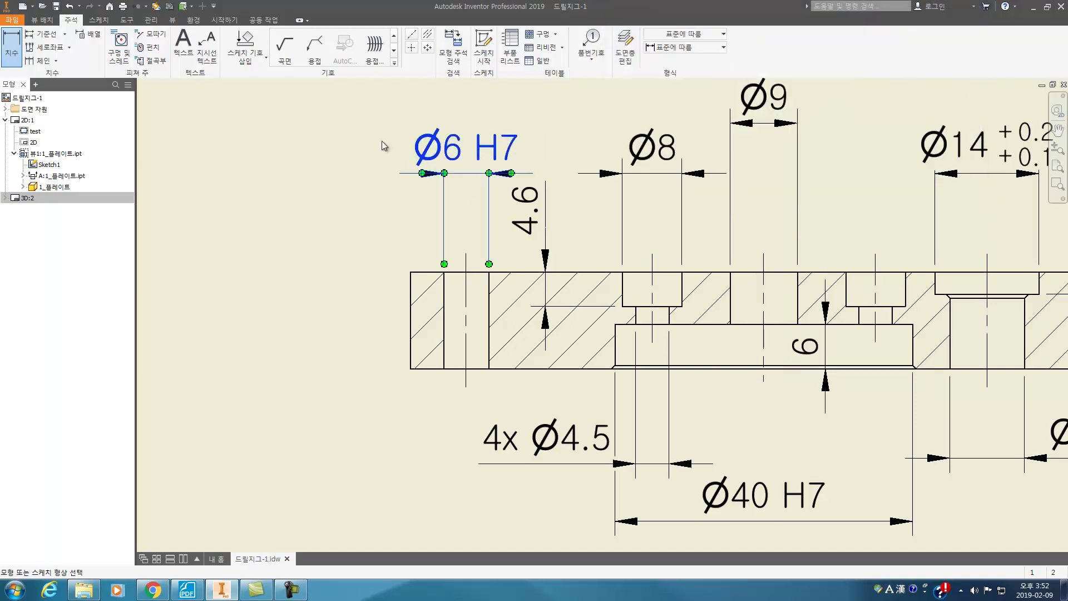
Move the corner hole's diameter text outward to the left and shift the 4.6 depth dimension closer to its counterbore.
left_click(445, 149)
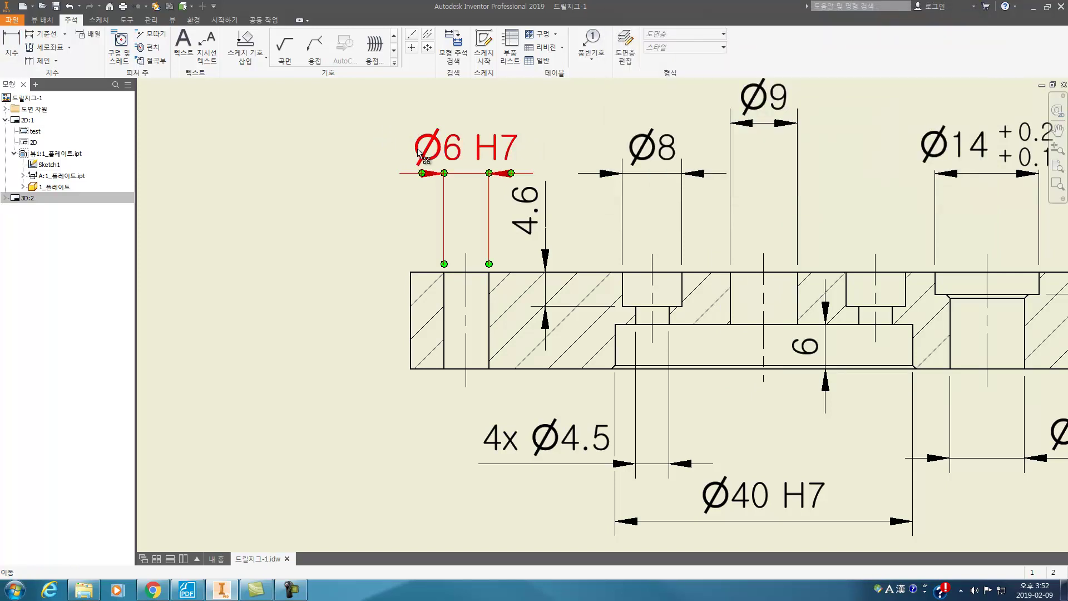
left_click_drag(466, 174, 375, 174)
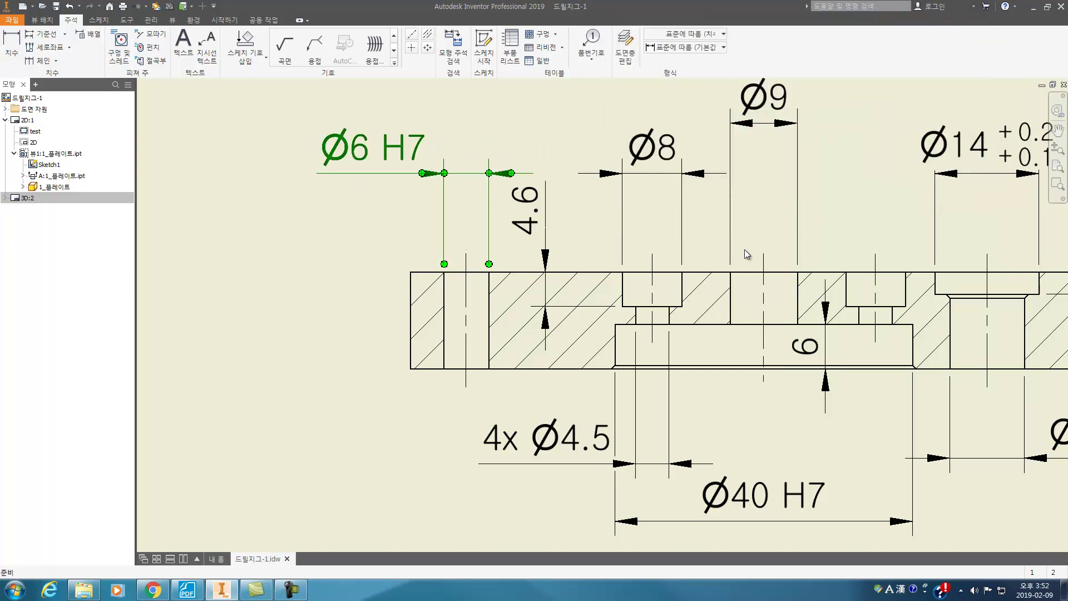
left_click(556, 291)
left_click_drag(556, 289, 568, 290)
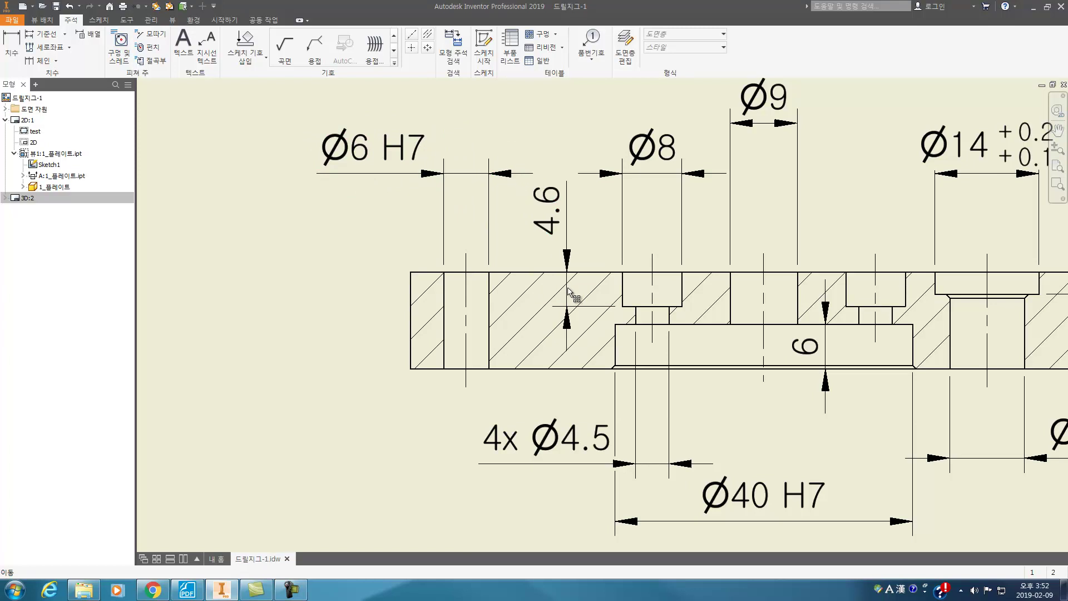
Move section view A-A farther down from the plate's base view to make room for dimensions.
key("d")
scroll(592, 113, "down", 6)
middle_click_drag(738, 131, 732, 281)
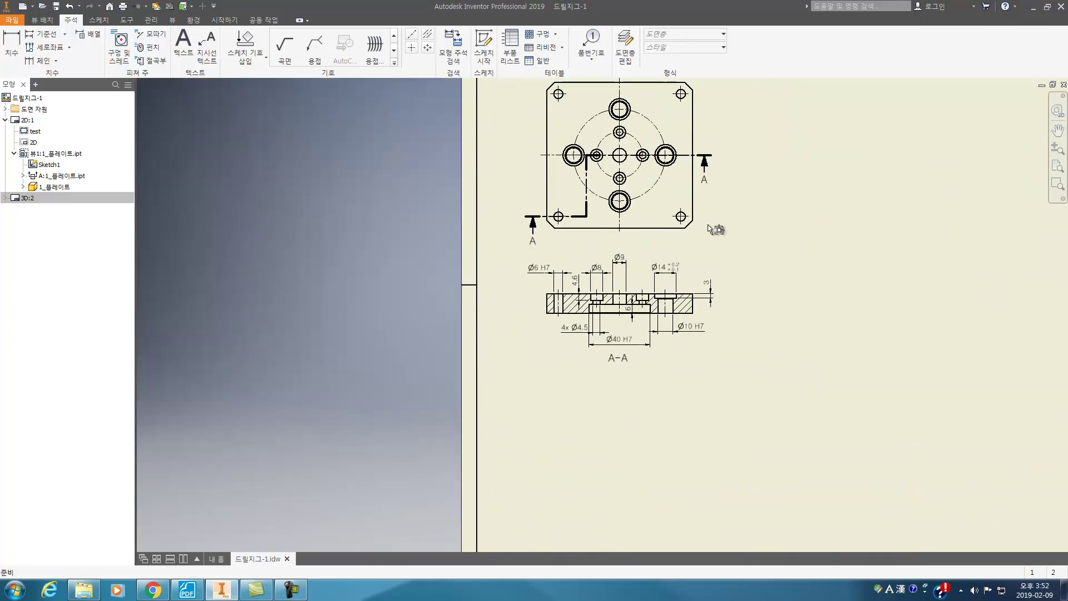
middle_click_drag(711, 226, 710, 240)
key("Escape")
left_click_drag(702, 337, 711, 360)
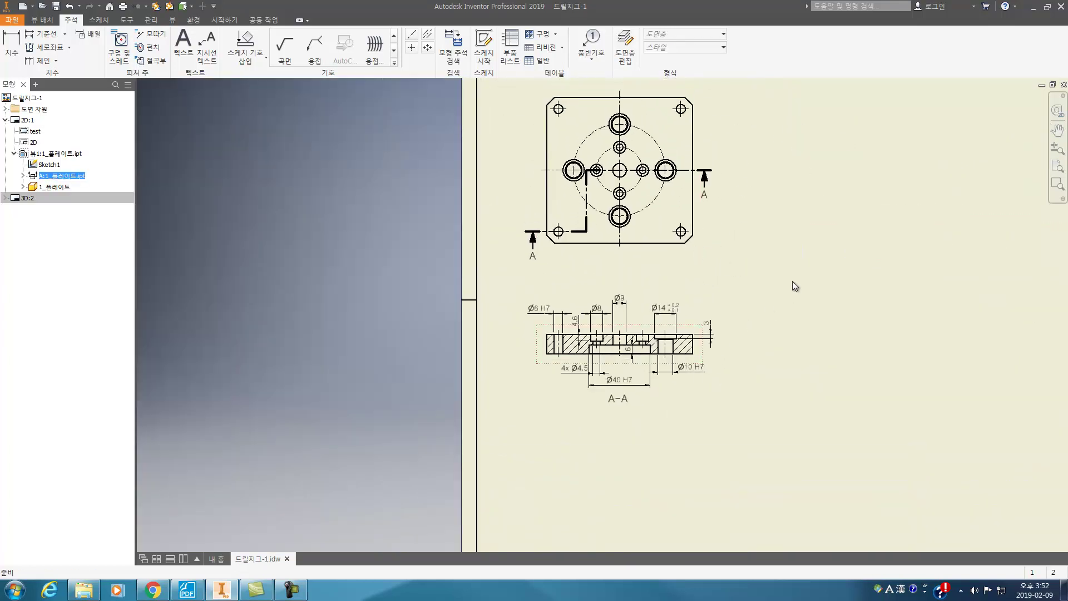
Dimension the diameter of the inner bolt circle in the base view, placing the text inside the circle.
scroll(746, 287, "up", 3)
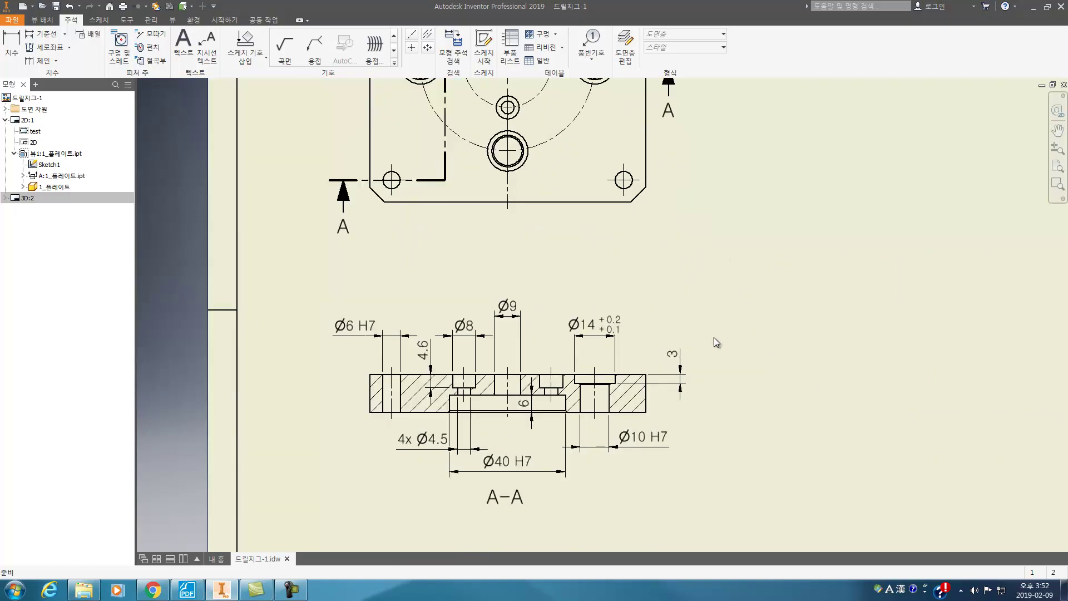
middle_click_drag(649, 231, 649, 410)
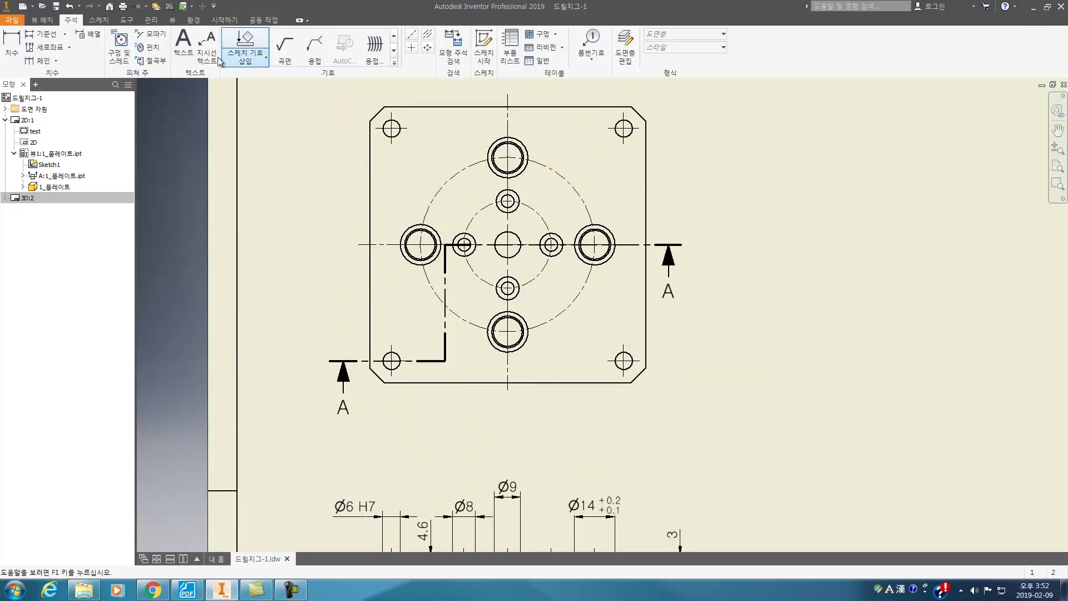
key("d")
middle_click_drag(485, 405, 448, 326)
scroll(519, 111, "up", 3)
left_click(365, 199)
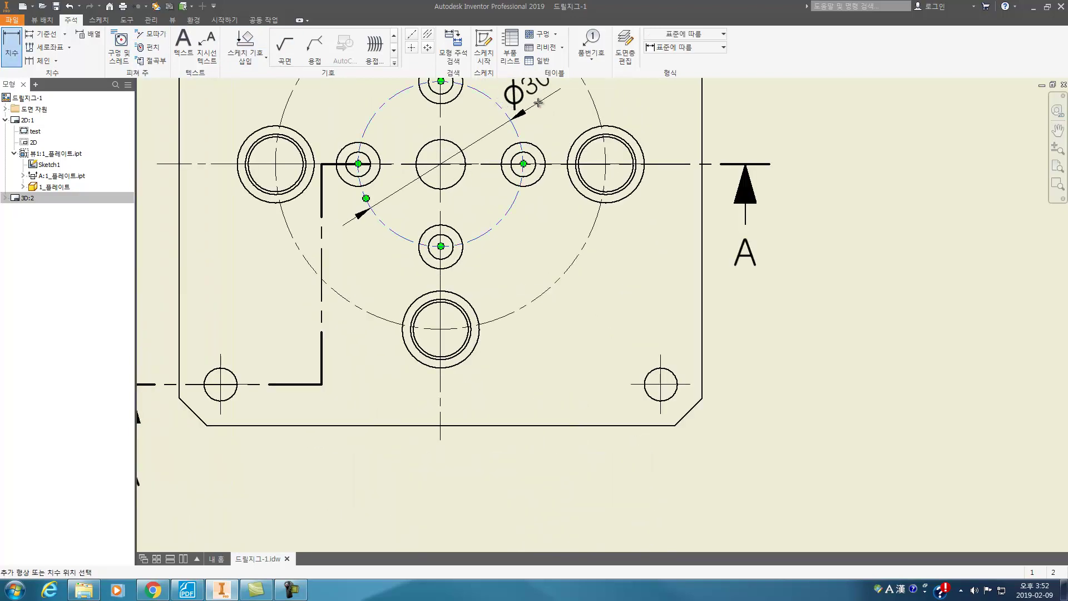
middle_click_drag(525, 99, 494, 201)
scroll(492, 199, "up", 3)
scroll(492, 198, "up", 1)
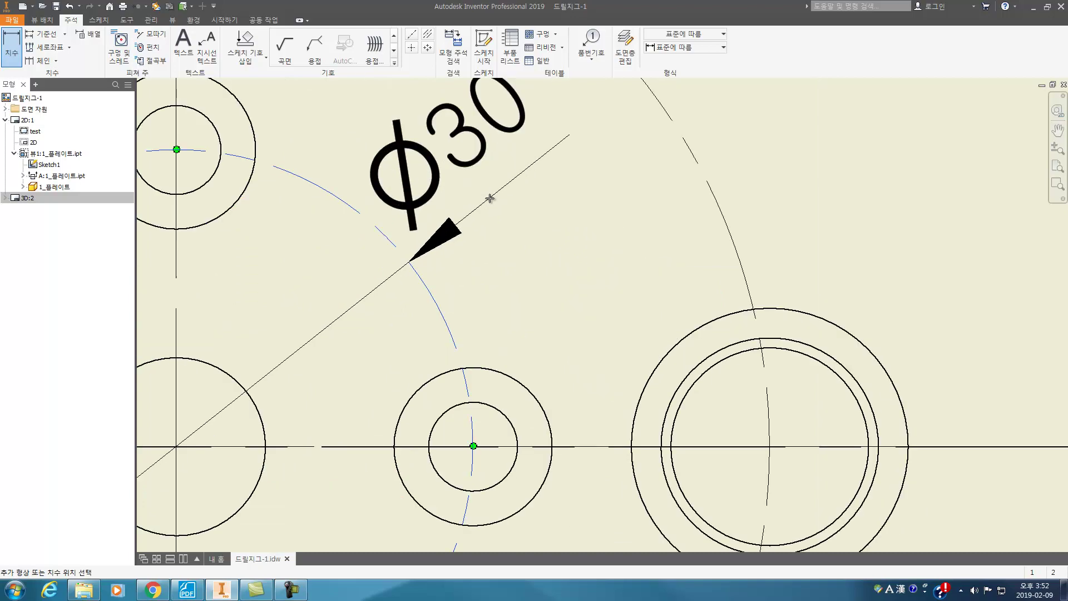
scroll(492, 199, "down", 3)
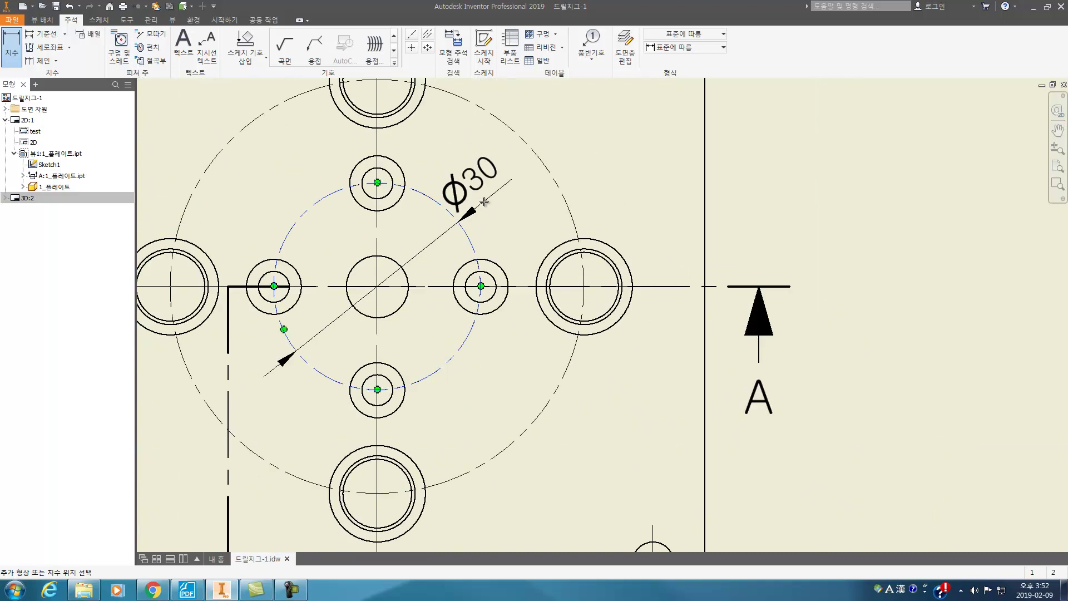
left_click(433, 252)
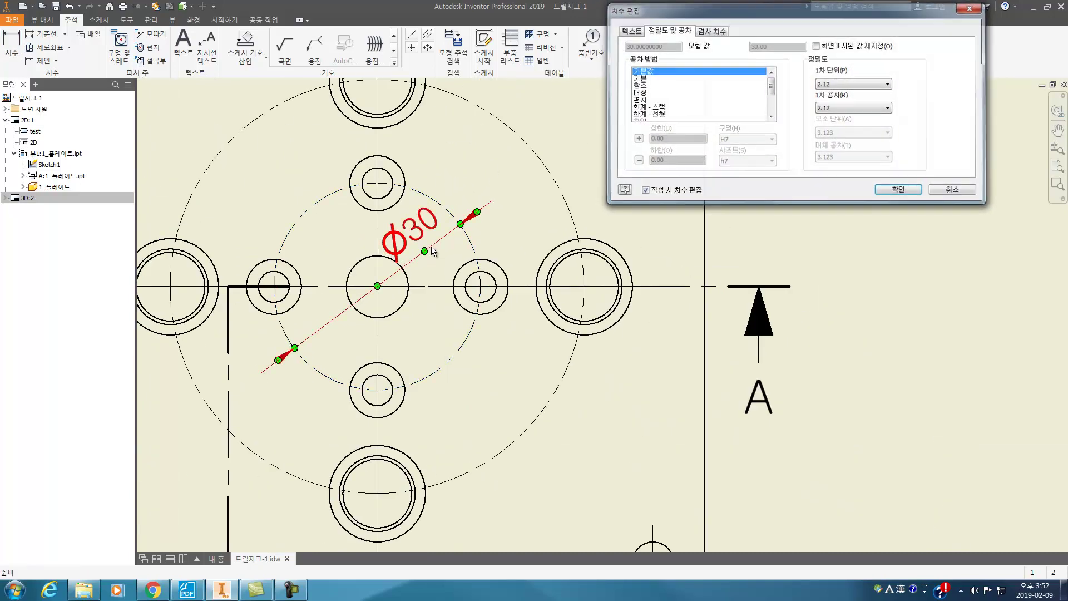
key("Return")
key("Escape")
Set the inner bolt circle's diameter dimension to show its arrowheads inside.
right_click(474, 231)
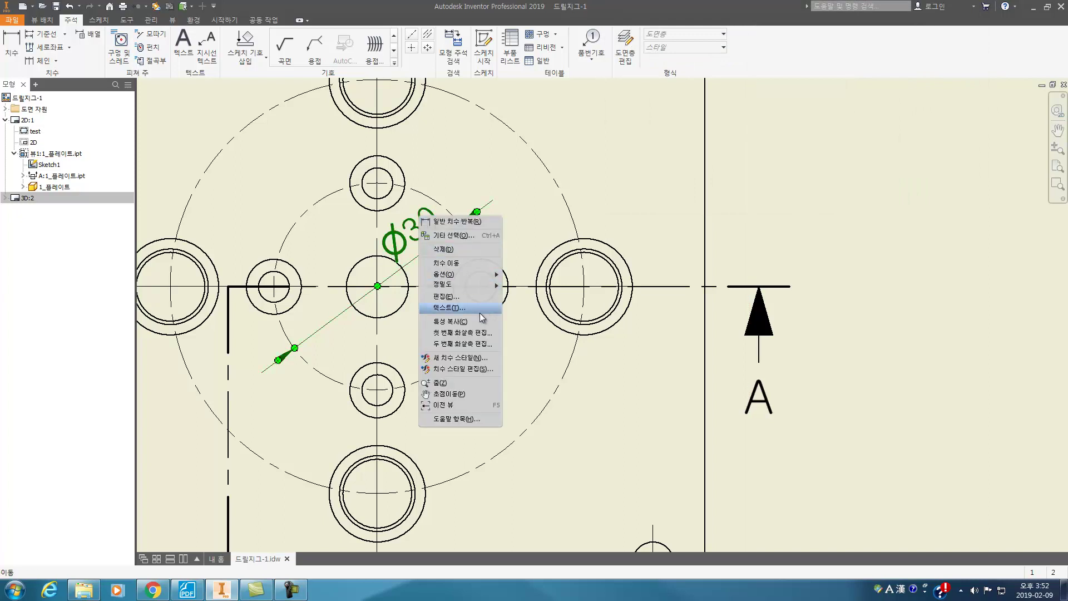
mouse_move(490, 274)
left_click(542, 284)
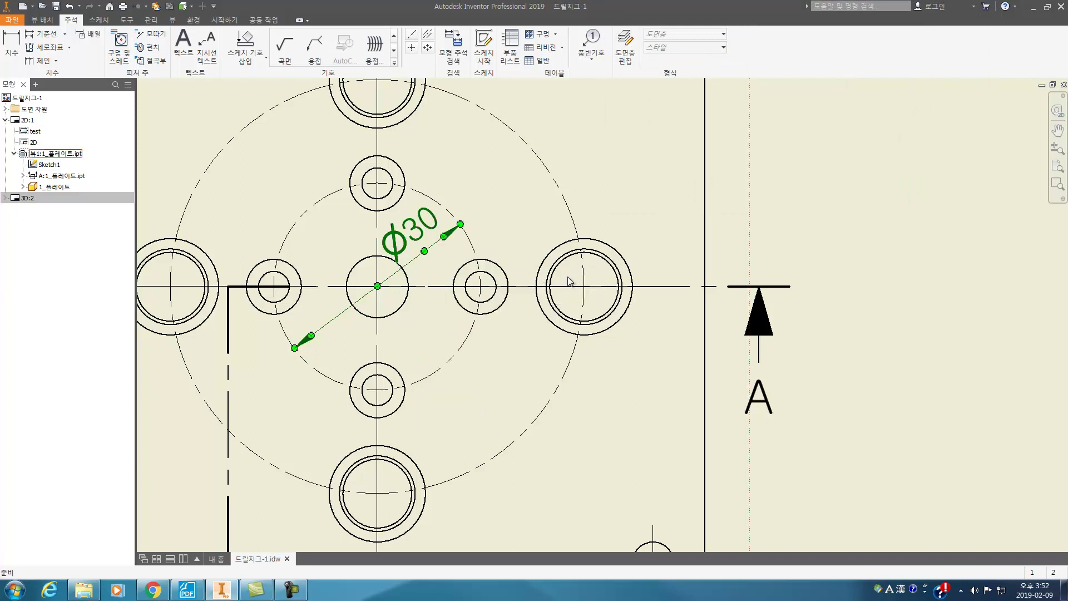
key("Escape")
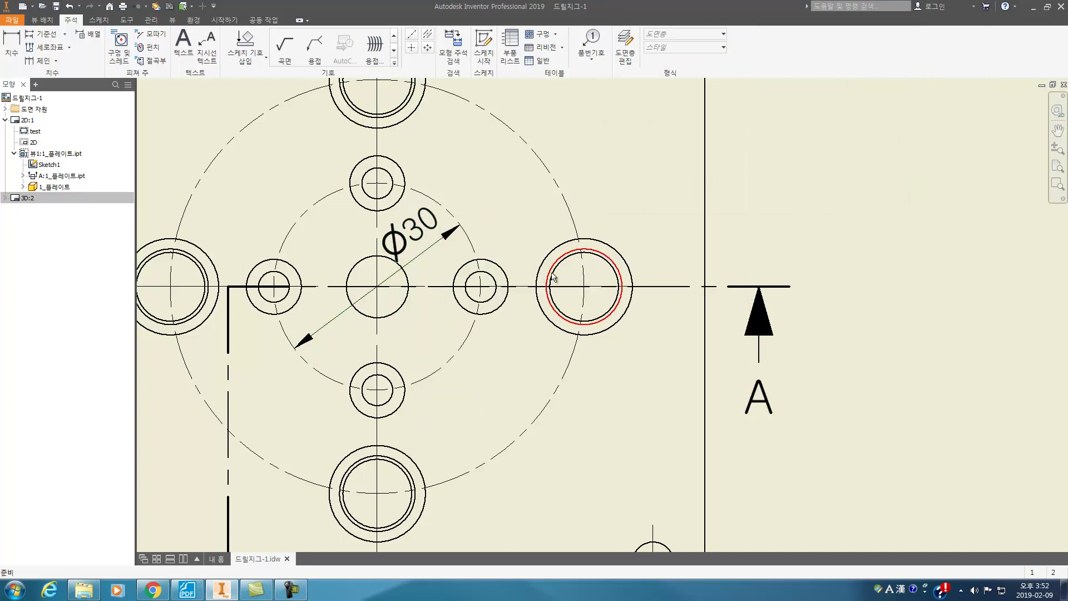
Dimension the diameter of the outer circle through the four bushing holes, placing the text inside the circle.
scroll(554, 276, "down", 3)
scroll(584, 212, "down", 4)
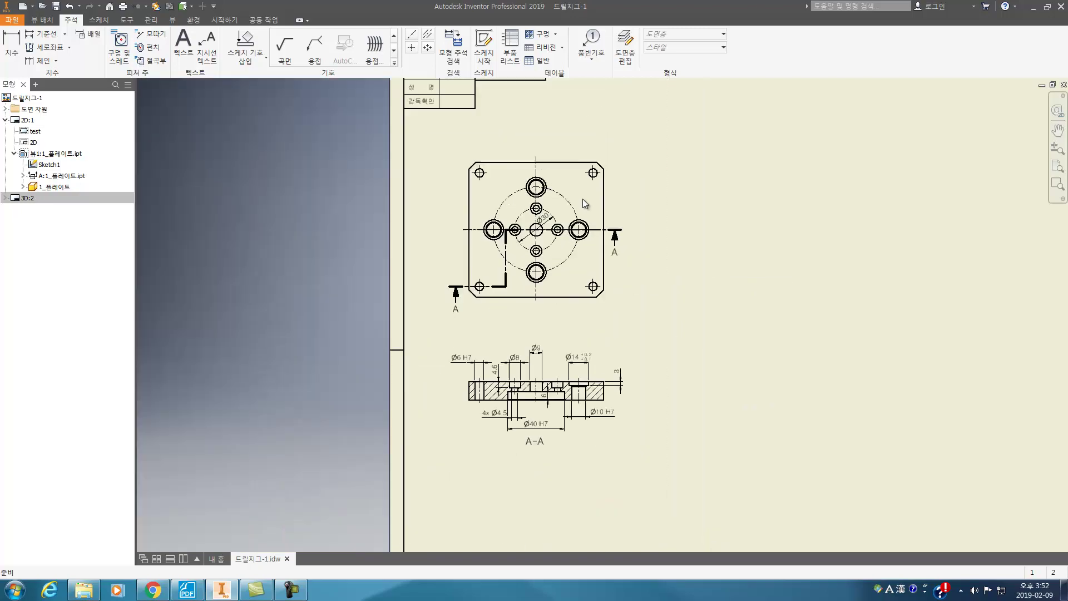
scroll(583, 198, "up", 2)
key("d")
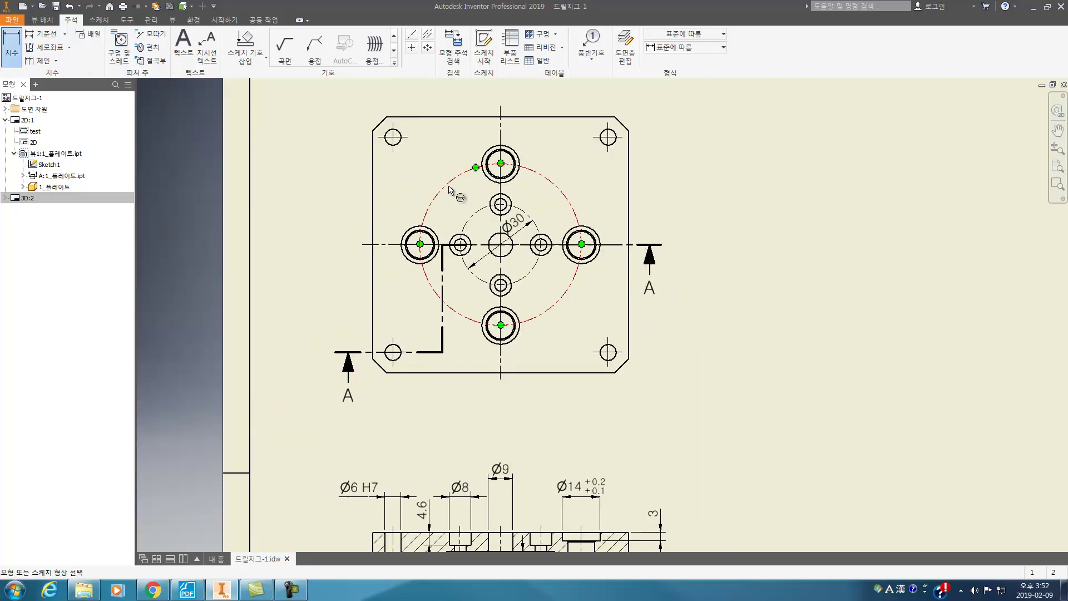
left_click(450, 189)
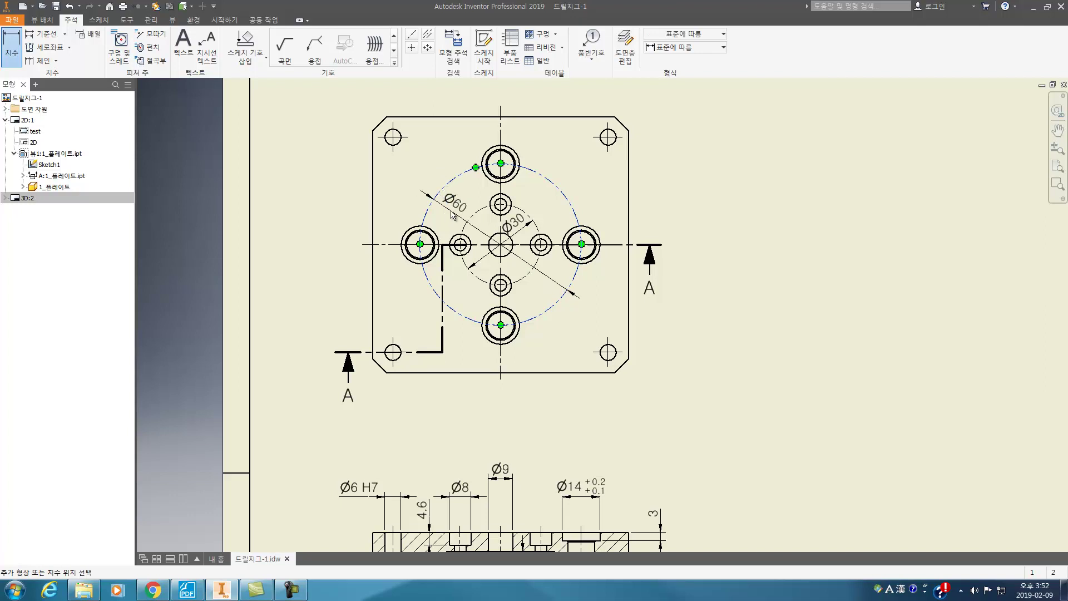
left_click(452, 216)
key("Escape")
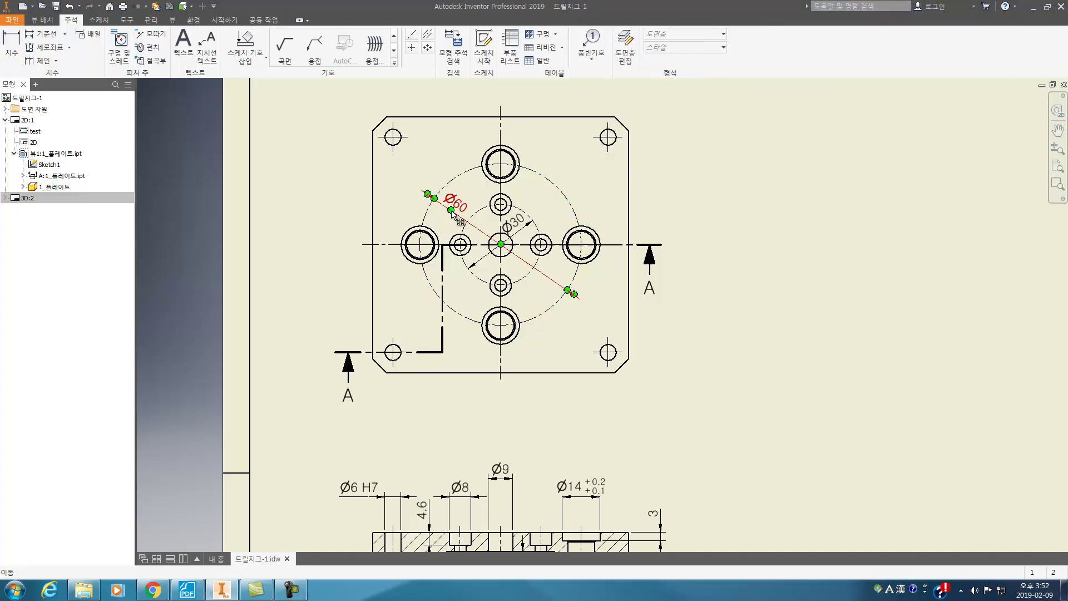
Set the outer bushing hole circle's diameter dimension to show its arrowheads inside.
right_click(451, 214)
mouse_move(488, 269)
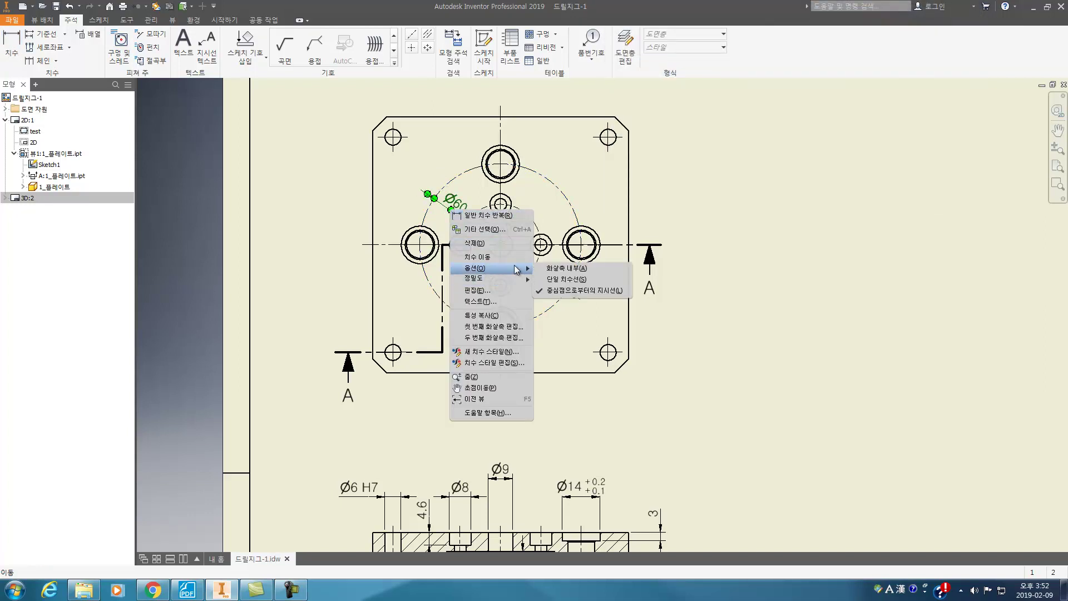
left_click(567, 268)
key("Escape")
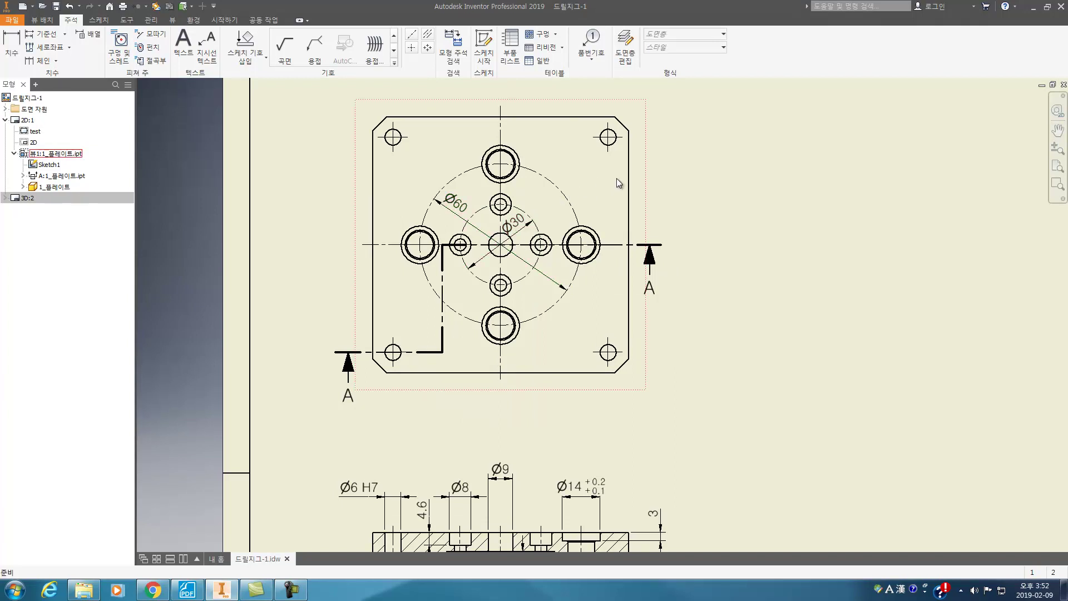
Dimension the vertical spacing between the two right-hand corner holes, placing it to the right of the plate.
key("d")
left_click(613, 141)
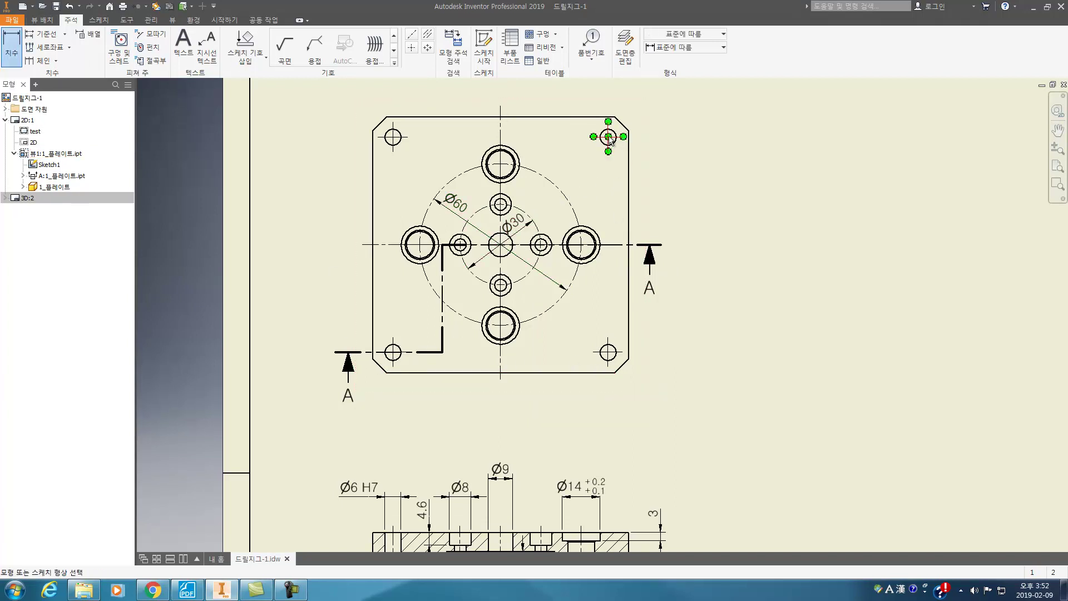
left_click(611, 352)
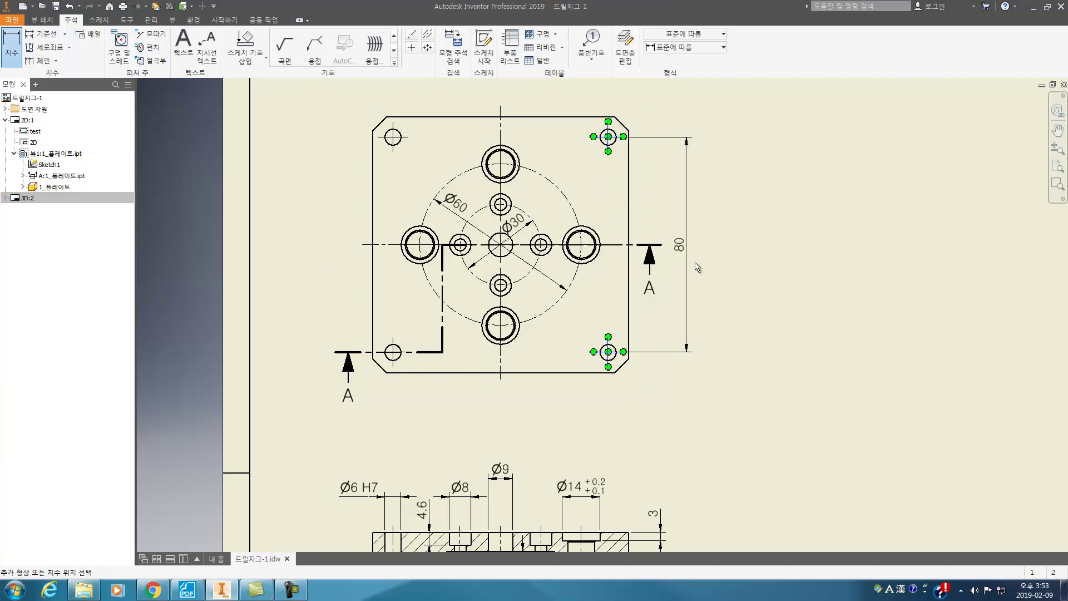
left_click(608, 260)
key("Return")
key("Escape")
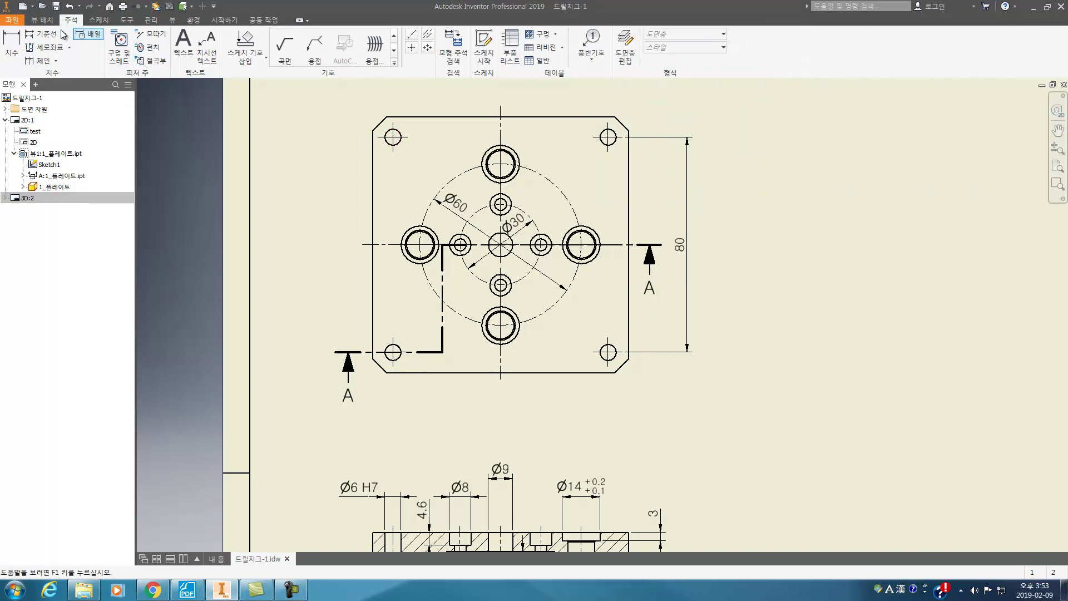
Dimension the horizontal spacing between the two lower corner holes, placing it below the plate.
left_click(12, 48)
left_click(393, 352)
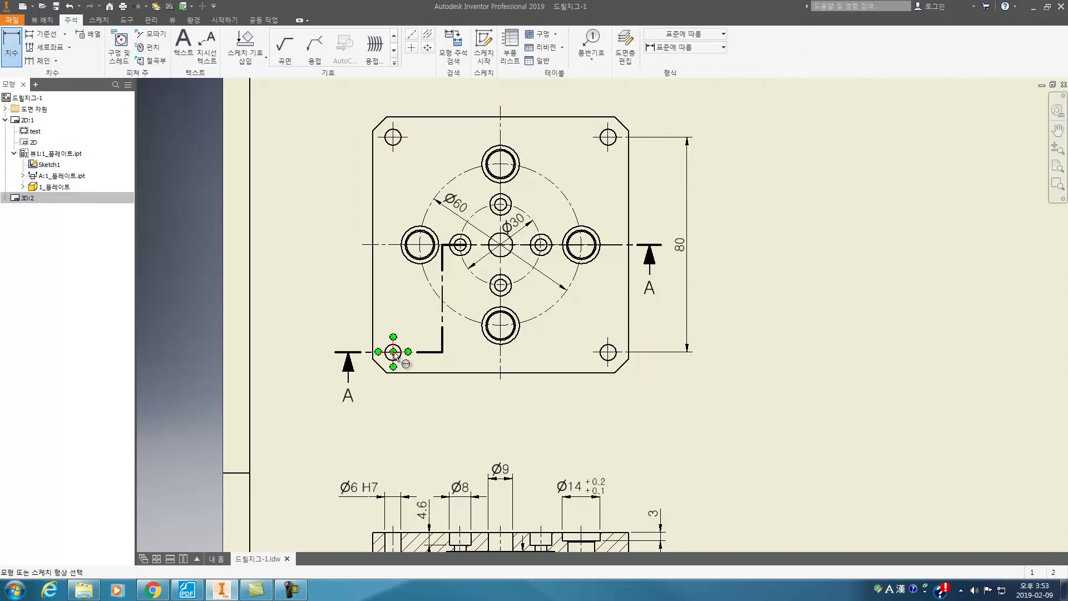
left_click(608, 358)
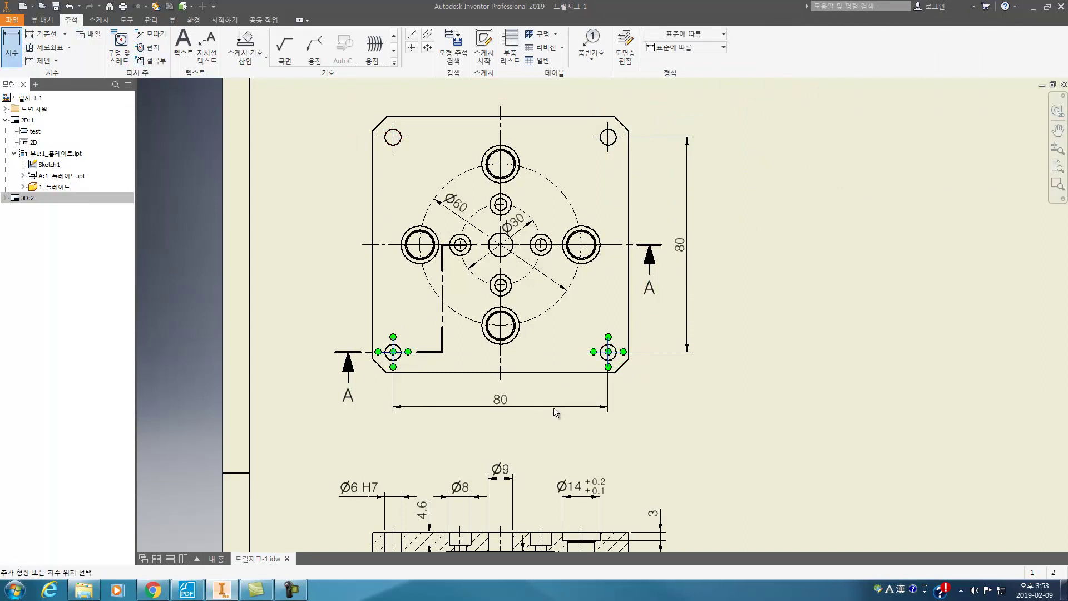
left_click(555, 409)
key("Return")
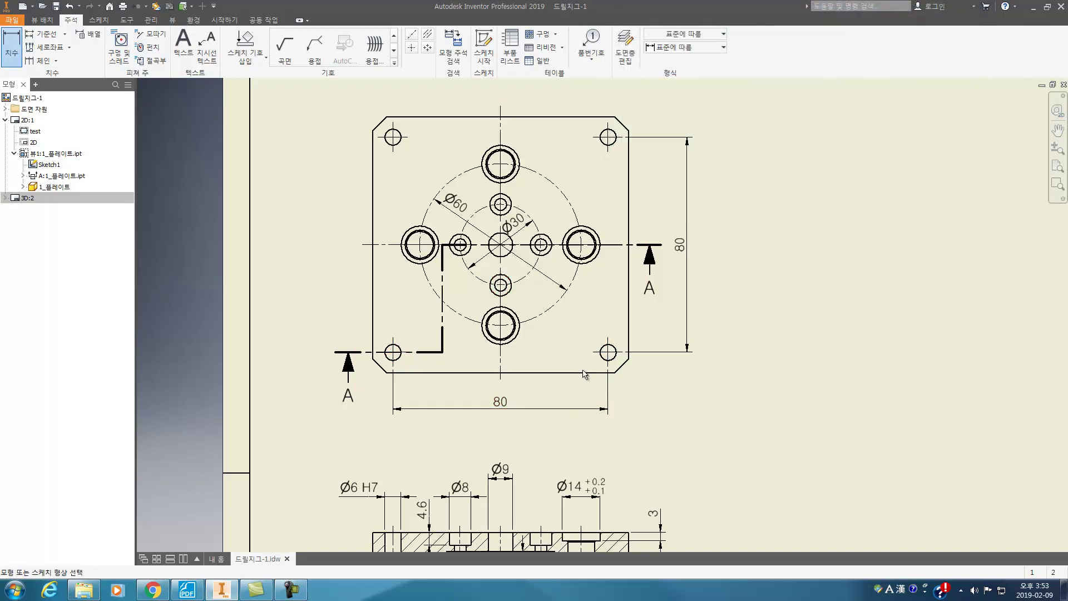
Dimension the plate's overall height in the base view, placing it outside the vertical hole-spacing dimension.
left_click(584, 373)
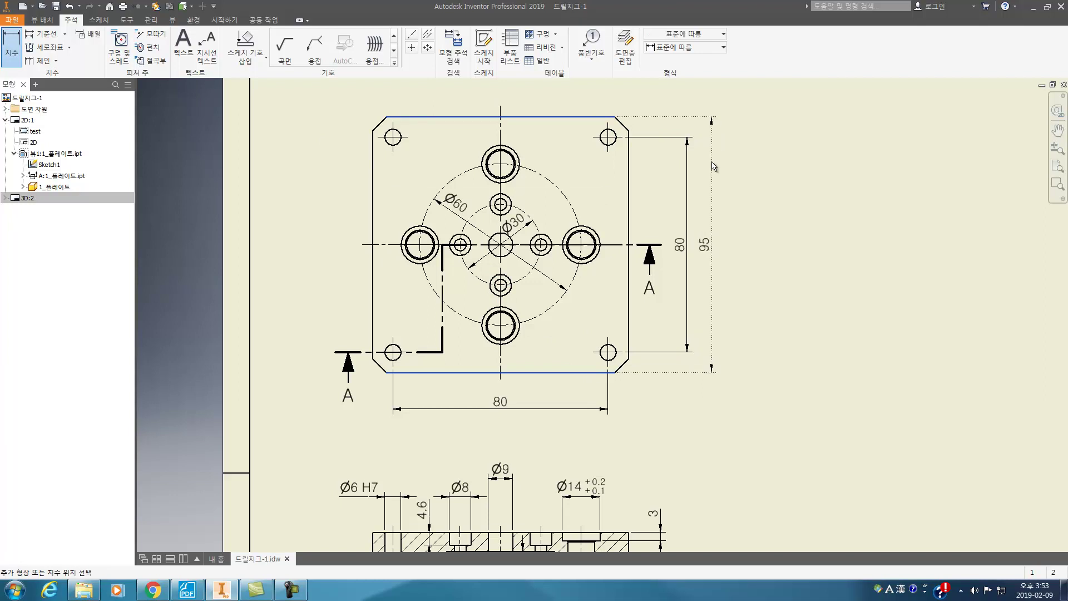
left_click(701, 271)
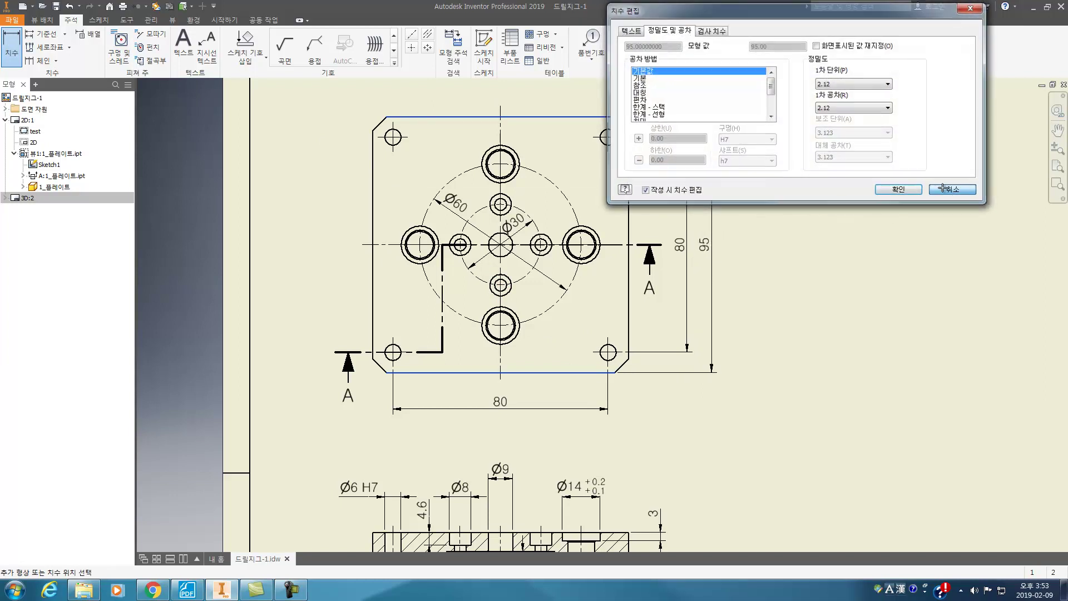
left_click(942, 189)
left_click(12, 49)
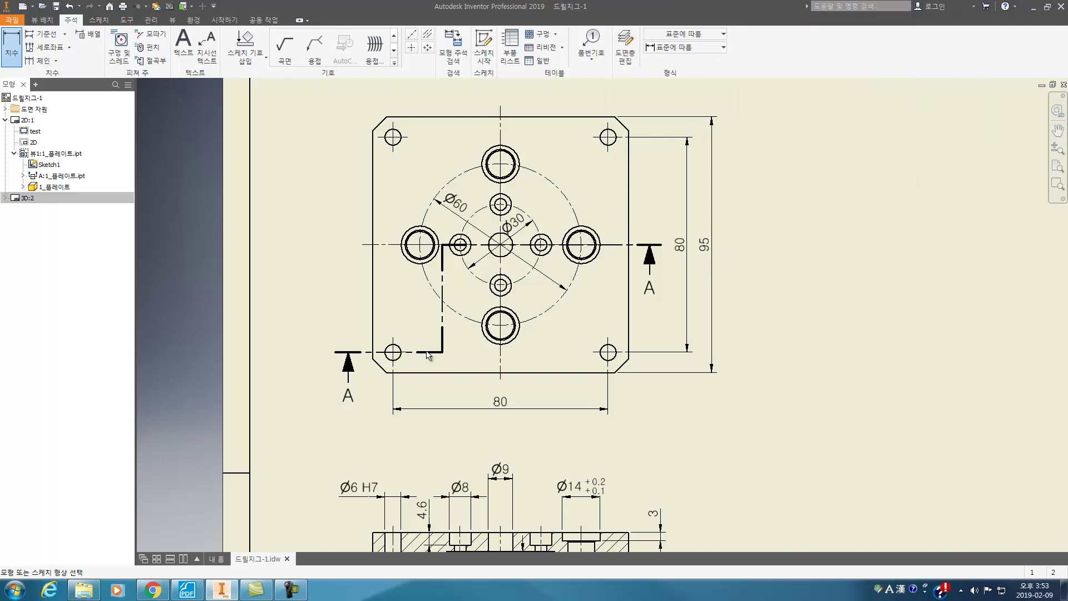
left_click(373, 321)
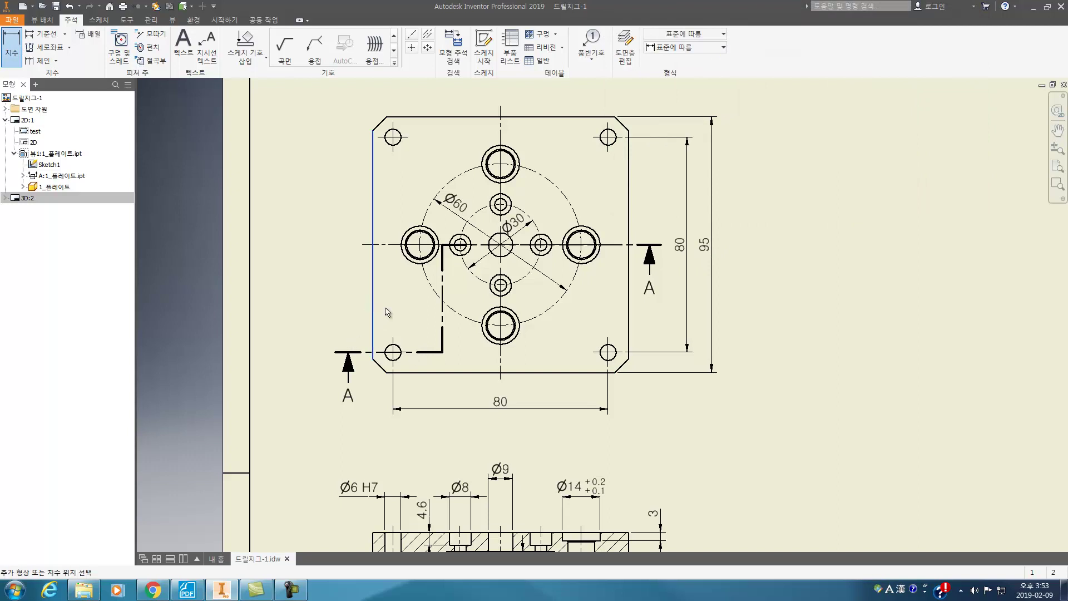
left_click(629, 328)
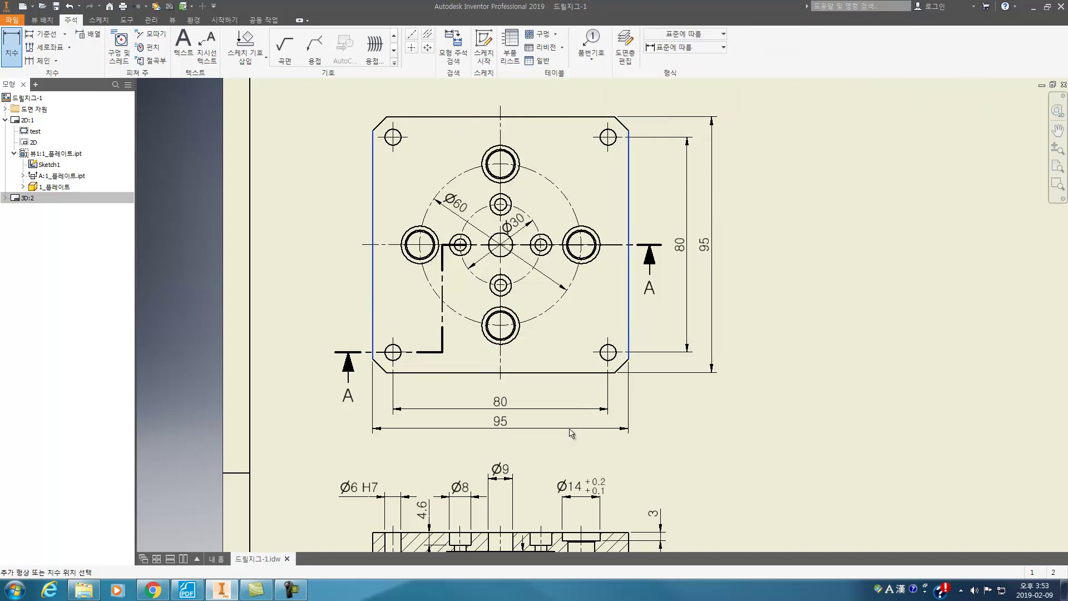
key("Escape")
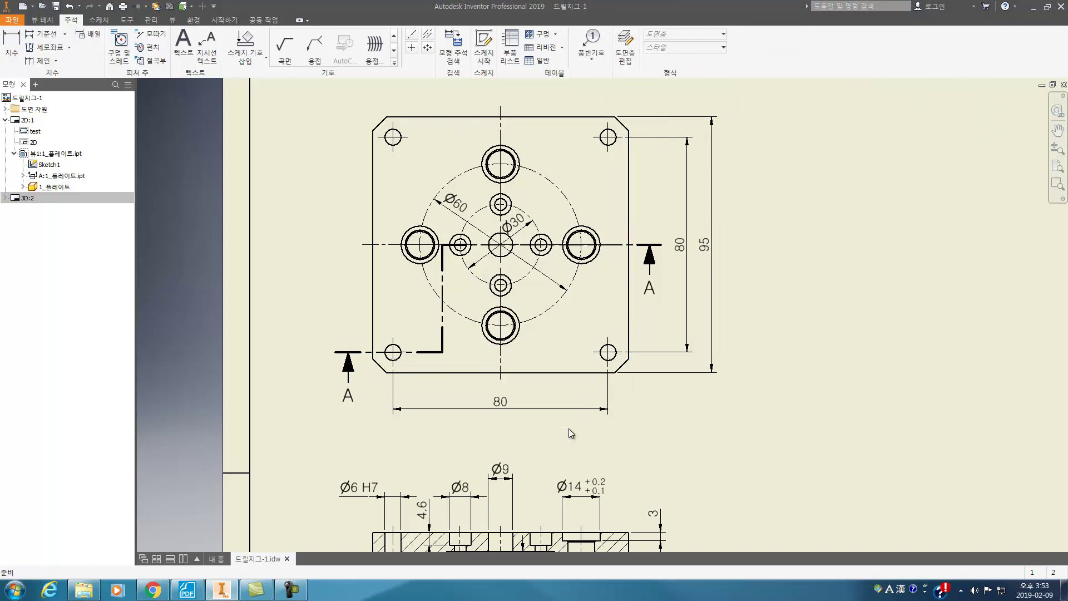
Add a square symbol in front of the value of the plate's overall height dimension.
double_click(704, 252)
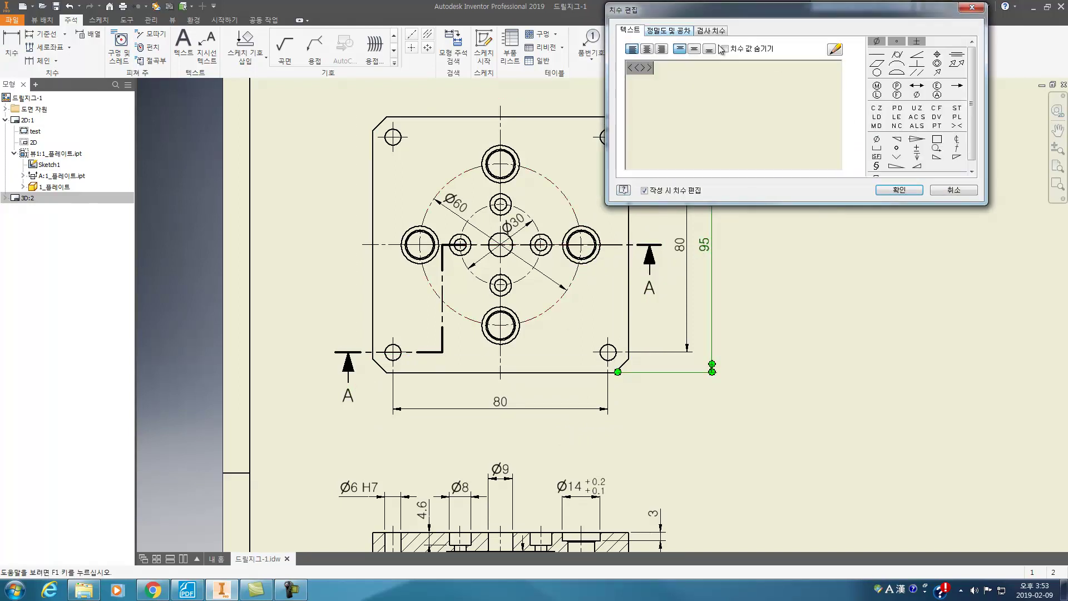
left_click(937, 139)
scroll(716, 234, "up", 5)
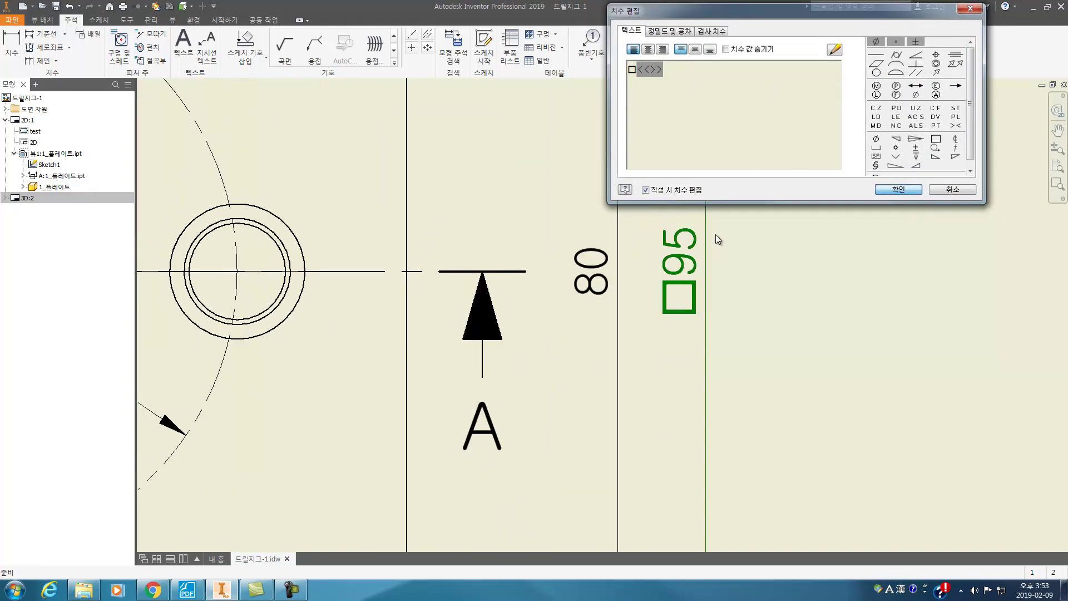
left_click(899, 189)
scroll(722, 259, "down", 5)
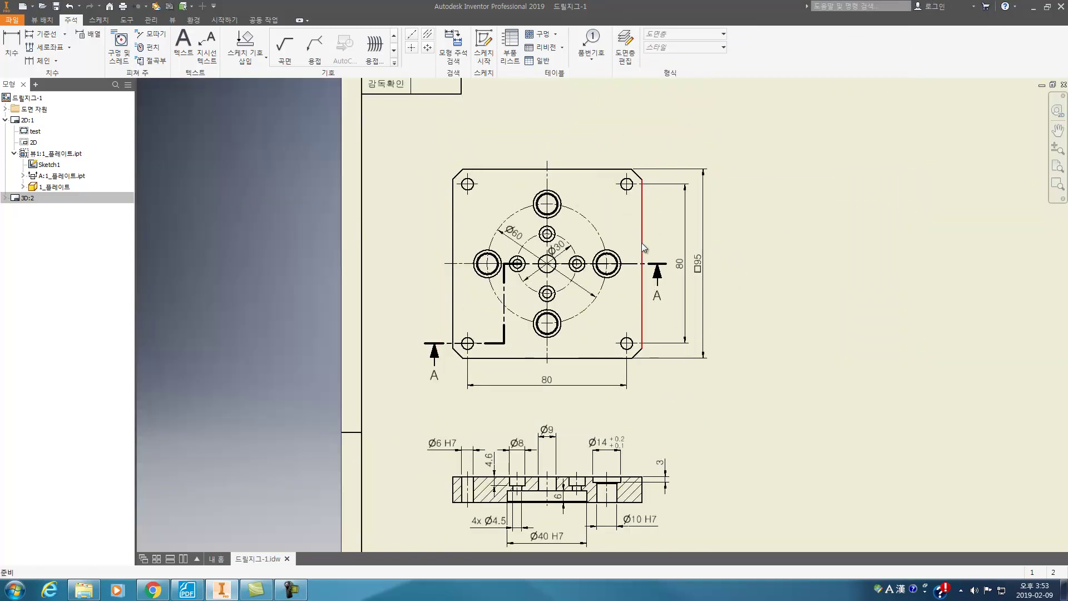
Dimension the width of the plate's lower-right corner chamfer below the view and append "x45°" to its text.
scroll(631, 295, "up", 3)
middle_click_drag(633, 298, 647, 234)
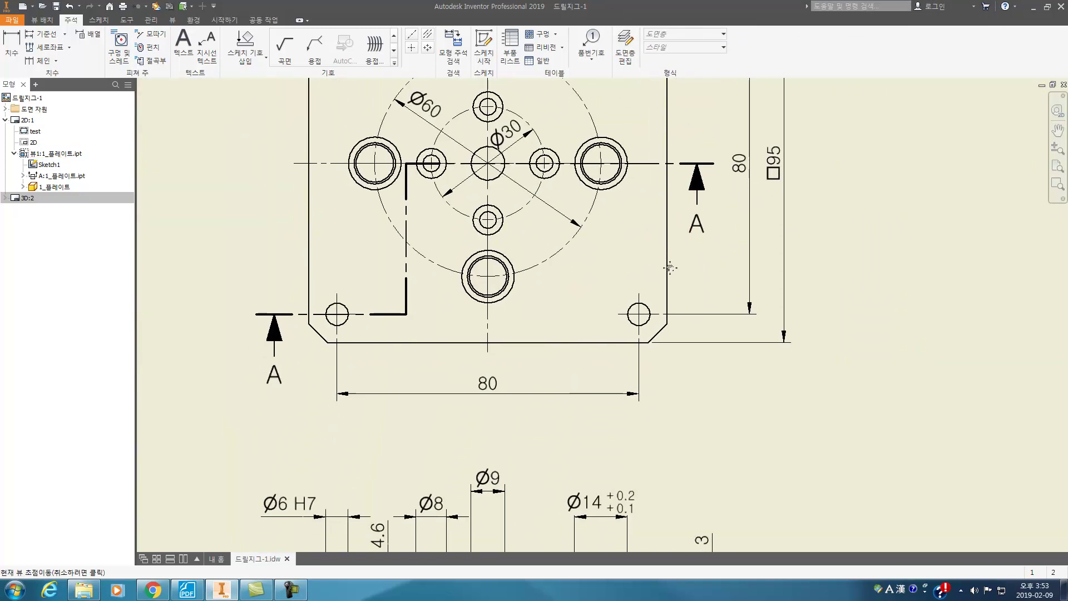
left_click(6, 47)
left_click(653, 347)
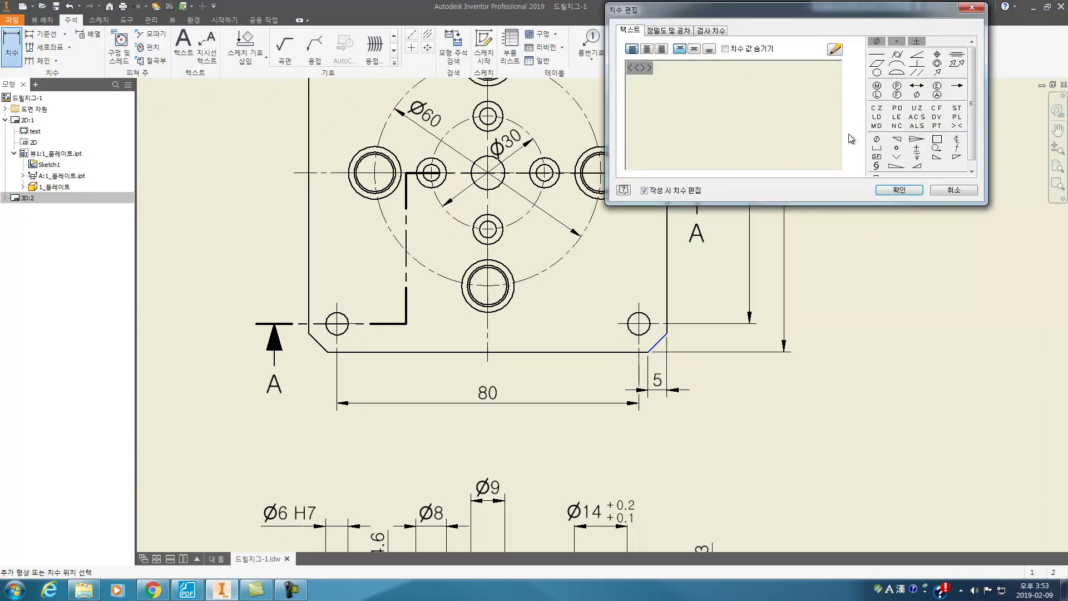
left_click(669, 30)
left_click(631, 31)
type("x45")
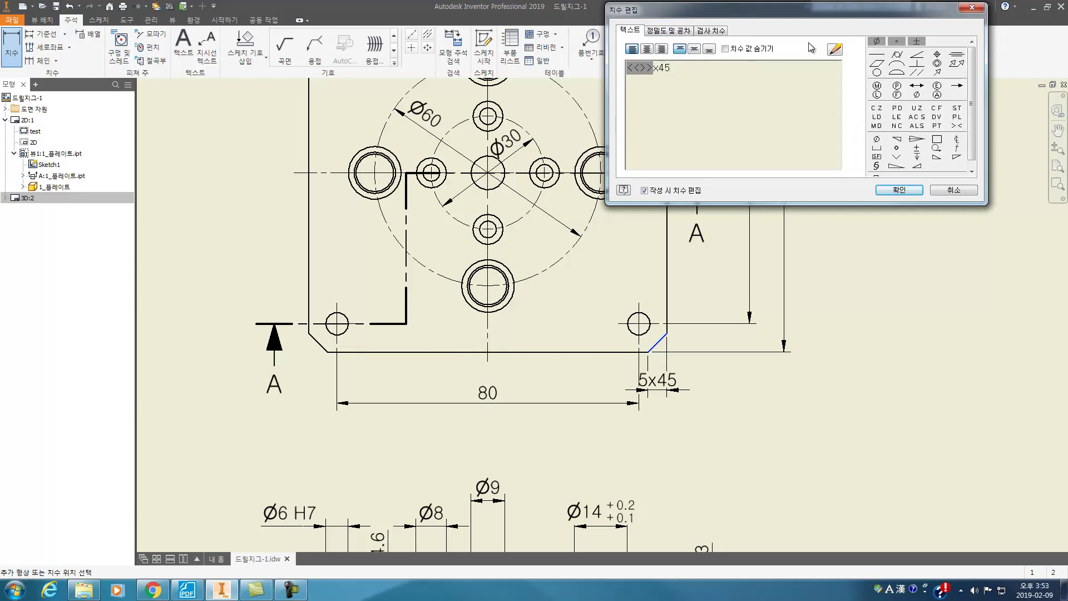
left_click(897, 41)
left_click(916, 189)
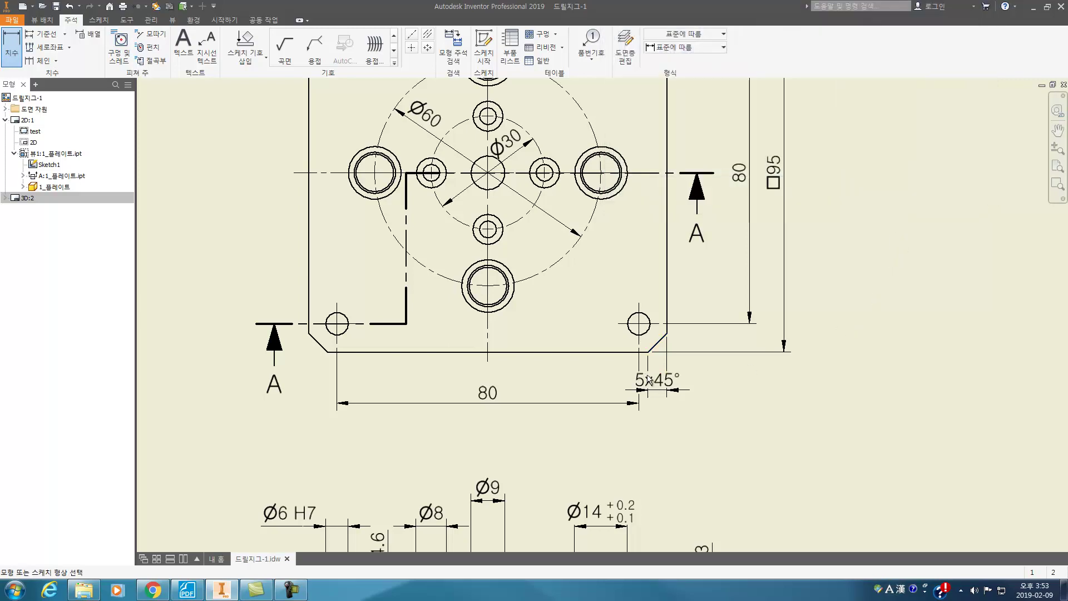
double_click(674, 382)
key("Escape")
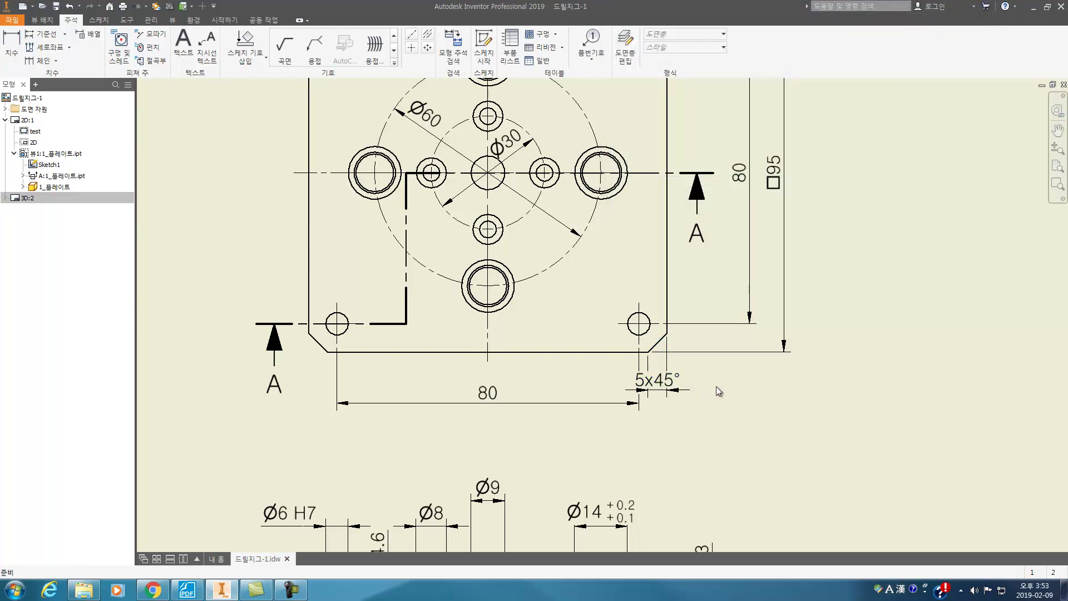
Shift the chamfer dimension's text to the right of its arrows and lower the horizontal hole-spacing dimension slightly.
scroll(661, 397, "up", 1)
scroll(662, 397, "up", 1)
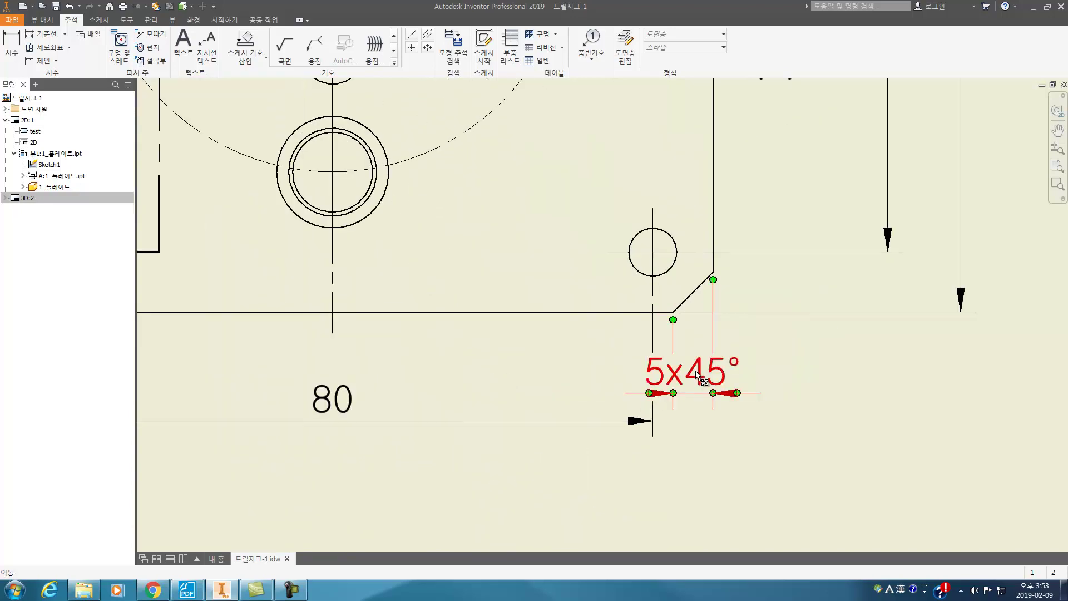
left_click_drag(700, 379, 793, 405)
scroll(793, 404, "down", 3)
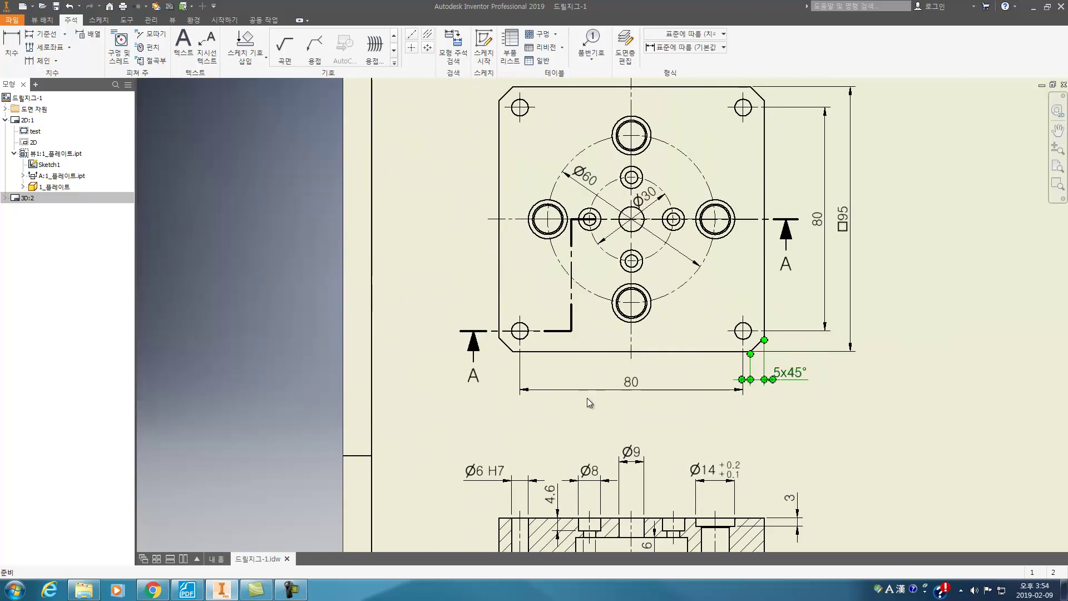
left_click_drag(633, 395, 634, 407)
scroll(756, 205, "down", 4)
Dimension the plate's thickness at the right end of section A-A, aligning it with the vertical hole-spacing dimension above.
scroll(757, 211, "up", 5)
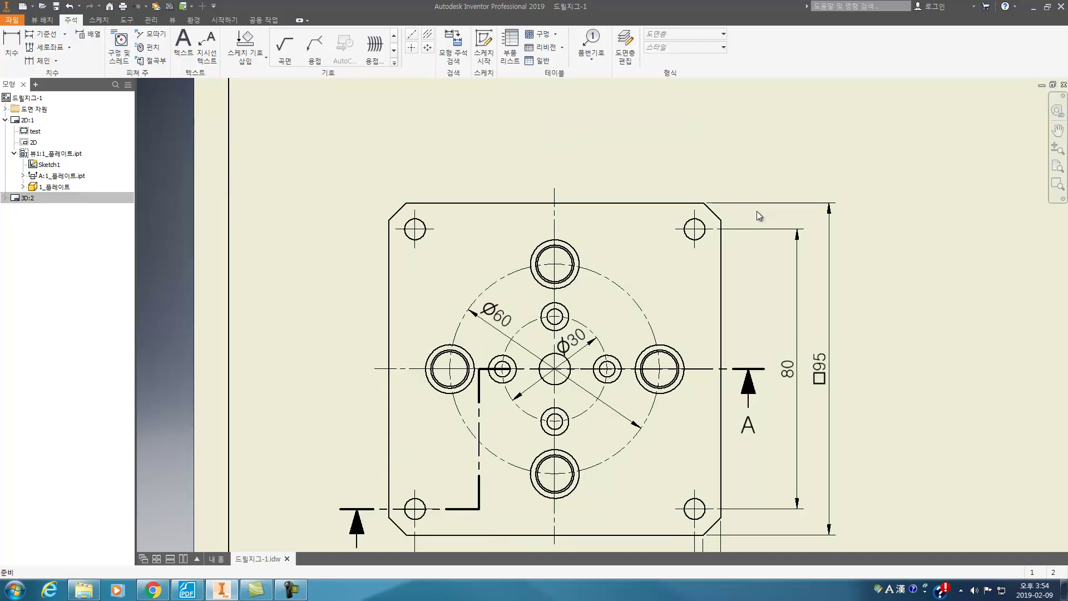
scroll(757, 212, "down", 5)
scroll(763, 400, "up", 5)
key("d")
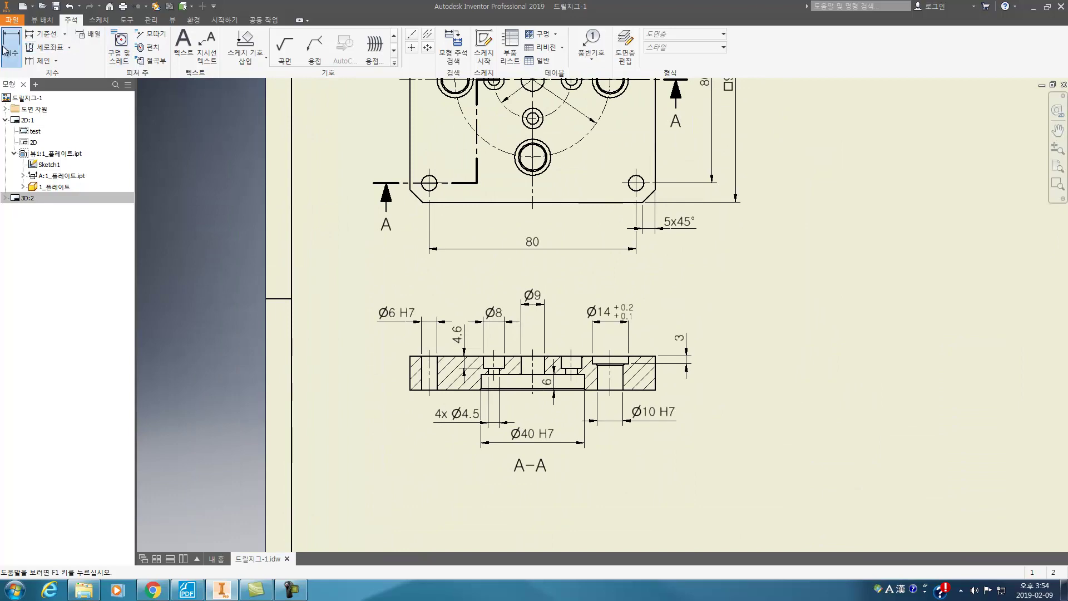
scroll(662, 375, "up", 3)
left_click(676, 372)
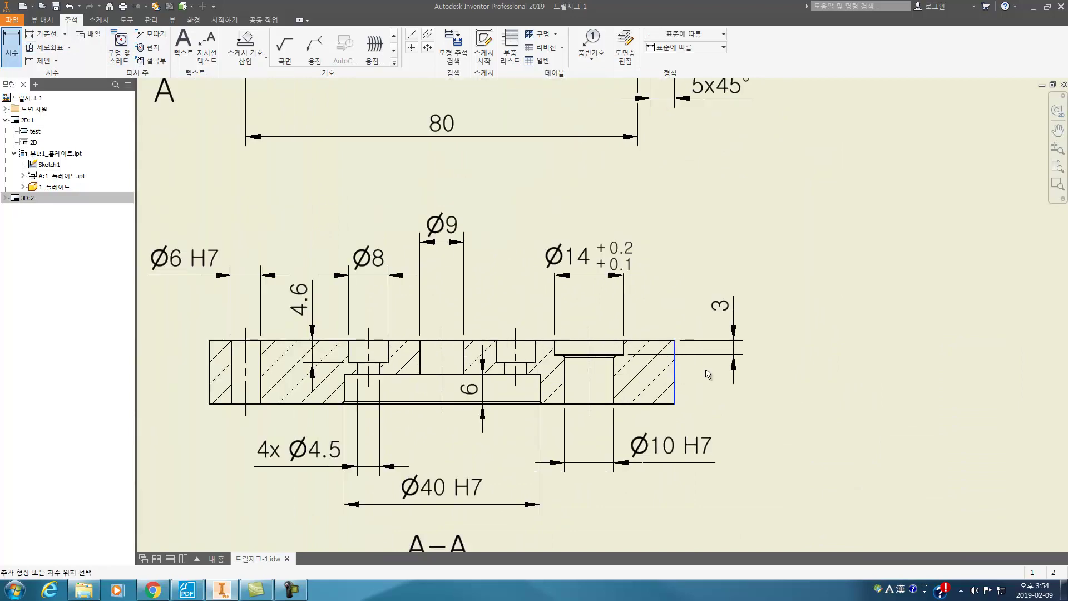
scroll(753, 345, "down", 3)
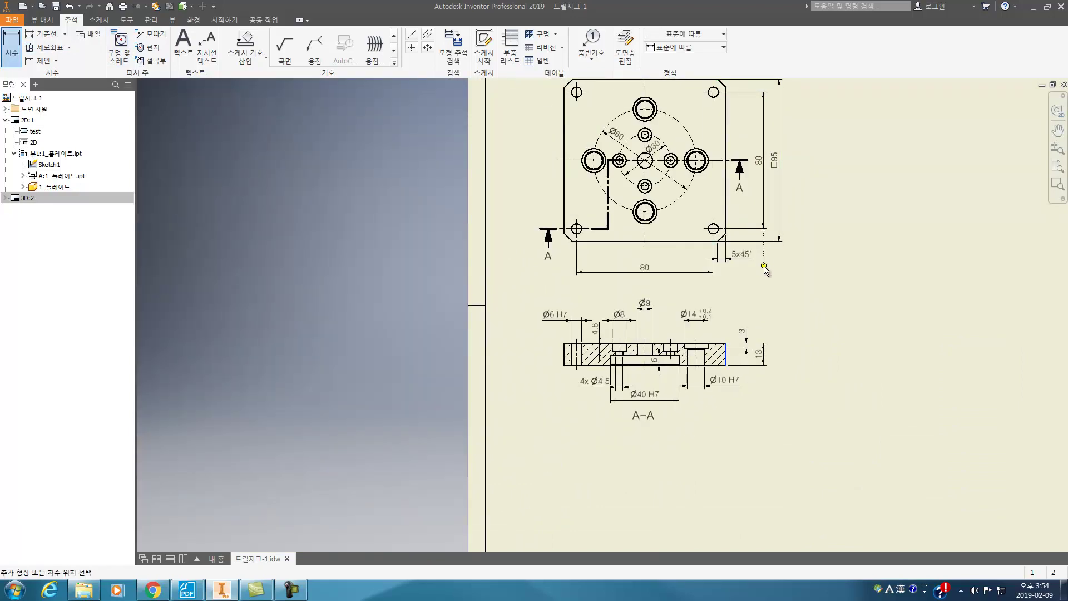
left_click(764, 266)
key("Escape")
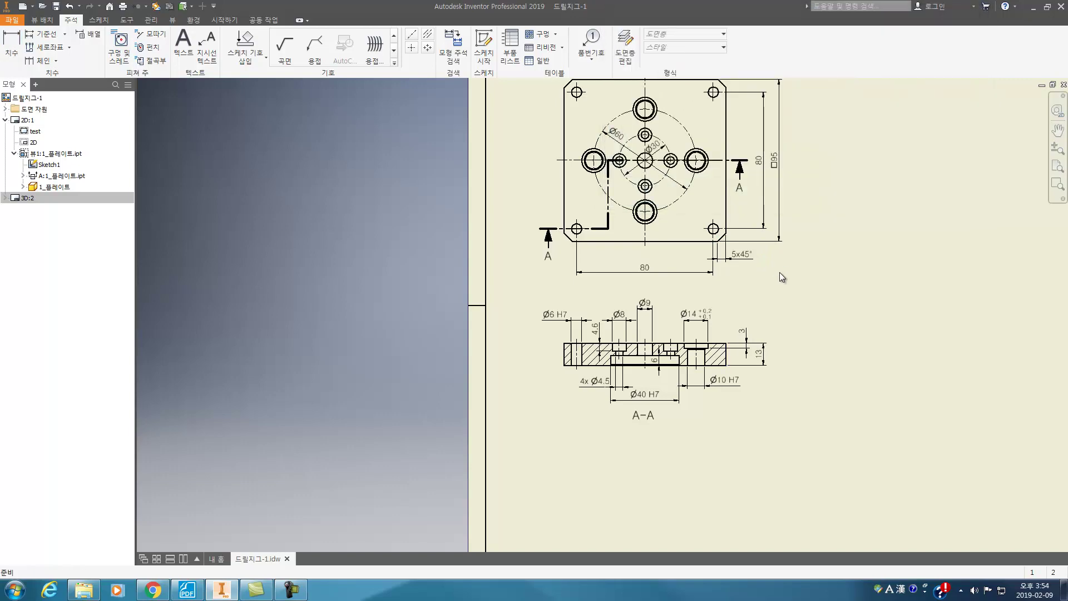
Switch to the drill jig PDF in Foxit PhantomPDF and examine the assembly section and the workpiece's dimensions.
scroll(683, 158, "up", 3)
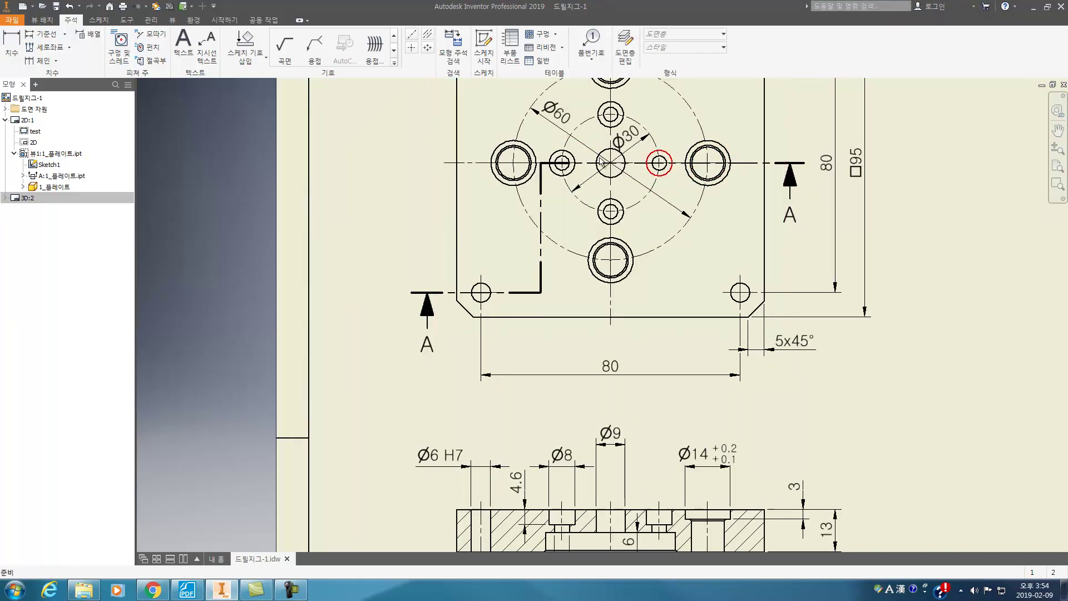
middle_click_drag(665, 161, 653, 198)
left_click(187, 590)
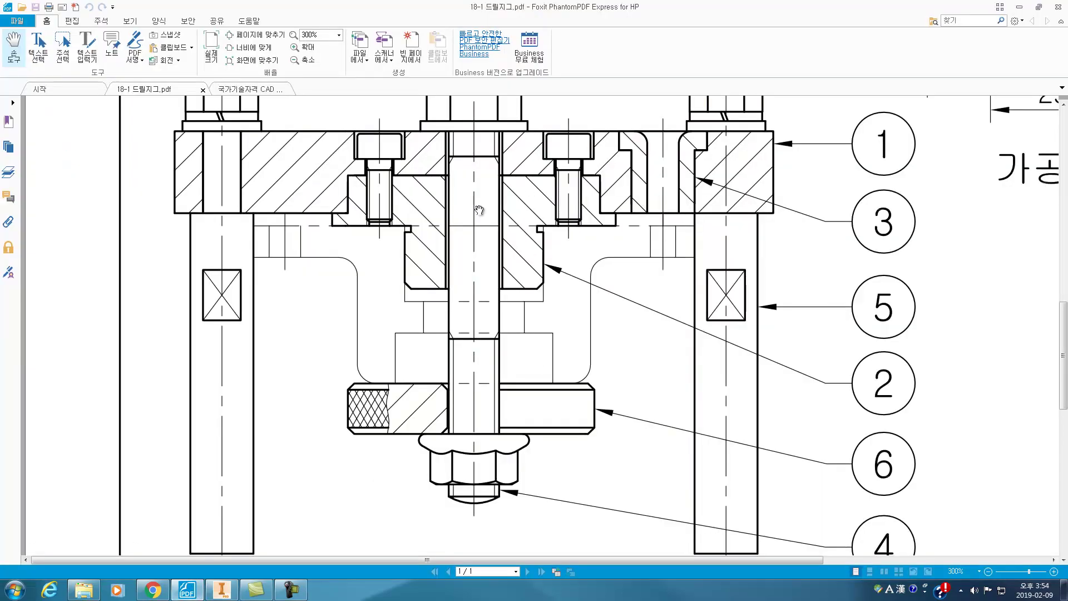
middle_click(500, 238)
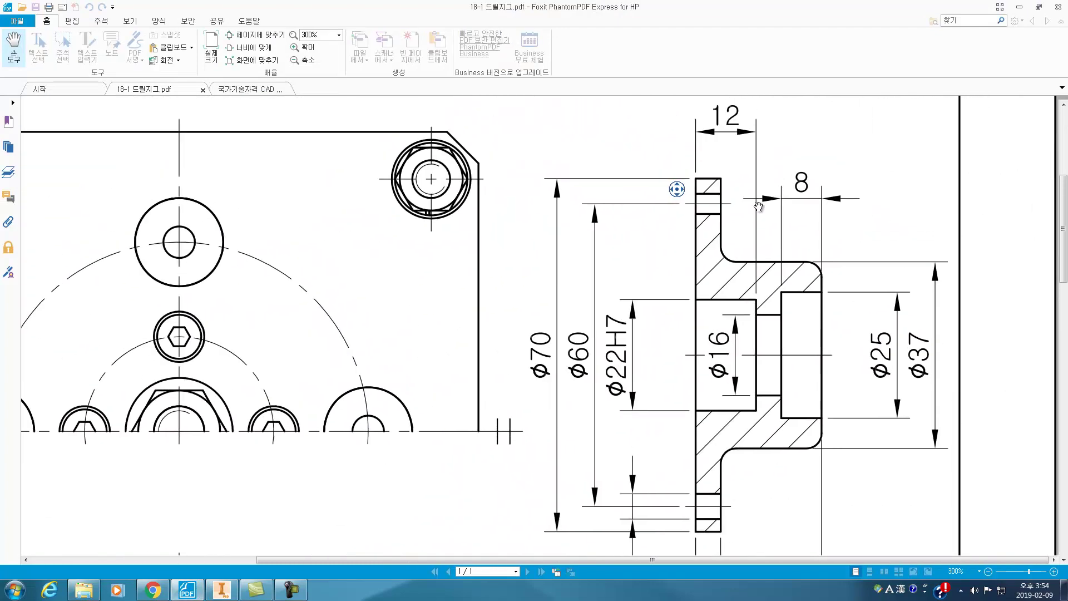
middle_click(755, 213)
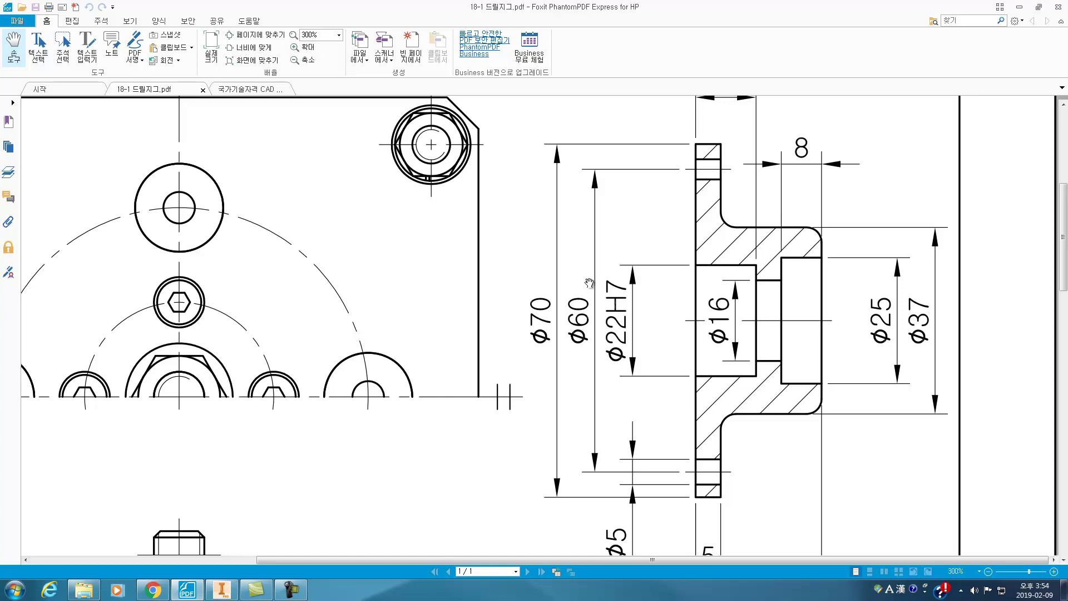
scroll(626, 258, "down", 3)
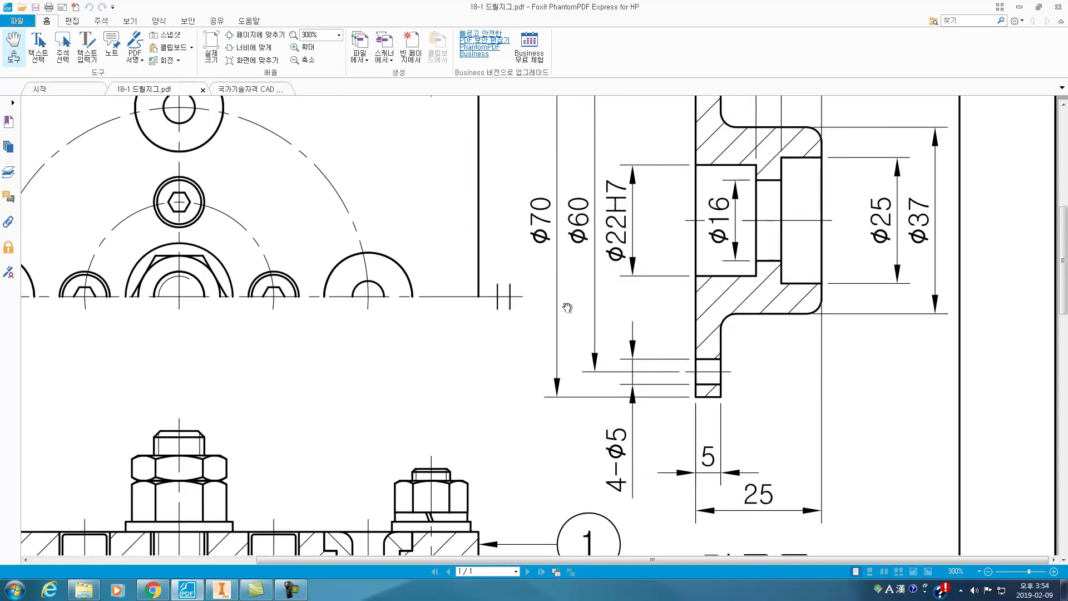
scroll(626, 212, "up", 4)
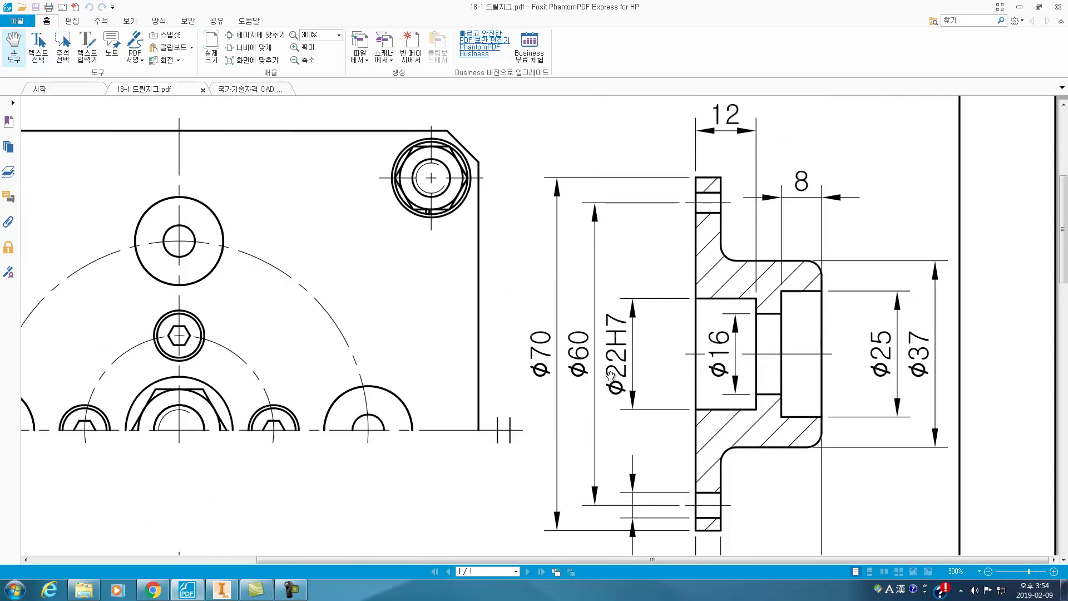
scroll(629, 267, "down", 8)
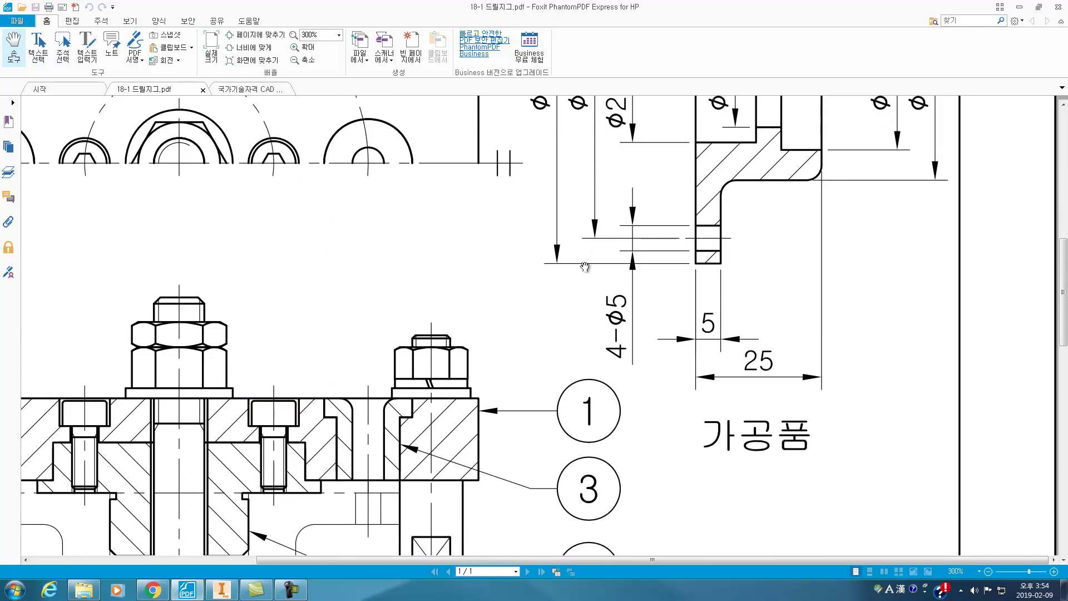
mouse_move(651, 301)
middle_mouse_down()
mouse_move(545, 338)
mouse_move(555, 320)
middle_mouse_up()
scroll(554, 317, "up", 2)
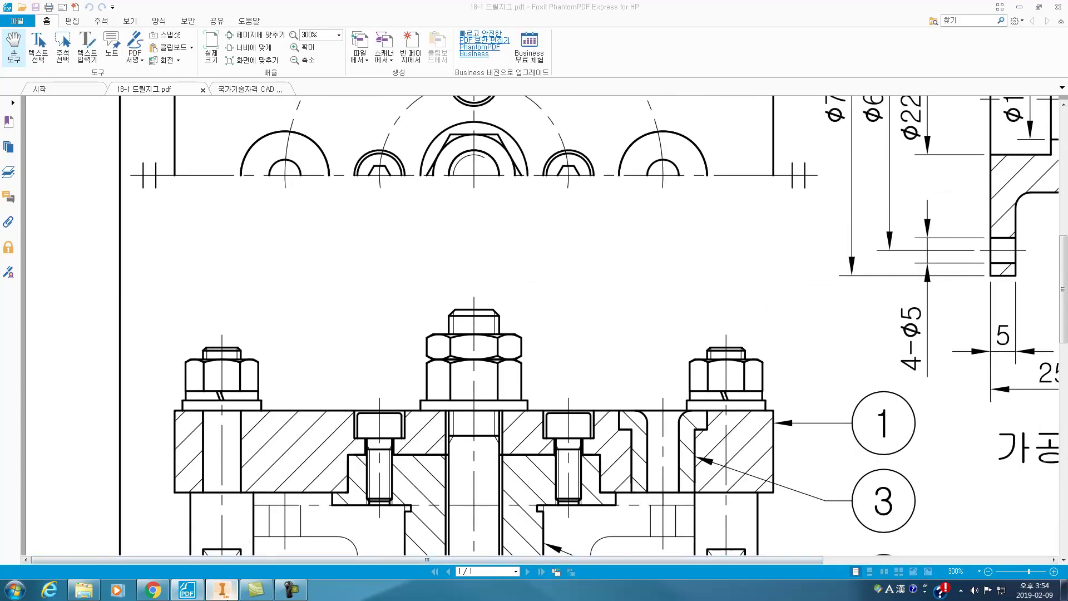
Compare the plate's bushing hole circle in the Inventor drawing with the workpiece's hole circle in the reference PDF.
left_click(222, 590)
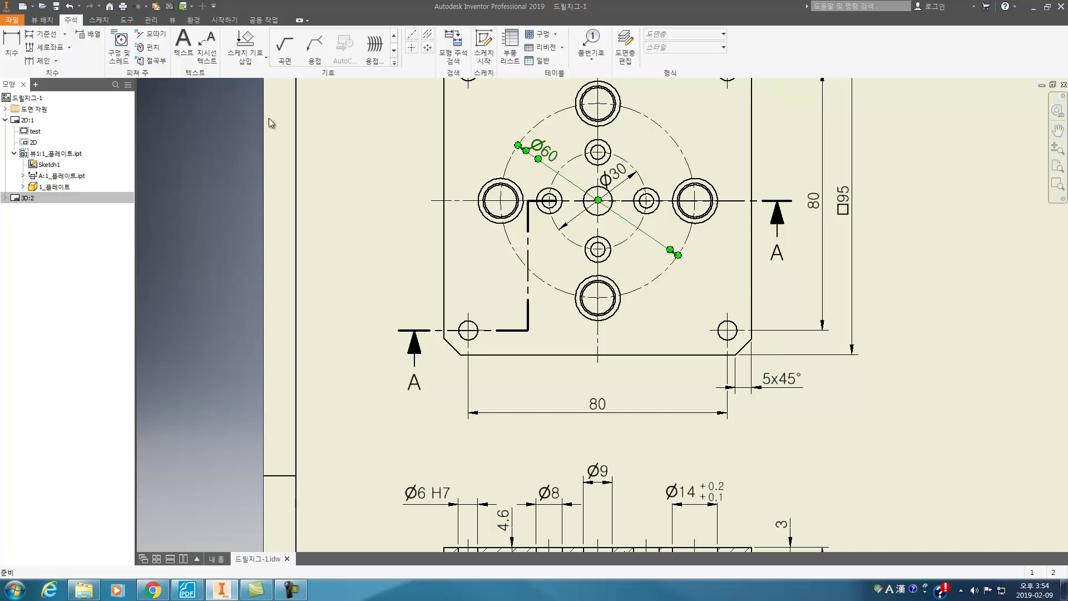
left_click(190, 596)
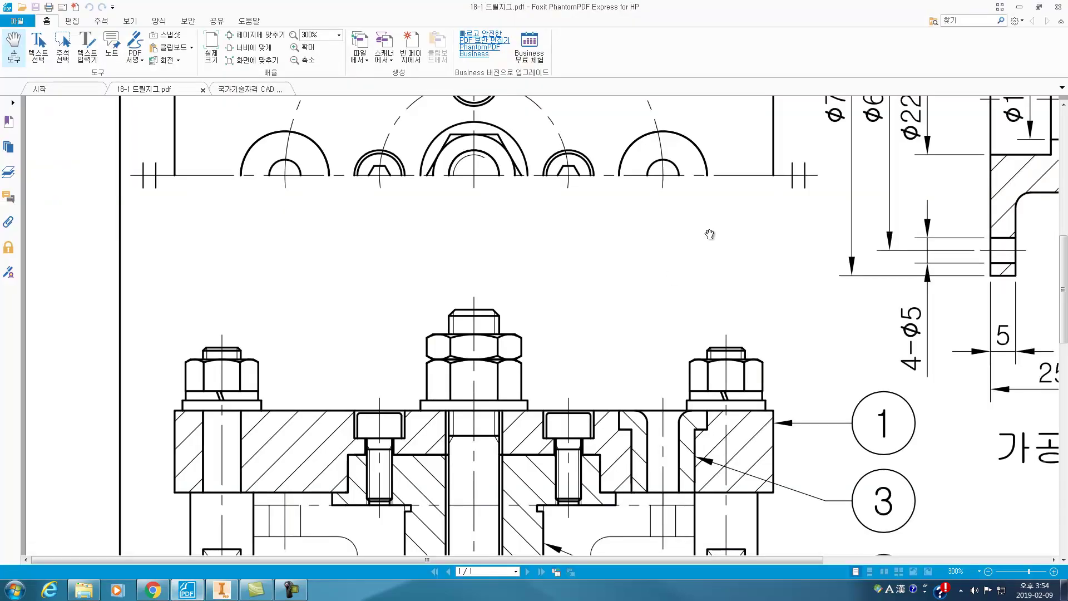
mouse_move(734, 235)
middle_mouse_down()
mouse_move(742, 205)
mouse_move(712, 207)
mouse_move(504, 146)
mouse_move(625, 184)
mouse_move(334, 505)
middle_mouse_up()
left_click(222, 590)
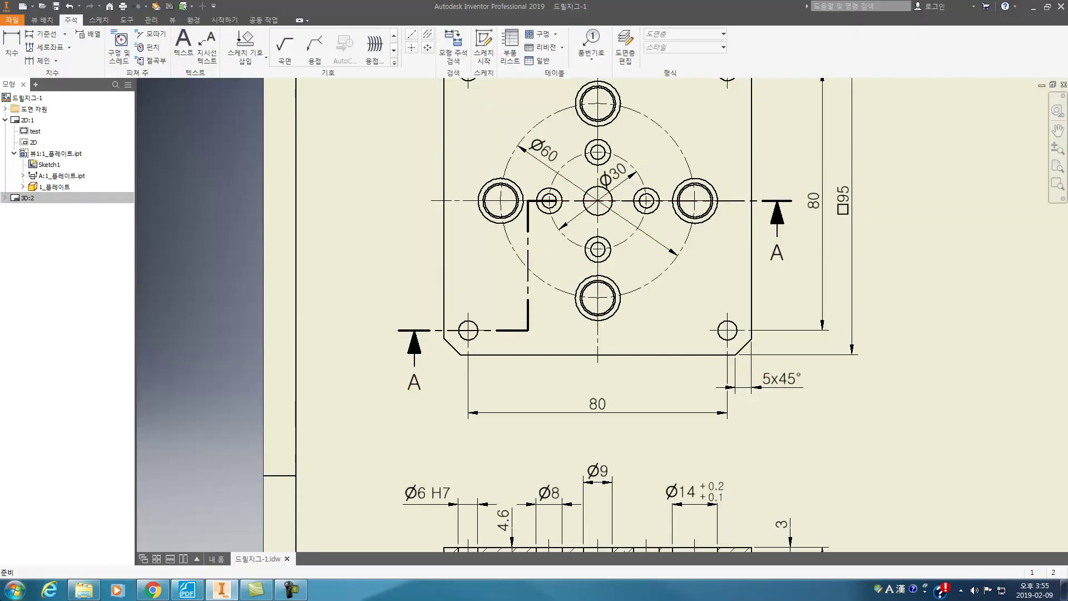
left_click(190, 593)
middle_click_drag(710, 363, 820, 333)
scroll(741, 354, "down", 5)
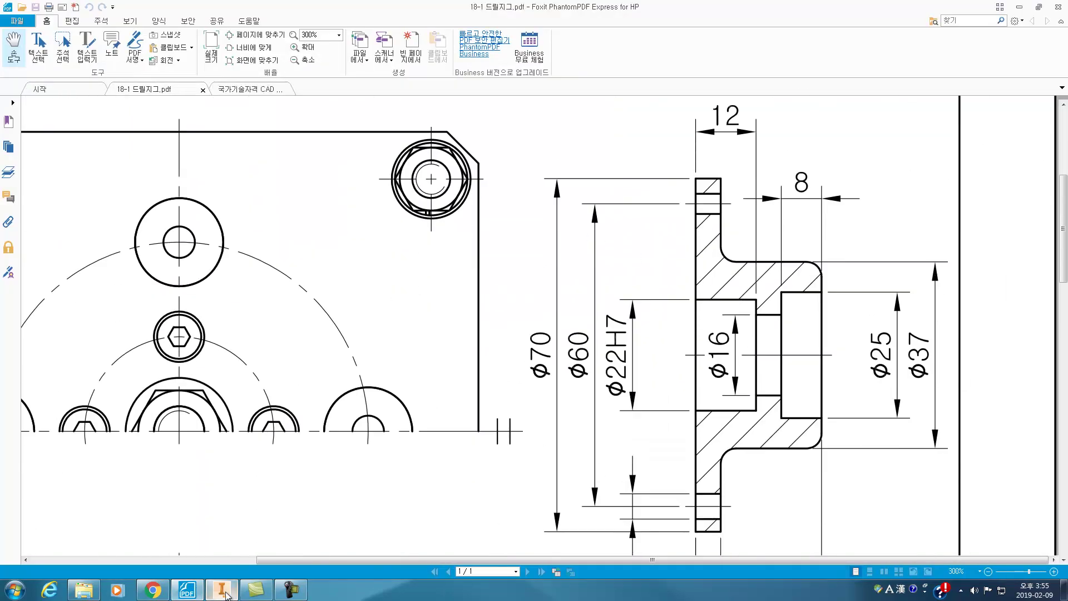
mouse_move(223, 590)
left_click(250, 572)
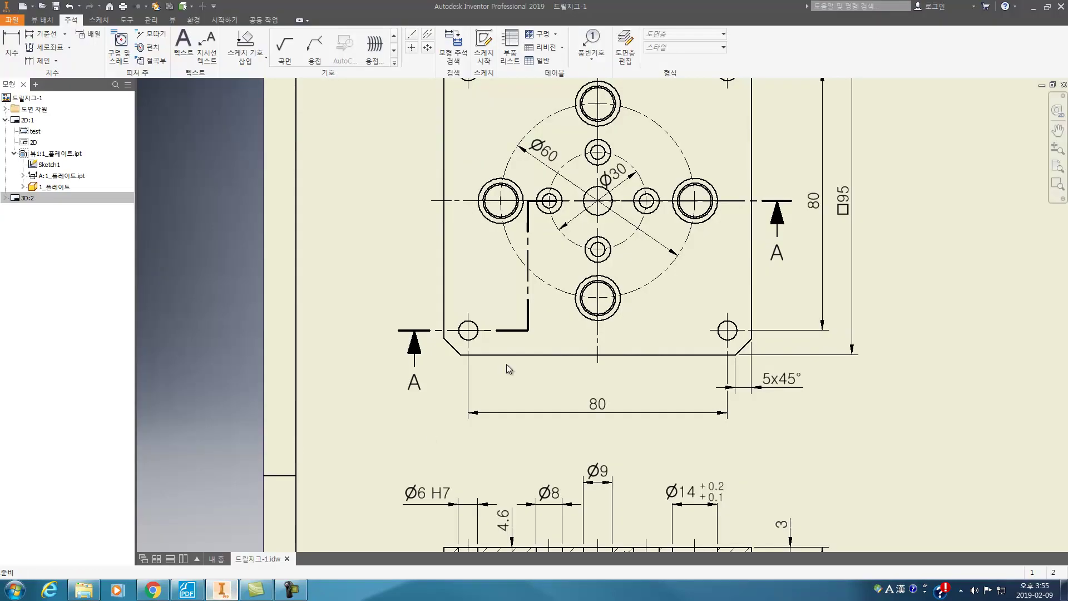
scroll(642, 258, "up", 10)
left_click(224, 589)
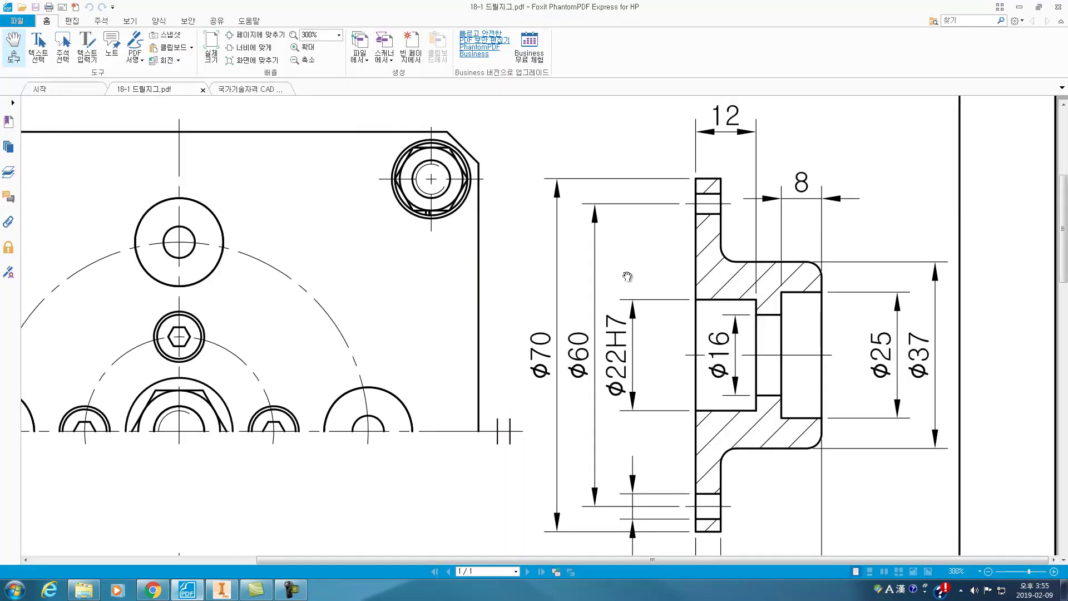
Examine how the plate, locating part, bushing and screws fit together in the assembly section of the drill jig PDF.
middle_click_drag(583, 386, 525, 403)
scroll(524, 402, "down", 6)
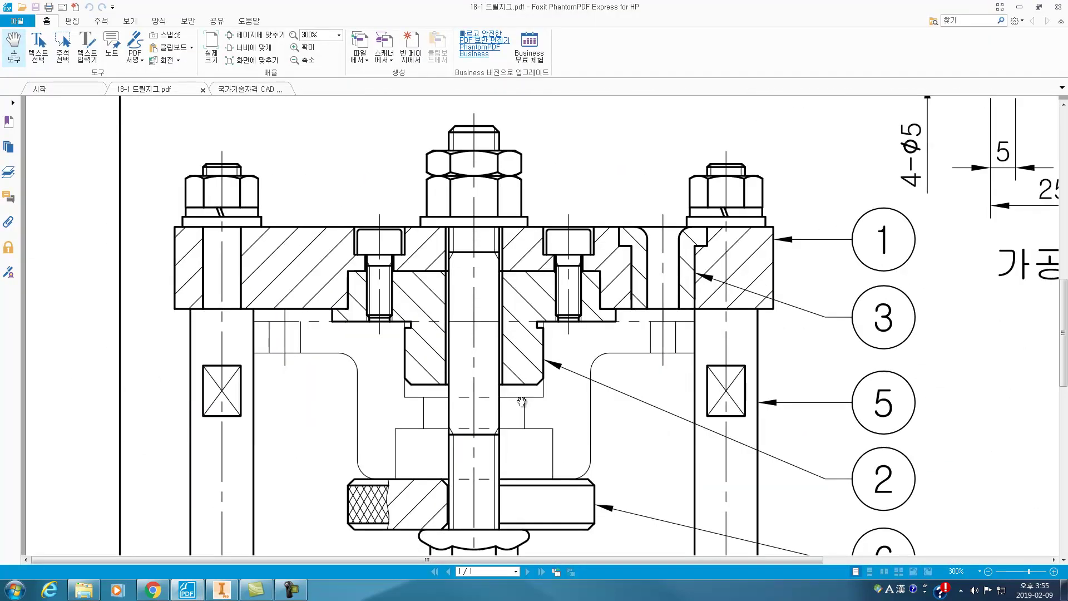
scroll(520, 389, "up", 1)
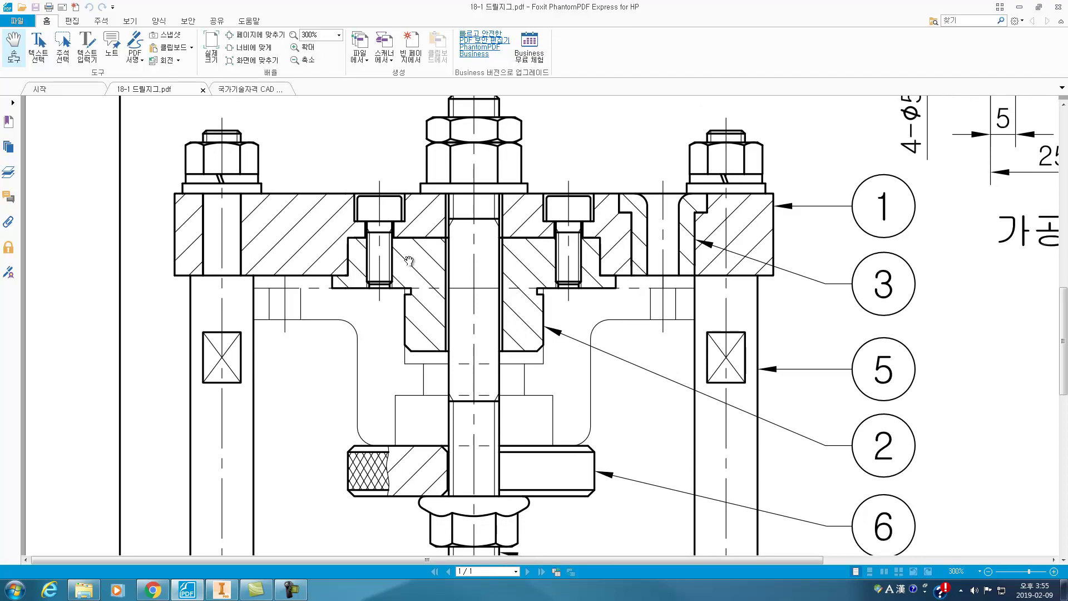
scroll(356, 264, "up", 4)
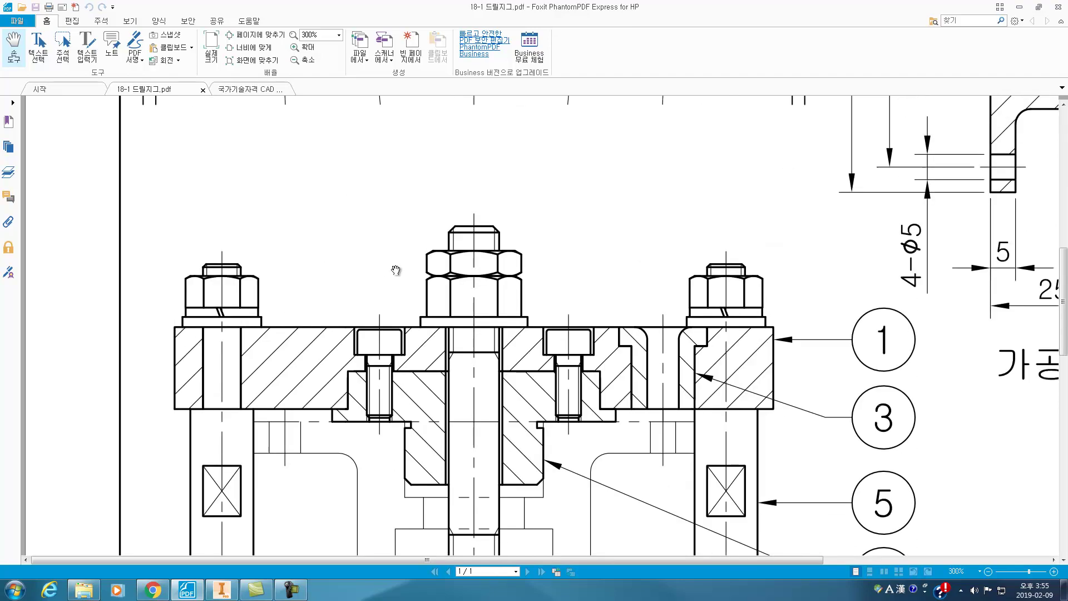
scroll(445, 278, "down", 5)
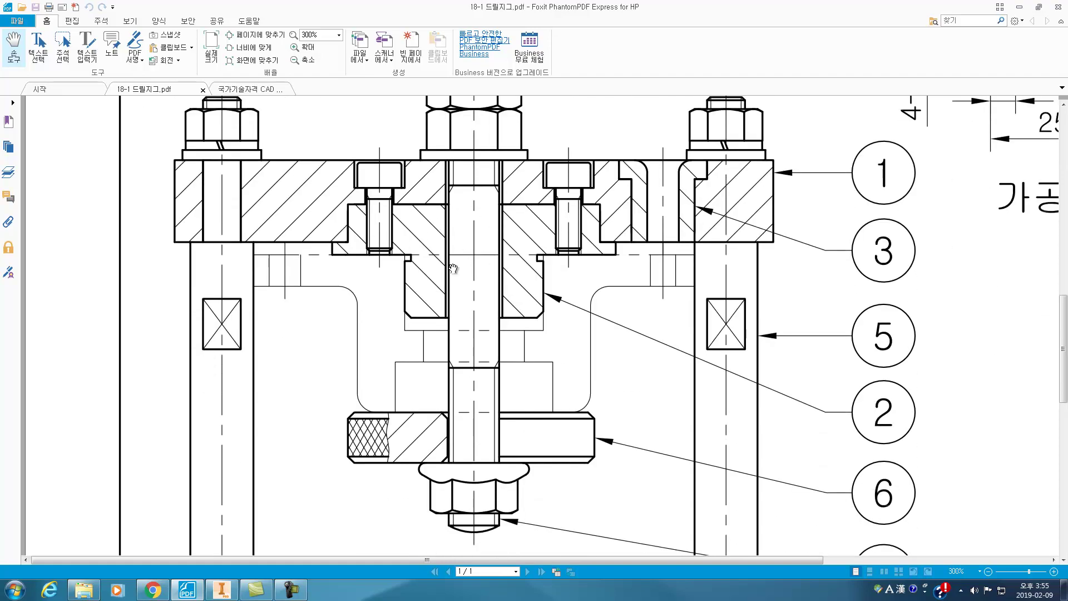
scroll(305, 269, "up", 5)
scroll(553, 333, "up", 3)
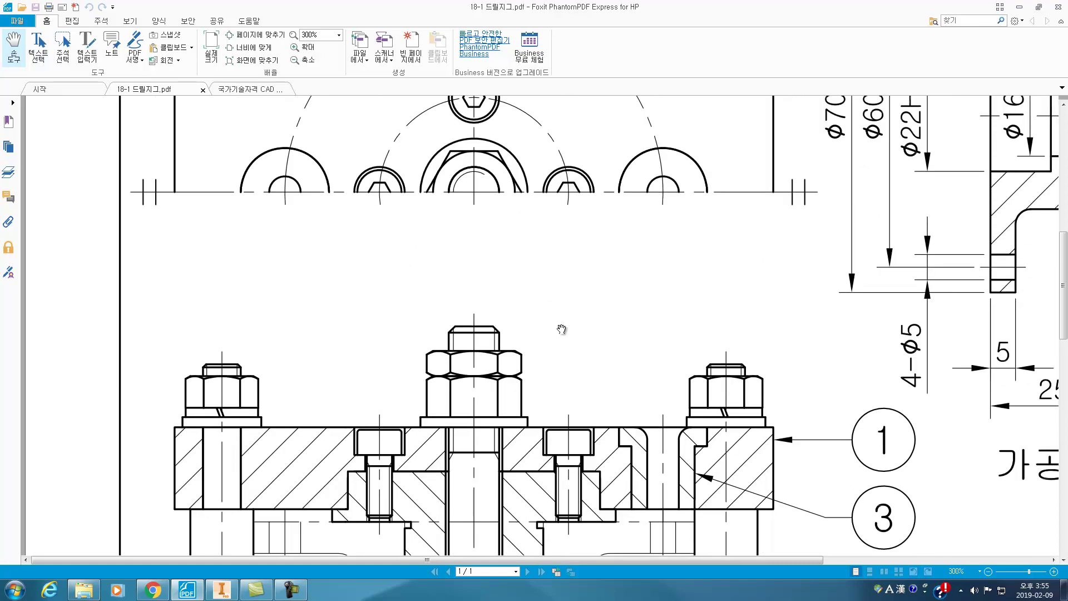
scroll(555, 331, "down", 5)
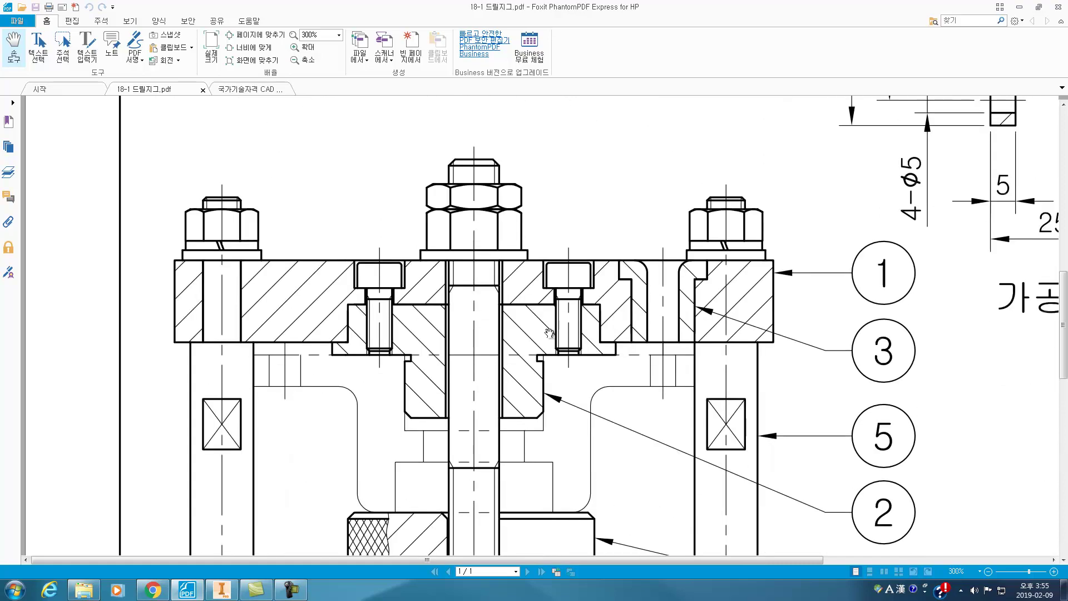
scroll(550, 333, "up", 2)
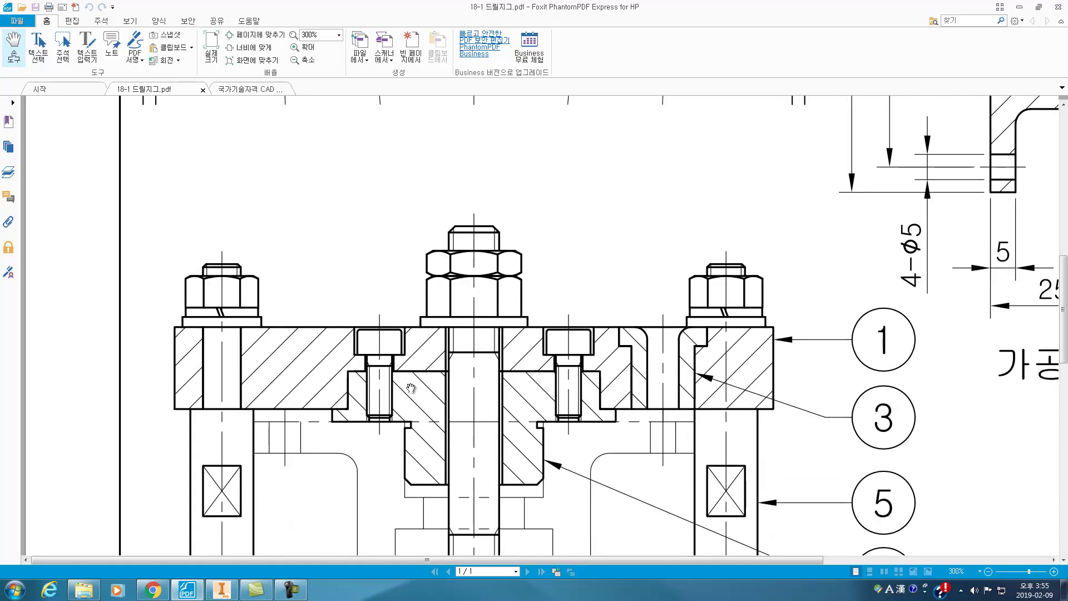
scroll(656, 325, "up", 5)
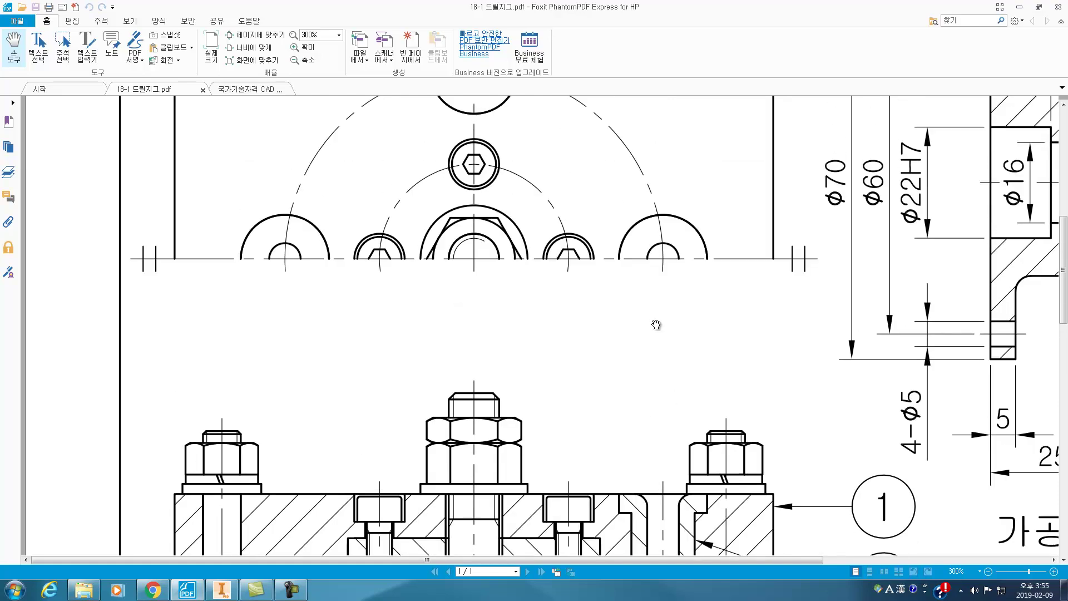
Compare the workpiece's hole-circle diameter with the bushing hole circle in the PDF's plan view.
middle_click(715, 327)
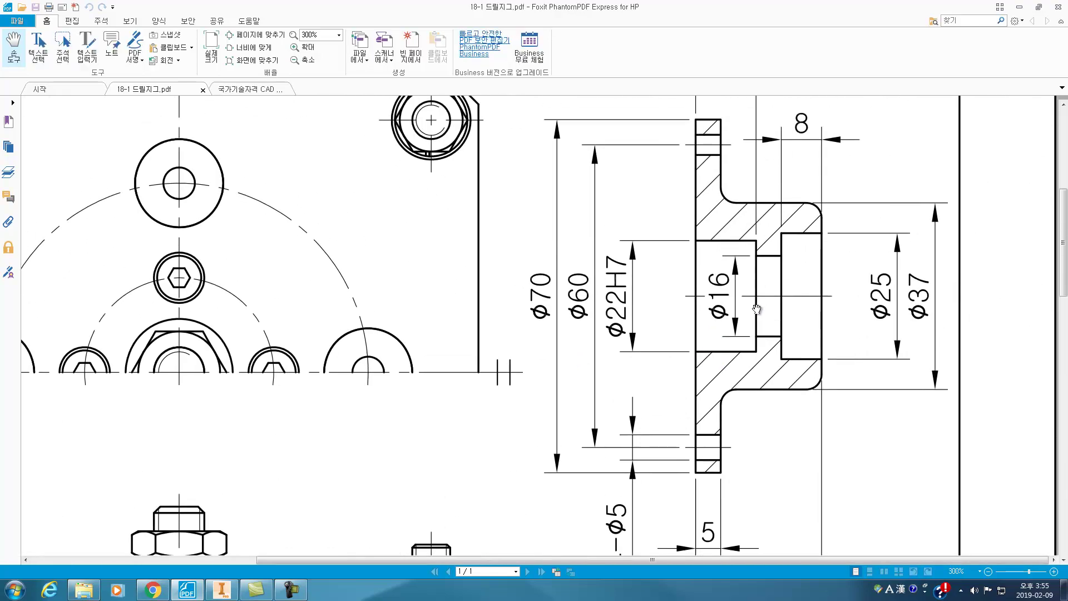
mouse_move(652, 305)
middle_mouse_down()
mouse_move(613, 305)
mouse_move(733, 277)
mouse_move(689, 270)
middle_mouse_up()
scroll(769, 314, "down", 3)
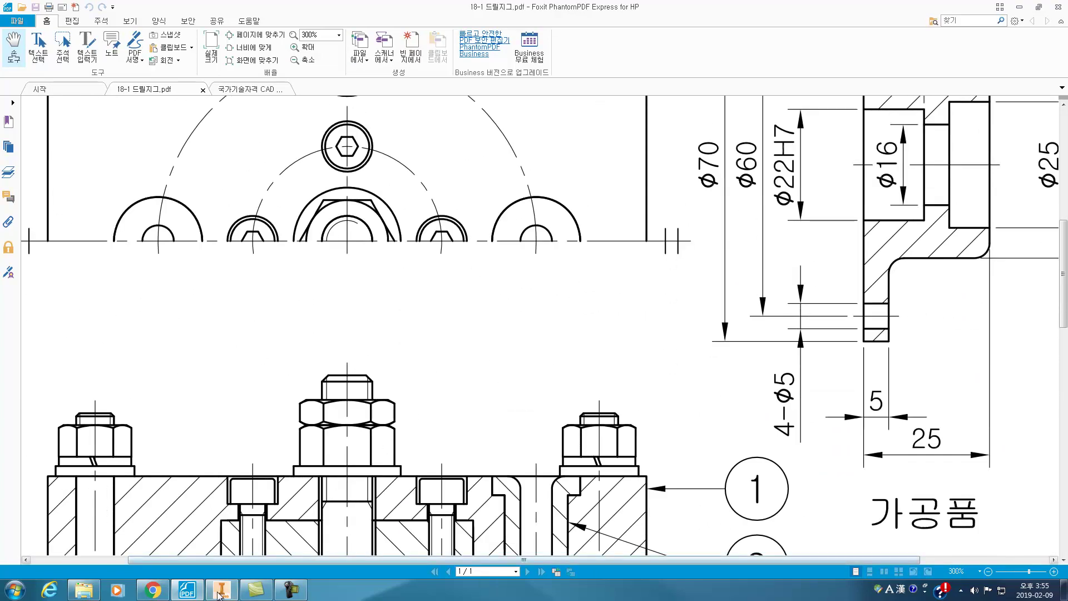
mouse_move(198, 593)
scroll(748, 245, "up", 1)
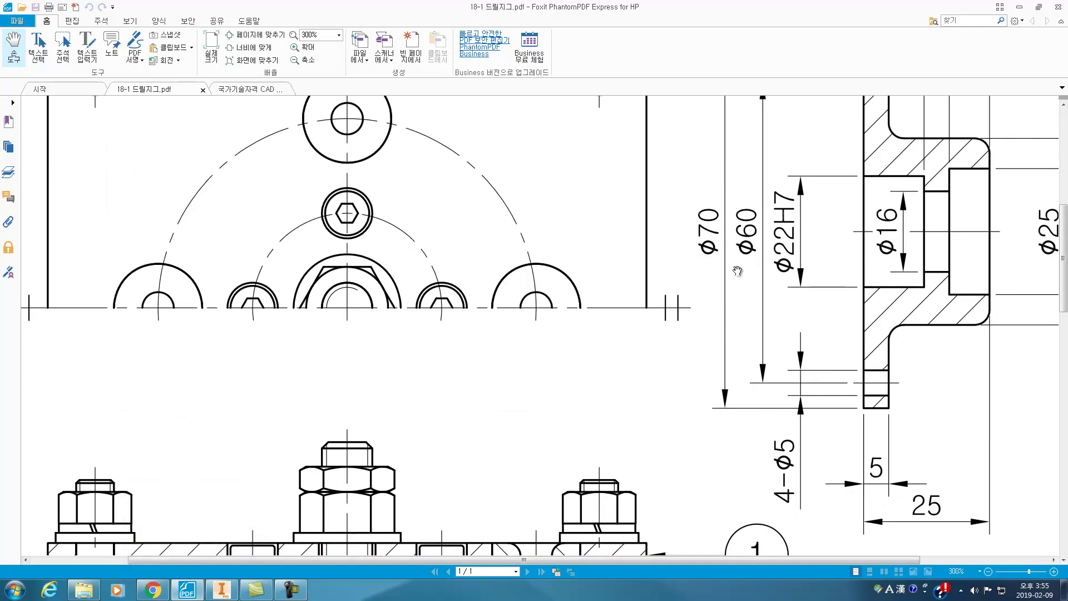
scroll(501, 228, "down", 3)
scroll(566, 321, "up", 2)
scroll(566, 321, "up", 1)
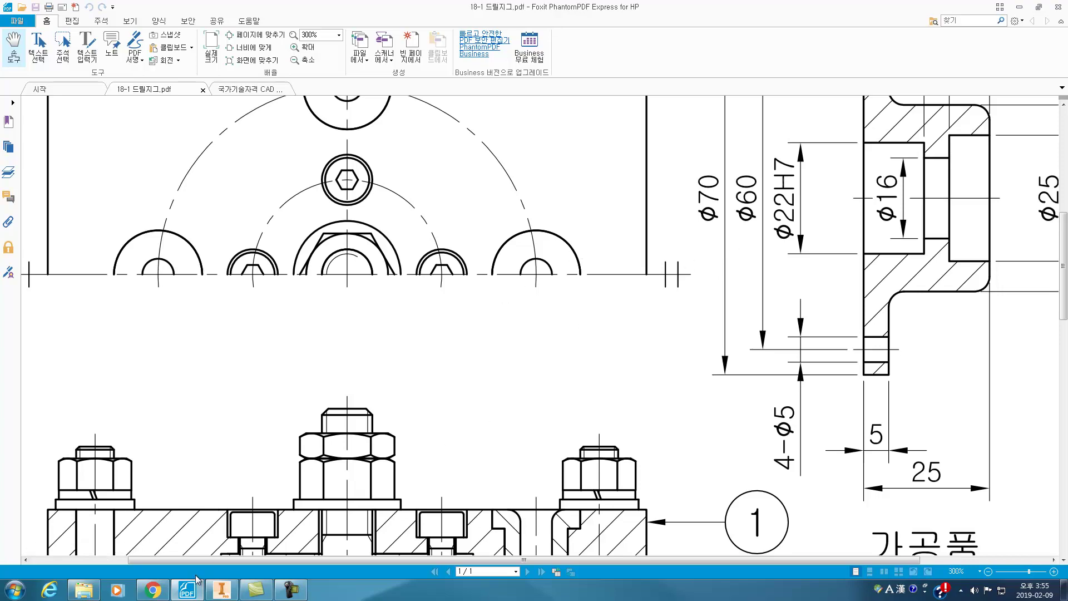
Switch back to Inventor and dimension the angle between the centerlines of the plate's right and lower bushing holes.
left_click(212, 593)
left_click(211, 593)
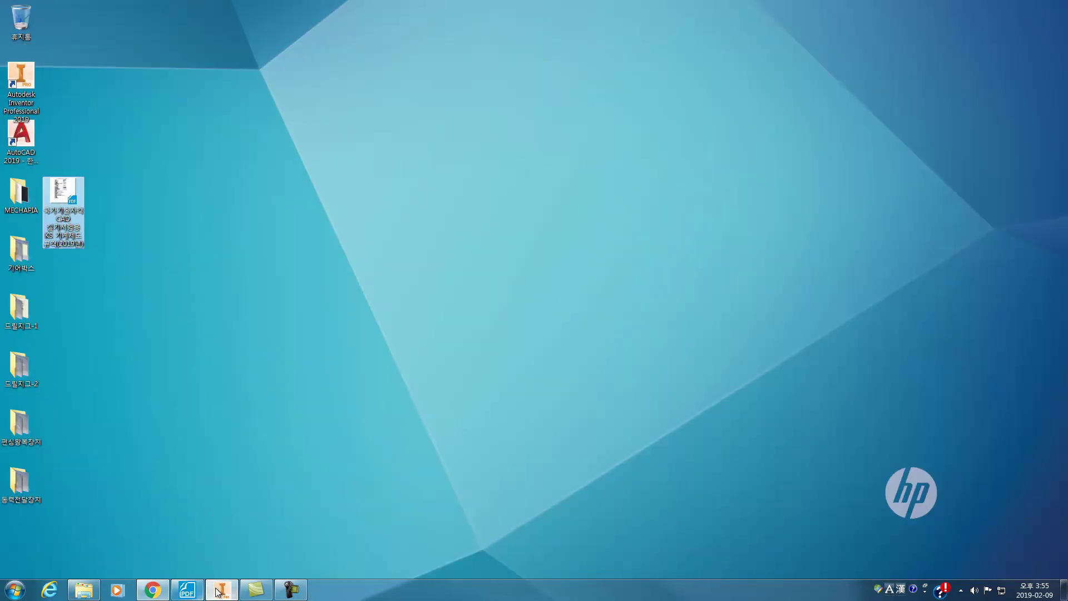
left_click(221, 590)
scroll(619, 166, "down", 3)
scroll(621, 167, "up", 5)
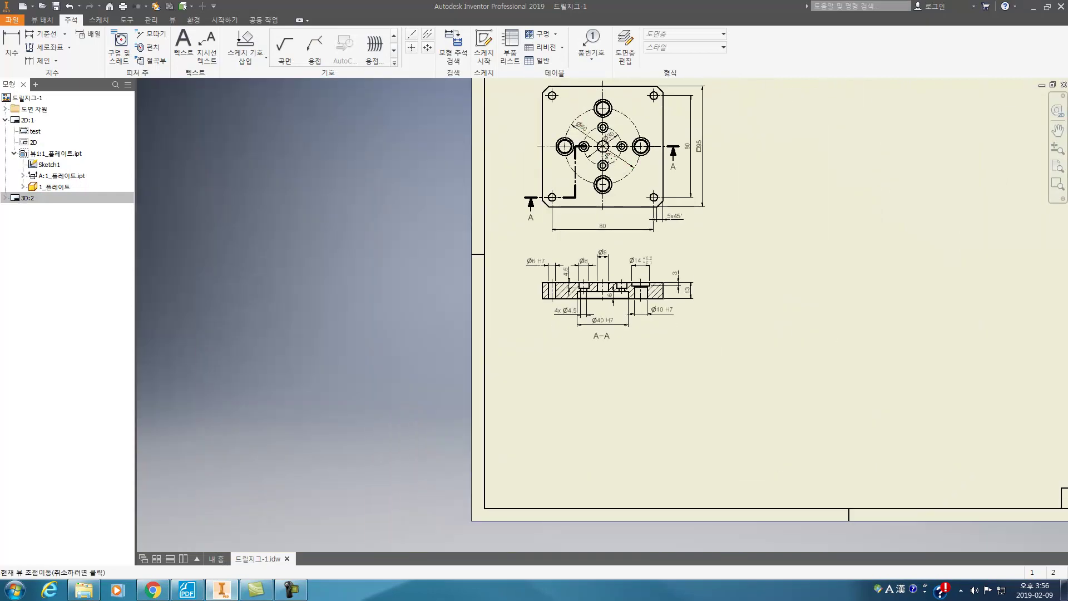
scroll(449, 172, "down", 6)
scroll(434, 137, "up", 4)
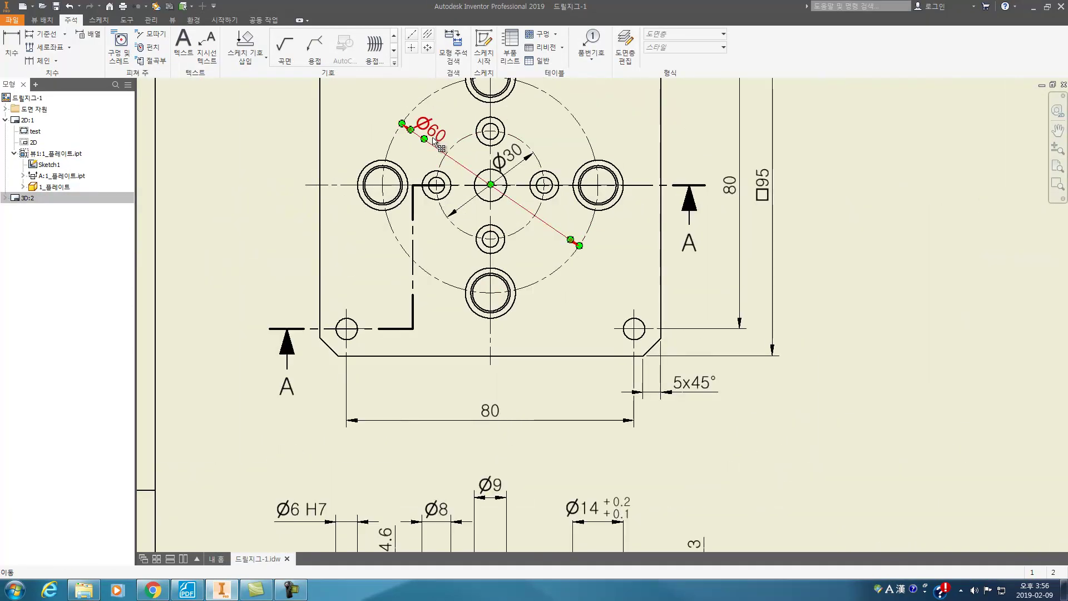
left_click(434, 133)
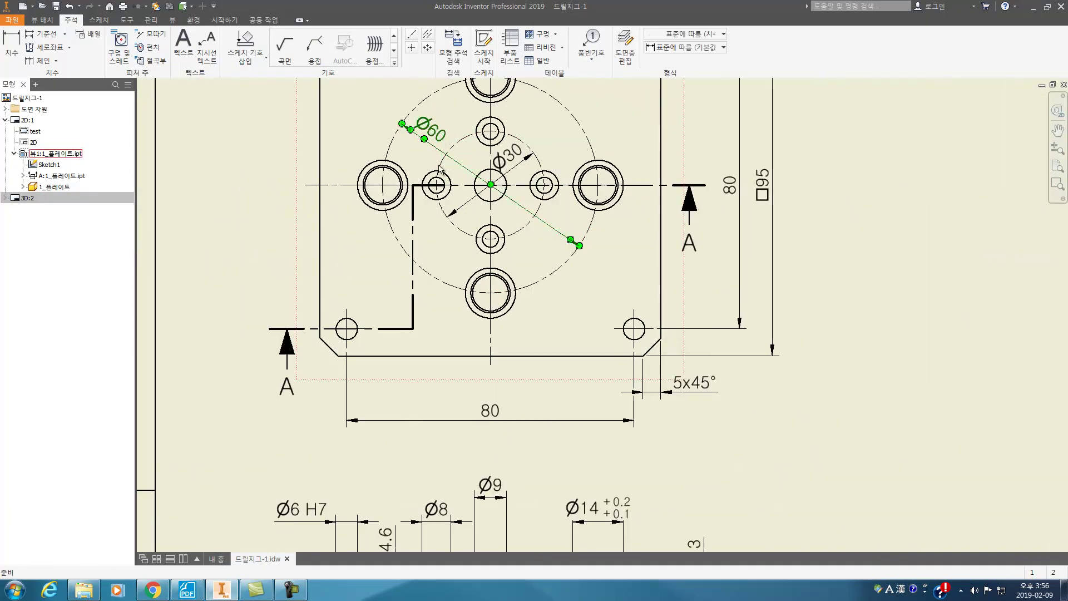
key("d")
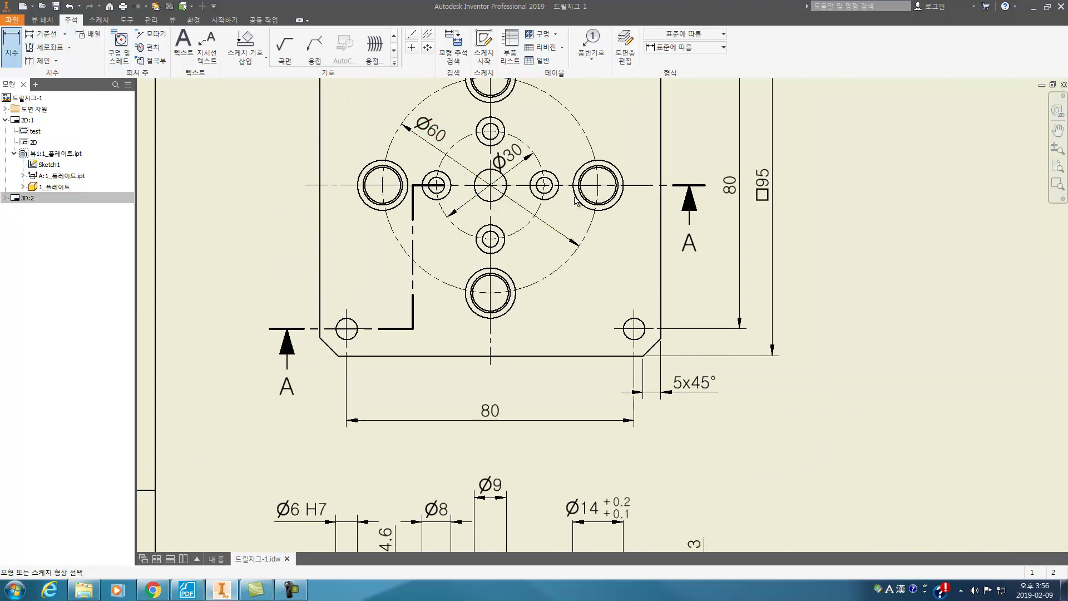
left_click(588, 186)
left_click(491, 305)
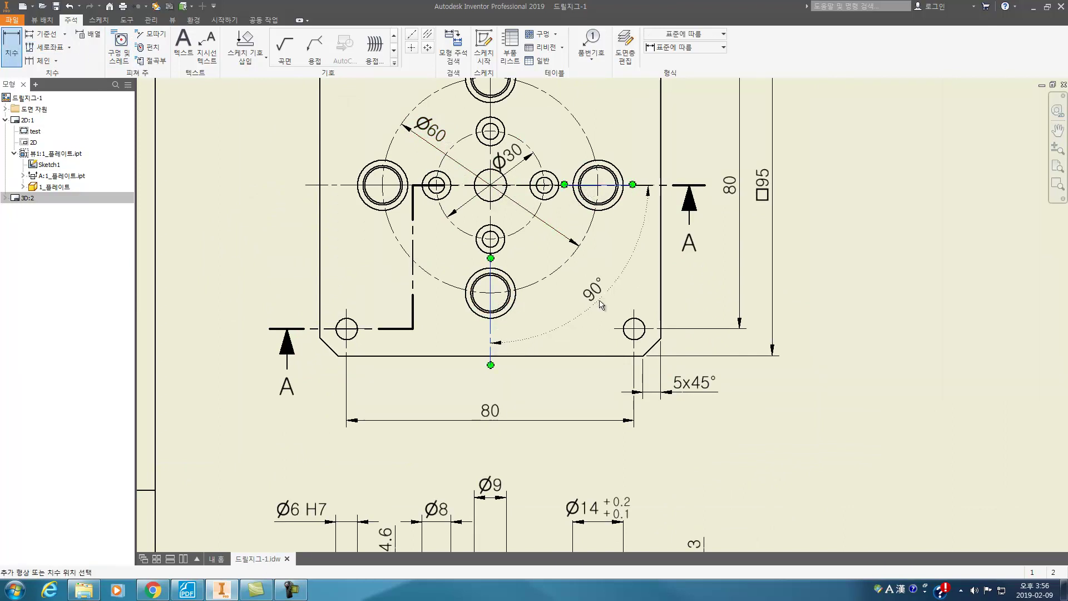
left_click(737, 312)
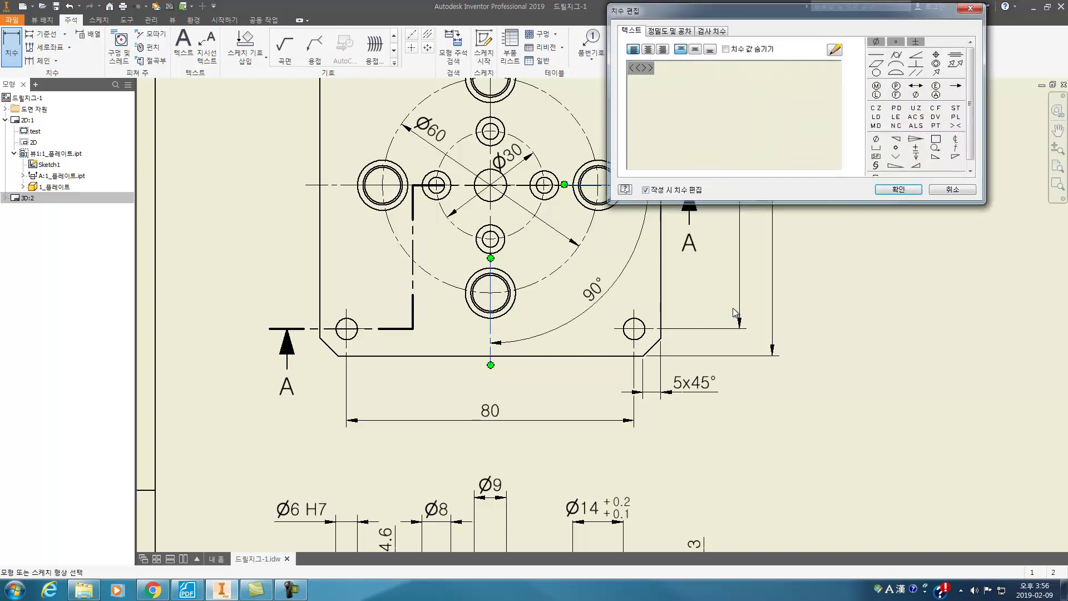
key("Return")
key("Escape")
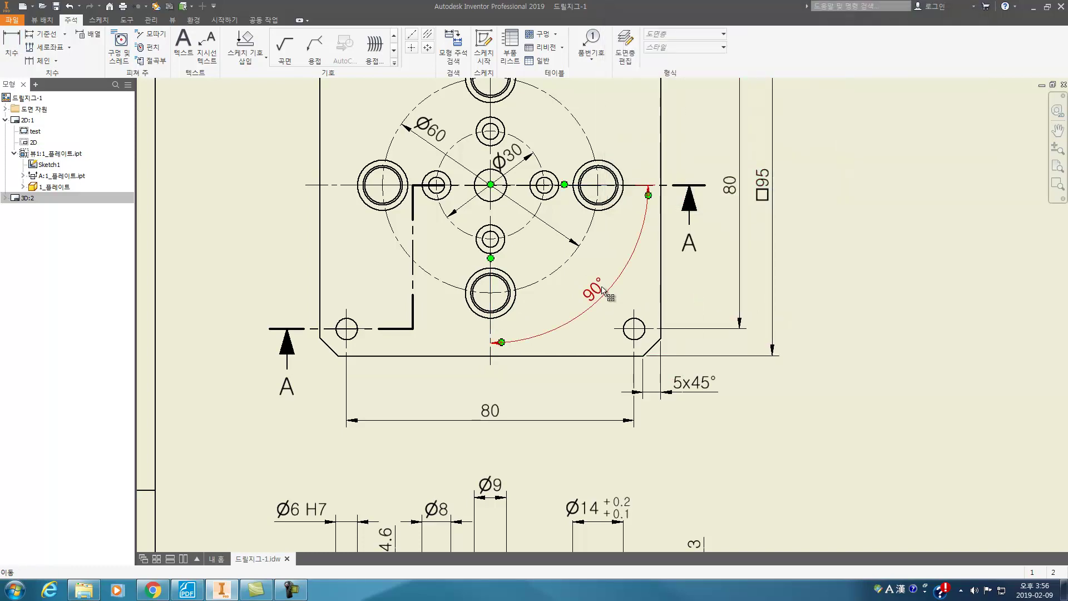
Give the bushing hole circle's Ø60 dimension a symmetric tolerance of ±0.05.
double_click(440, 136)
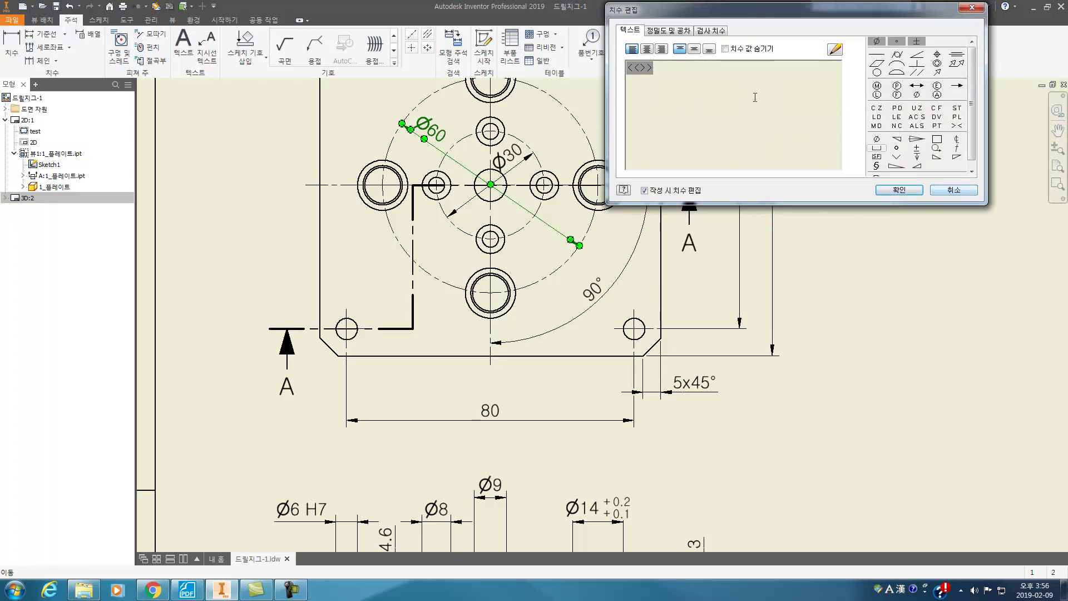
left_click(669, 31)
scroll(668, 95, "down", 2)
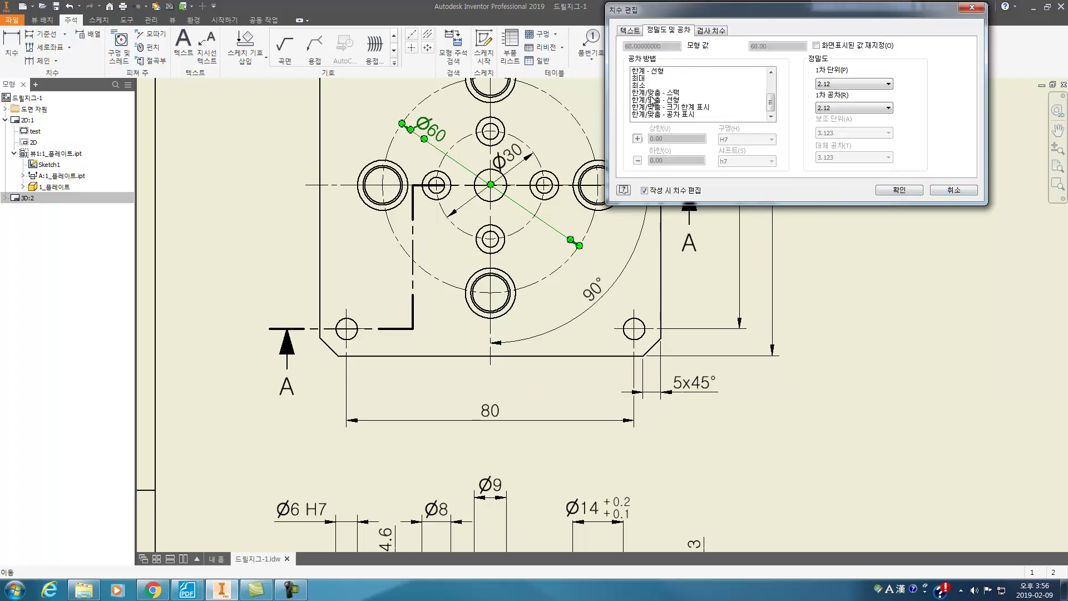
left_click(660, 101)
scroll(663, 107, "up", 5)
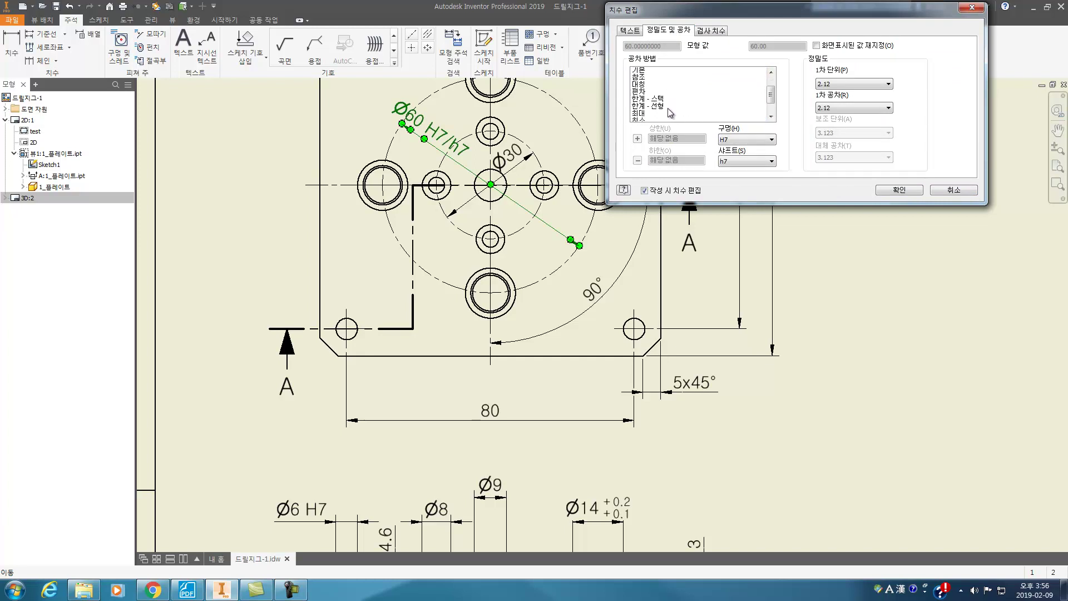
scroll(663, 108, "down", 5)
scroll(651, 100, "up", 2)
left_click(643, 92)
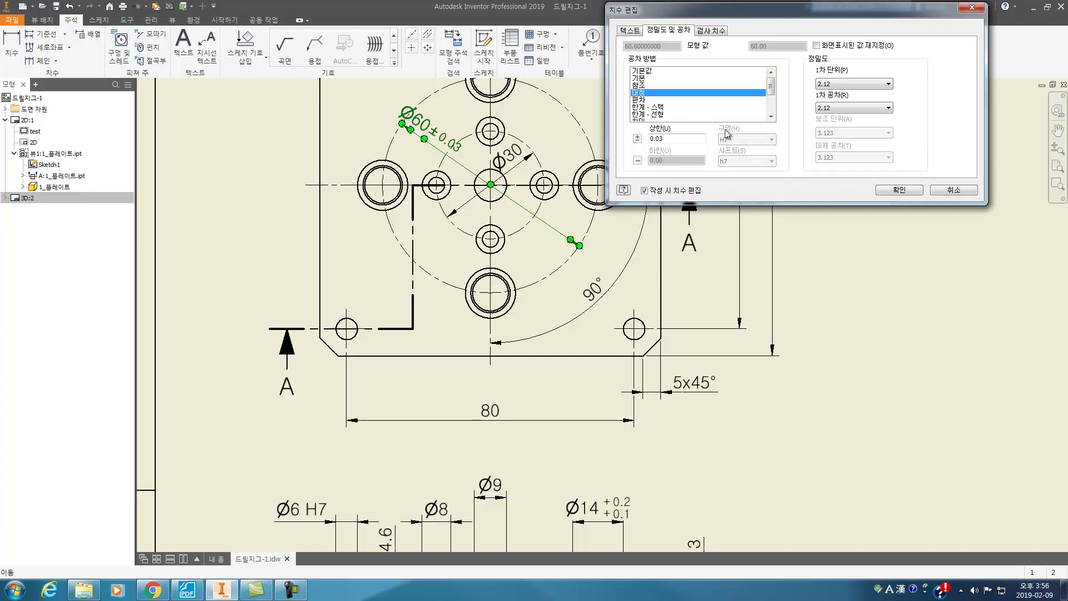
double_click(688, 139)
type("0.03")
type("5")
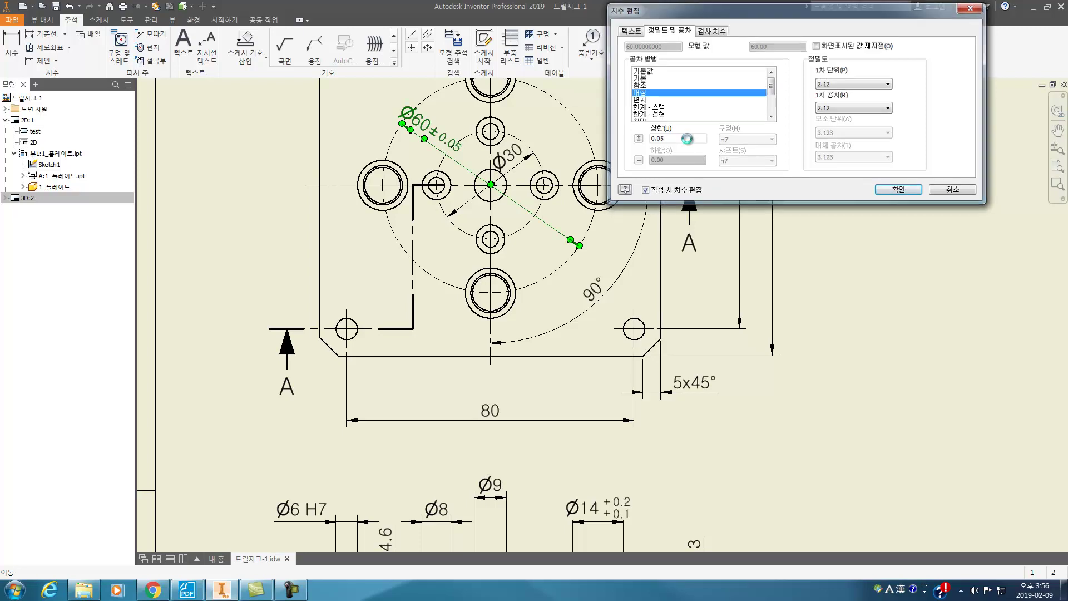
key("Return")
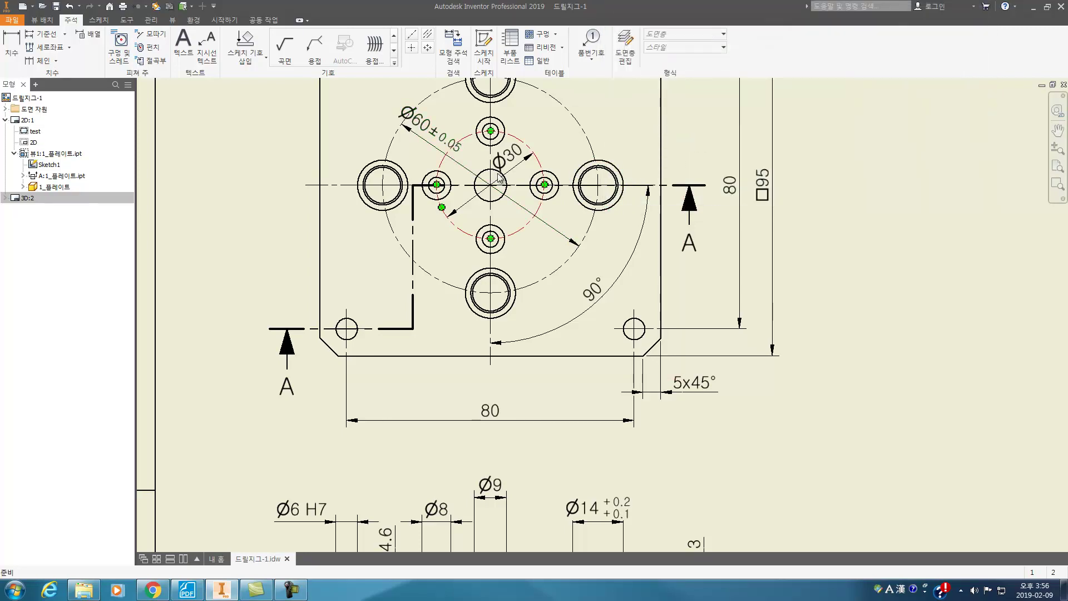
Give the 90° angle dimension between the bushing holes a symmetric tolerance of ±0.05° with two-decimal tolerance precision.
scroll(440, 171, "up", 3)
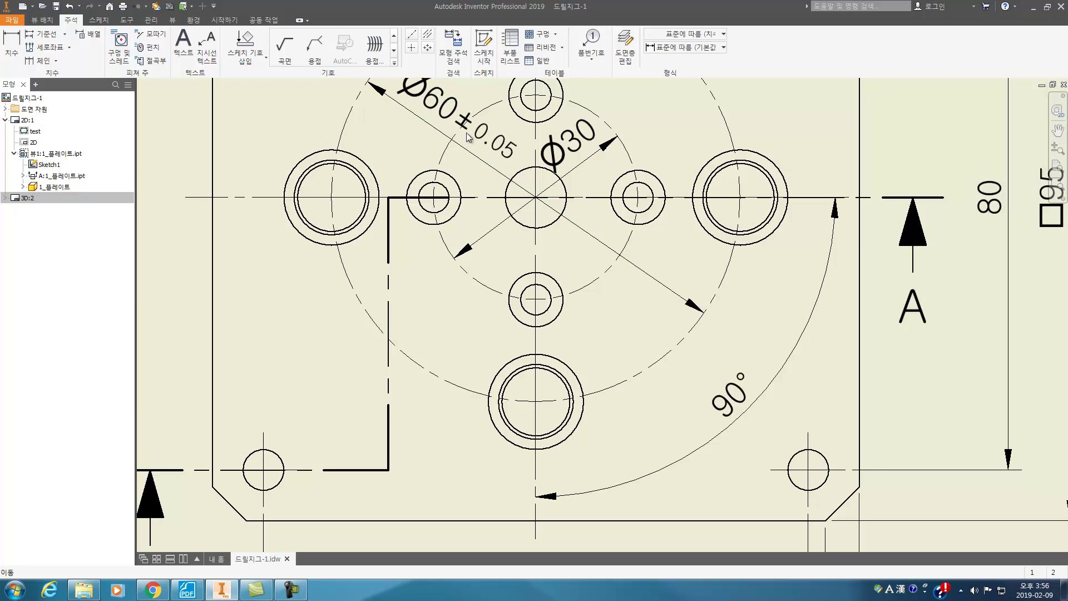
left_click(453, 127)
scroll(583, 228, "down", 3)
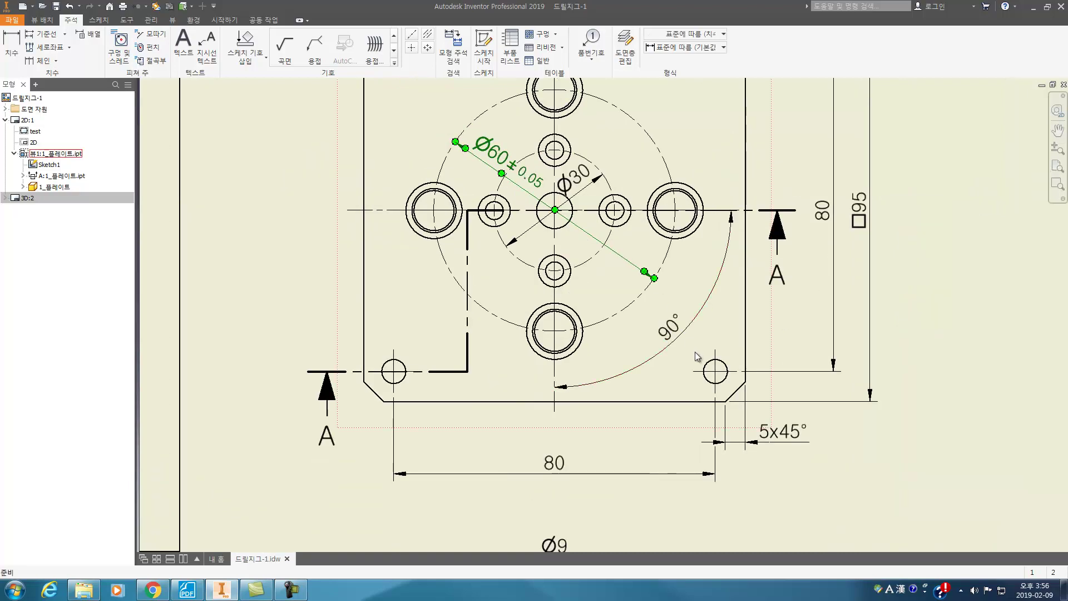
double_click(675, 330)
scroll(682, 106, "down", 2)
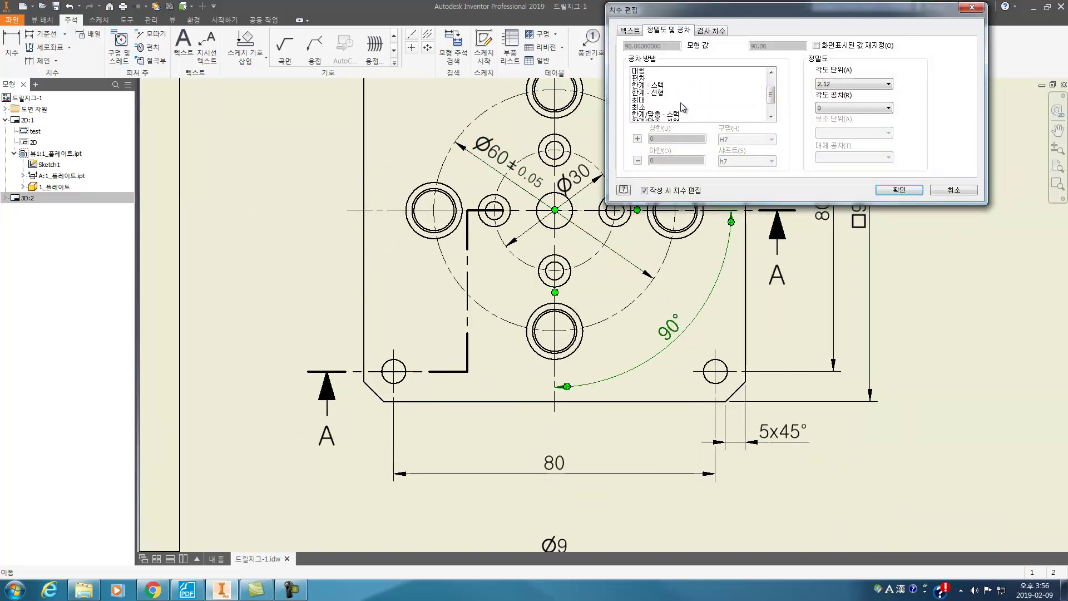
left_click(684, 100)
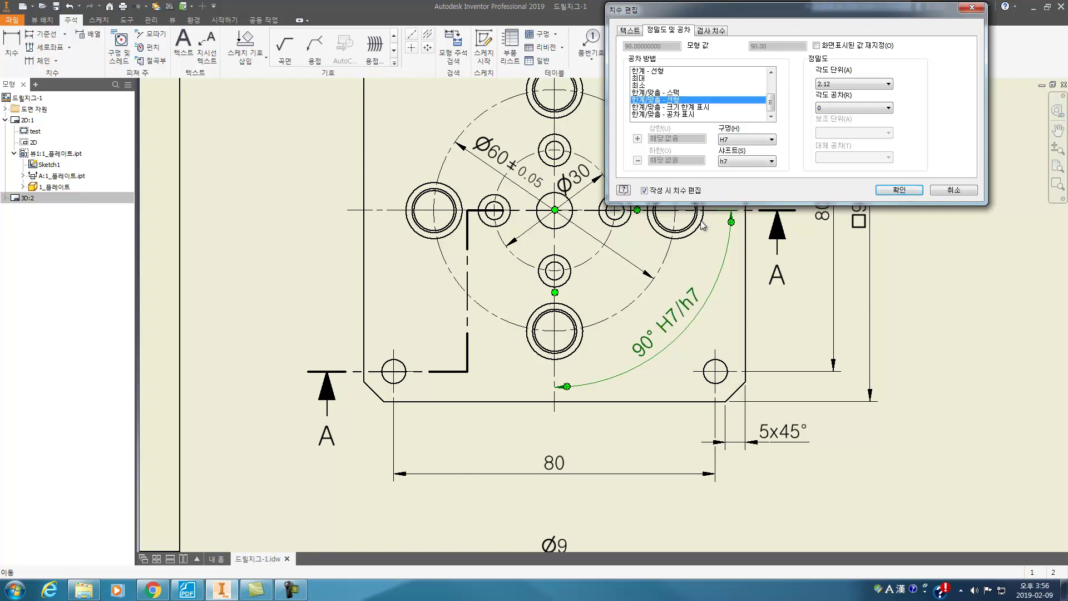
scroll(668, 98, "up", 2)
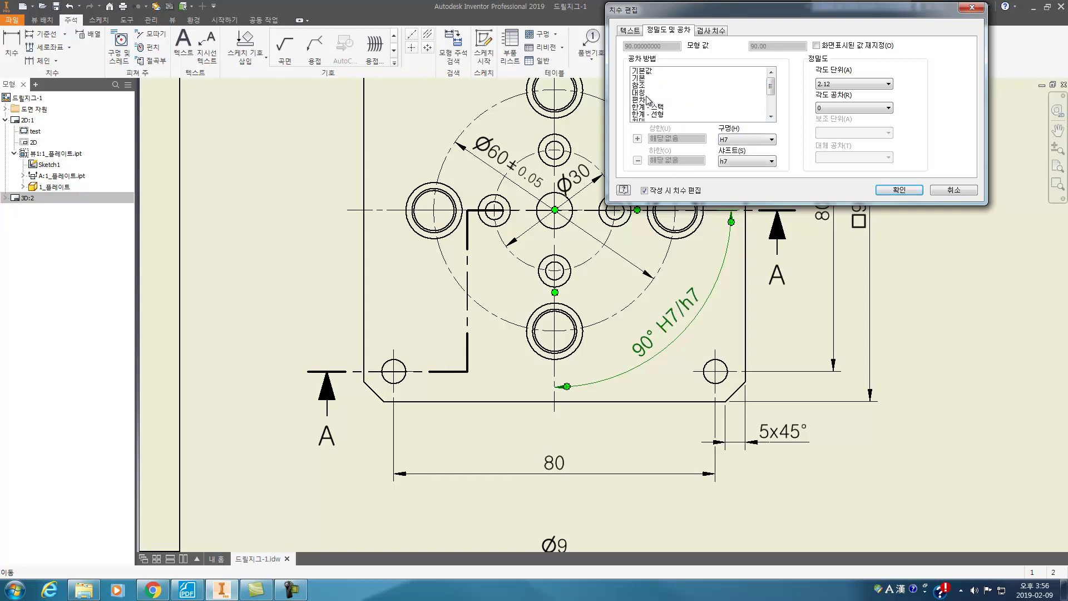
left_click(647, 93)
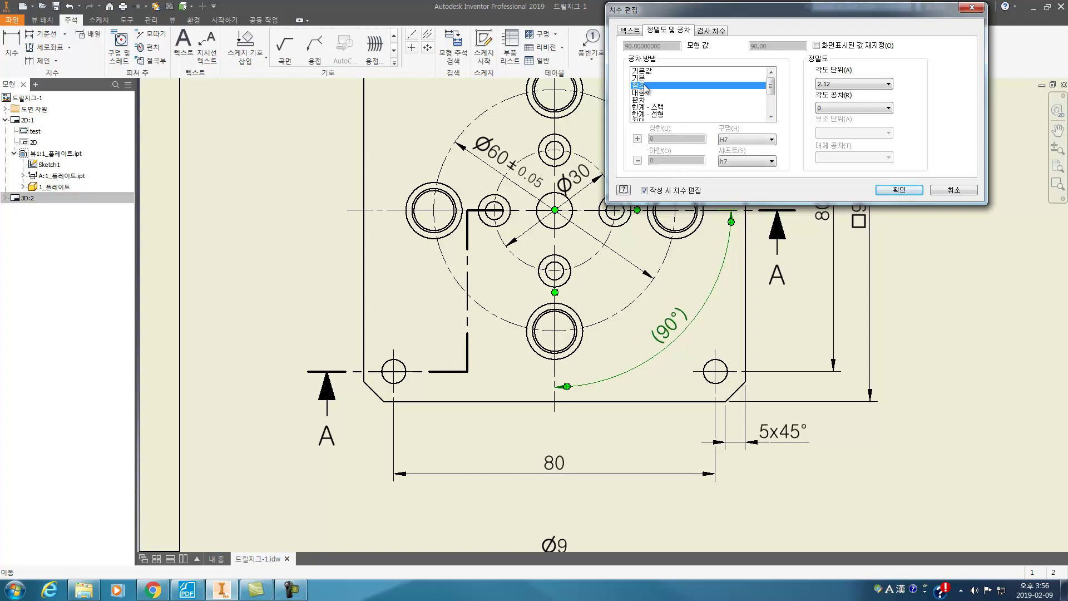
left_click(832, 108)
left_click(837, 140)
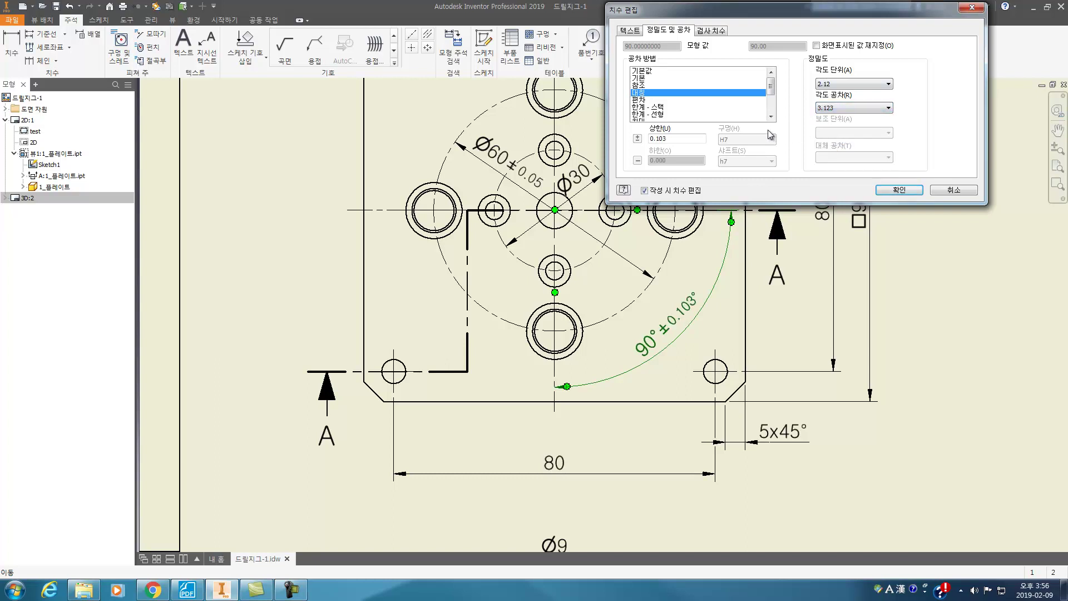
left_click(847, 109)
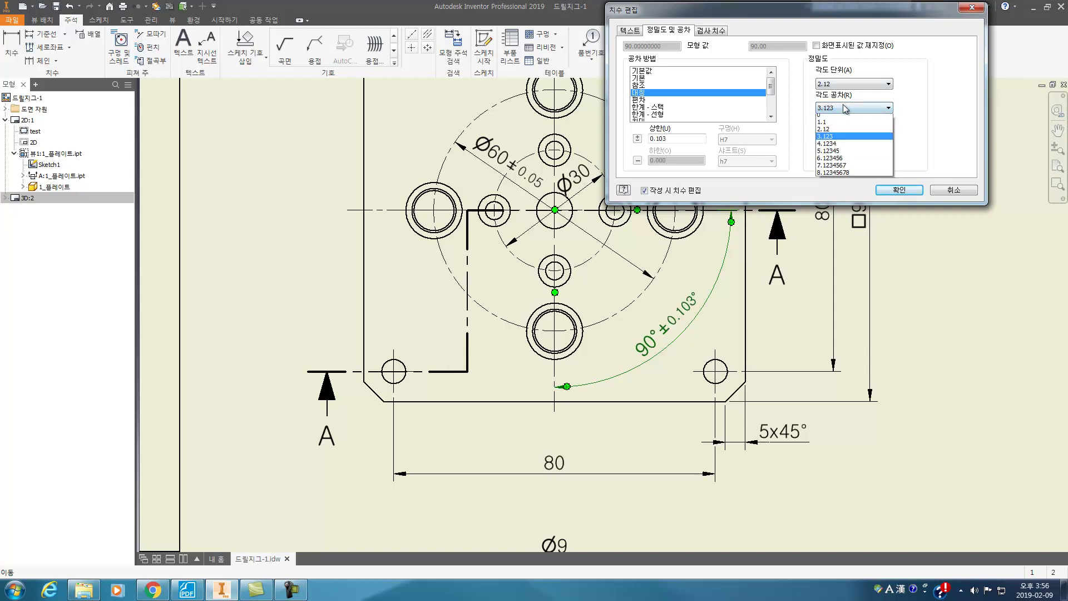
left_click(844, 134)
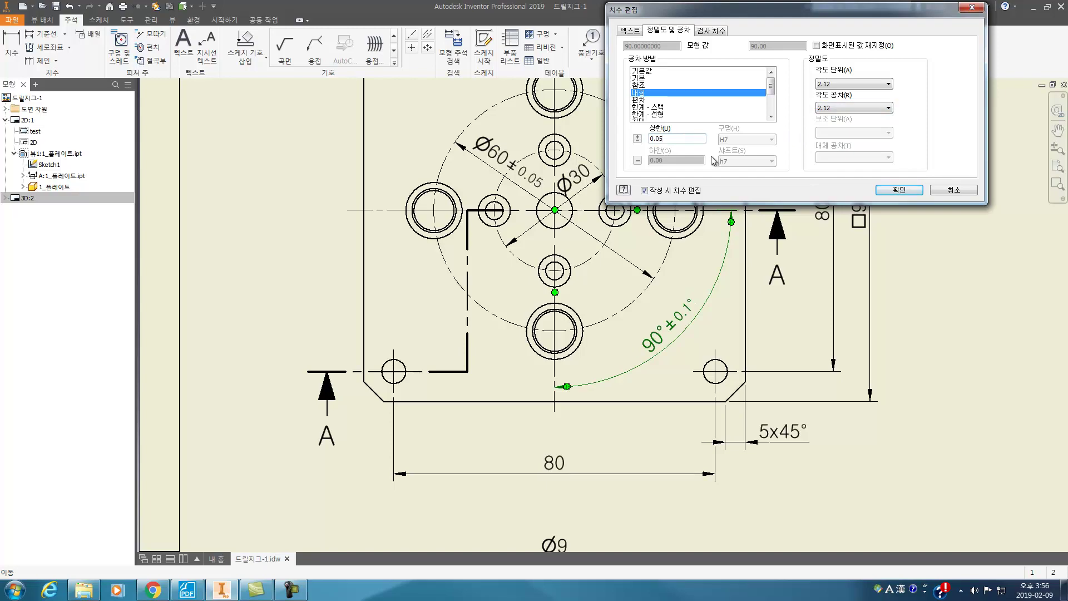
type("0.05")
left_click(899, 190)
Examine the plate's plan view and section A-A for dimension completeness and for surfaces that need finish symbols.
scroll(850, 233, "up", 3)
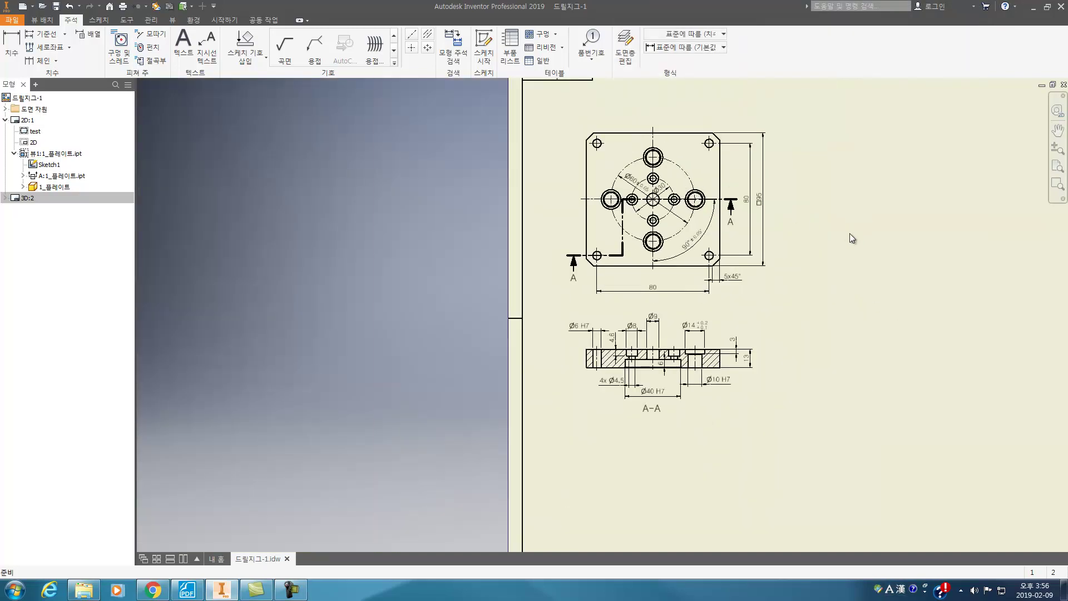
scroll(777, 251, "down", 3)
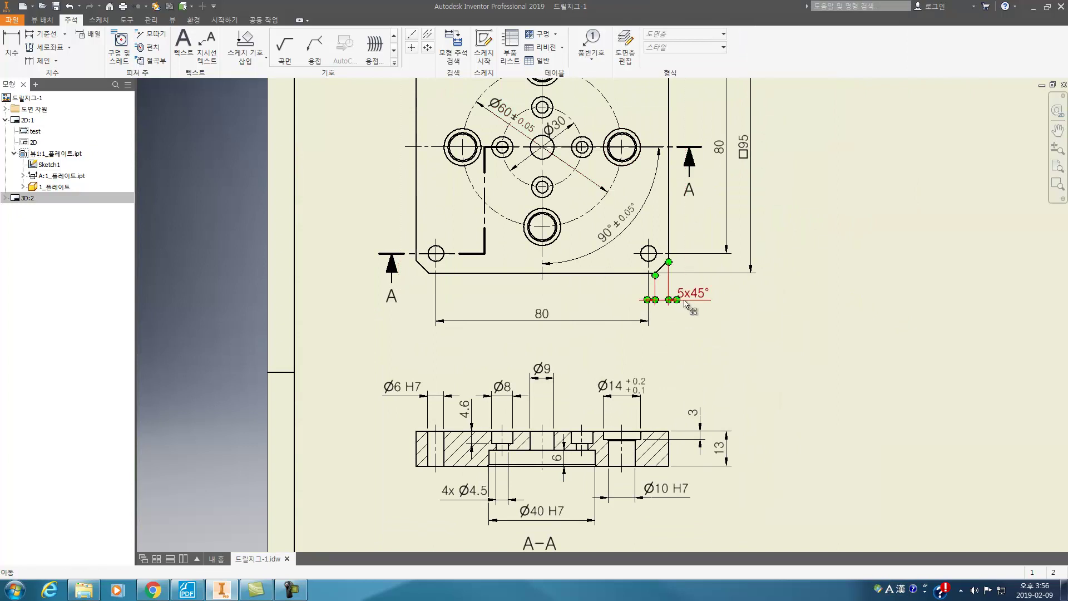
middle_click_drag(712, 490, 708, 407)
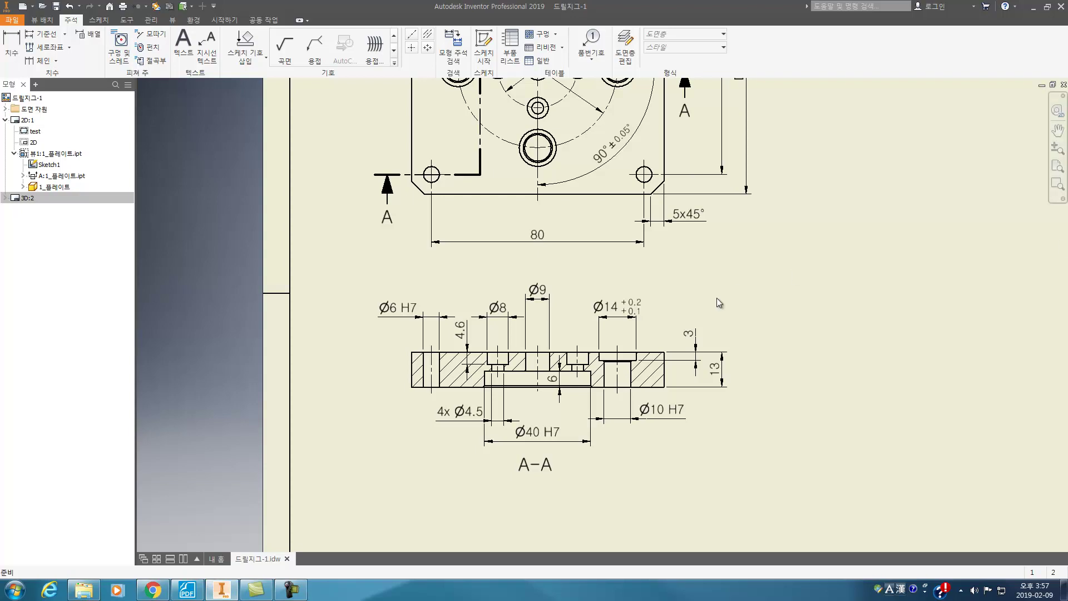
scroll(710, 287, "up", 5)
scroll(710, 287, "down", 10)
scroll(690, 256, "up", 8)
scroll(690, 255, "down", 3)
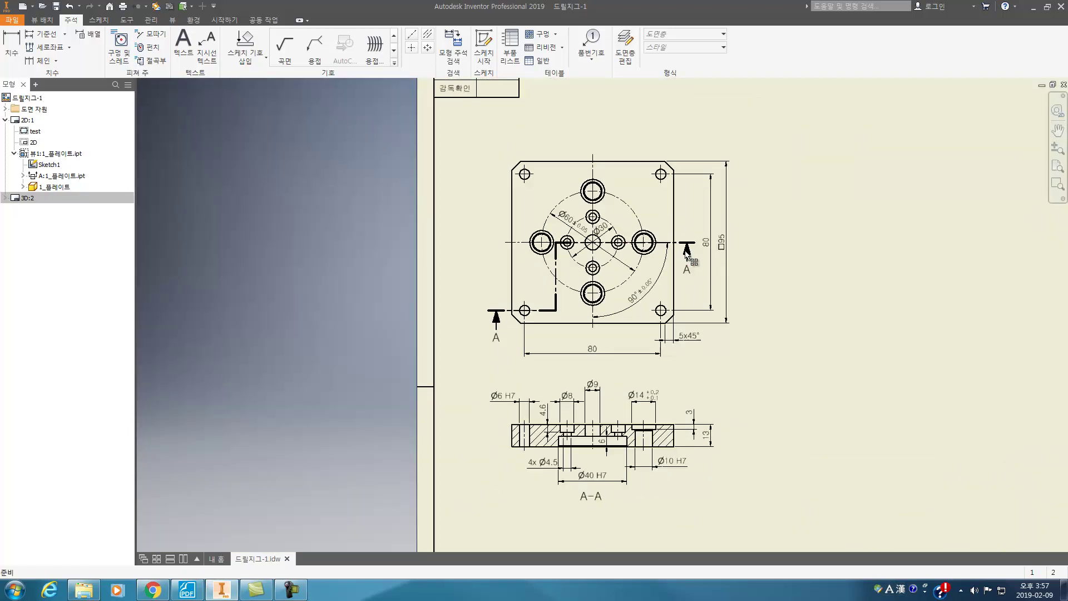
left_click(687, 254)
key("Escape")
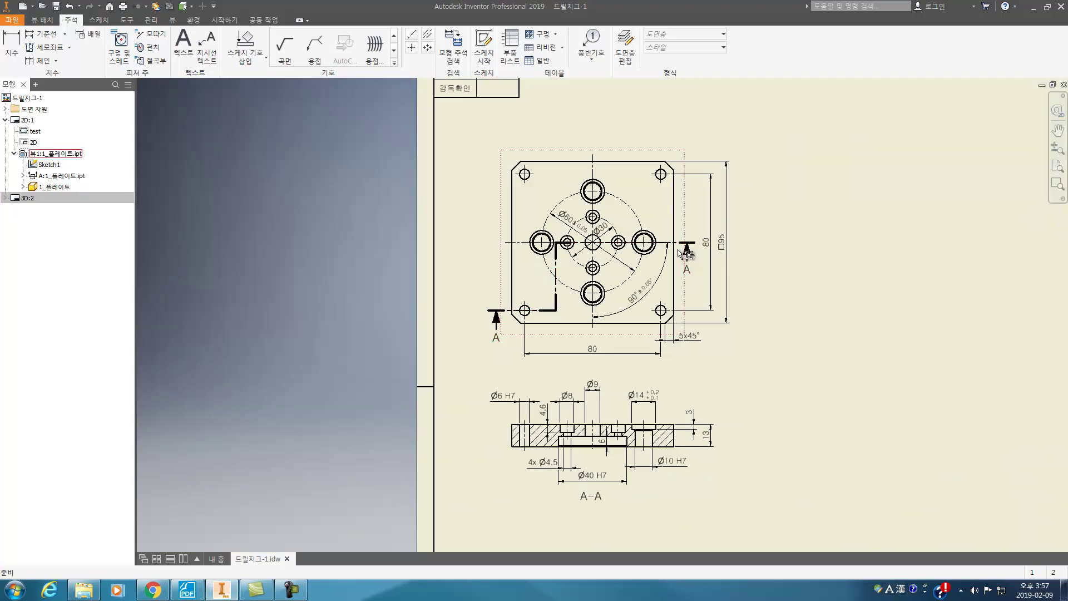
left_click(630, 285)
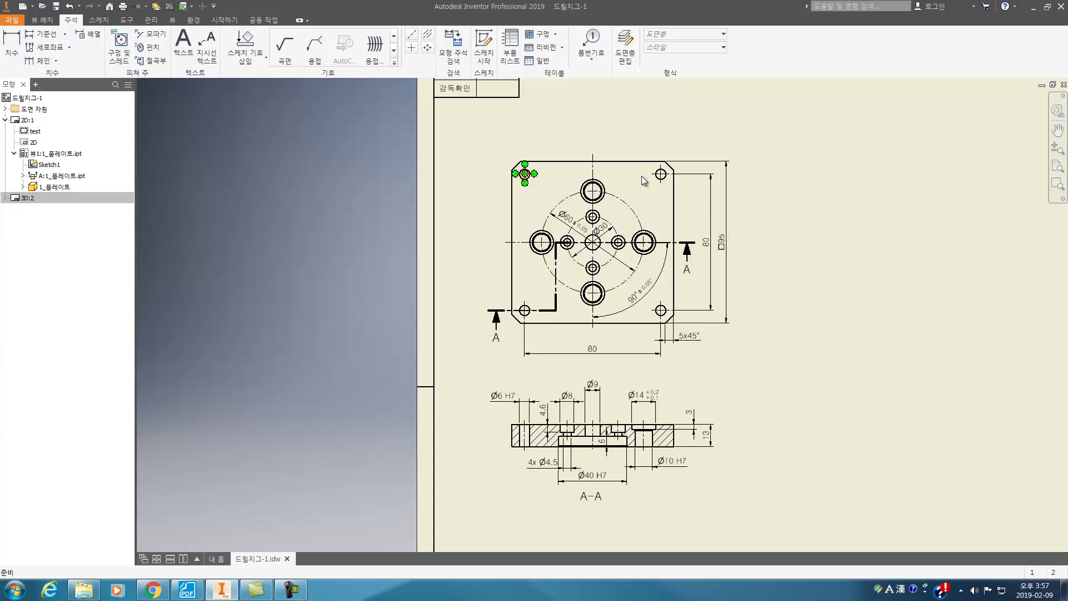
key("Escape")
scroll(599, 430, "up", 5)
scroll(602, 390, "down", 4)
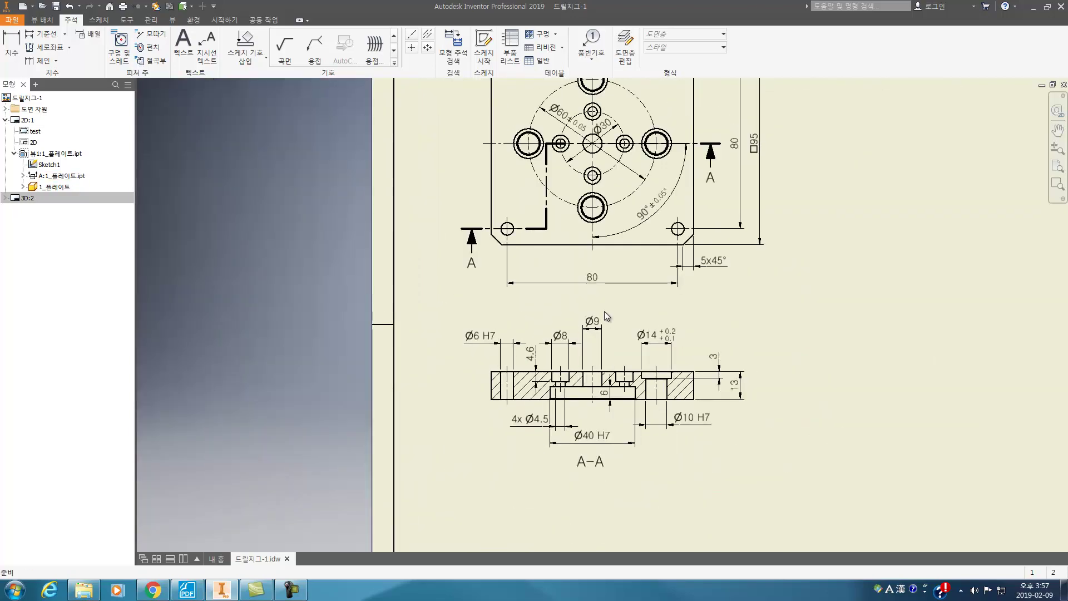
scroll(623, 412, "up", 2)
scroll(628, 397, "down", 1)
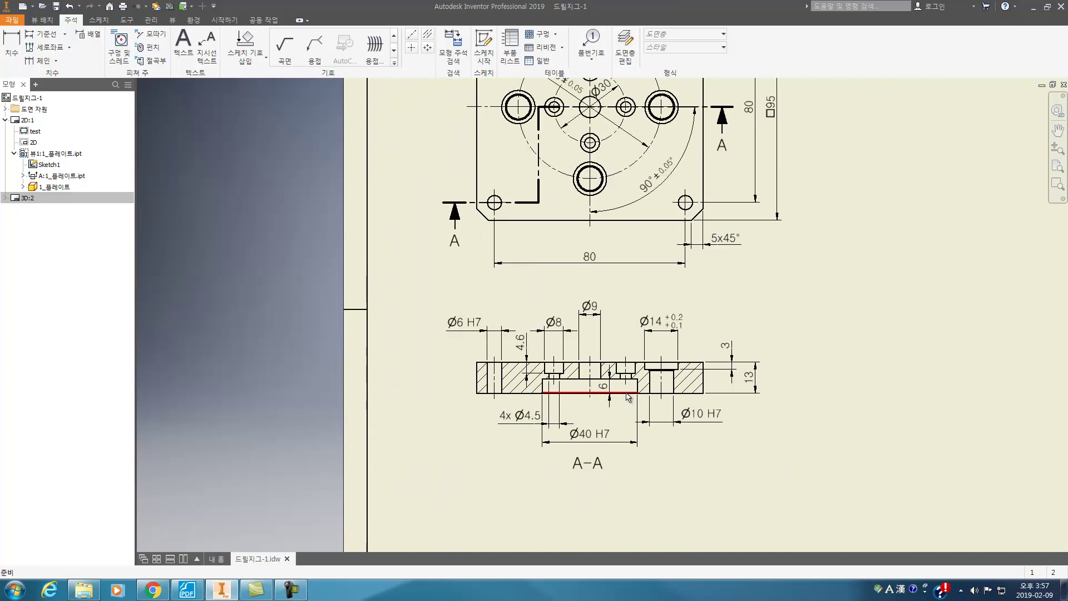
mouse_move(627, 396)
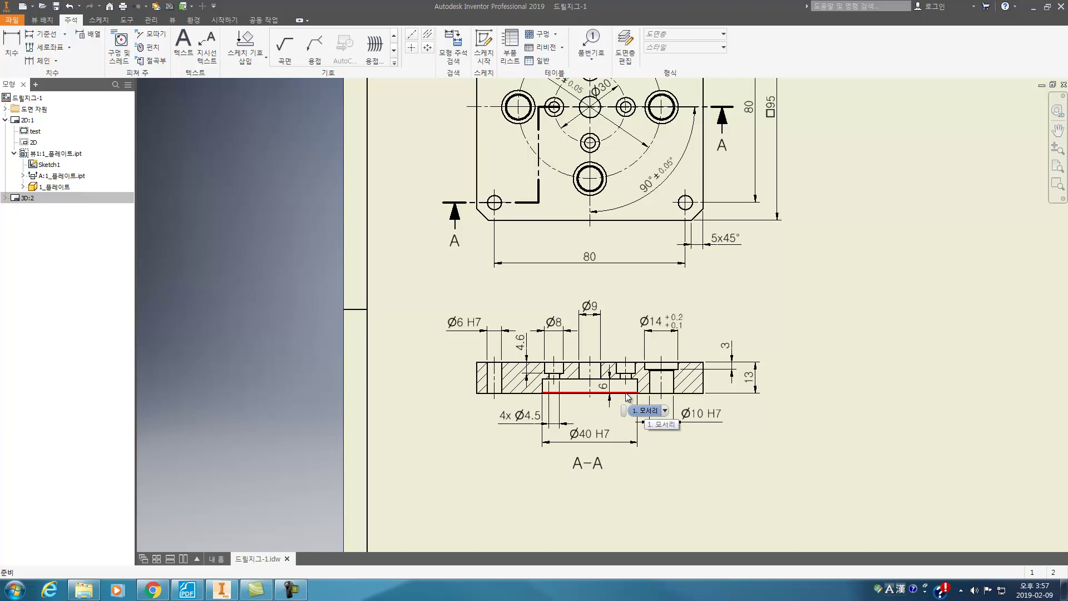
Add a material-removal surface texture symbol with value x on the right extension line of the Ø6 H7 dimension.
left_click(284, 47)
scroll(434, 357, "up", 3)
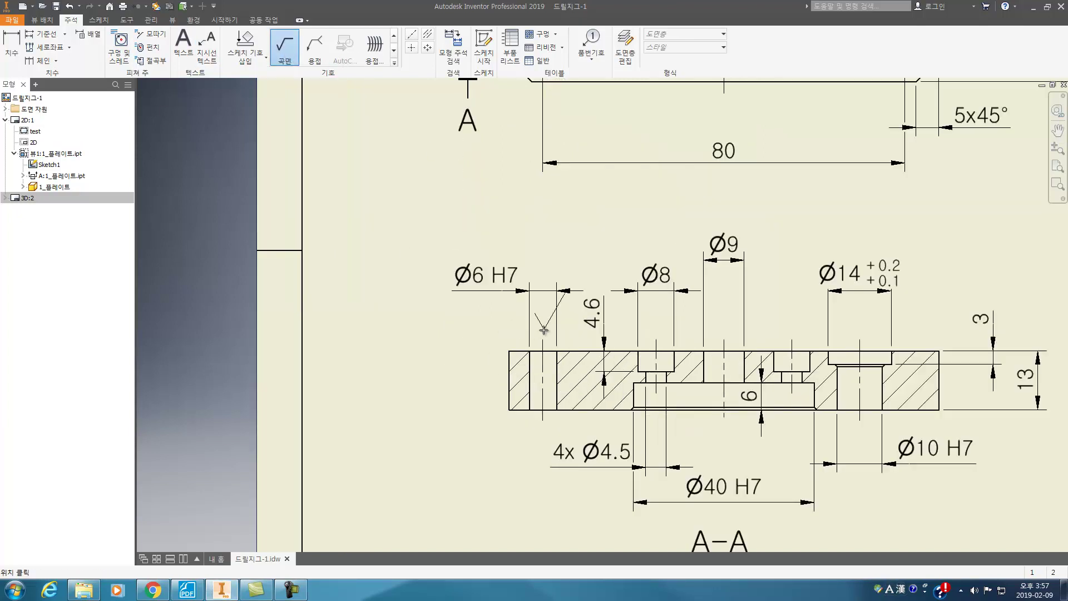
left_click(556, 330)
right_click(504, 337)
left_click(535, 338)
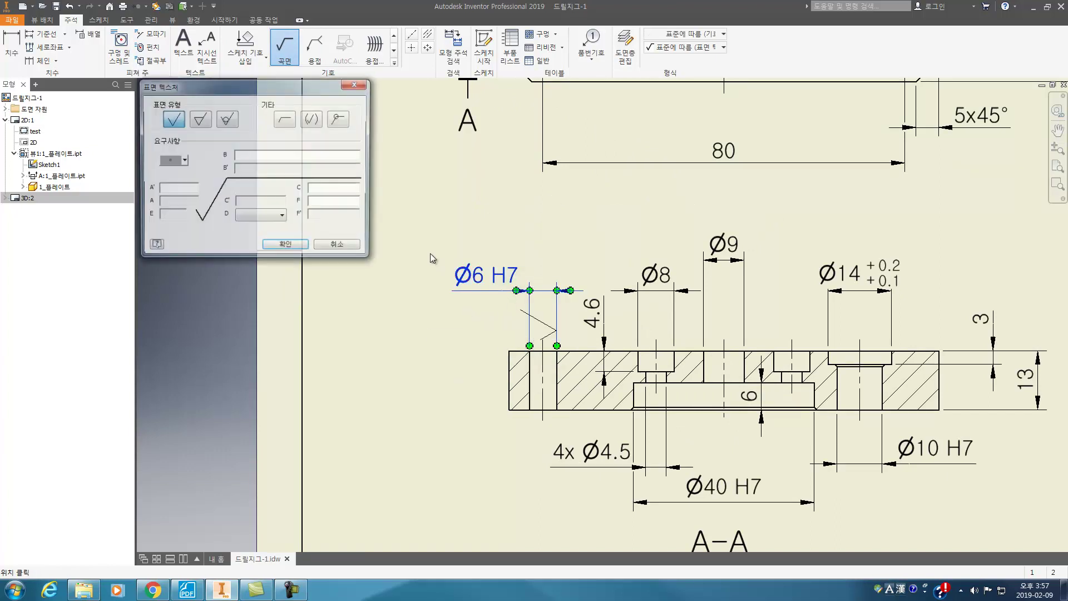
left_click(199, 119)
type("x")
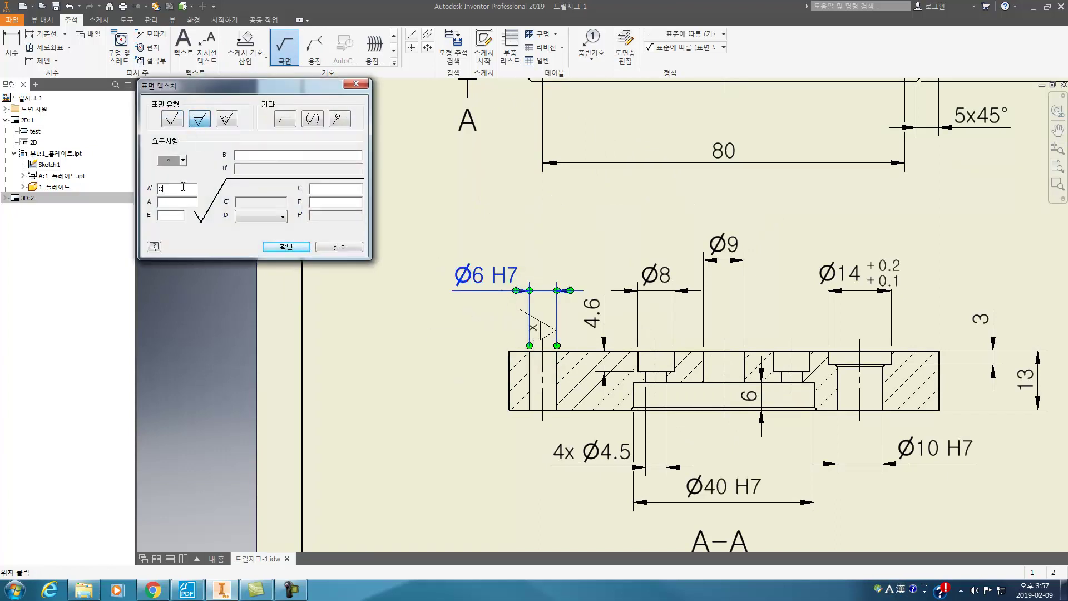
left_click(303, 240)
Add a material-removal surface texture symbol with value x on the horizontal inner face of the Ø40 recess in section A-A.
scroll(754, 455, "up", 2)
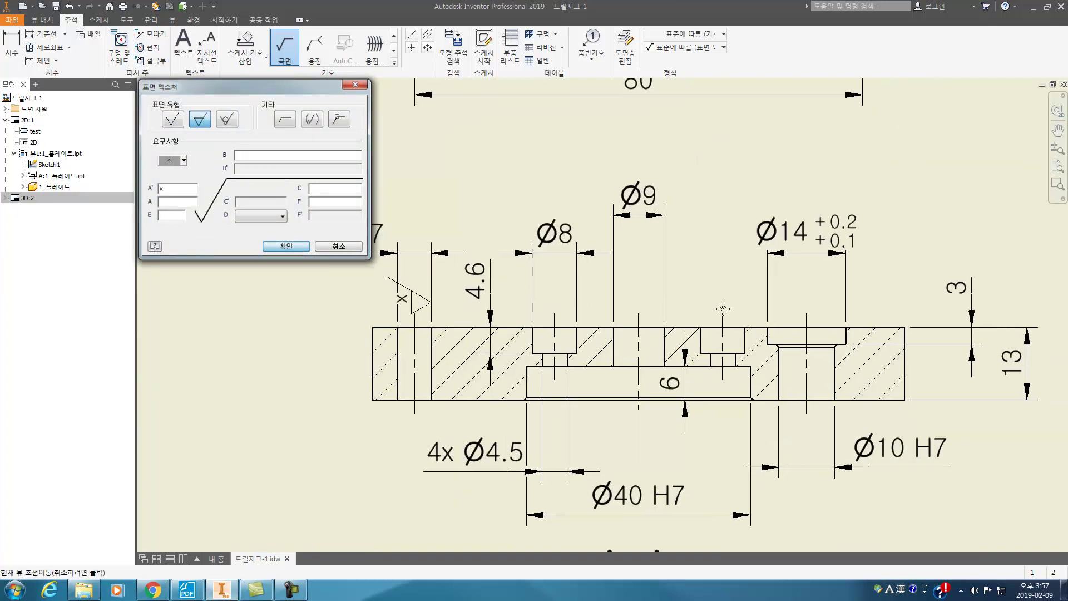
middle_click_drag(752, 381, 644, 314)
scroll(644, 313, "up", 2)
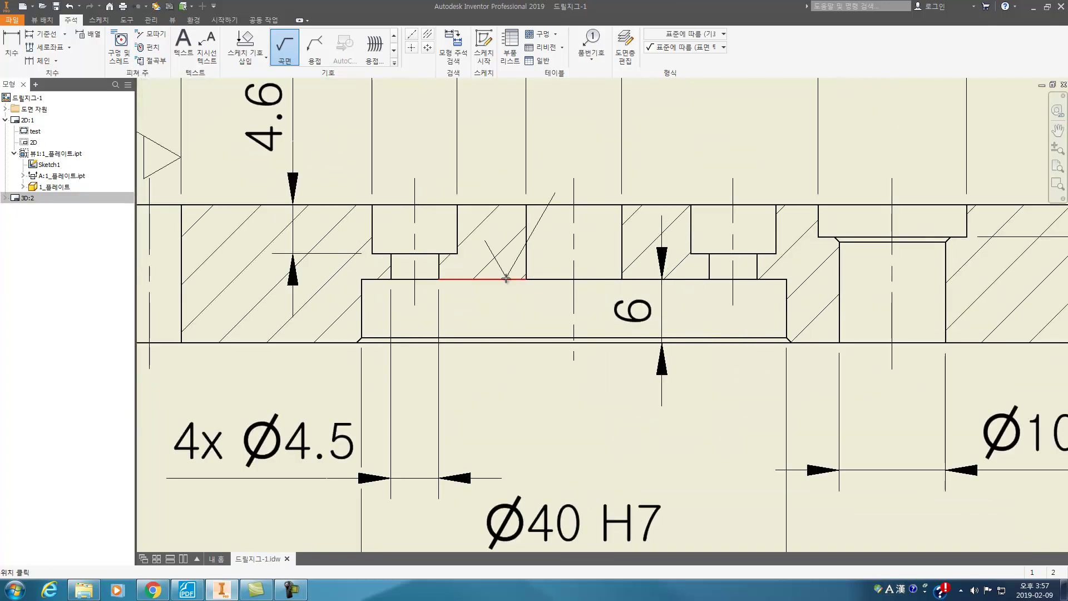
left_click(507, 279)
right_click(458, 363)
left_click(501, 438)
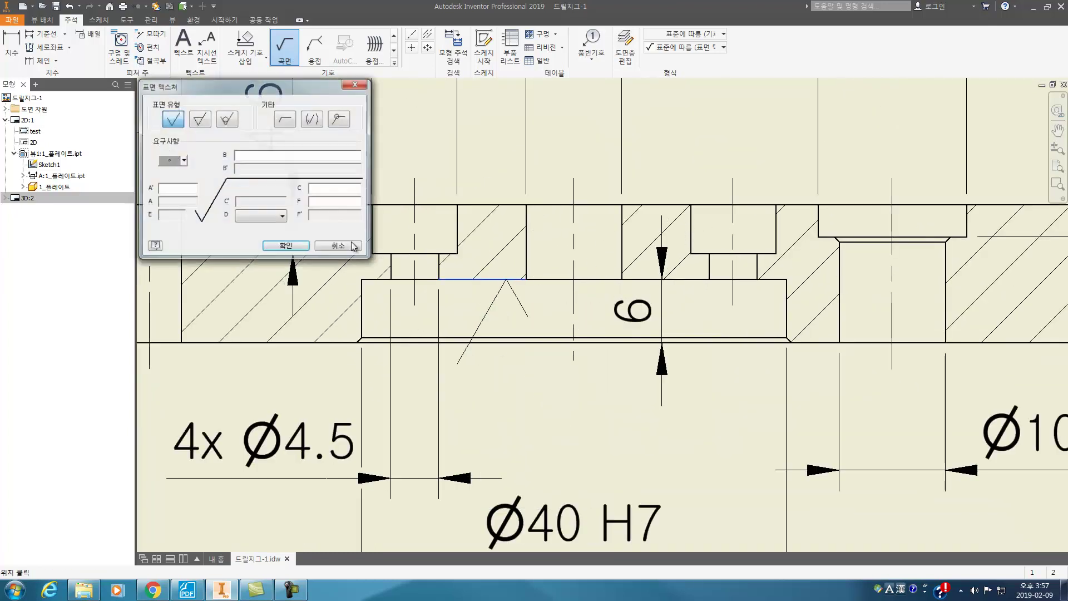
left_click(199, 119)
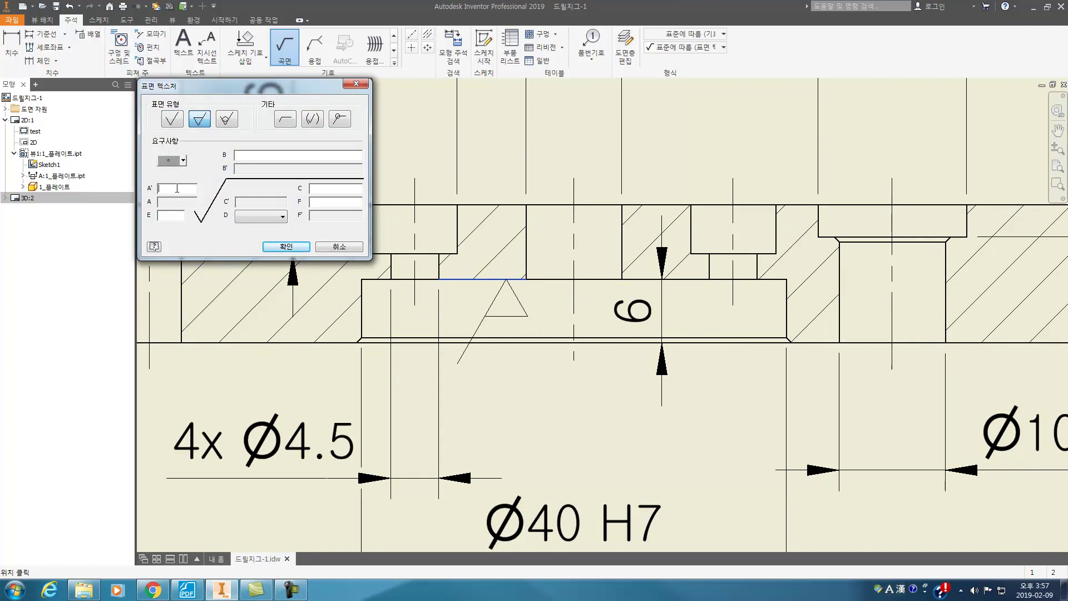
type("x")
left_click(286, 246)
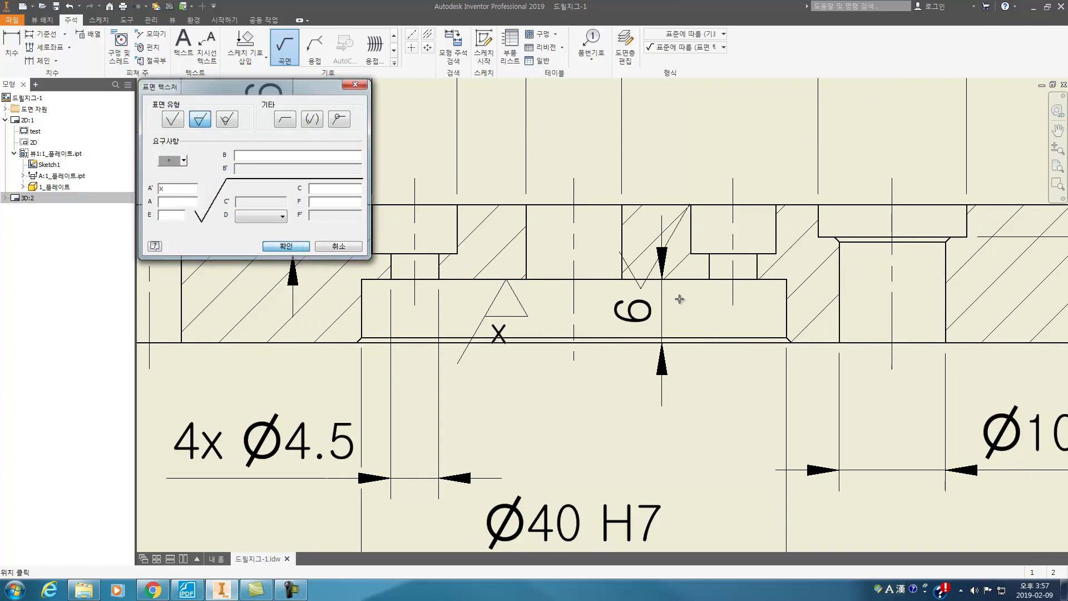
Add a material-removal surface texture symbol with value x on the right extension line of the Ø14 dimension.
scroll(591, 338, "down", 5)
middle_click_drag(591, 337, 492, 338)
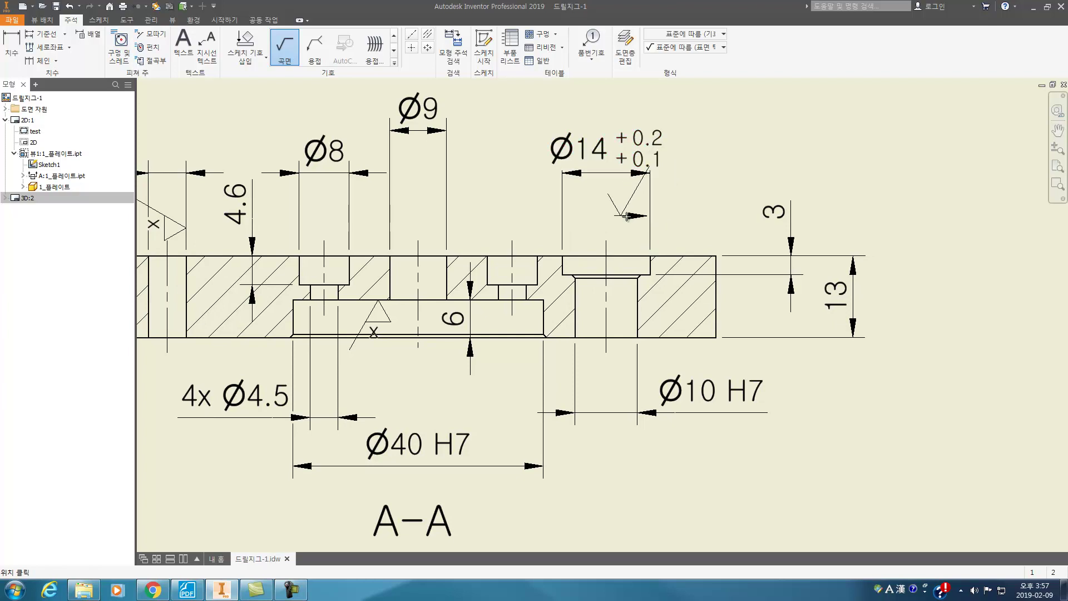
key("Escape")
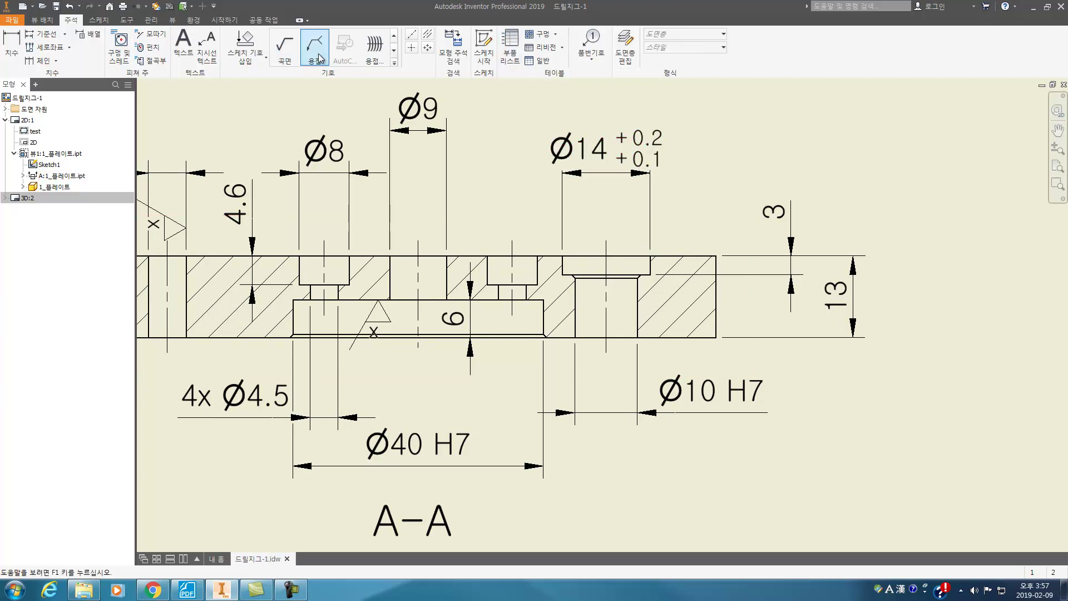
left_click(284, 48)
left_click(650, 219)
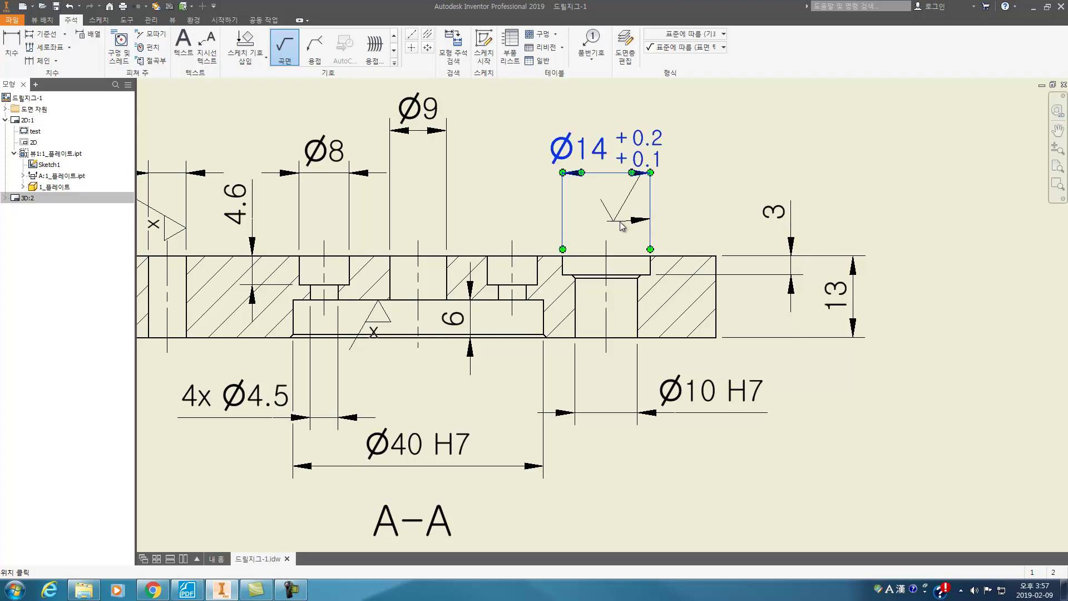
right_click(618, 222)
left_click(636, 222)
left_click(200, 125)
left_click(200, 120)
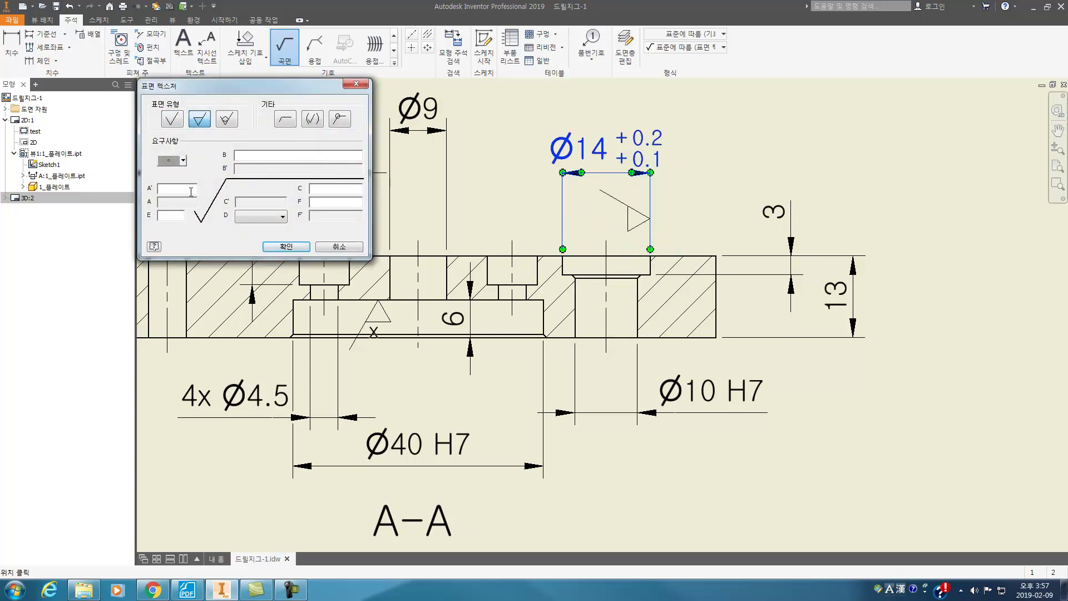
type("x")
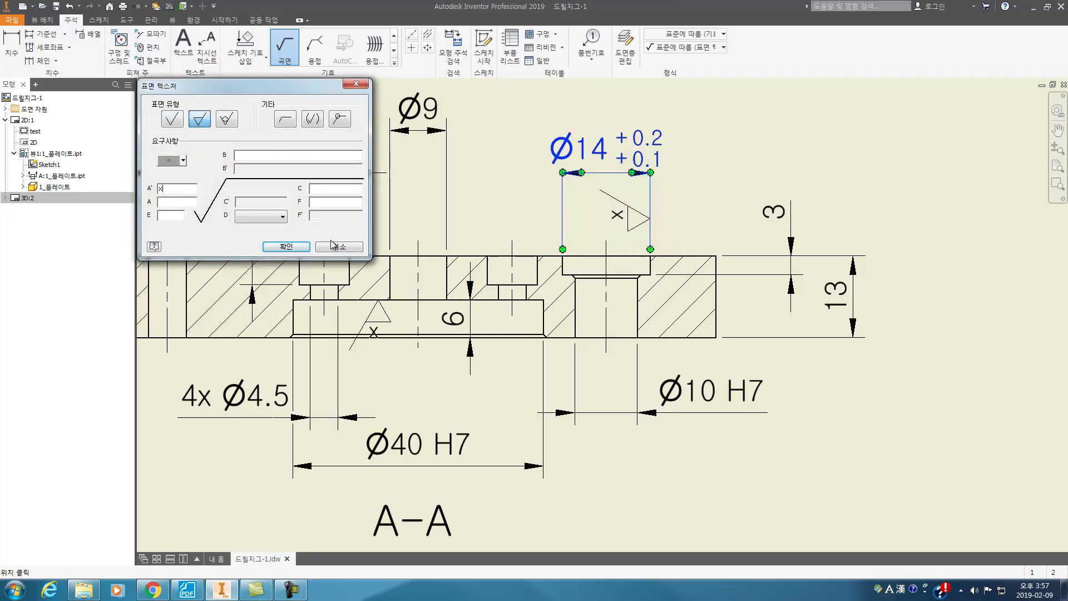
left_click(295, 246)
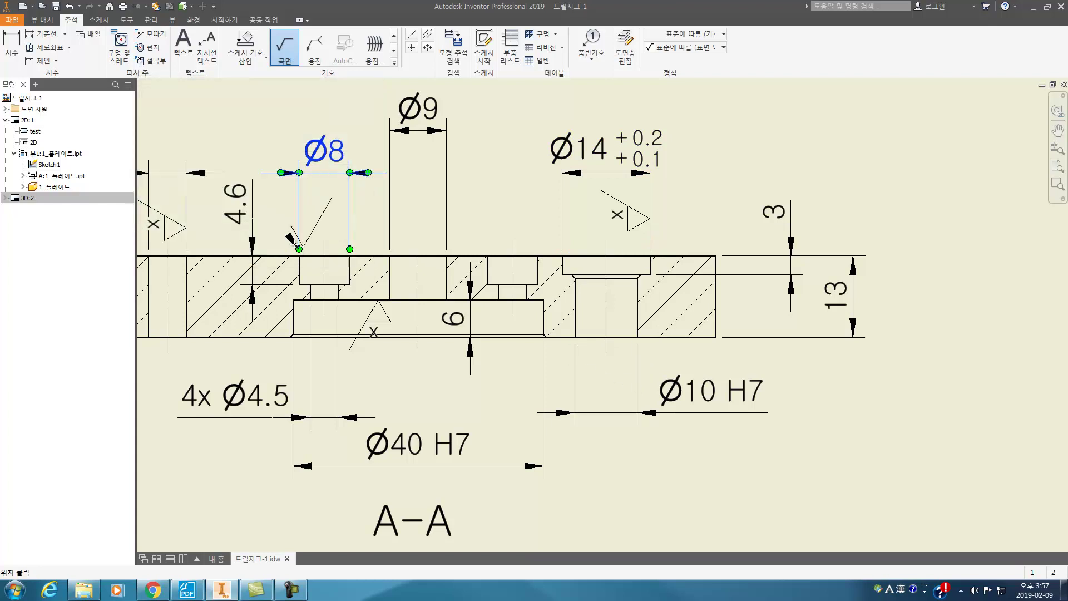
key("Escape")
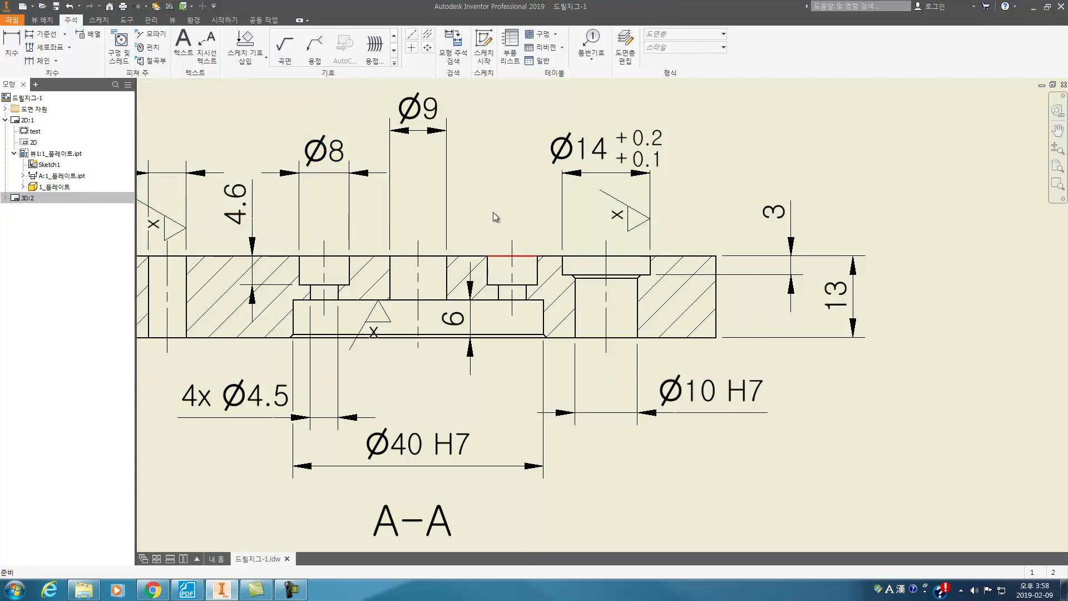
Add a material-removal surface texture symbol with value x on the right extension line of the Ø10 H7 dimension.
left_click(285, 47)
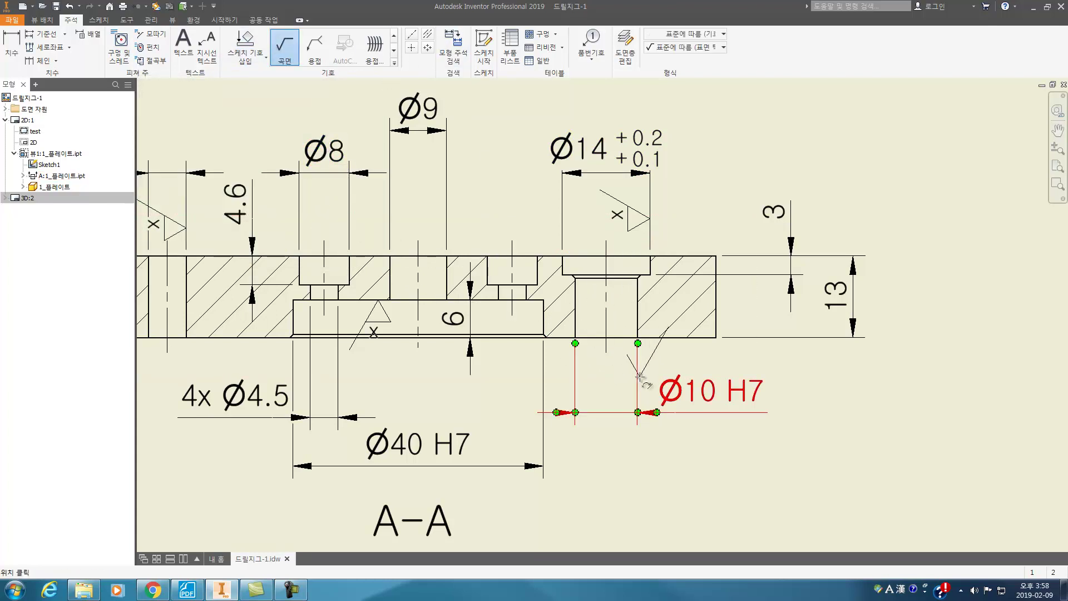
left_click(634, 377)
right_click(582, 384)
left_click(633, 384)
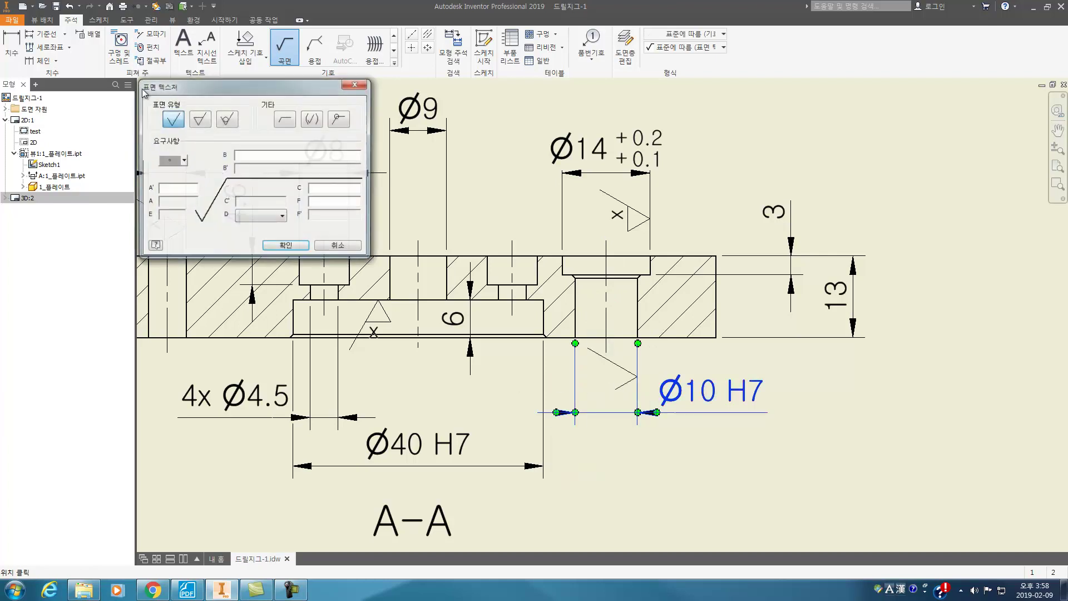
left_click(199, 119)
type("x")
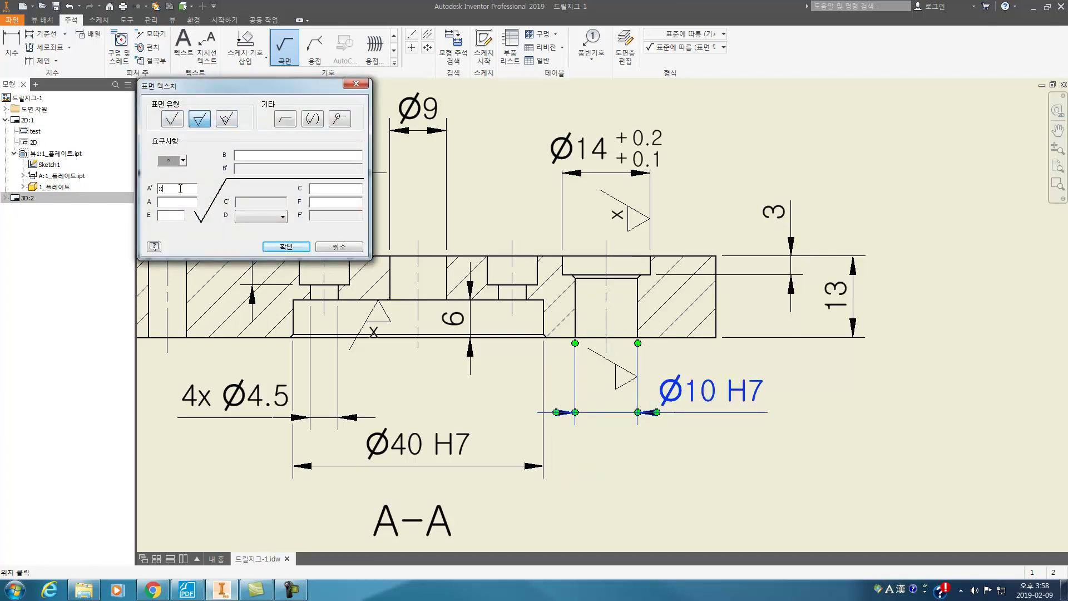
left_click(286, 246)
Add a material-removal surface texture symbol with value x on the lower extension line of the 3 mm depth dimension.
left_click(734, 276)
right_click(751, 213)
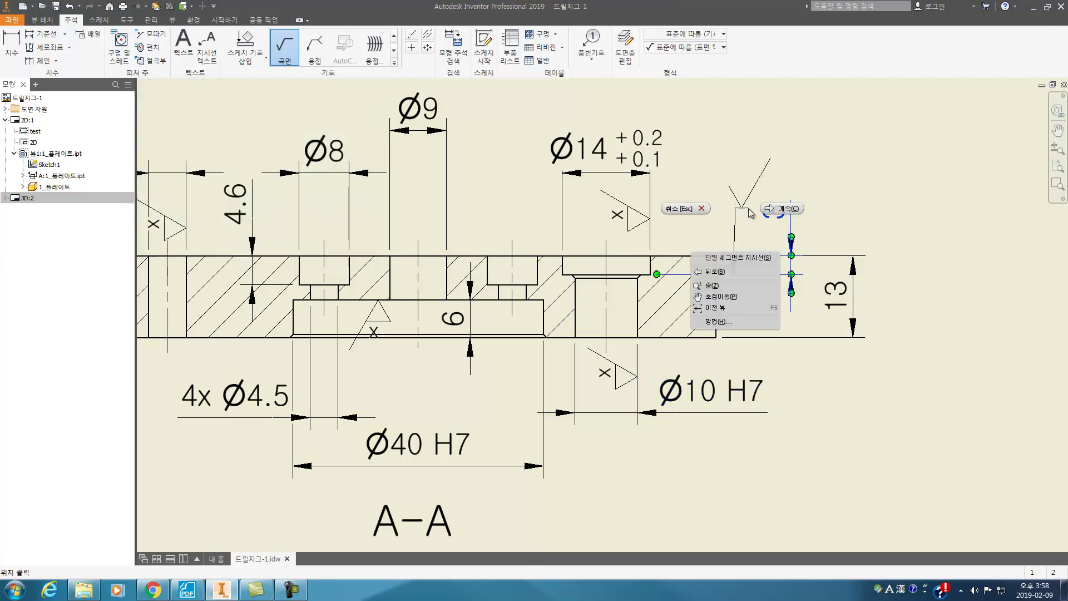
left_click(781, 209)
left_click(199, 119)
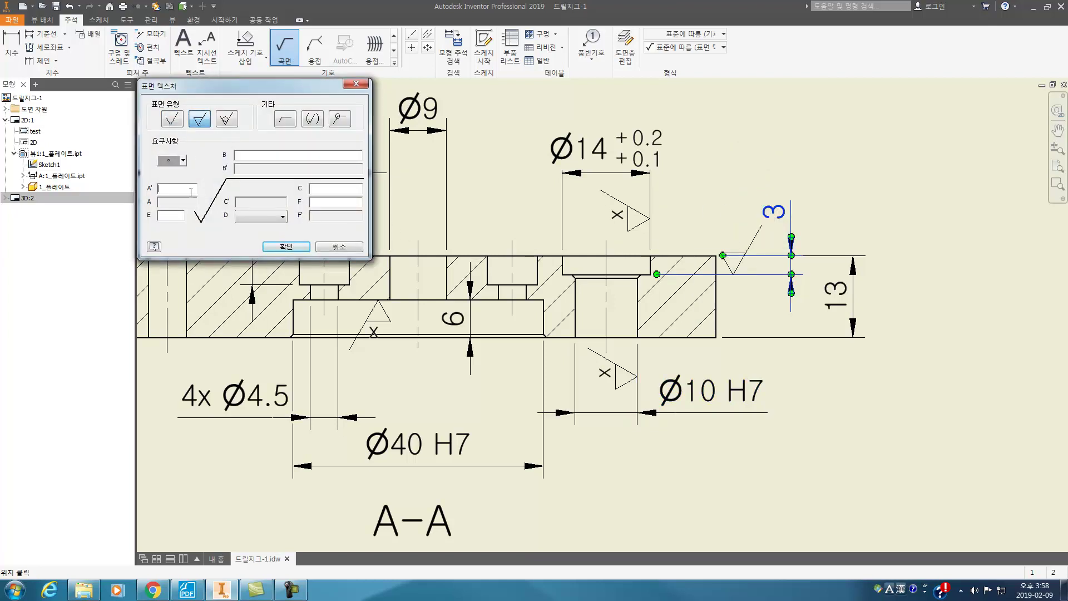
type("x")
left_click(286, 246)
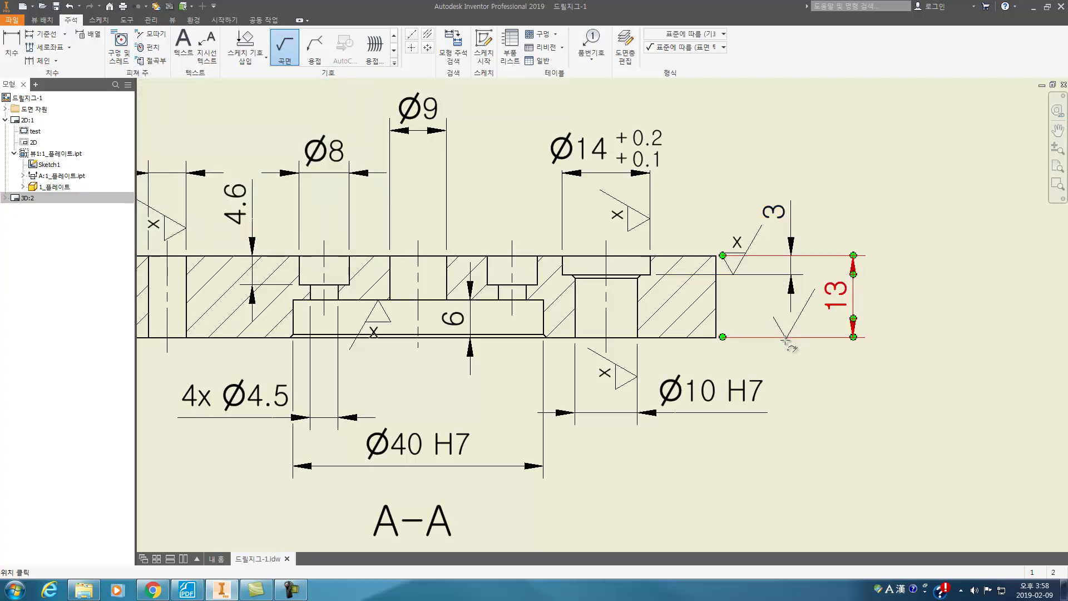
Add a material-removal surface texture symbol with value x on the lower extension line of the 13 mm thickness dimension.
left_click(800, 338)
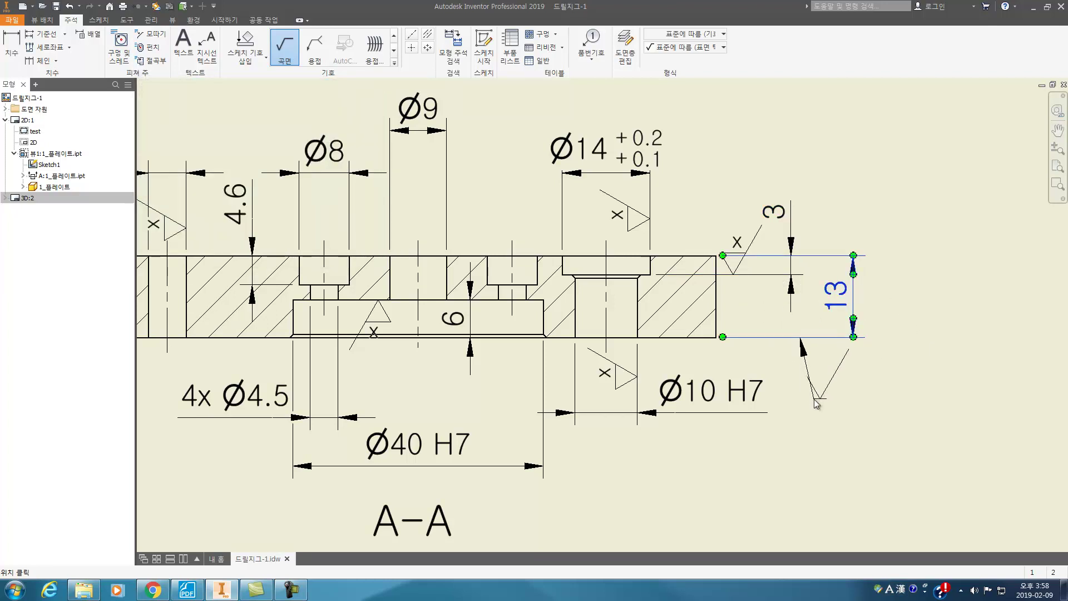
left_click(197, 123)
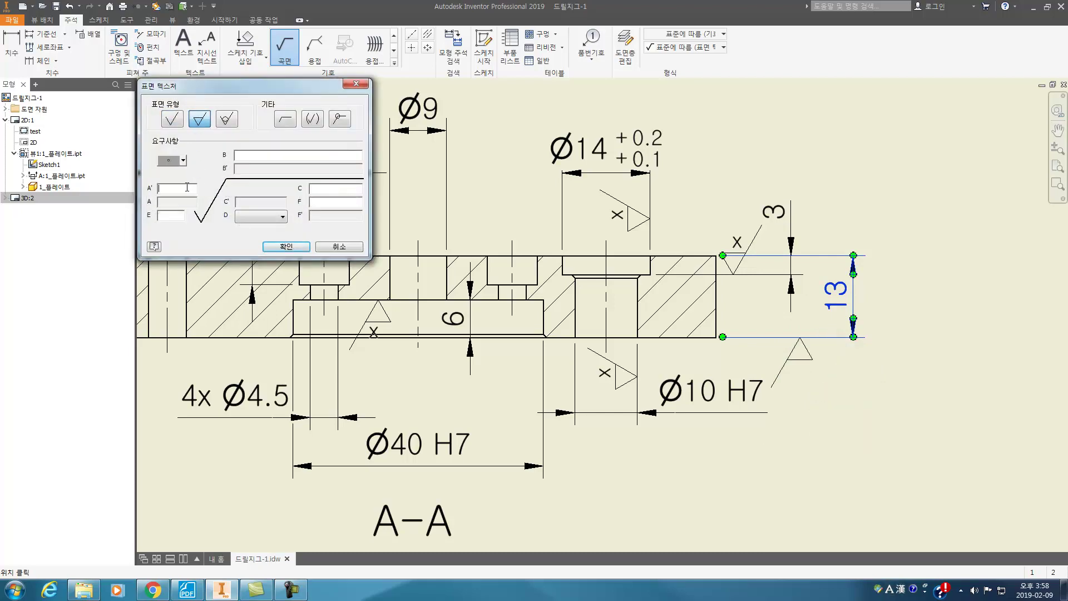
left_click(286, 246)
scroll(783, 209, "down", 5)
scroll(745, 195, "up", 4)
scroll(740, 192, "down", 2)
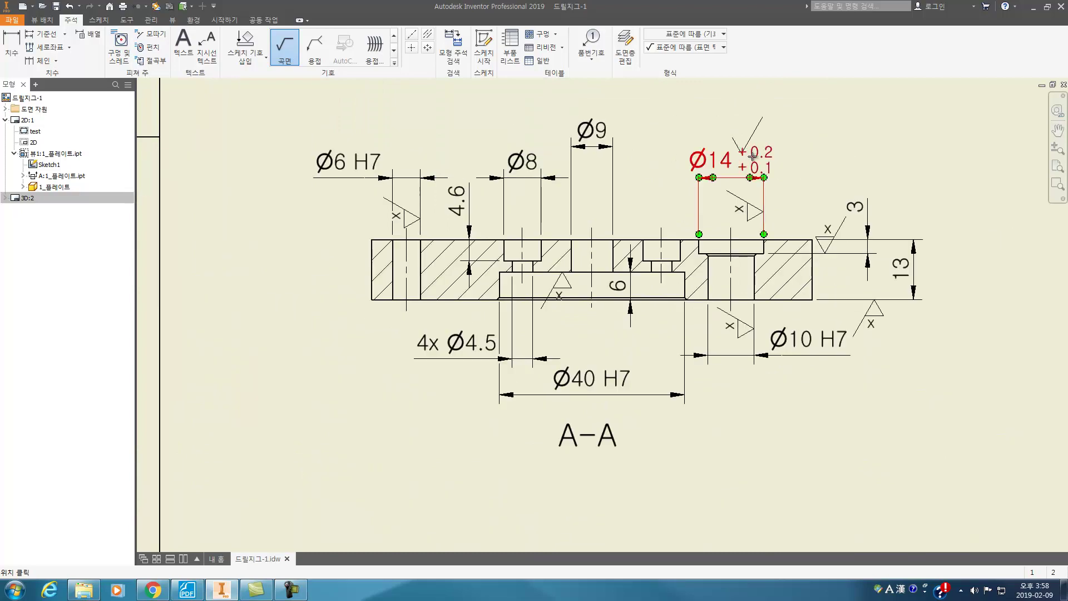
scroll(733, 219, "up", 1)
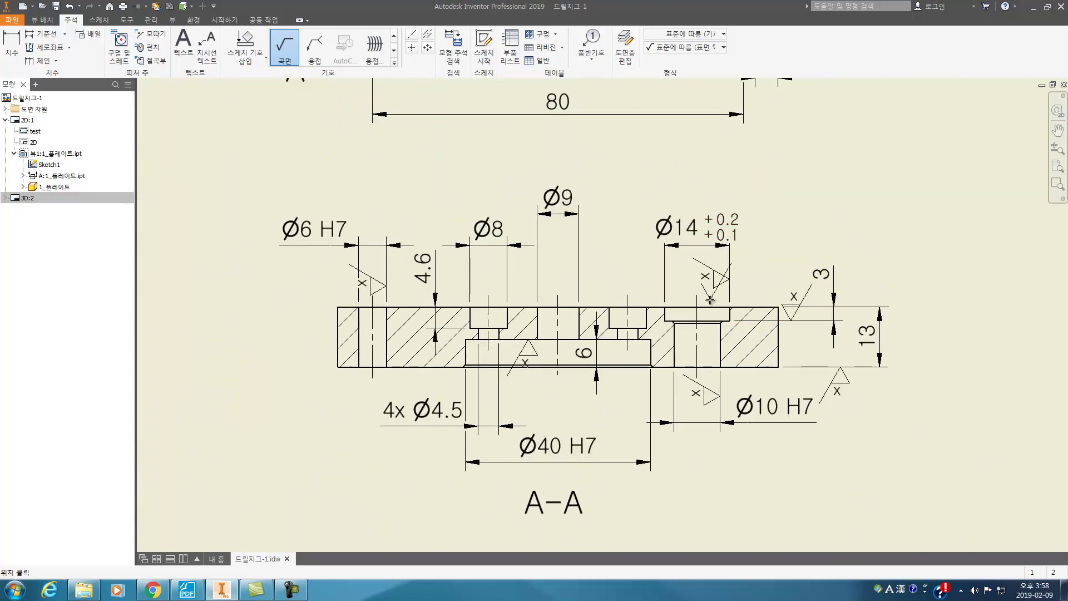
key("Escape")
Switch to the drill jig PDF in Foxit PhantomPDF, examine how the plate fits its mating parts, and return to the Inventor drawing.
scroll(712, 303, "down", 6)
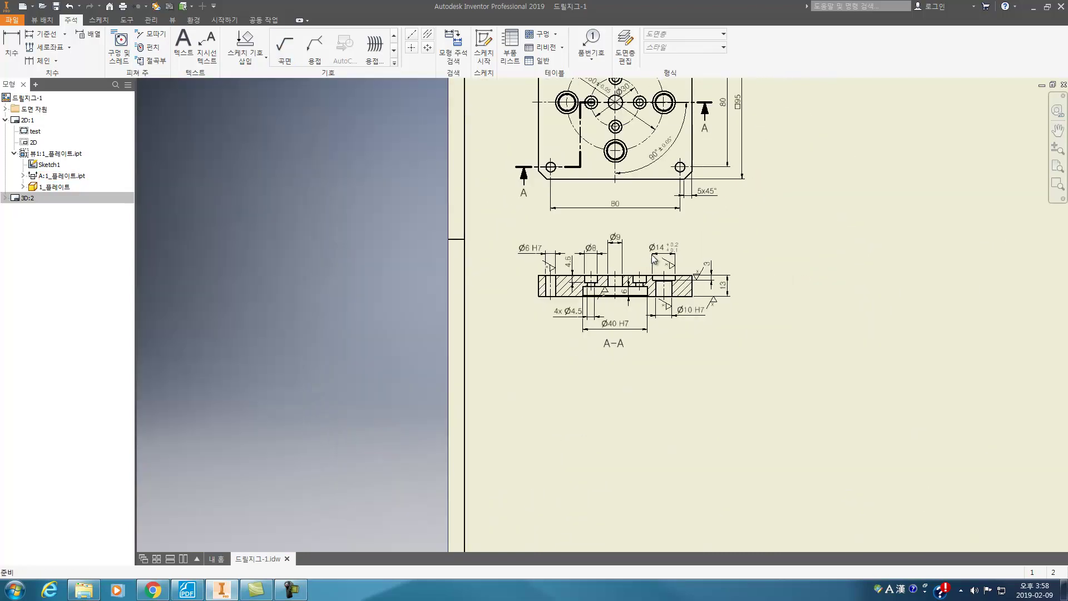
scroll(627, 356, "up", 5)
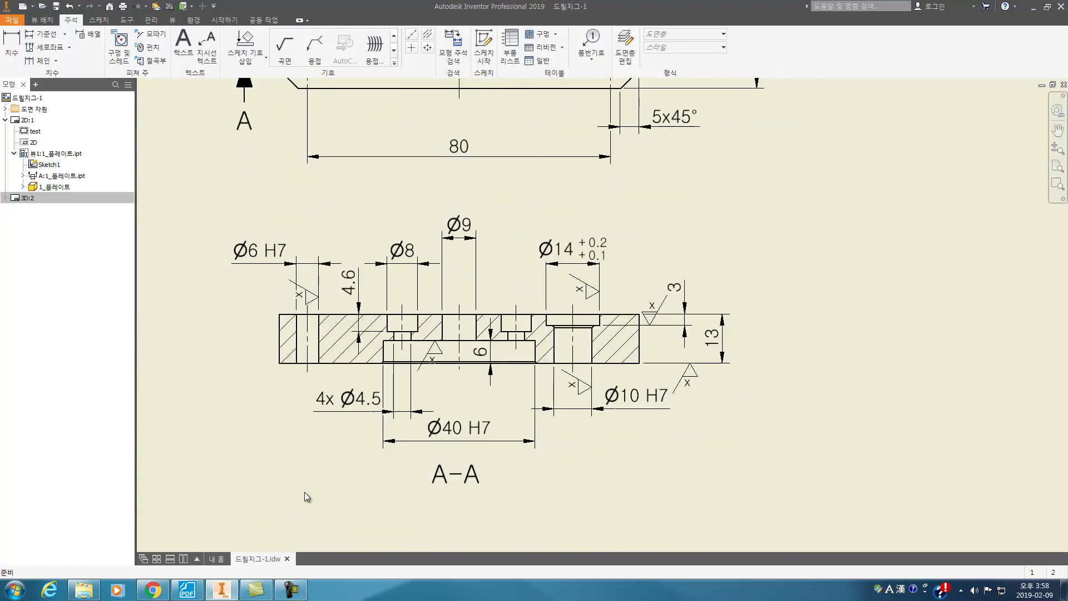
left_click(187, 590)
scroll(610, 320, "down", 8)
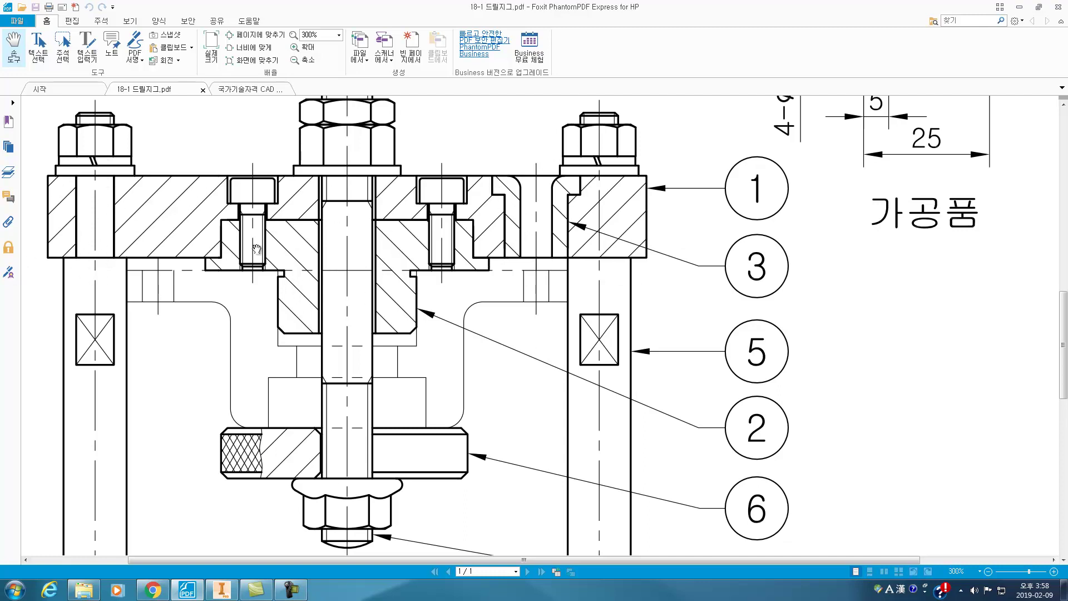
scroll(461, 202, "up", 8)
scroll(460, 223, "down", 5)
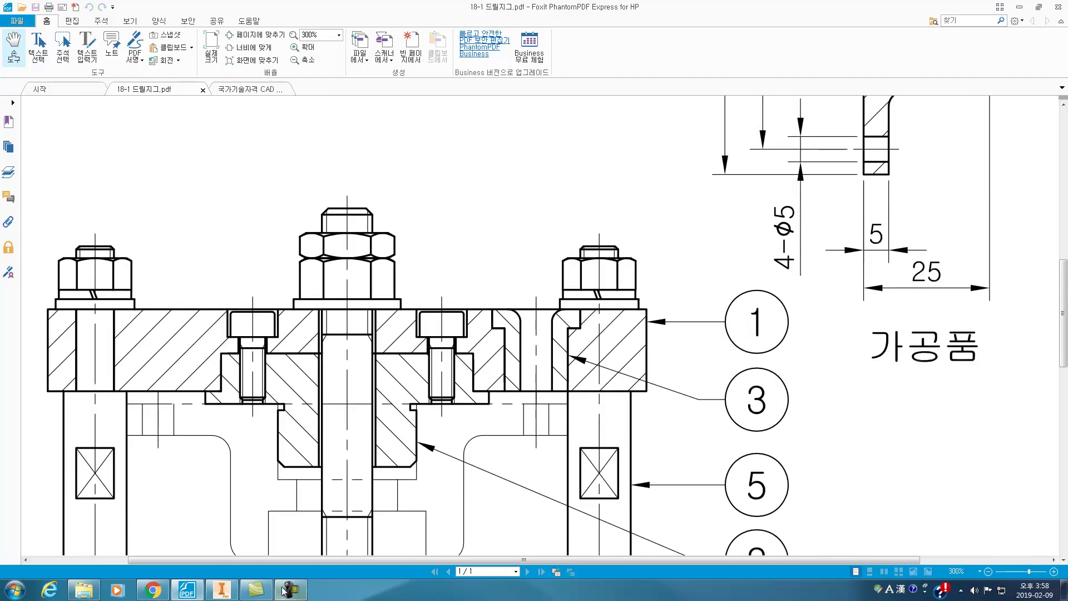
left_click(207, 595)
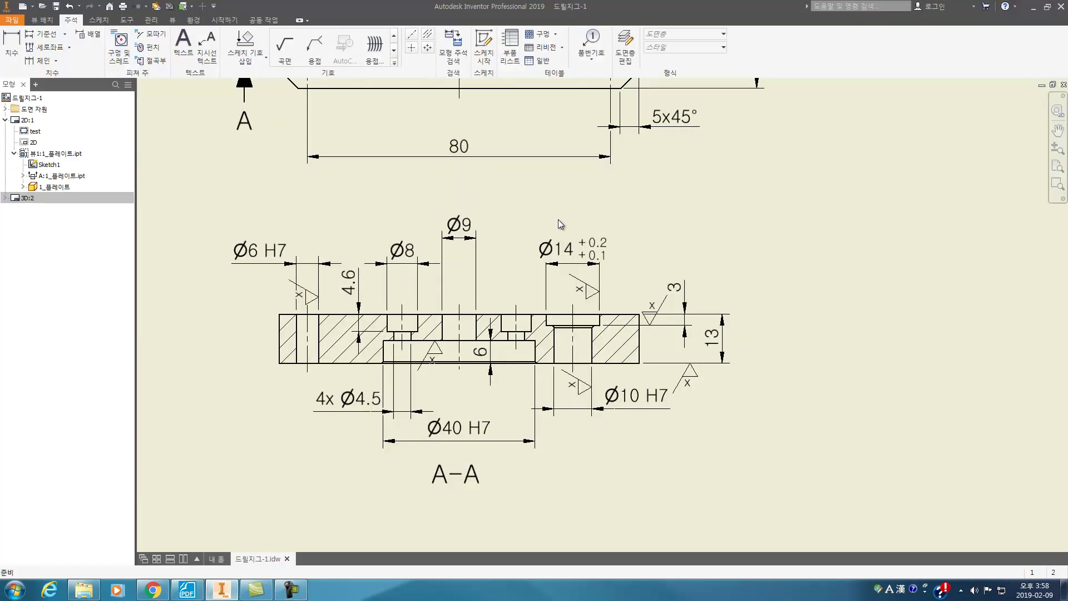
Attach a feature control frame to the left end of the Ø6 H7 dimension line in section A-A.
middle_click_drag(572, 273, 682, 229)
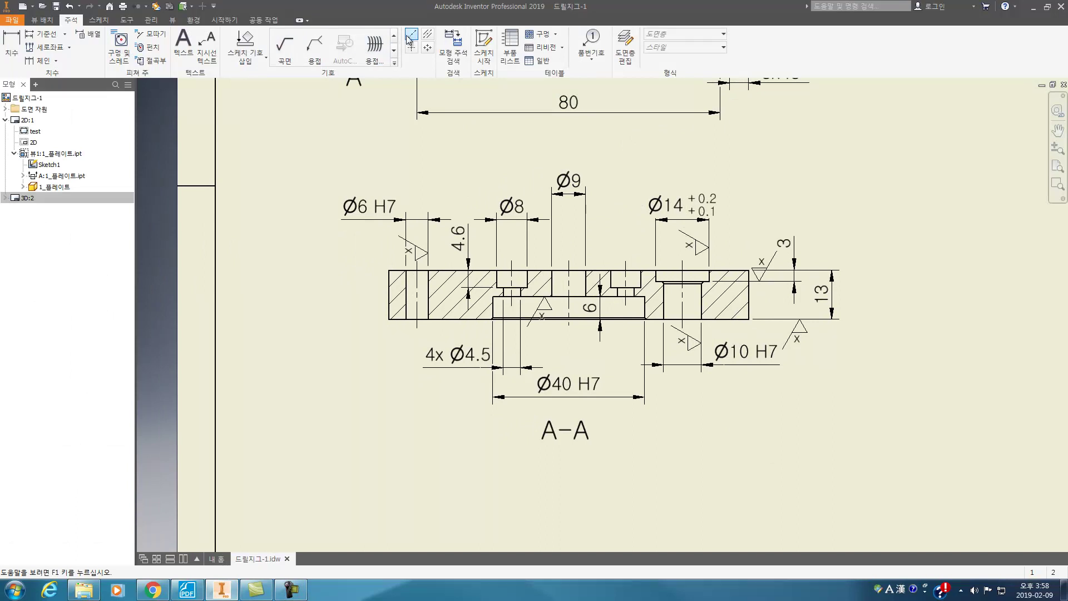
left_click(394, 50)
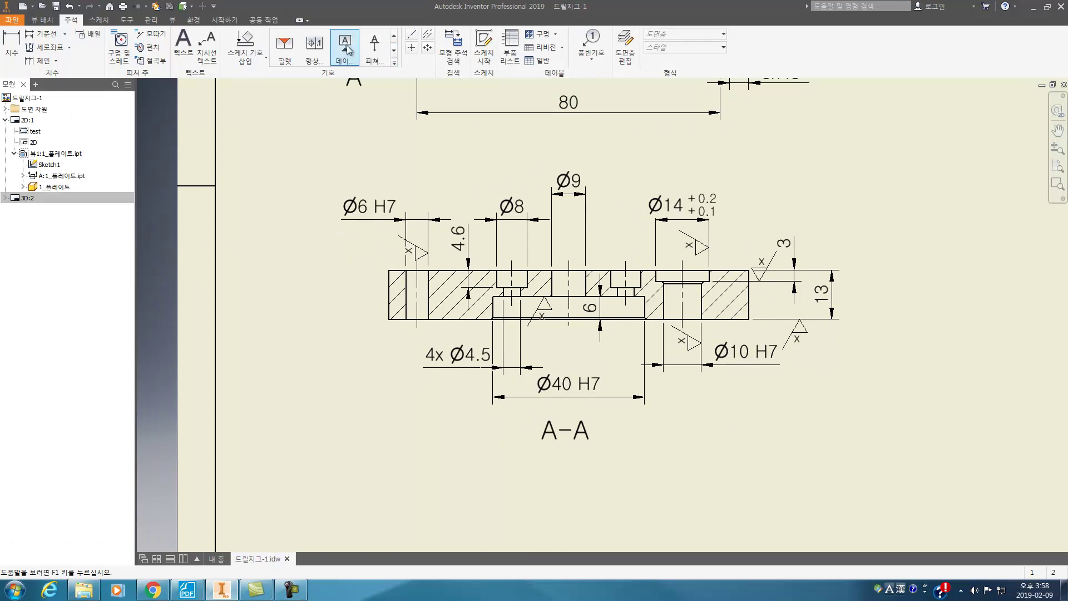
left_click(314, 45)
scroll(414, 205, "down", 3)
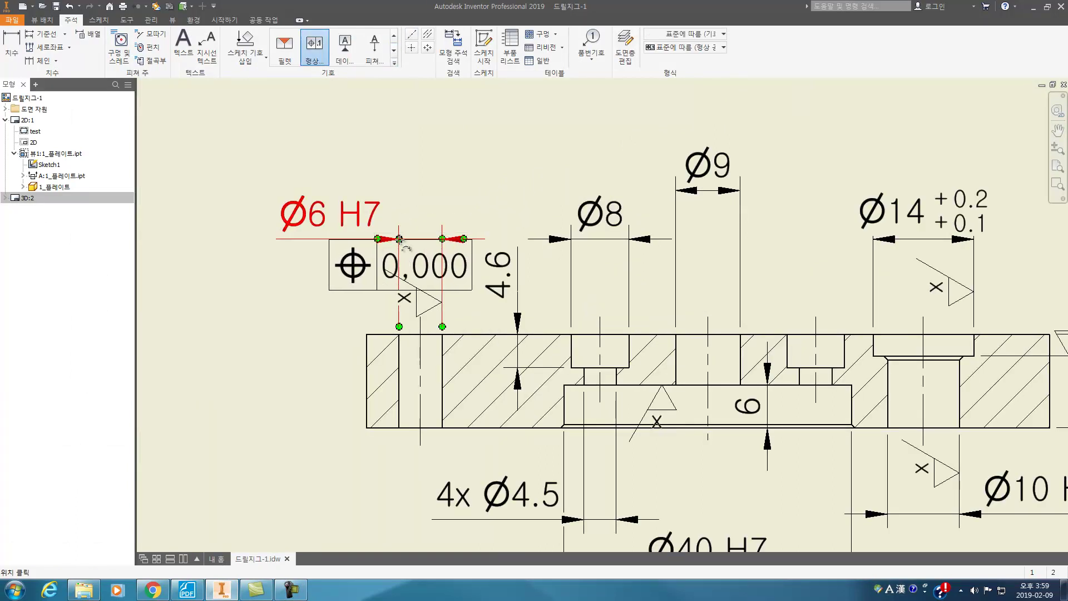
left_click(400, 240)
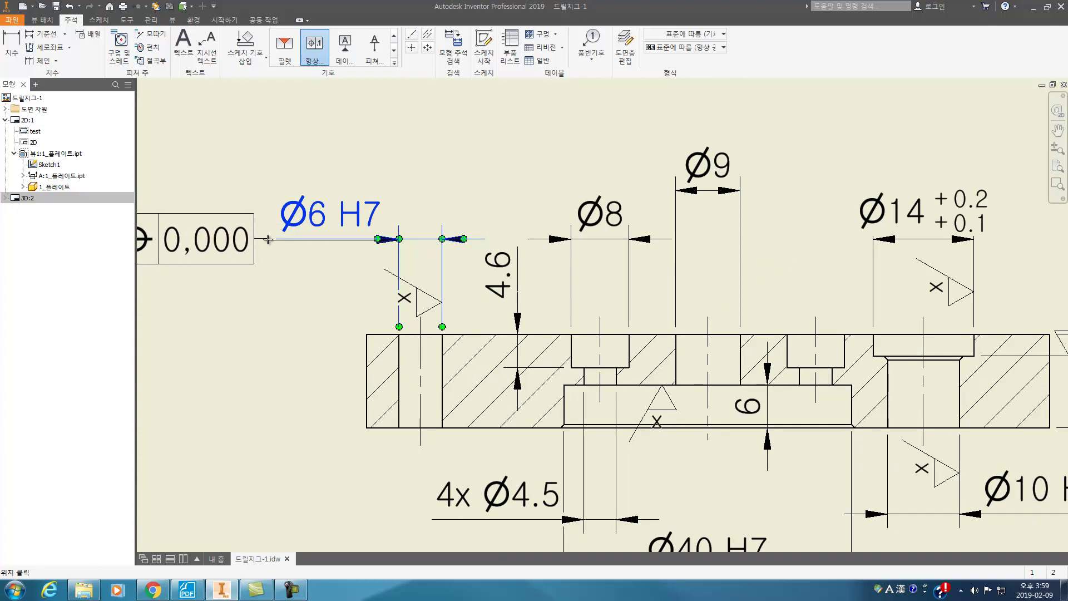
left_click(268, 239)
Define the Ø6 H7 feature control frame as perpendicularity with tolerance Ø0.011 relative to datum A.
left_click(169, 149)
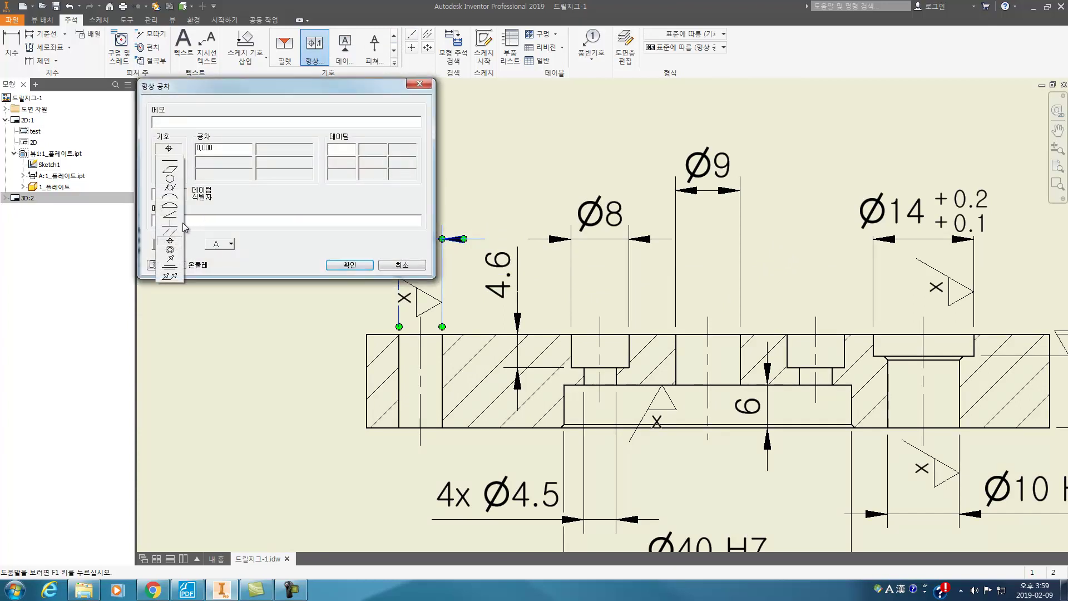
left_click(181, 223)
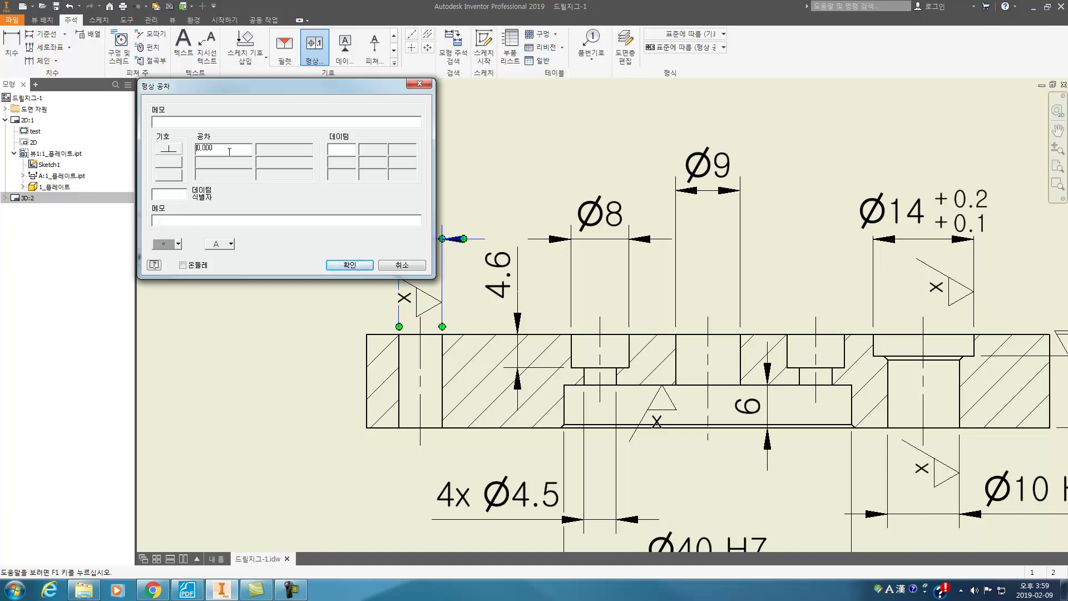
left_click(179, 244)
left_click(185, 255)
type("a")
key("BackSpace")
type("A")
left_click(350, 265)
Attach a feature control frame to the right end of the Ø10 H7 dimension line in section A-A.
scroll(356, 156, "down", 3)
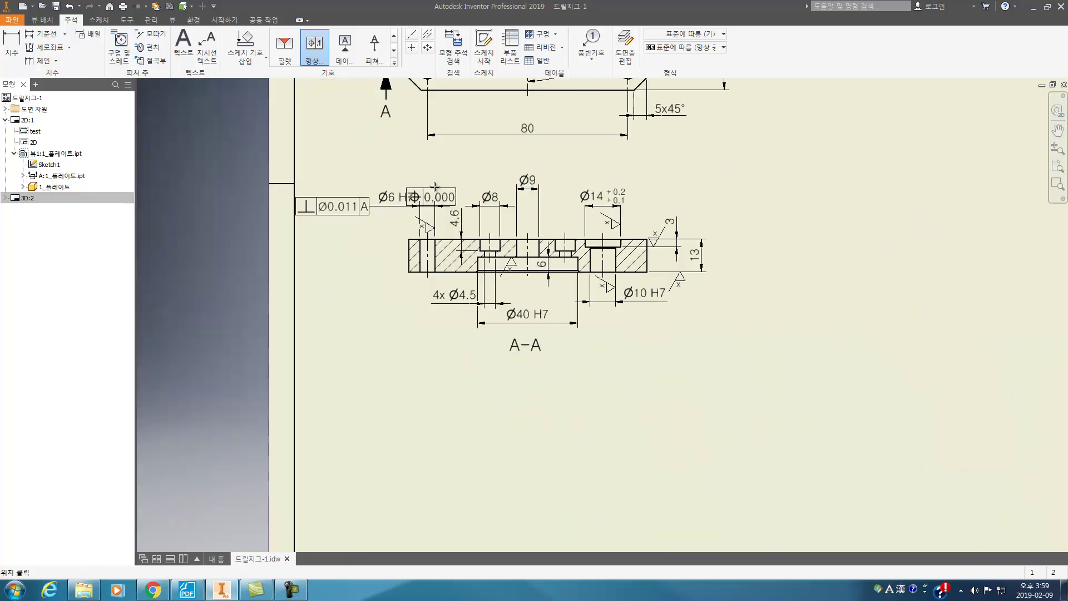
scroll(629, 203, "up", 4)
scroll(630, 202, "down", 3)
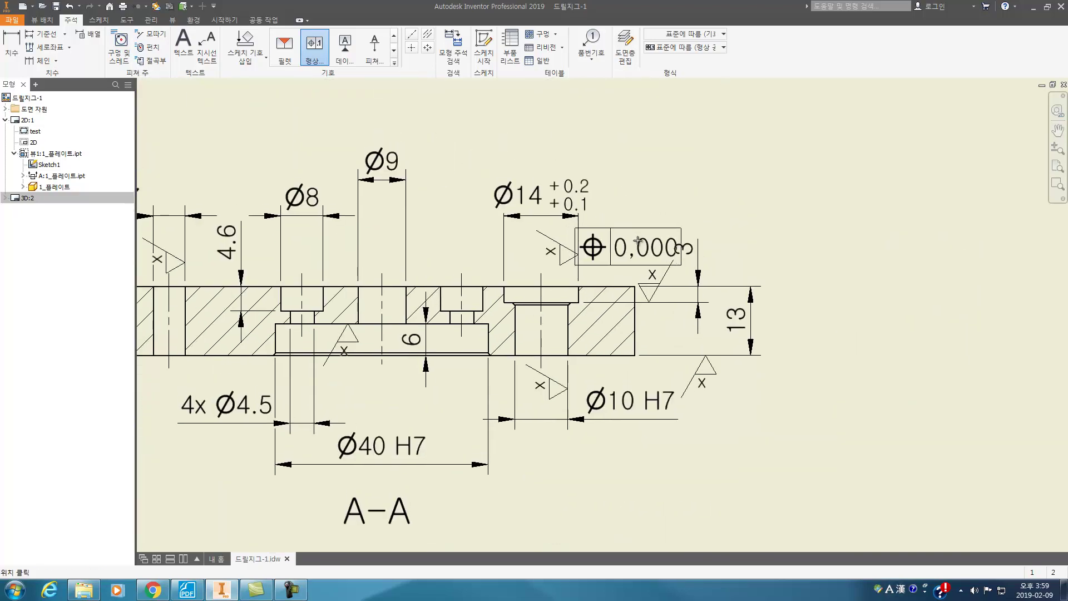
scroll(657, 334, "up", 3)
middle_click_drag(706, 259, 706, 133)
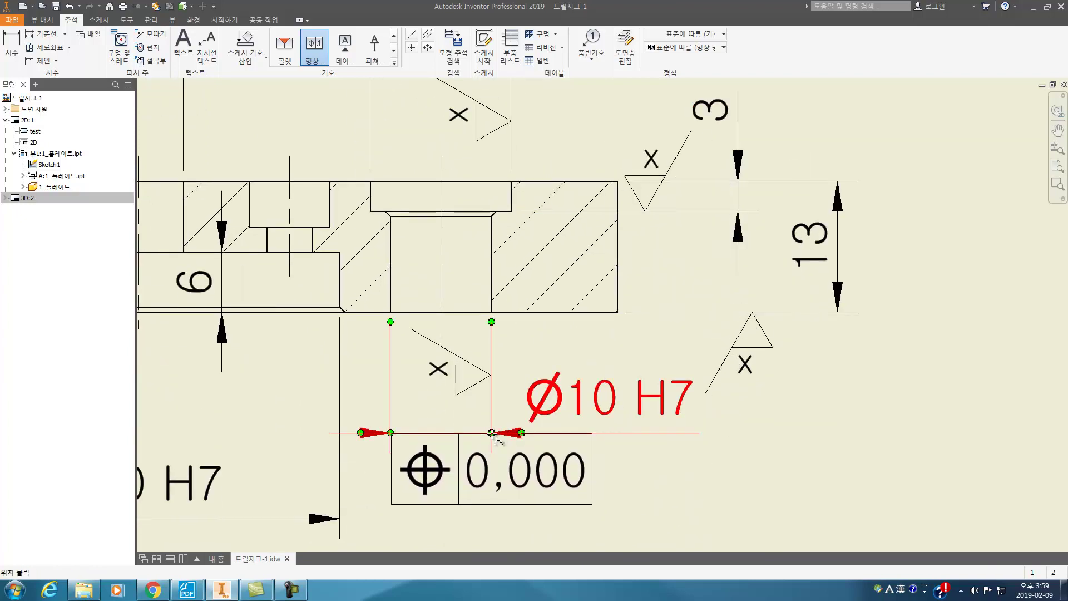
left_click(492, 432)
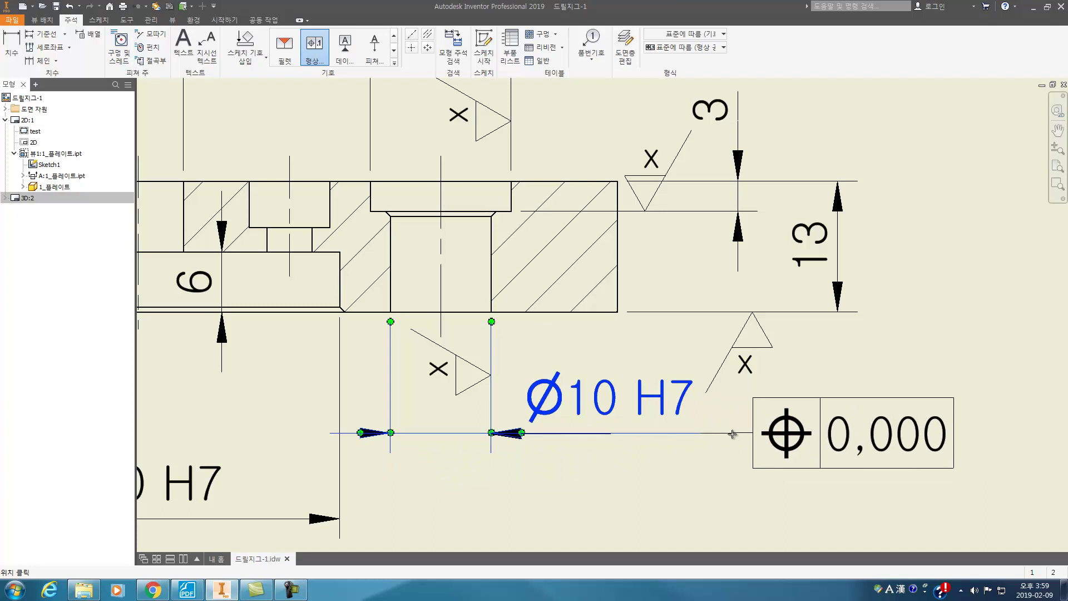
right_click(740, 439)
left_click(724, 490)
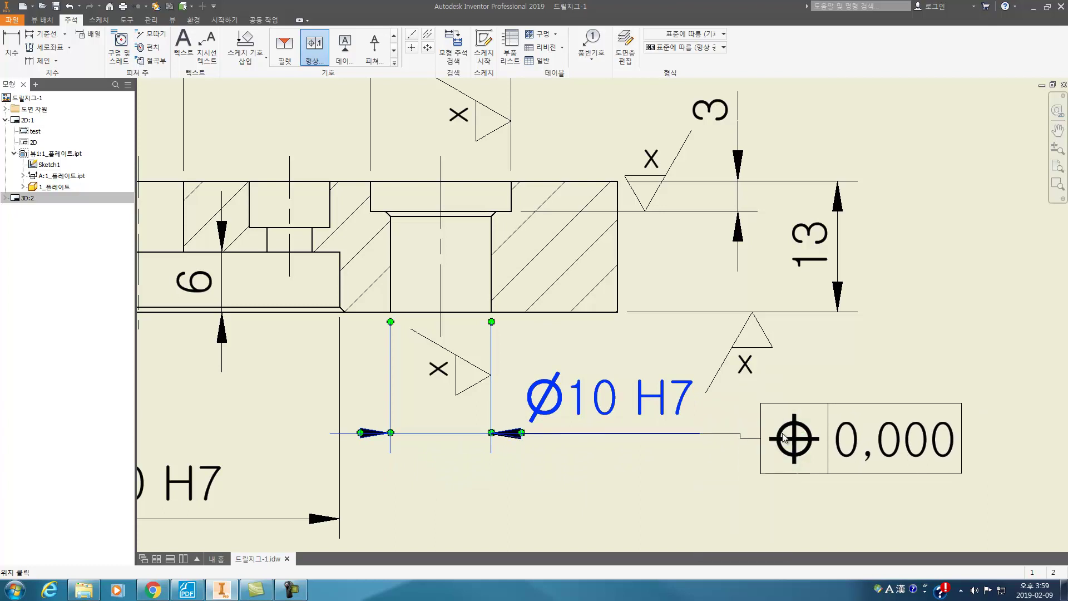
Define the Ø10 H7 feature control frame as perpendicularity with tolerance Ø0.011 and no datum reference.
left_click(180, 164)
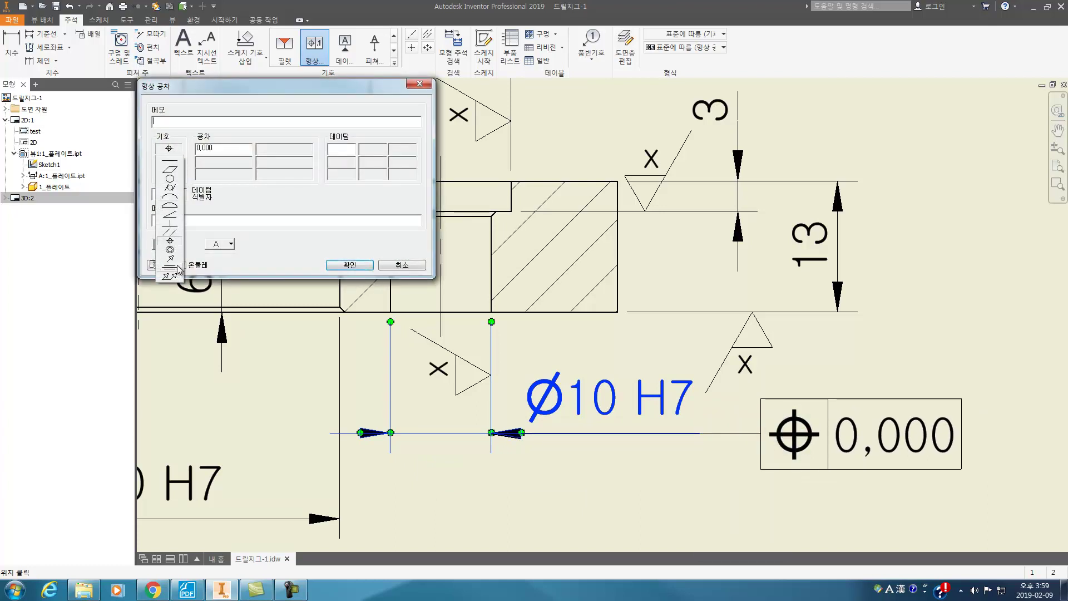
left_click(171, 224)
type("0.011")
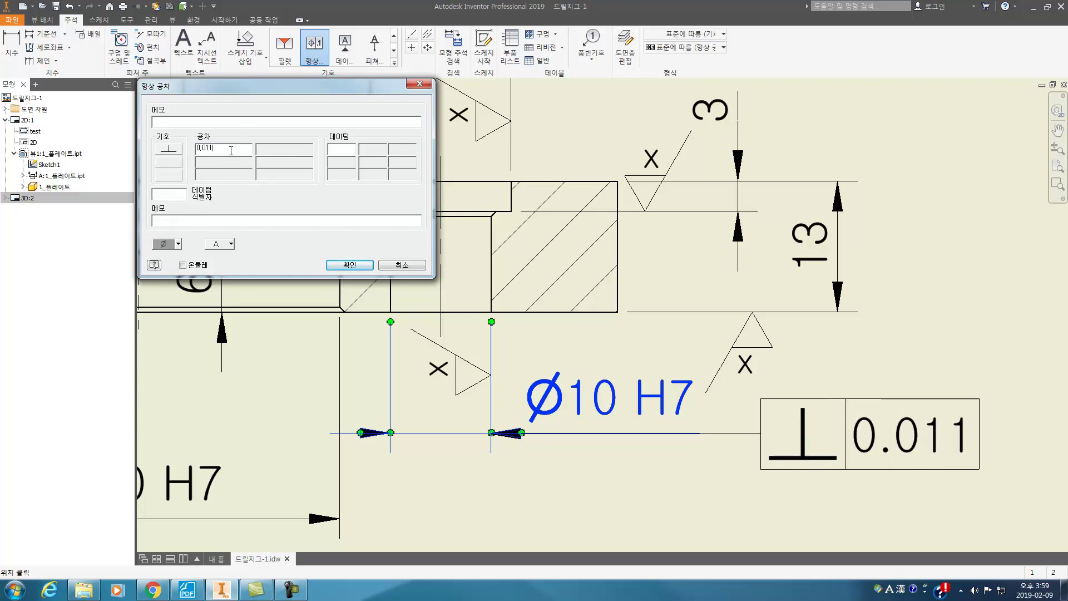
left_click(167, 243)
scroll(774, 288, "down", 5)
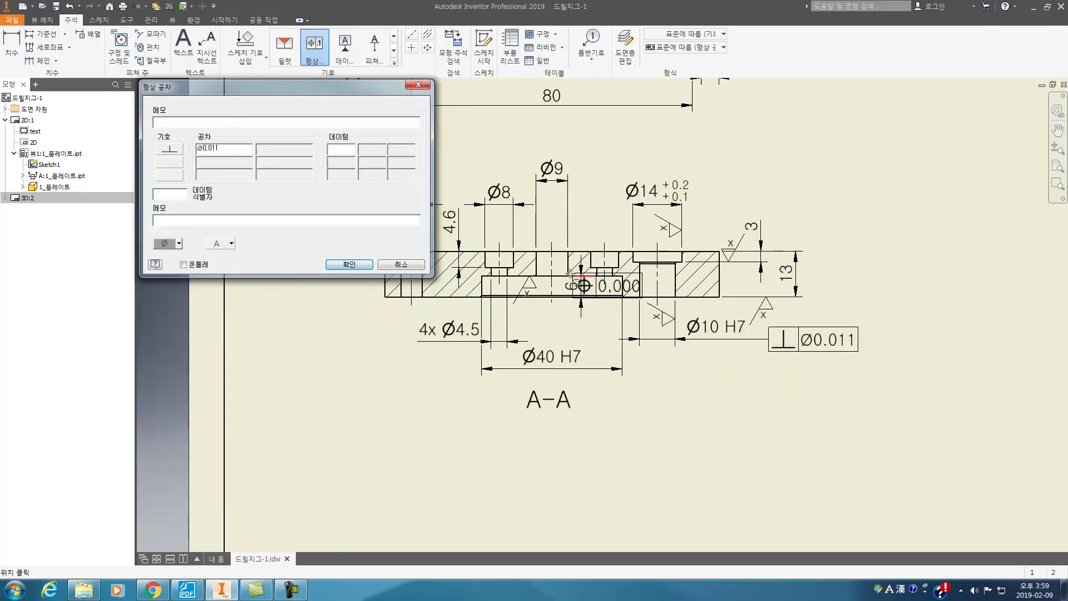
left_click(368, 263)
key("Escape")
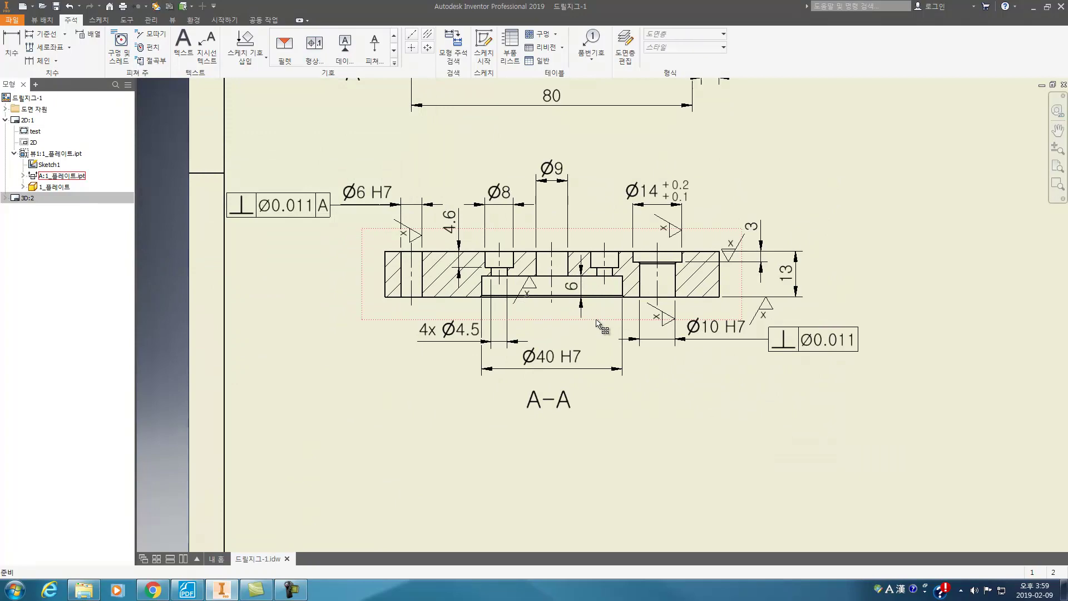
Attach a feature control frame to the right end of the Ø40 H7 dimension line in section A-A.
left_click(315, 45)
scroll(658, 331, "up", 5)
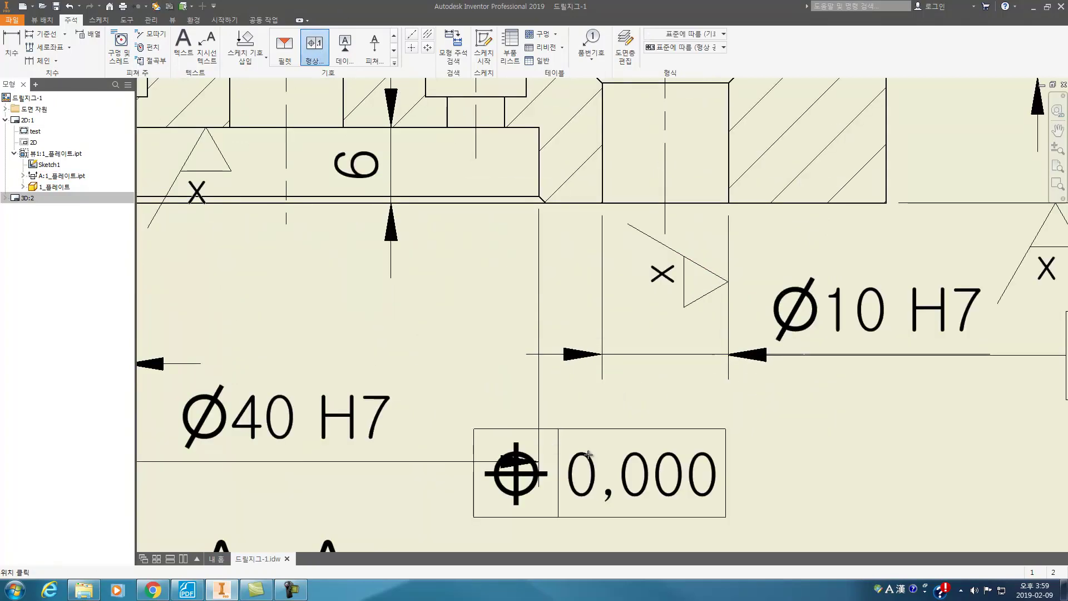
scroll(589, 454, "down", 3)
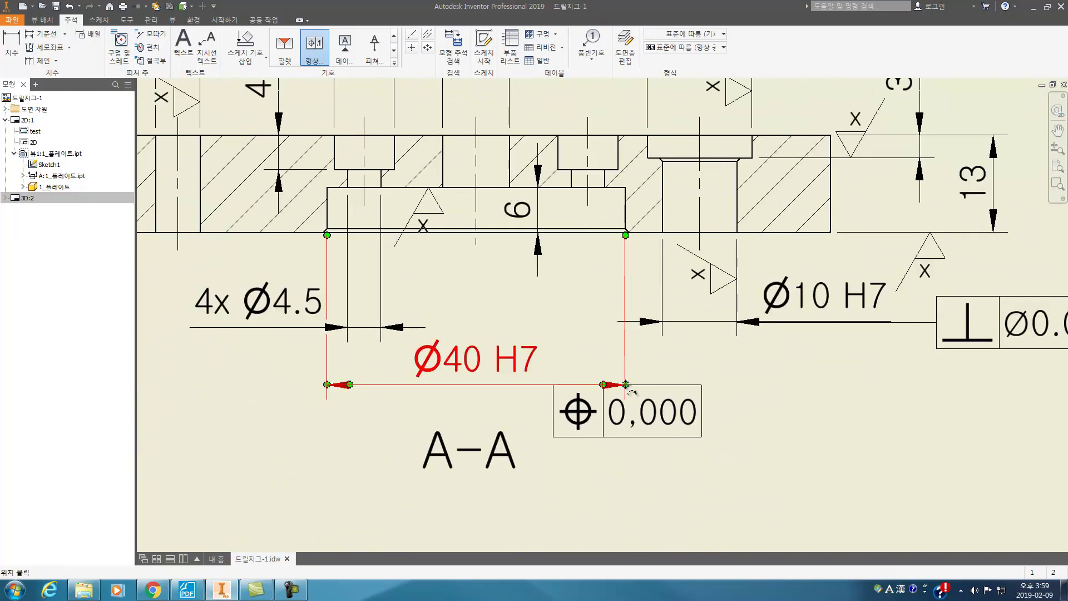
left_click(626, 384)
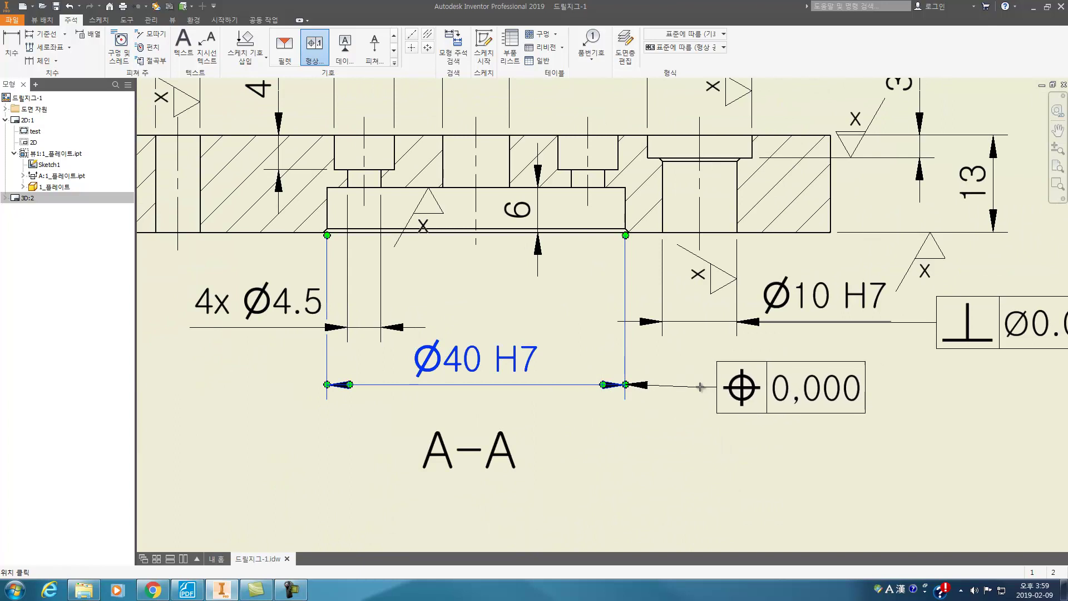
right_click(647, 428)
left_click(668, 437)
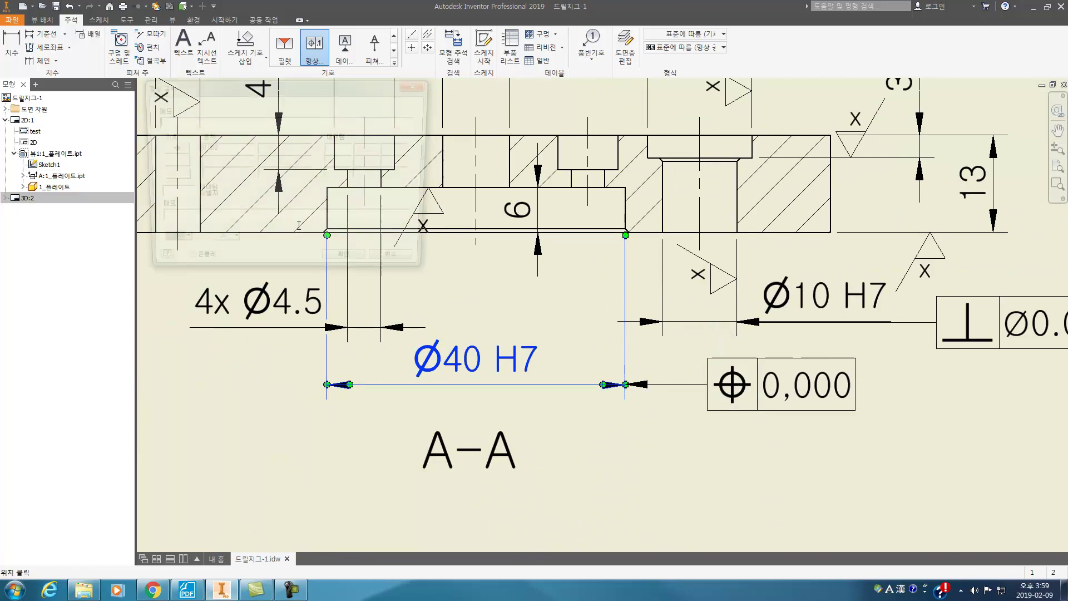
Define the Ø40 H7 feature control frame as perpendicularity with tolerance Ø0.011 relative to datum A.
left_click(169, 149)
left_click(178, 237)
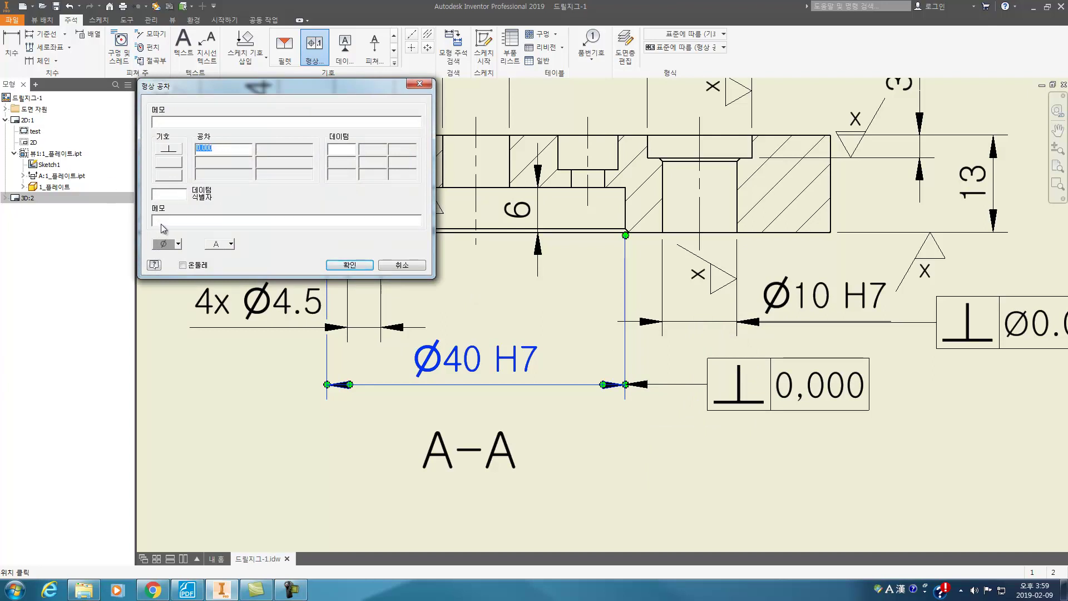
left_click(167, 244)
type("0.011")
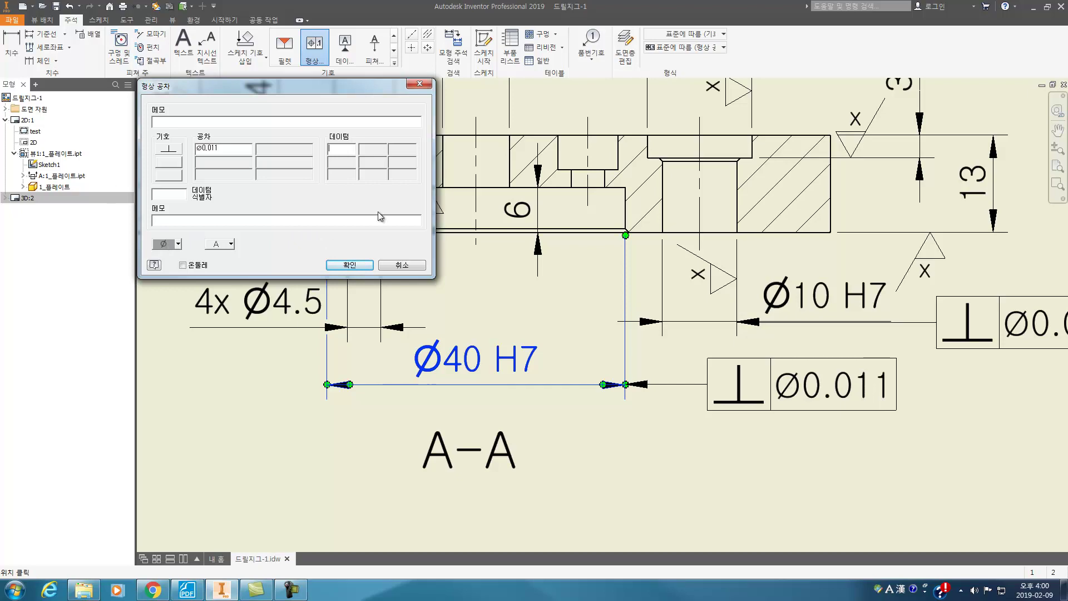
type("A")
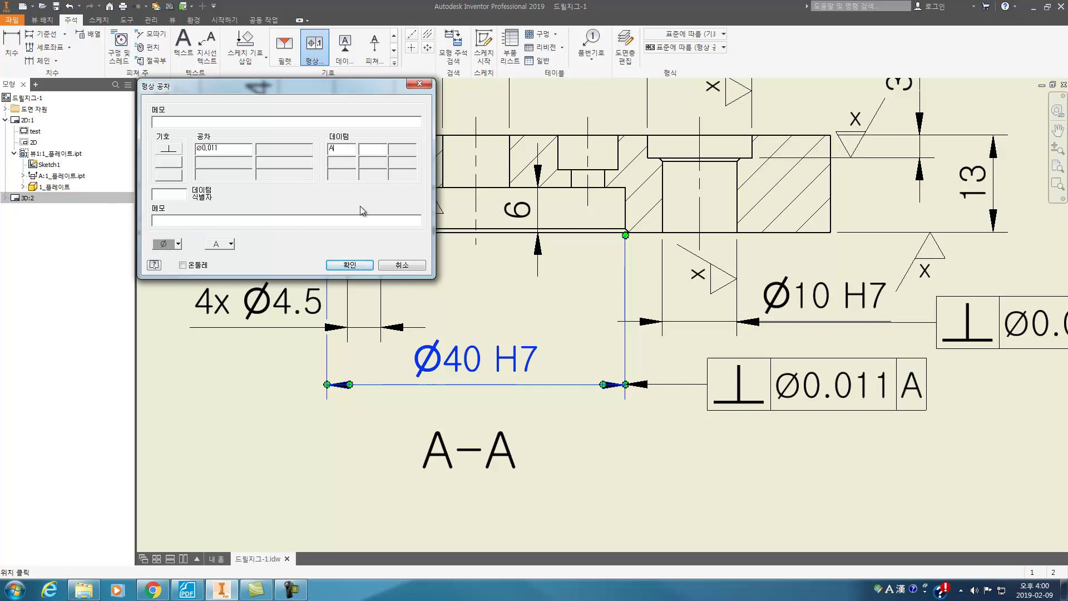
left_click(350, 265)
key("Escape")
Straighten the leader of the Ø6 H7 feature control frame so it lines up with the dimension line.
scroll(897, 322, "up", 3)
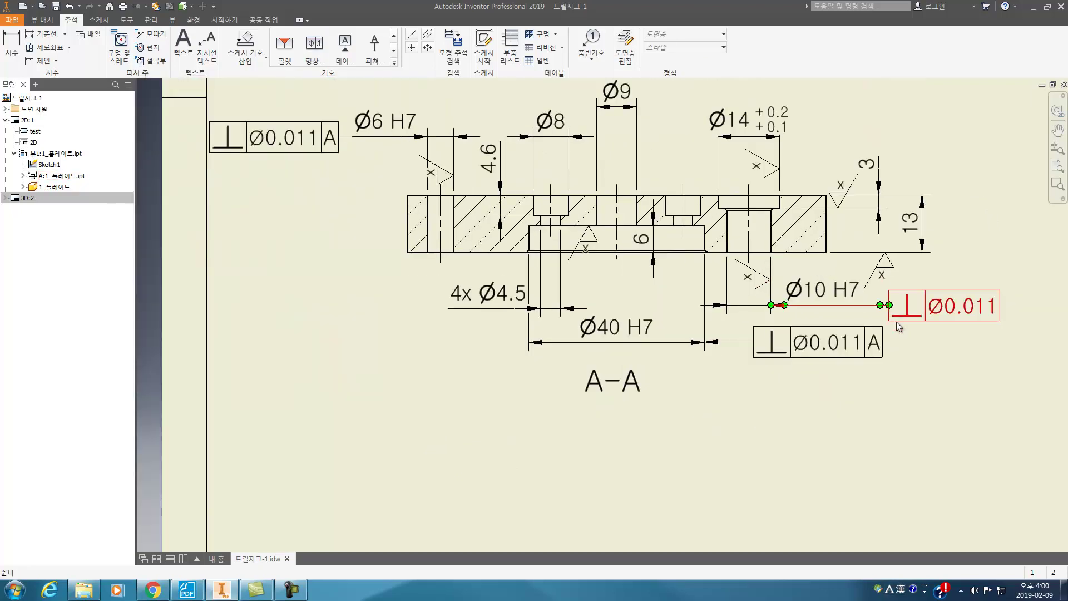
scroll(740, 243, "down", 2)
scroll(741, 244, "up", 2)
scroll(434, 184, "down", 6)
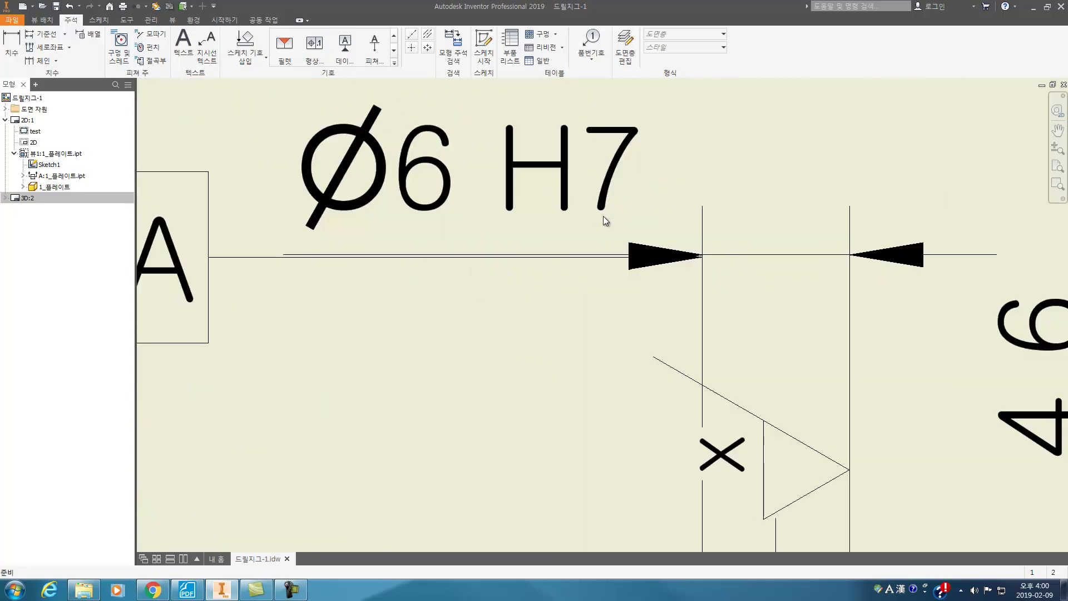
left_click_drag(785, 290, 786, 283)
scroll(787, 284, "up", 4)
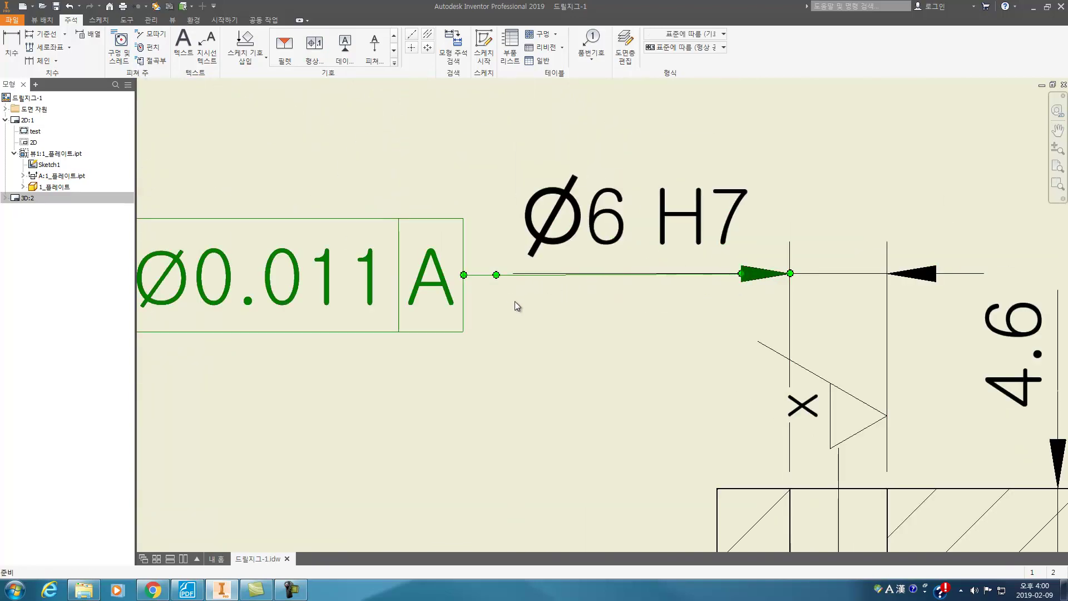
left_click_drag(496, 275, 508, 278)
scroll(508, 278, "up", 8)
scroll(456, 185, "down", 1)
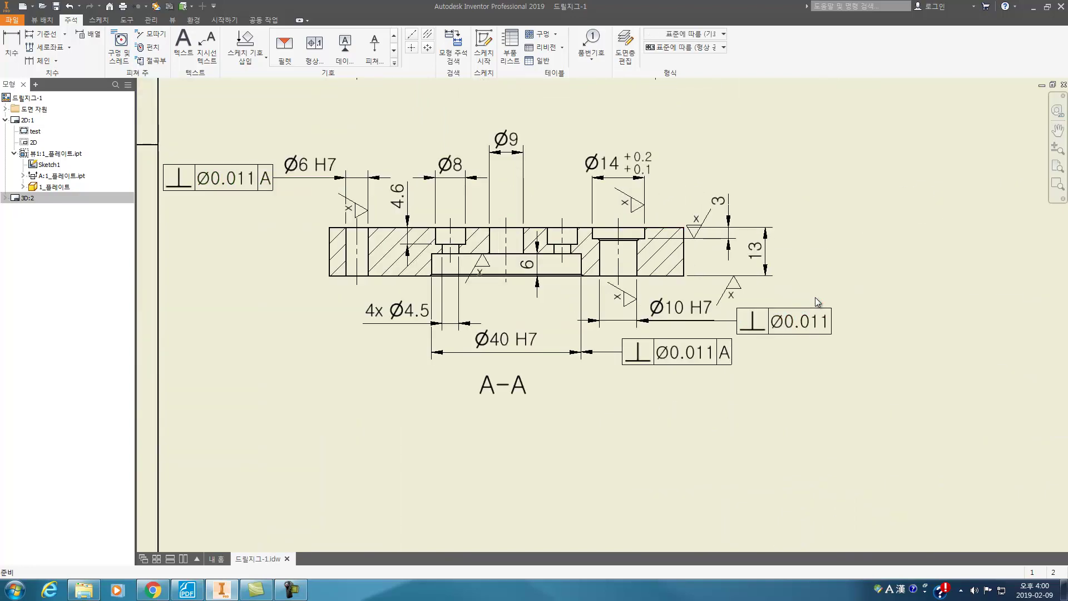
Align the leader of the Ø10 H7 feature control frame with its dimension line, adjusting the arrow tip and the bend point.
scroll(746, 329, "down", 5)
scroll(593, 302, "down", 2)
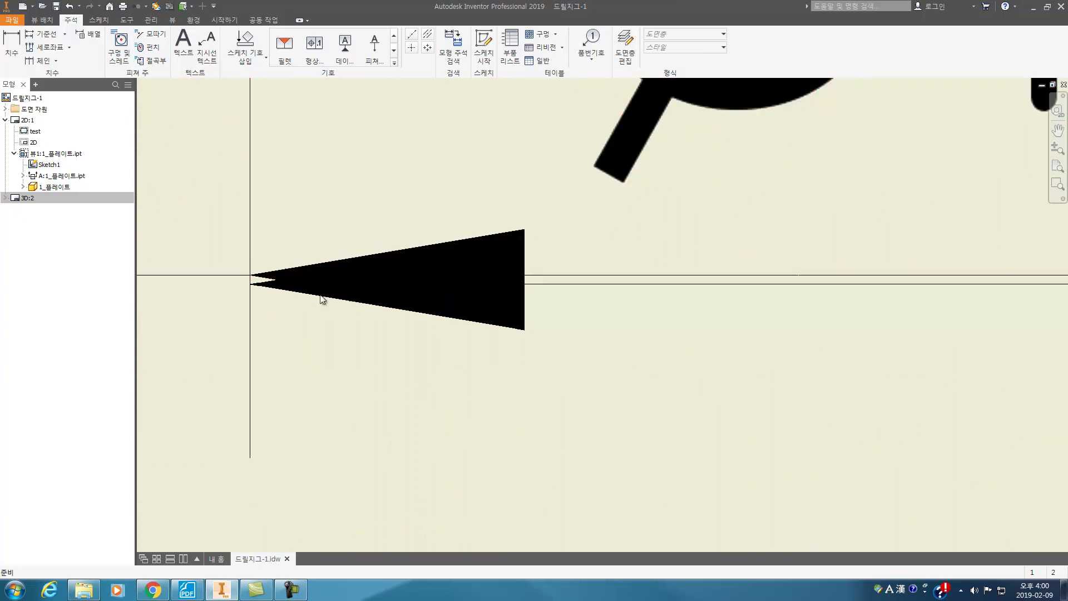
left_click(260, 286)
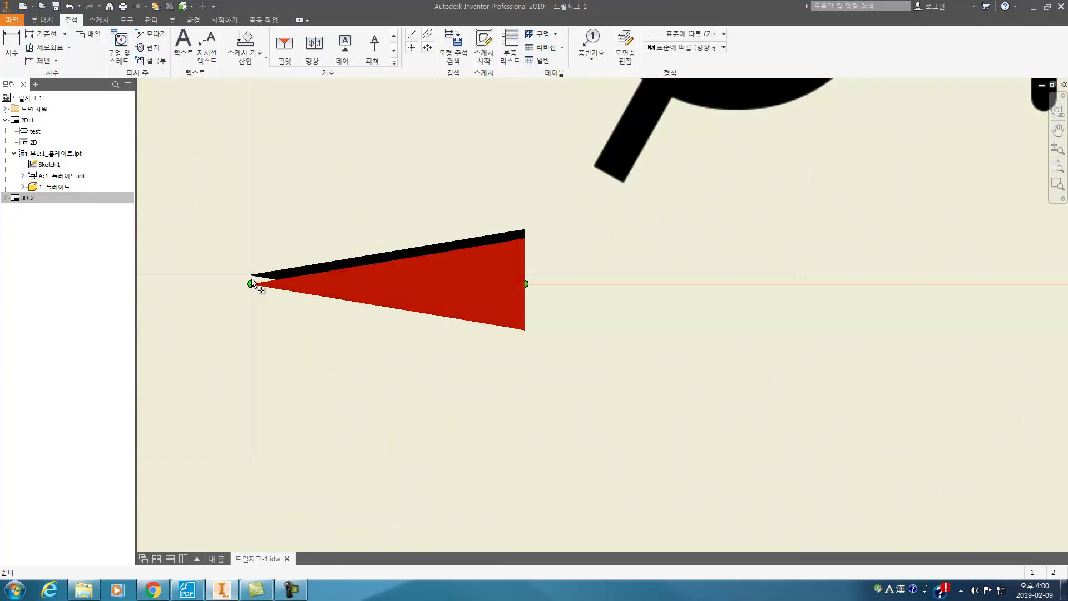
left_click(251, 284)
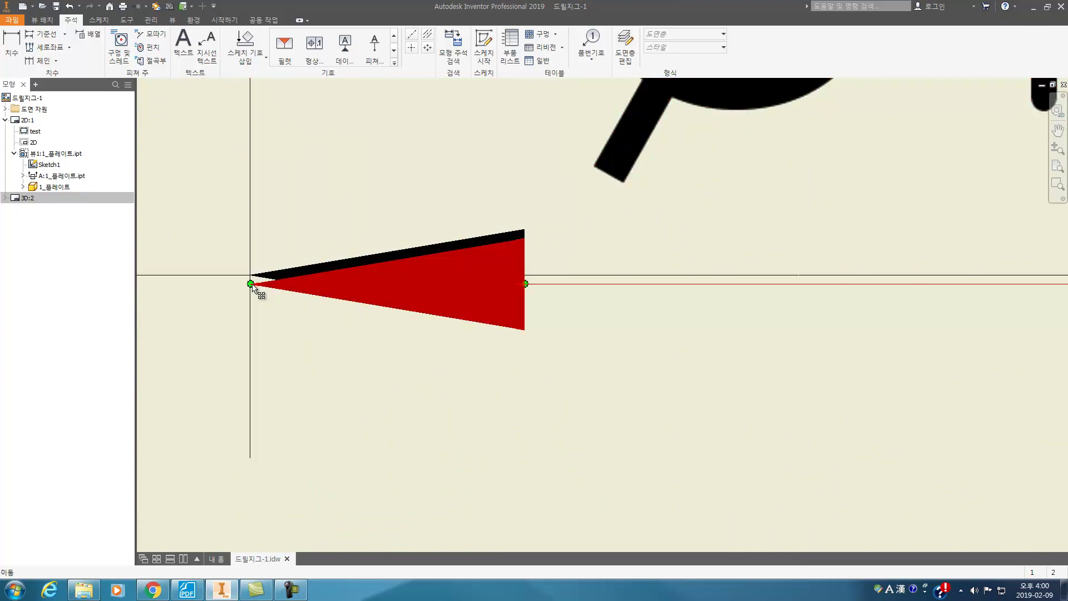
left_click(251, 283)
scroll(256, 281, "down", 5)
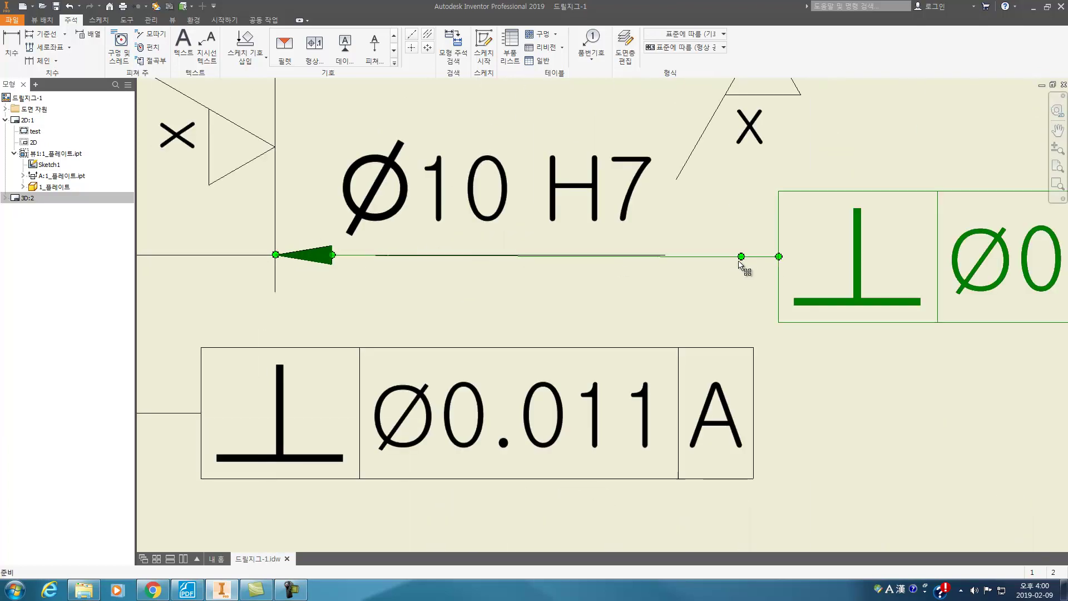
mouse_move(741, 256)
left_mouse_down()
mouse_move(746, 241)
mouse_move(714, 251)
mouse_move(731, 251)
left_mouse_up()
scroll(712, 215, "down", 4)
left_click(607, 366)
Align the leader of the Ø40 H7 feature control frame horizontally with its dimension line.
scroll(469, 289, "up", 6)
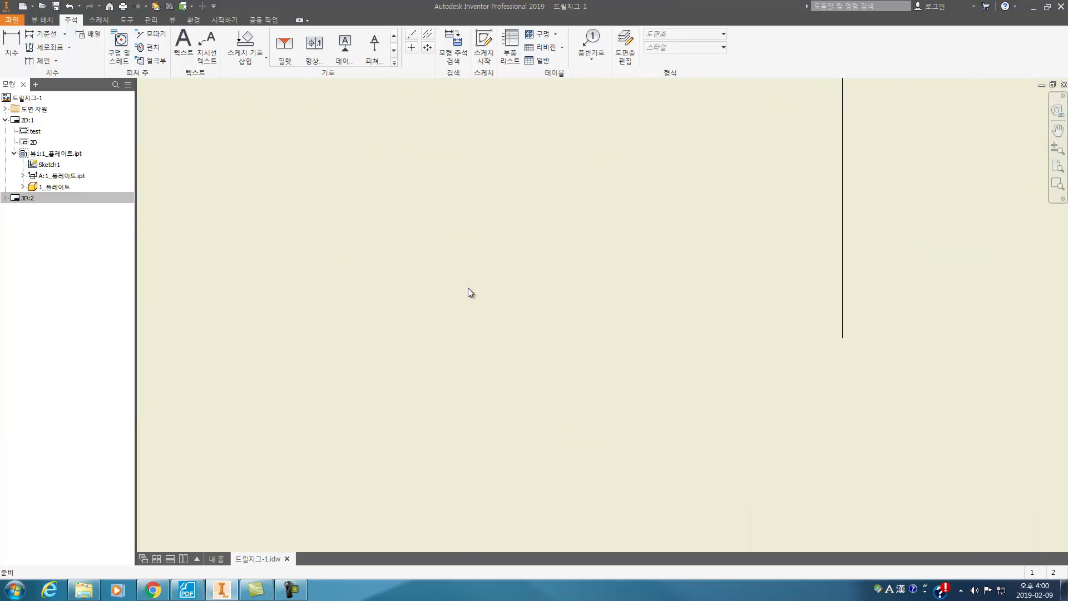
scroll(671, 225, "down", 3)
scroll(689, 175, "up", 5)
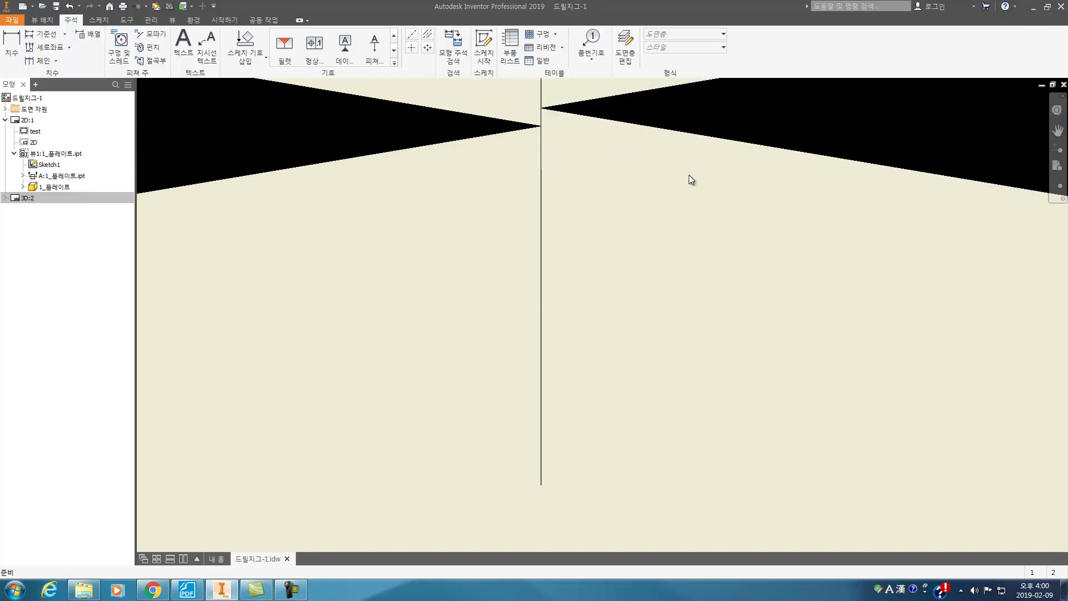
left_click(541, 109)
scroll(569, 142, "down", 4)
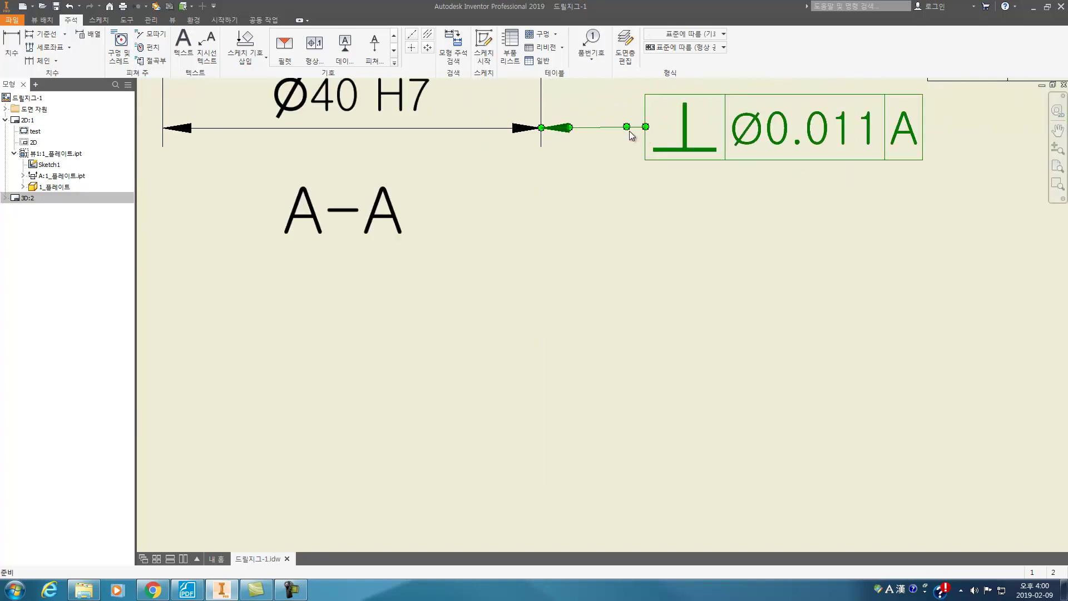
mouse_move(628, 128)
left_mouse_down()
mouse_move(632, 143)
mouse_move(625, 125)
left_mouse_up()
scroll(633, 239, "down", 3)
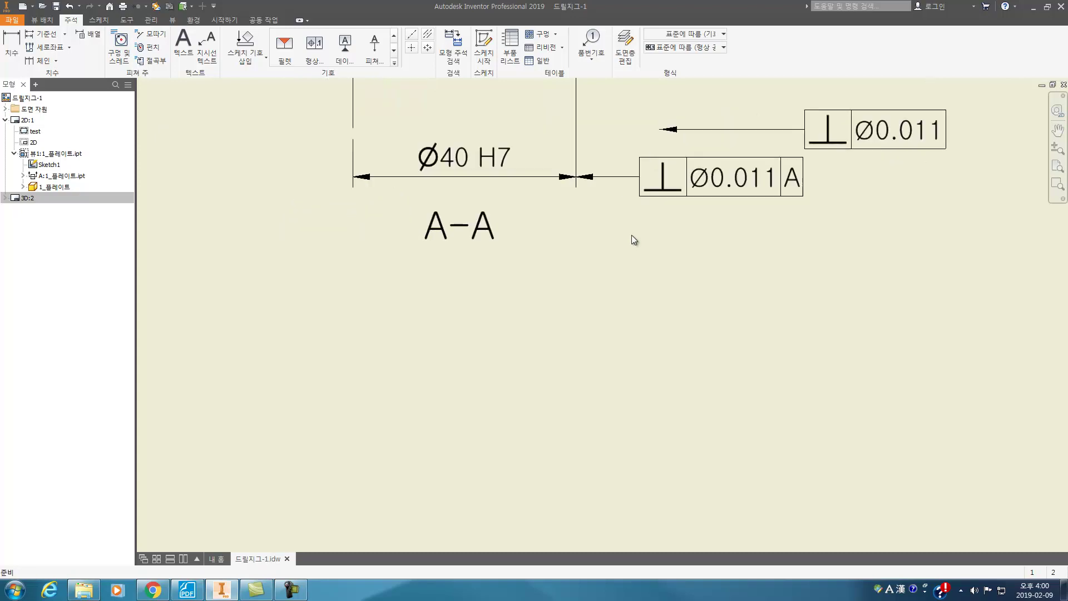
left_click(632, 240)
Collapse sheet 2D and expand the sketched symbols in the drawing resources.
scroll(632, 240, "down", 4)
scroll(699, 169, "up", 2)
scroll(667, 236, "down", 2)
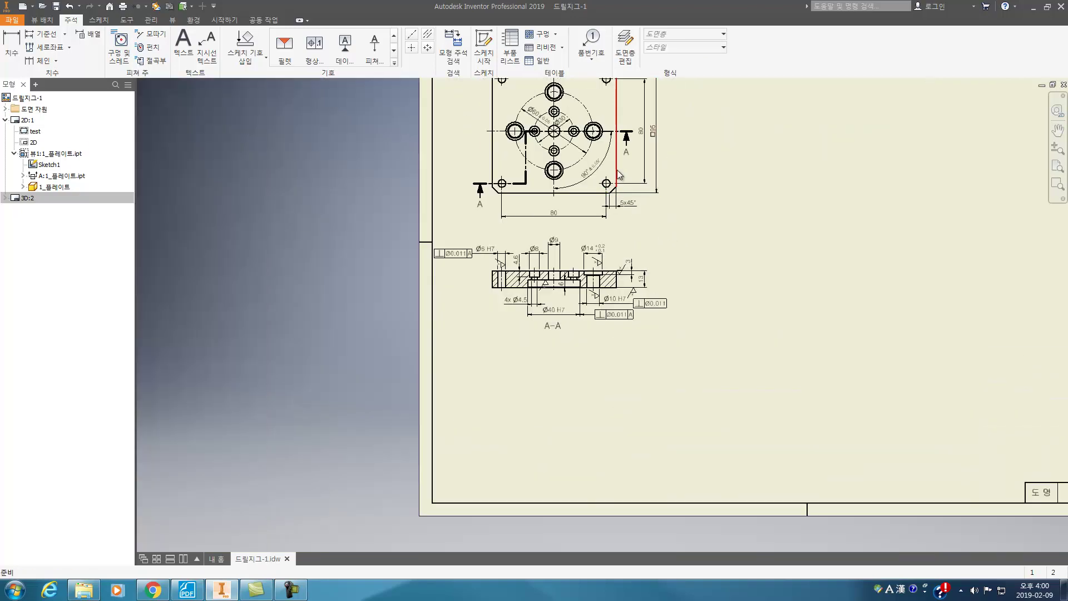
left_click_drag(625, 170, 633, 170)
middle_click_drag(640, 278, 632, 382)
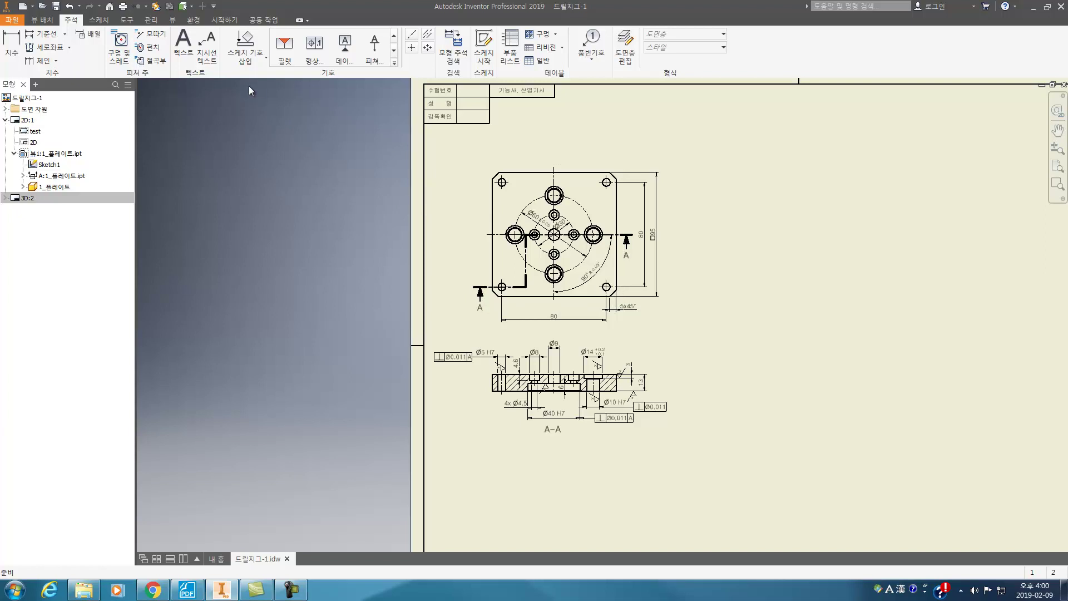
left_click(5, 120)
left_click(5, 109)
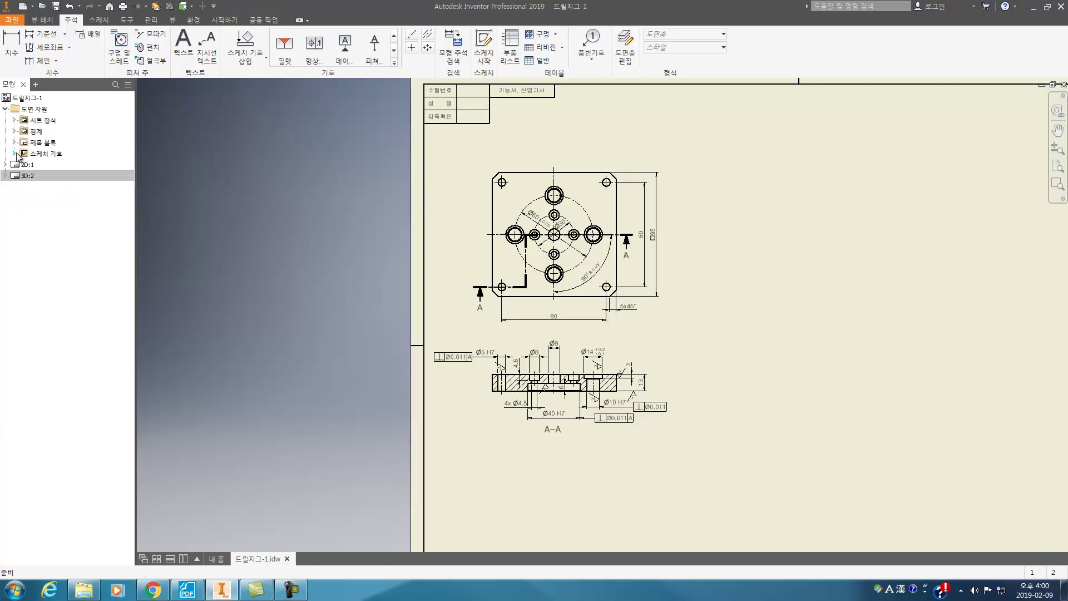
left_click(14, 153)
scroll(575, 130, "up", 3)
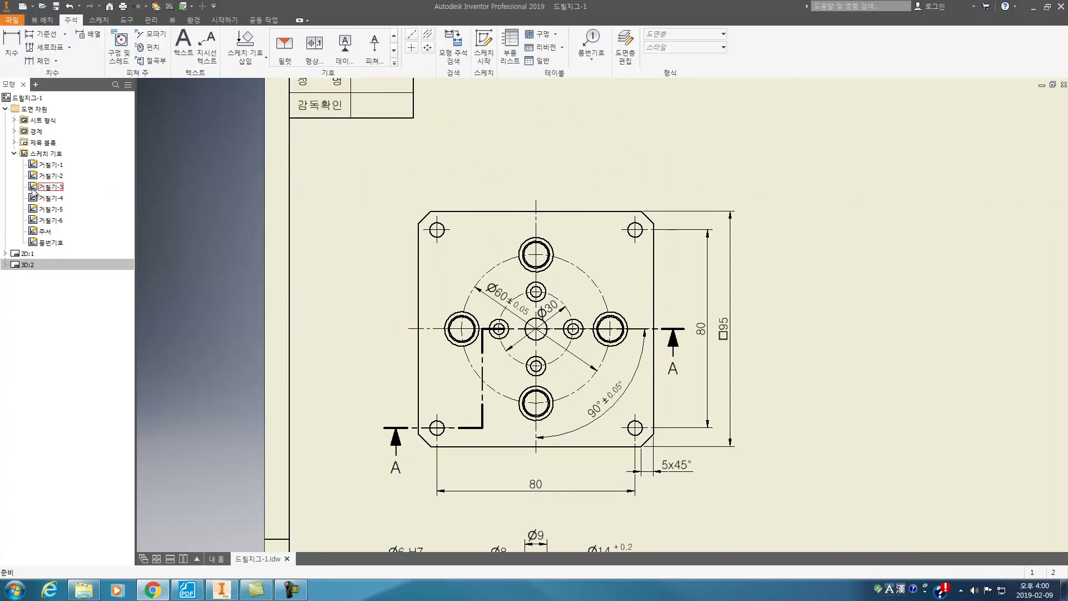
Place the sketched symbol 거칠기-3 with item number 1 above the plate's top view.
left_click(53, 210)
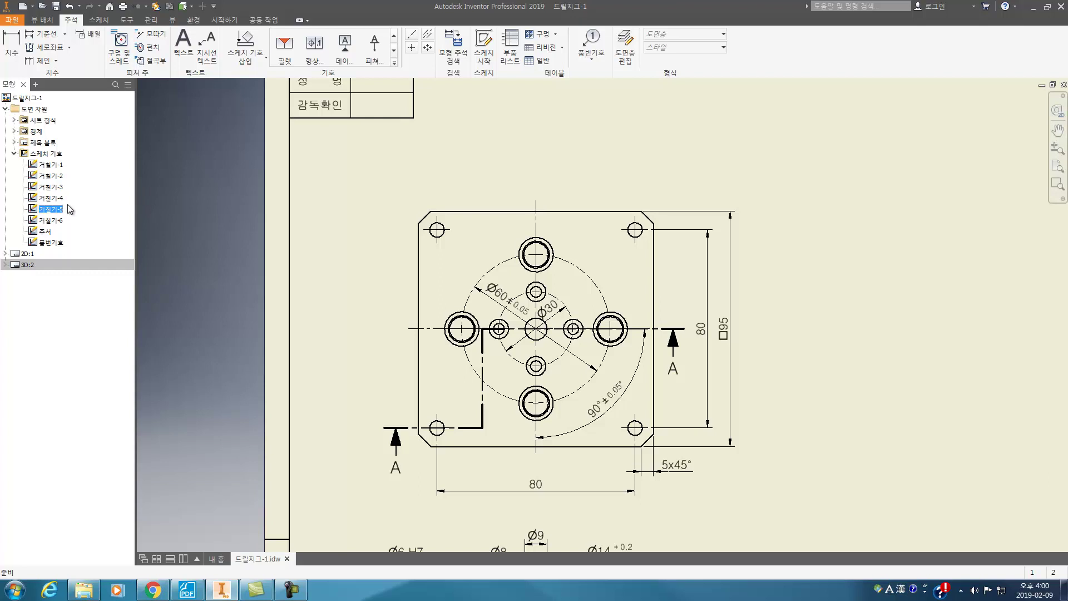
key("Escape")
double_click(52, 211)
key("Escape")
key("Escape")
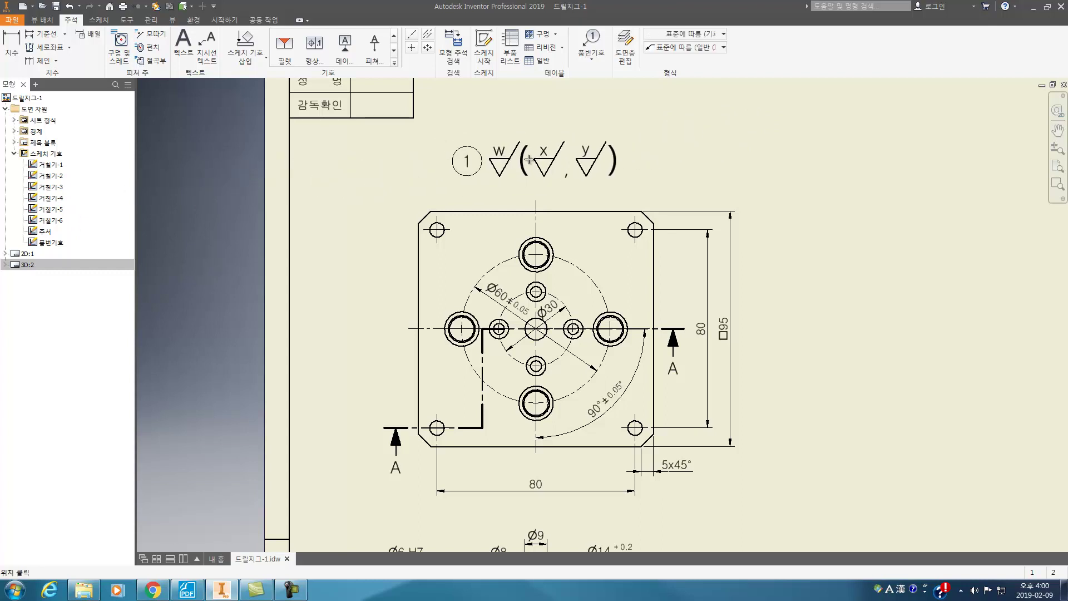
left_click(528, 160)
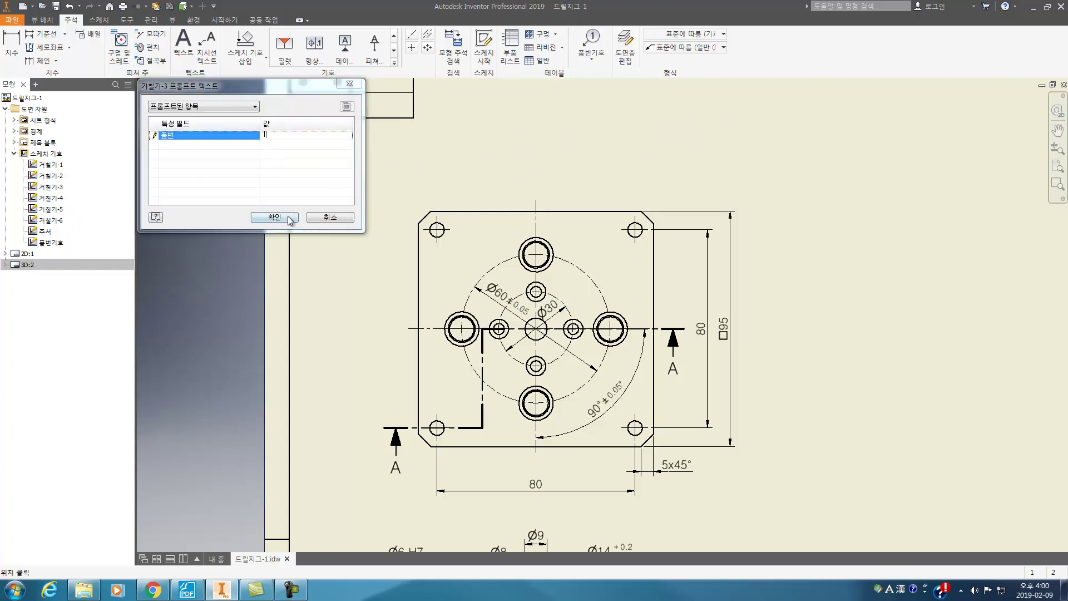
key("Return")
Open the definition of the placed 거칠기-3 symbol and delete its y roughness mark and the comma.
right_click(550, 163)
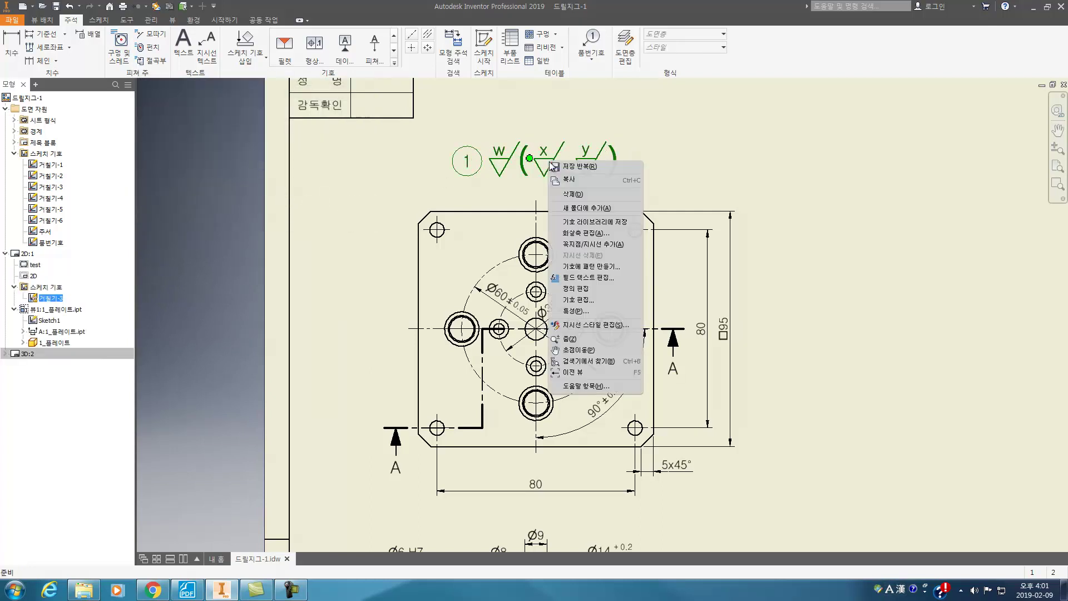
left_click(610, 292)
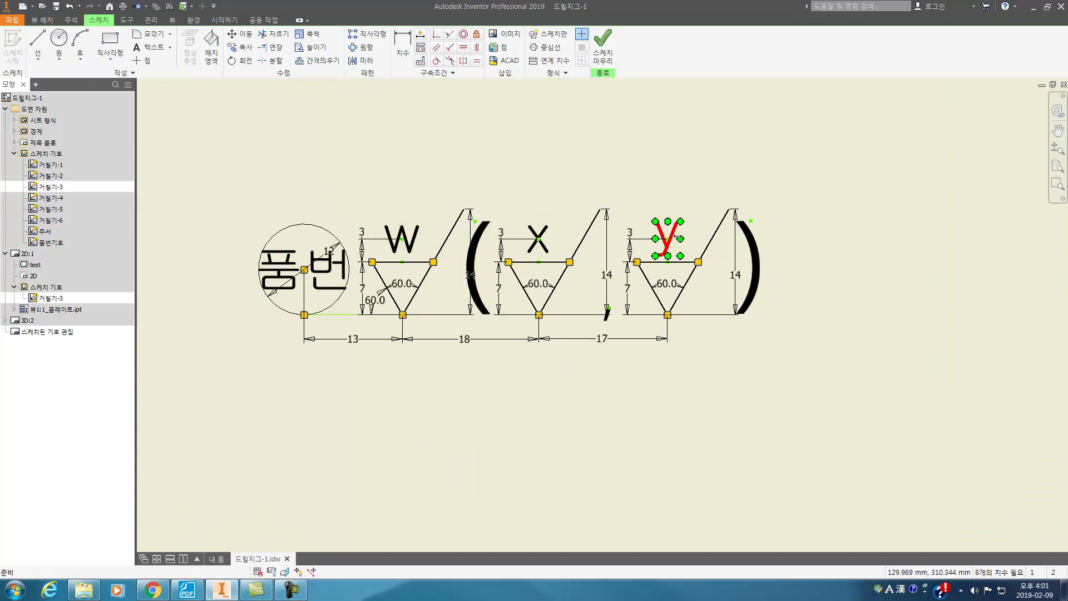
left_click_drag(730, 383, 624, 184)
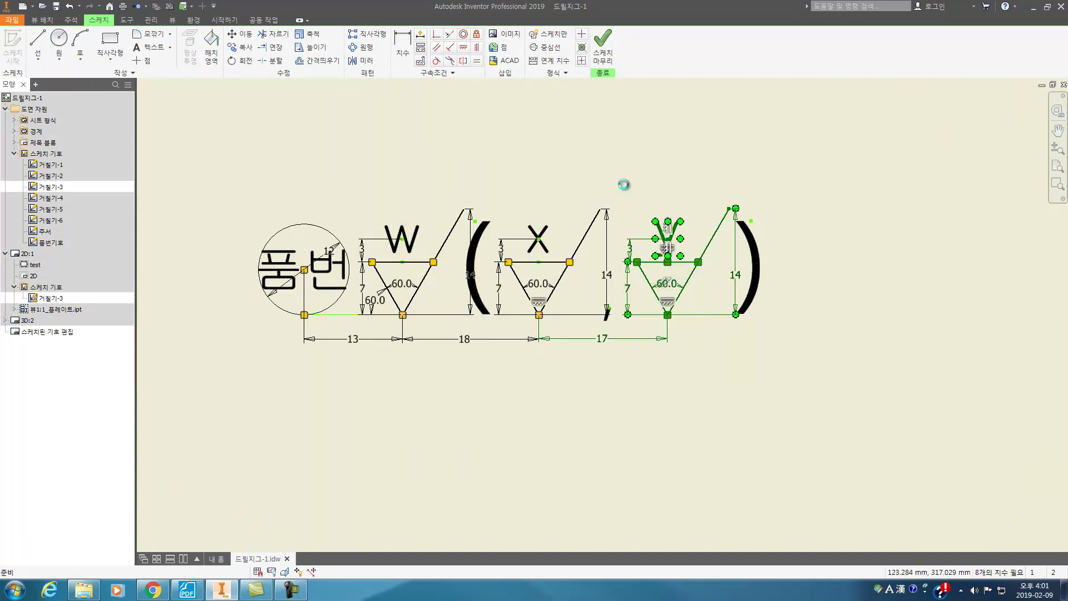
key("Delete")
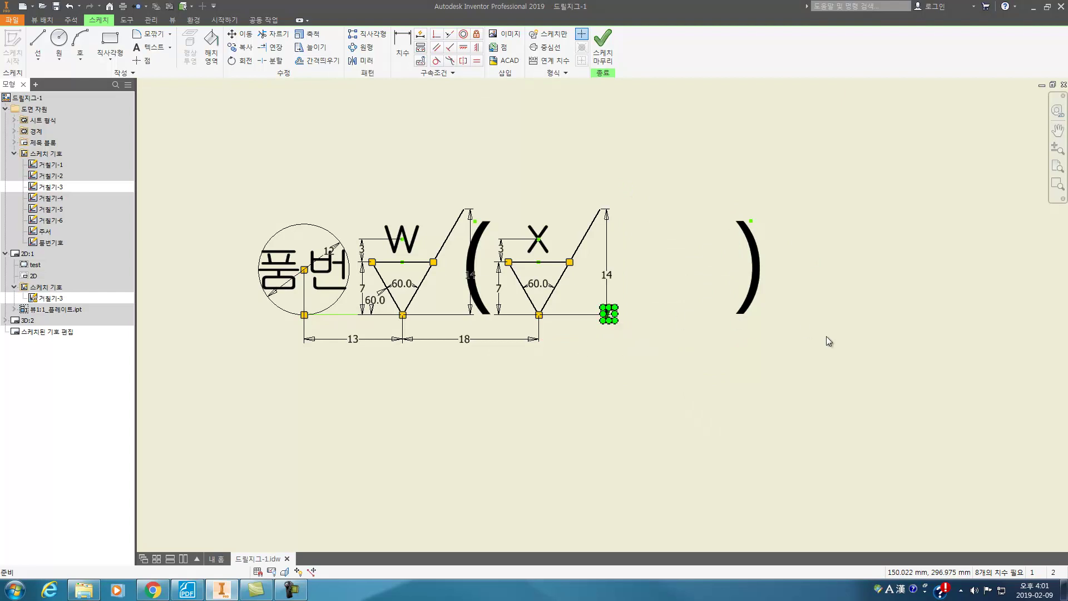
Move the closing parenthesis next to the x mark, level with the opening one, and save the edits to 거칠기-3.
left_click_drag(753, 251, 628, 252)
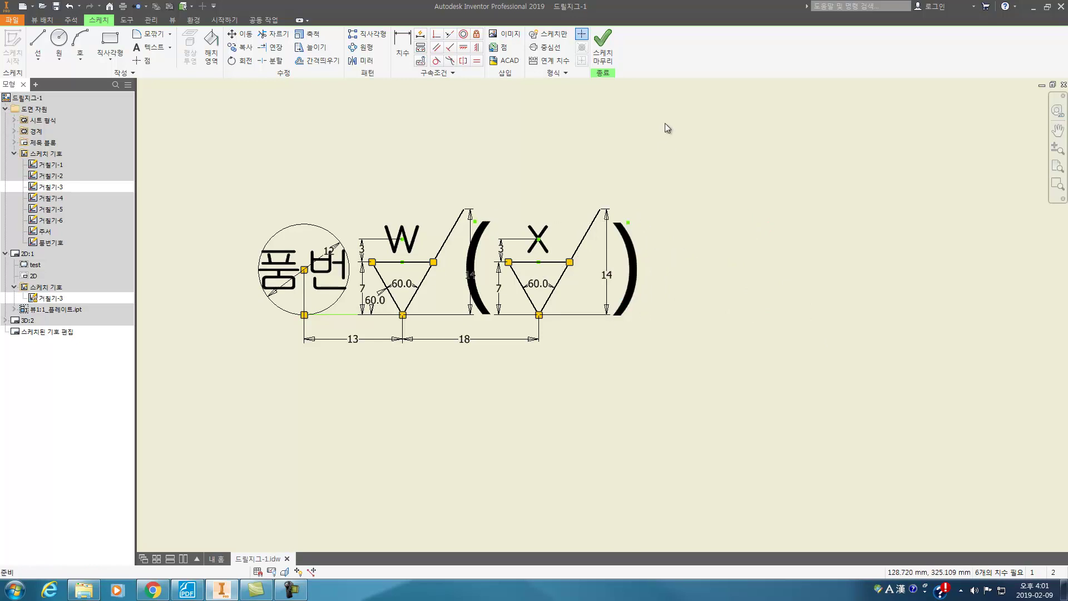
left_click(603, 42)
left_click(629, 307)
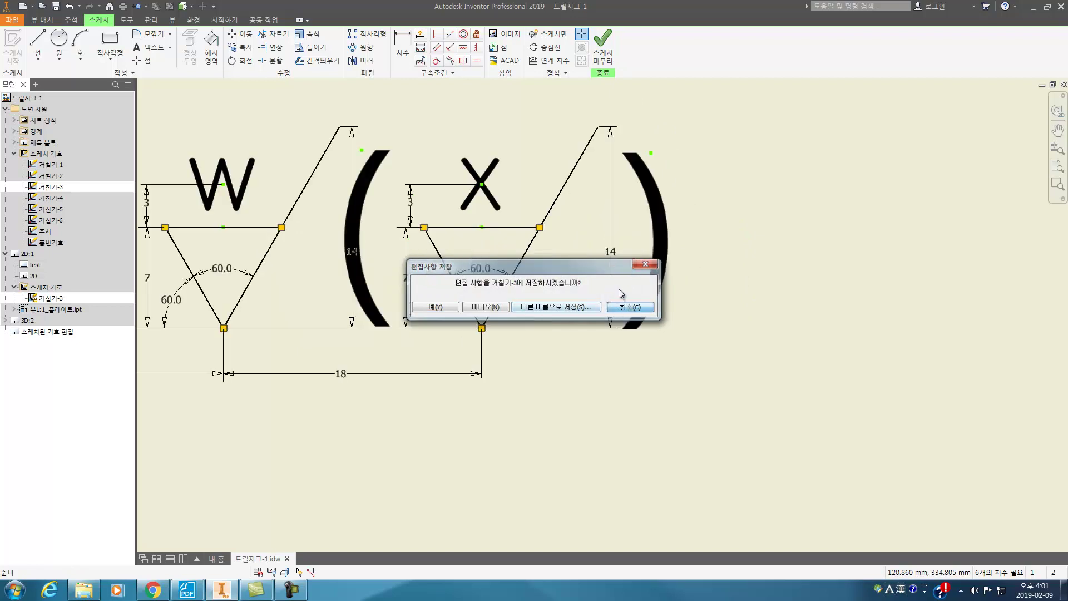
left_click_drag(655, 258, 655, 257)
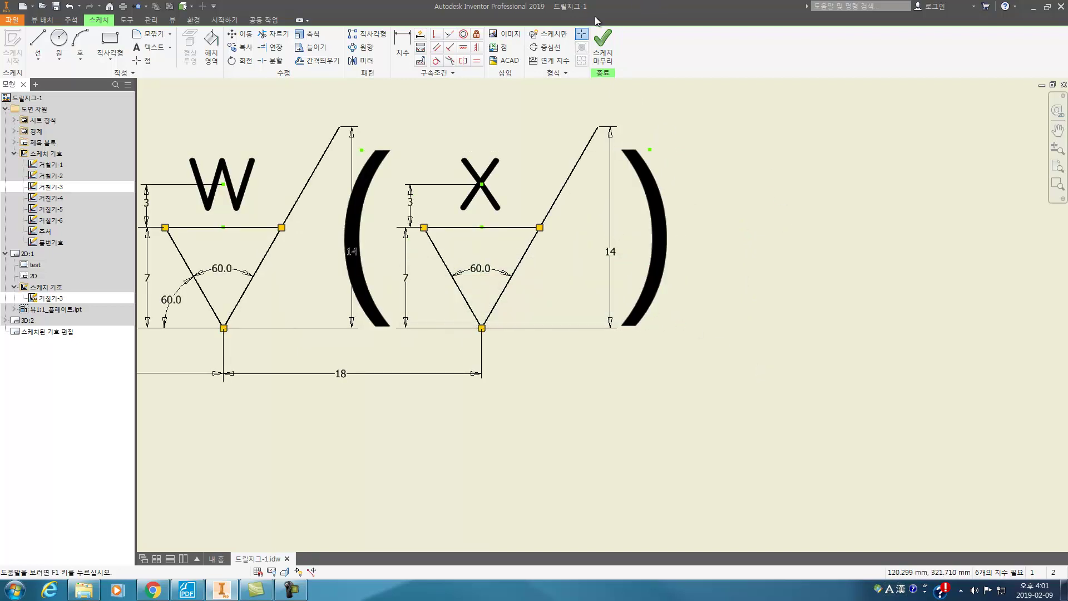
left_click(603, 40)
left_click(435, 307)
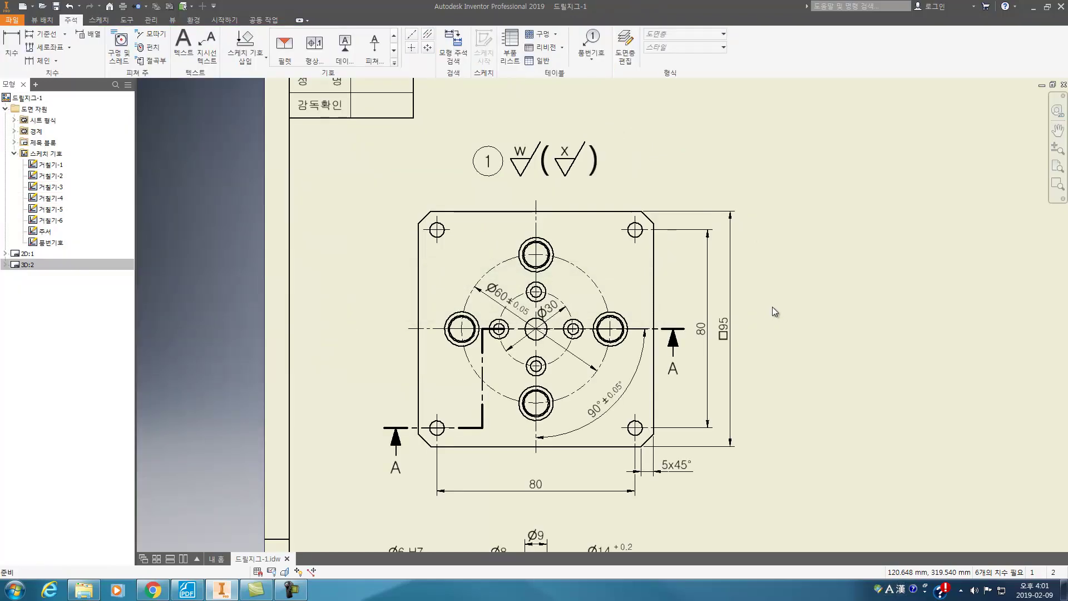